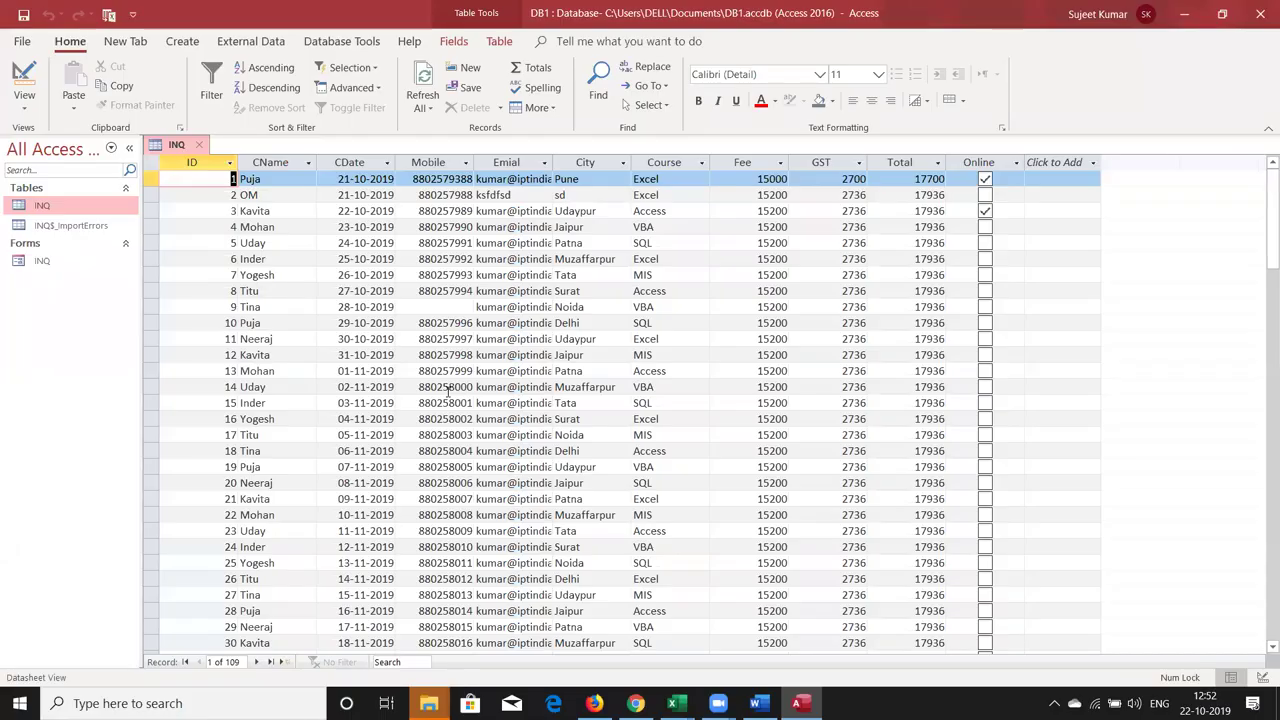
key("Down")
left_click(524, 299)
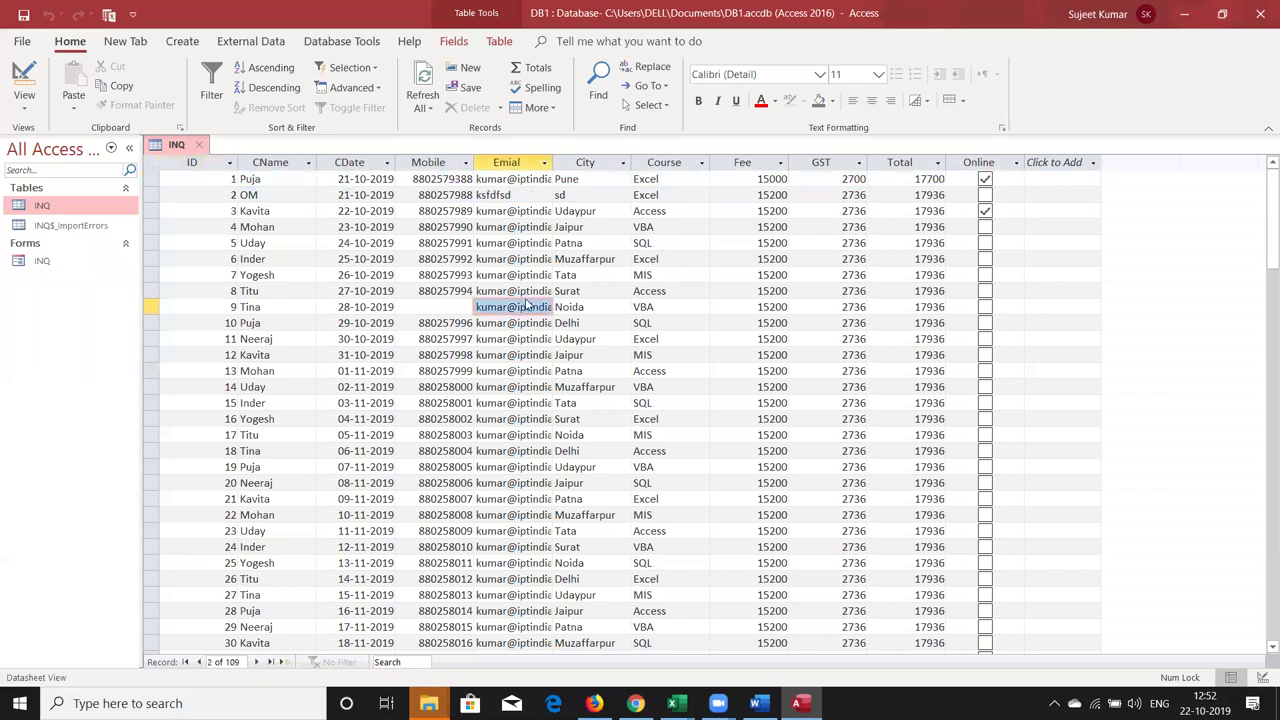
left_click(293, 229)
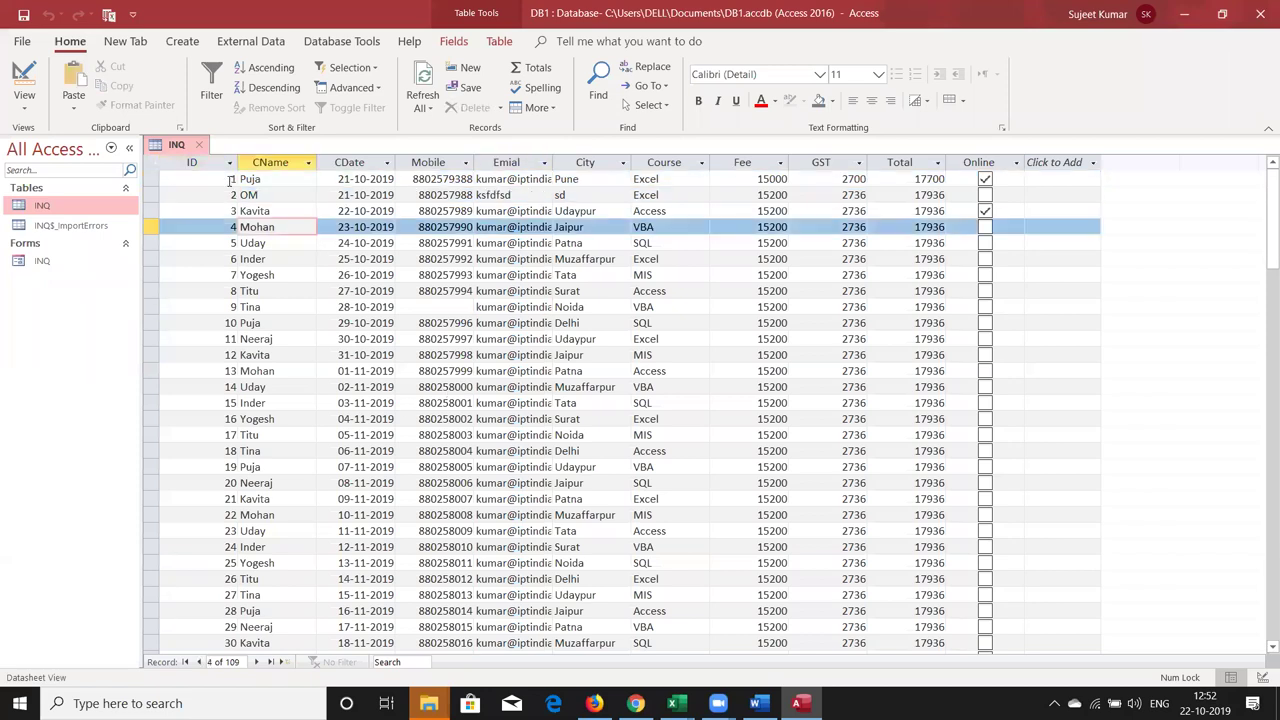
left_click(355, 165)
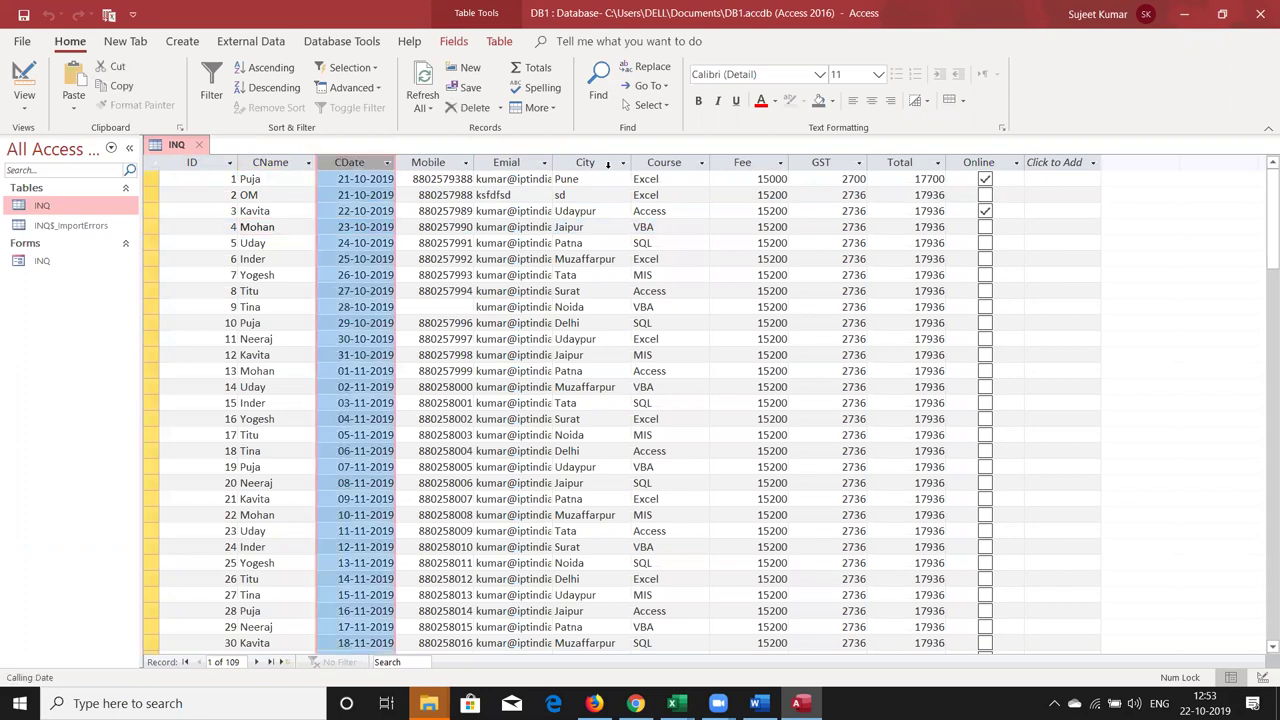
left_click(612, 168)
left_click(785, 228)
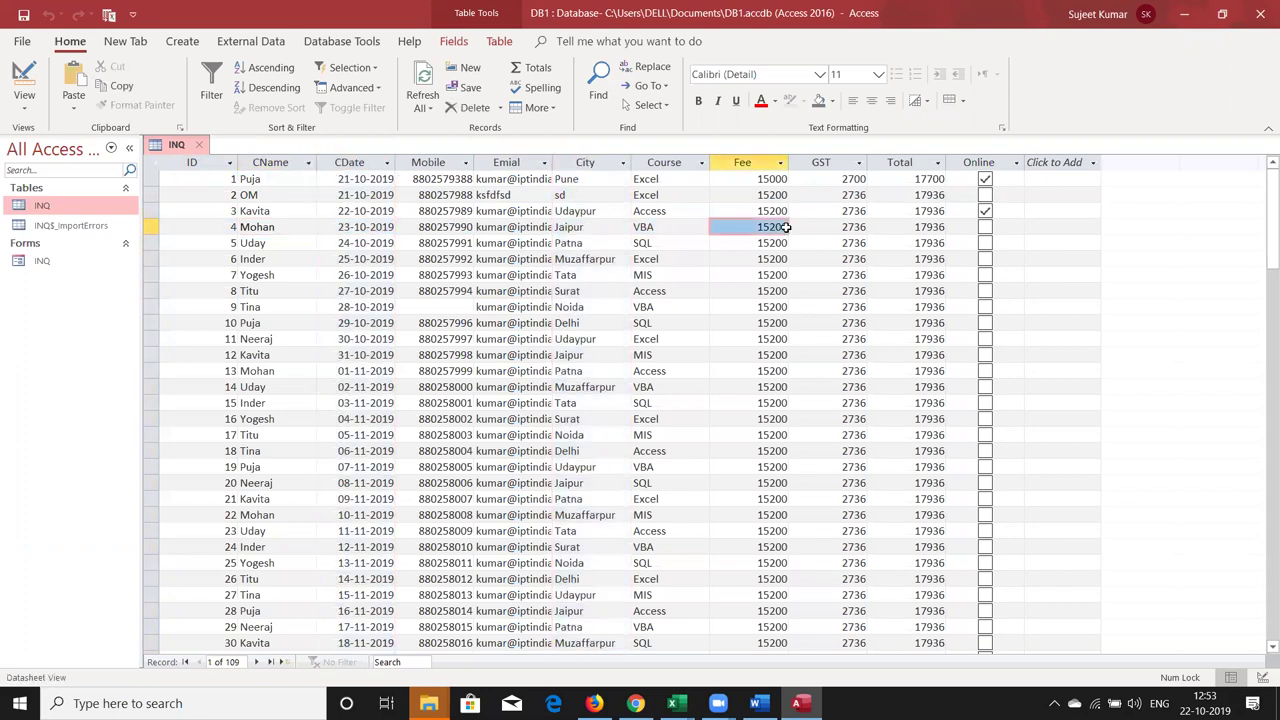
left_click(660, 164)
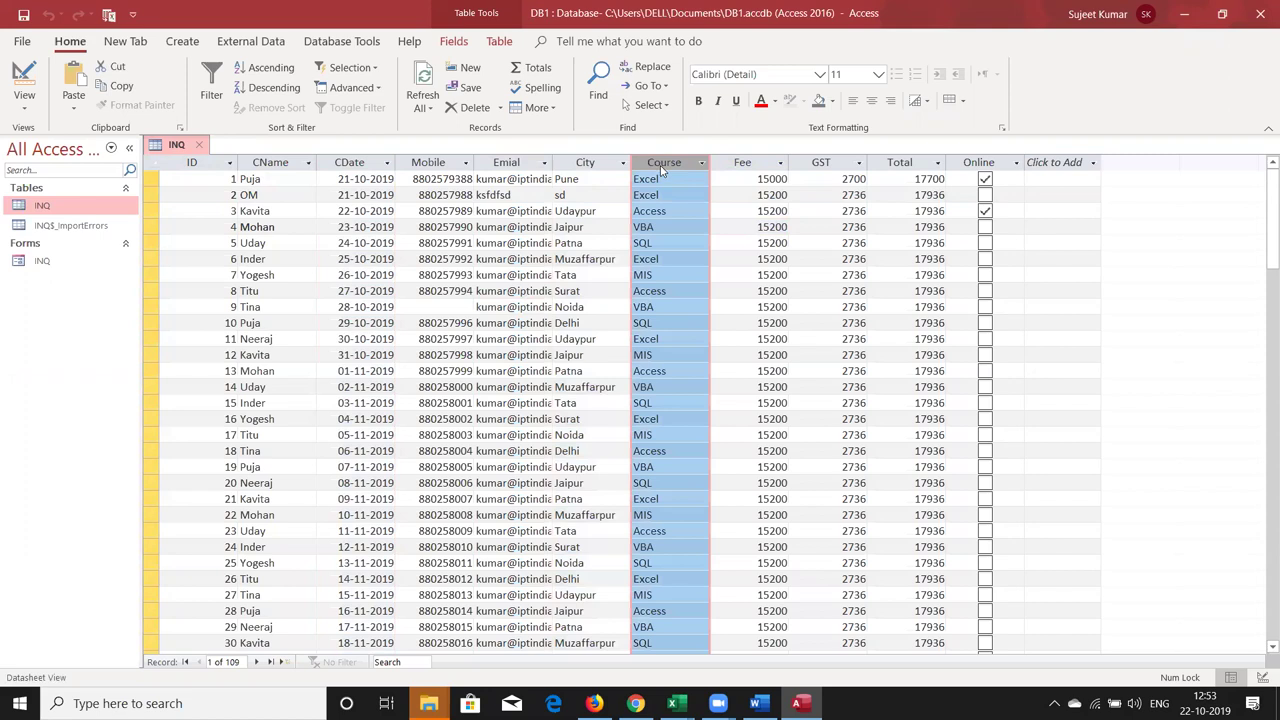
right_click(662, 170)
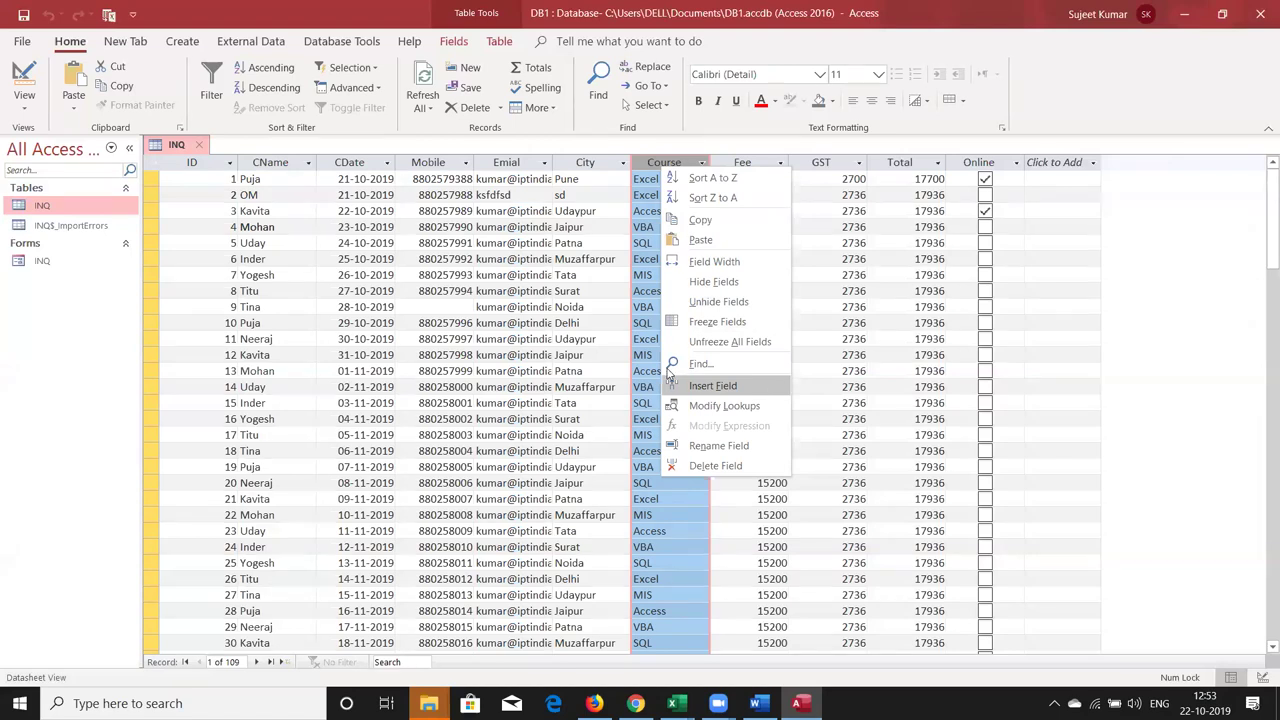
left_click(637, 187)
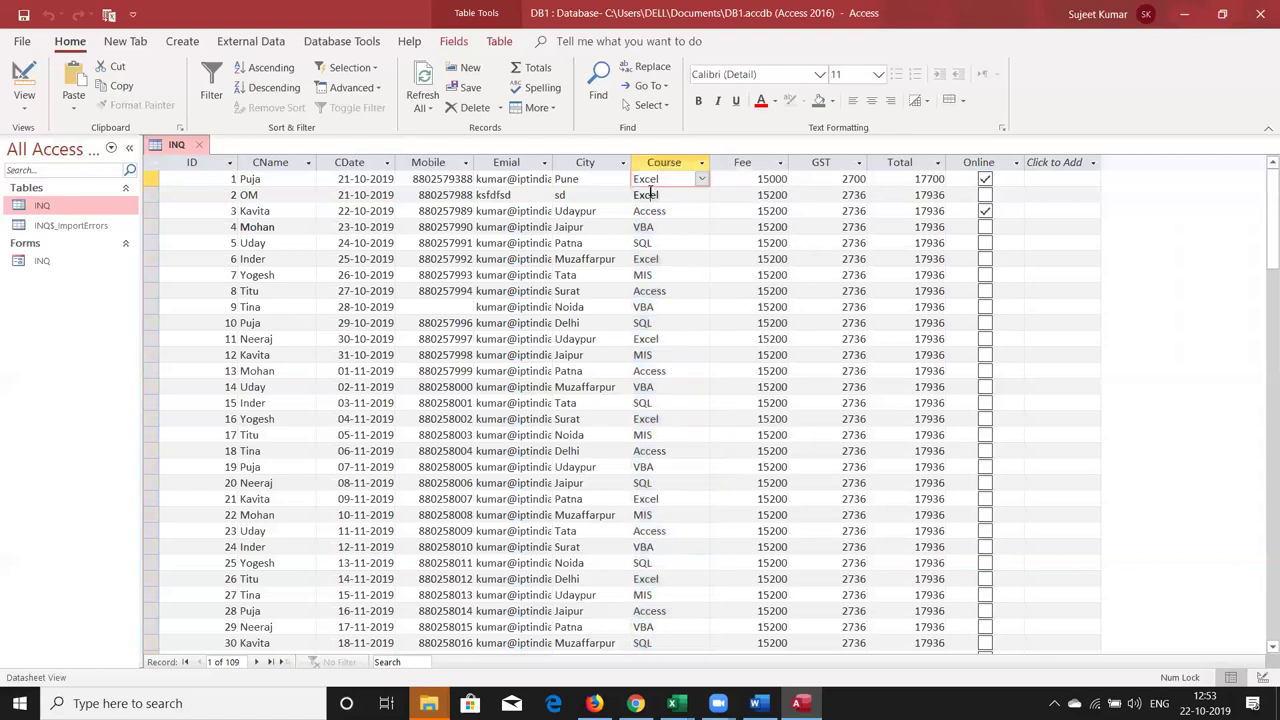
left_click(652, 194)
Step: Sort the INQ table by Course Z to A, then copy the Course column
right_click(659, 170)
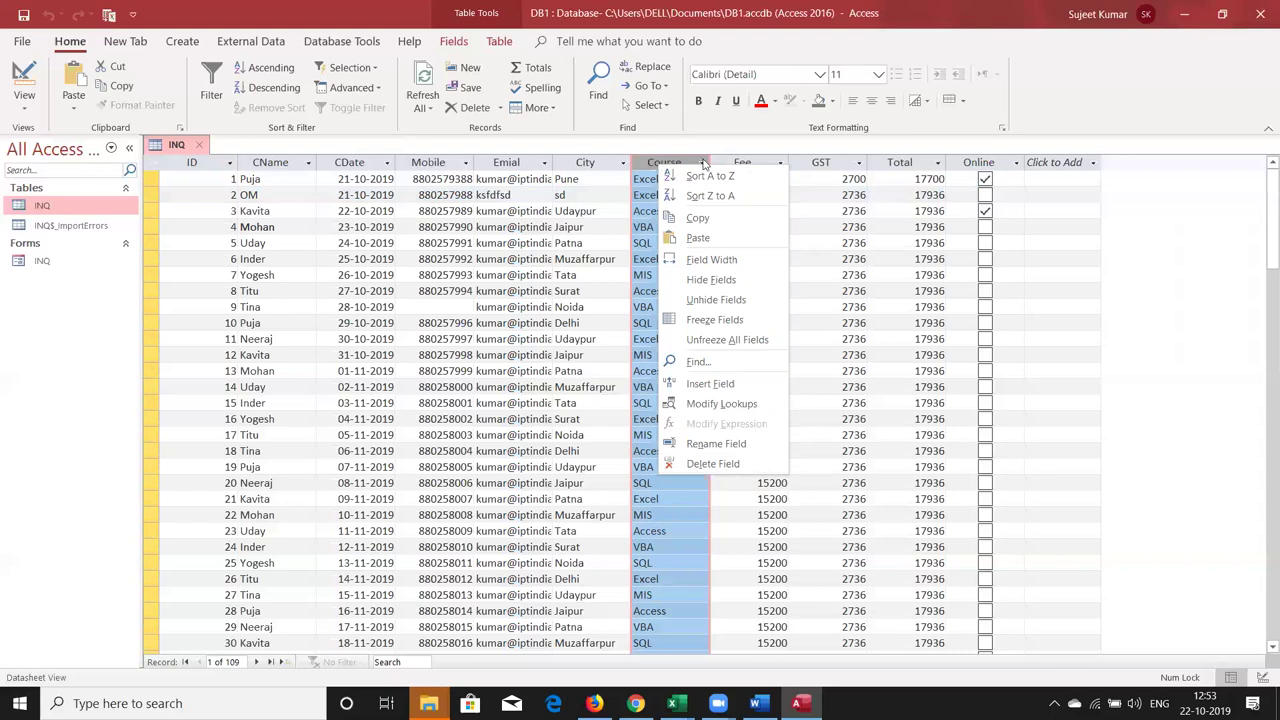
left_click(698, 181)
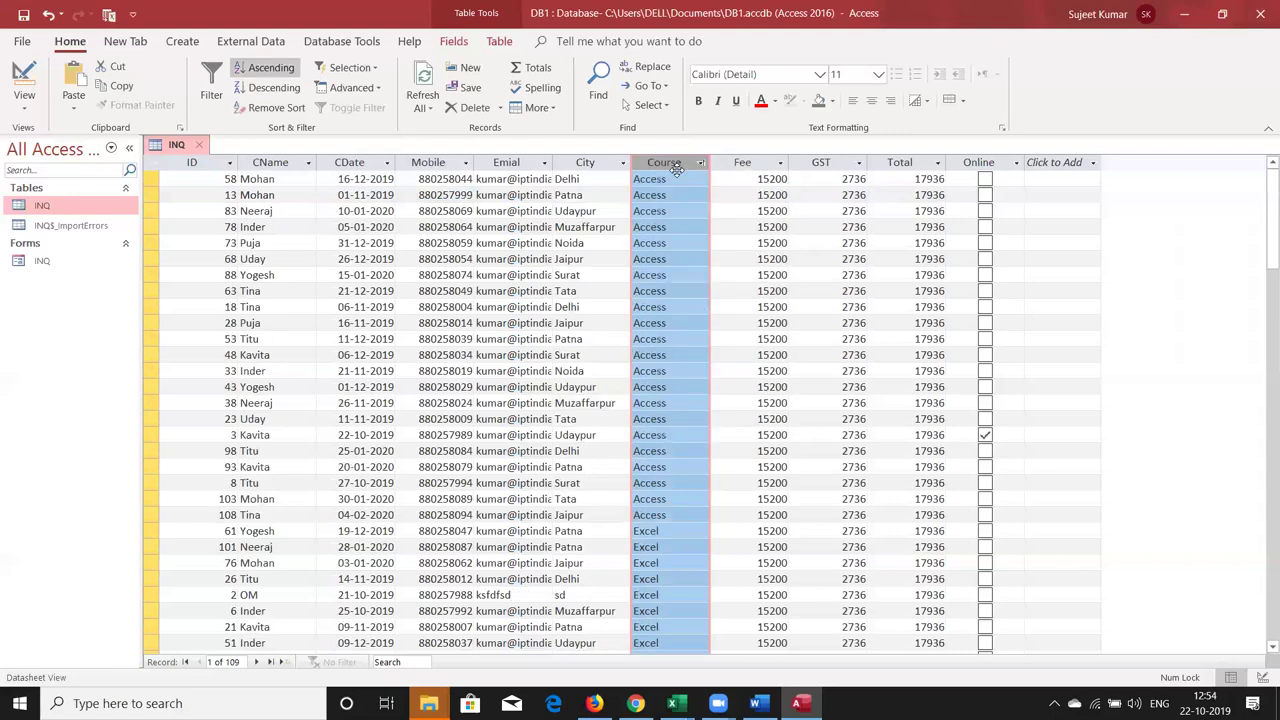
right_click(661, 162)
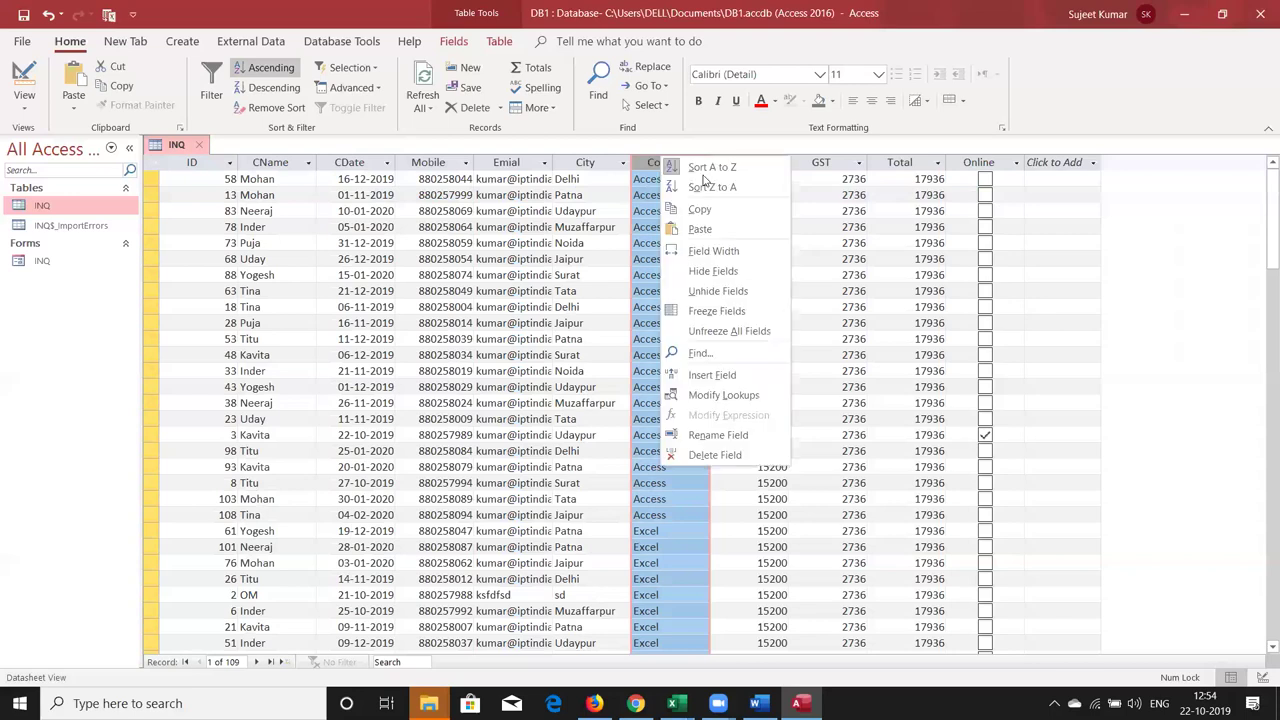
left_click(710, 186)
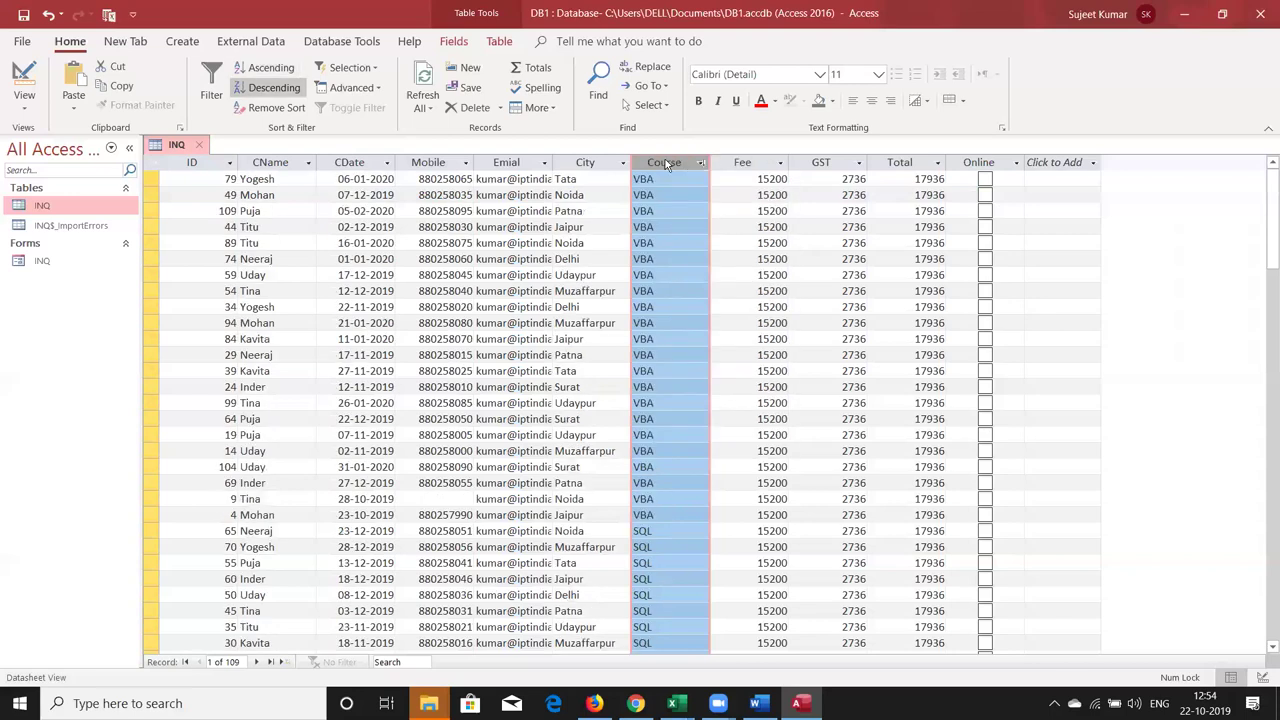
right_click(666, 164)
left_click(702, 214)
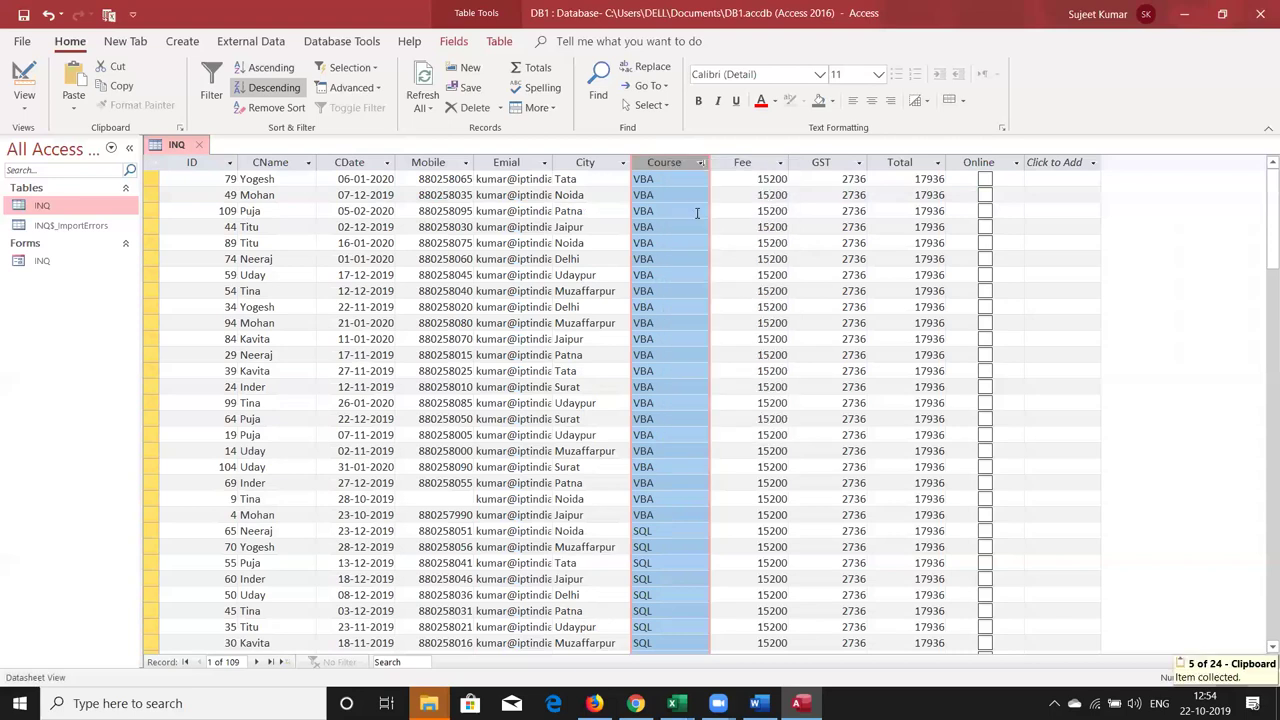
mouse_move(673, 703)
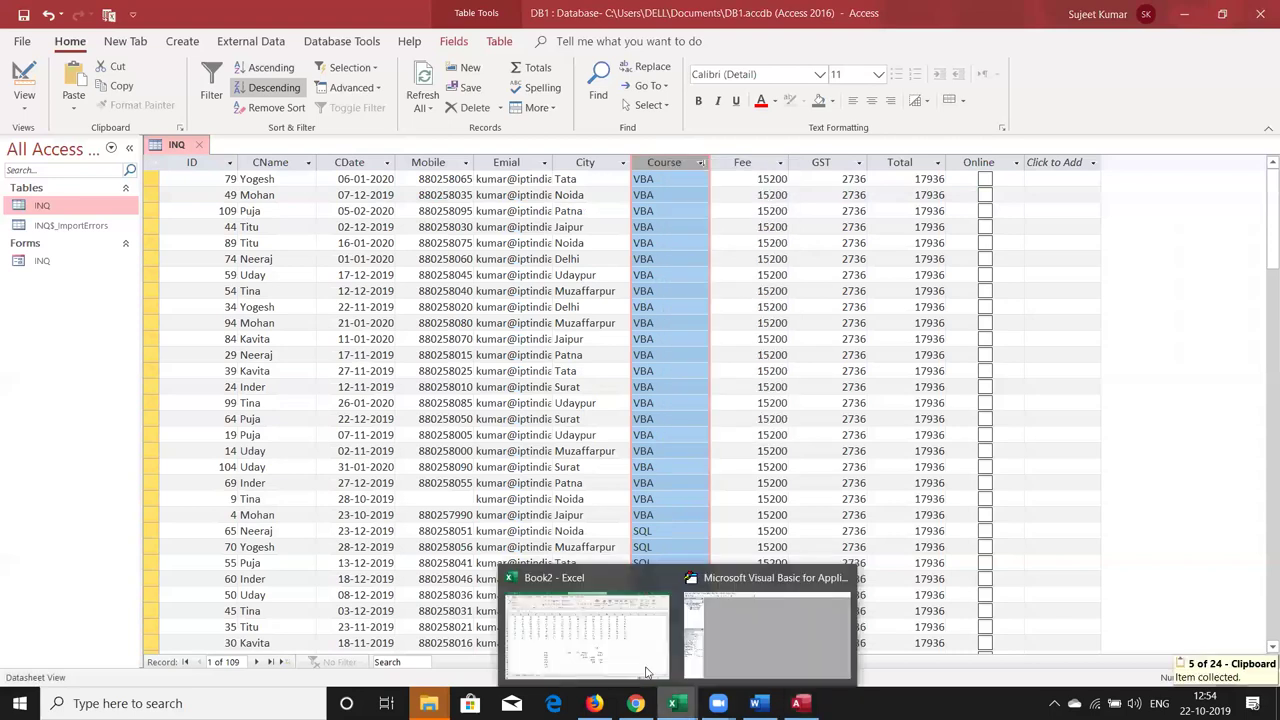
Step: Paste the copied Course column into Excel Book2 at cell Q6, then return to Access
left_click(621, 649)
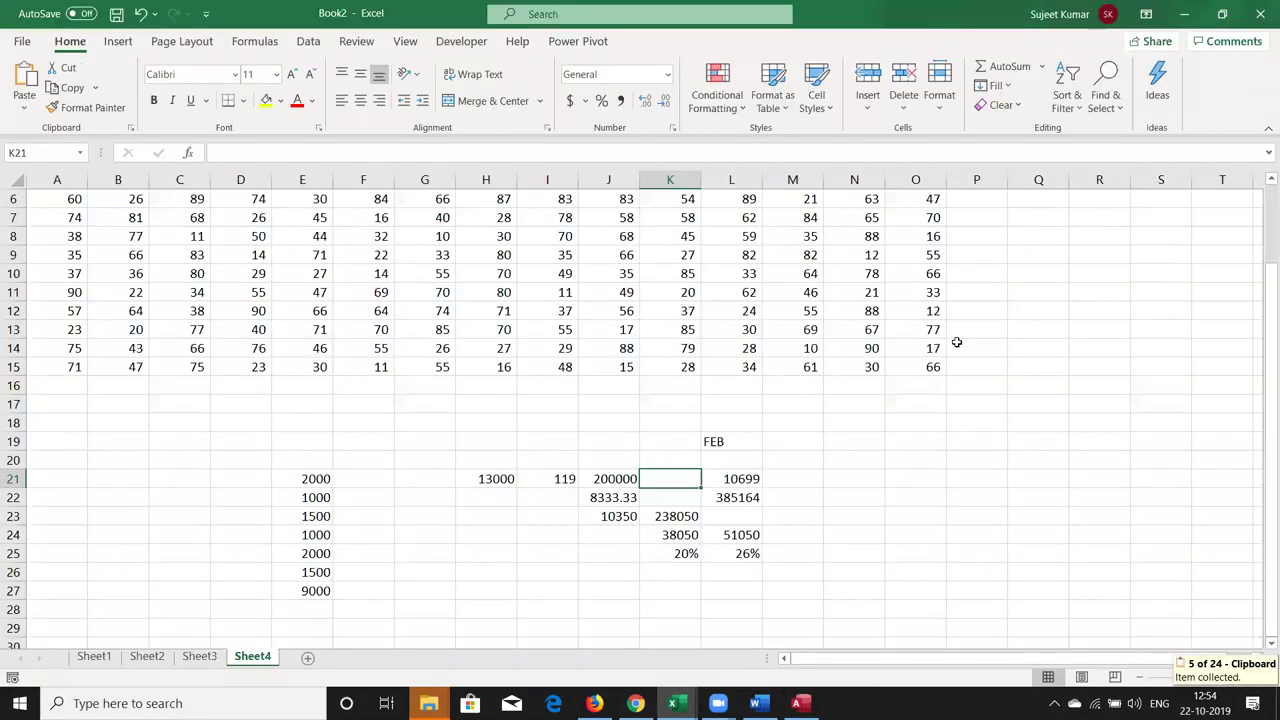
left_click(1044, 203)
key("ctrl+v")
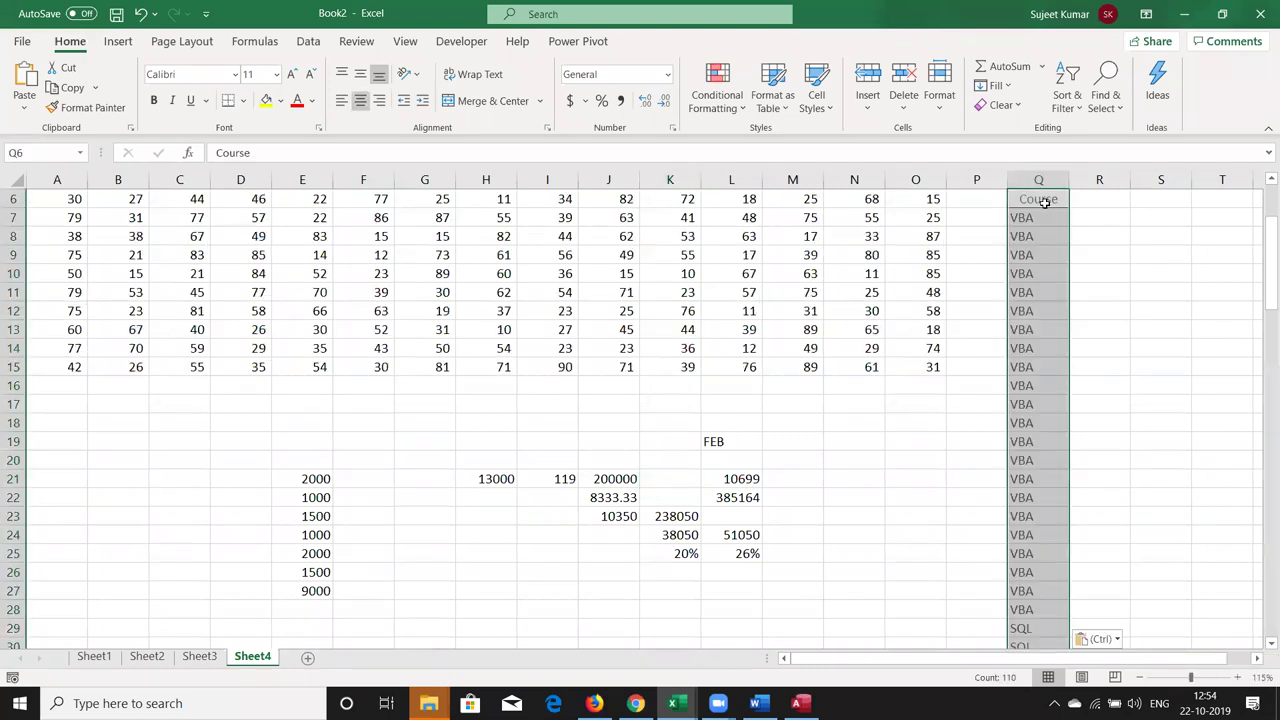
key("alt+Tab")
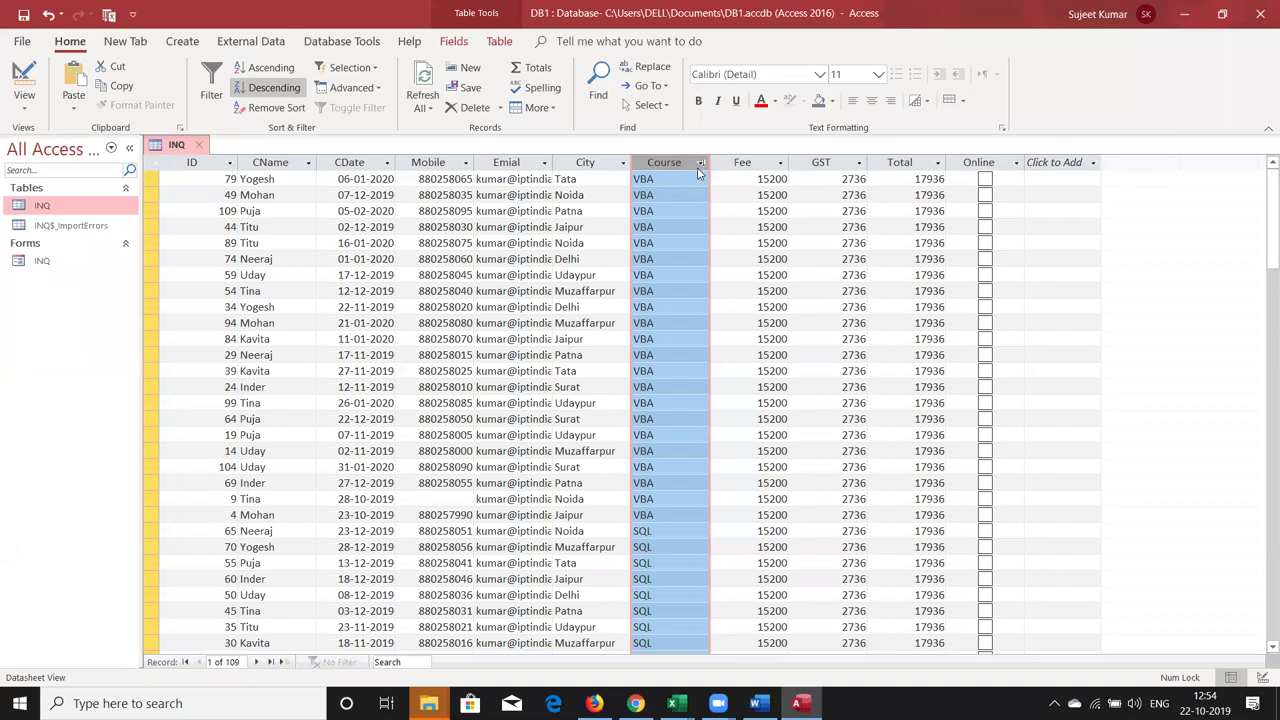
Step: Set the Course column's field width to 15
left_click(701, 164)
left_click(701, 164)
left_click_drag(688, 167, 686, 165)
right_click(684, 163)
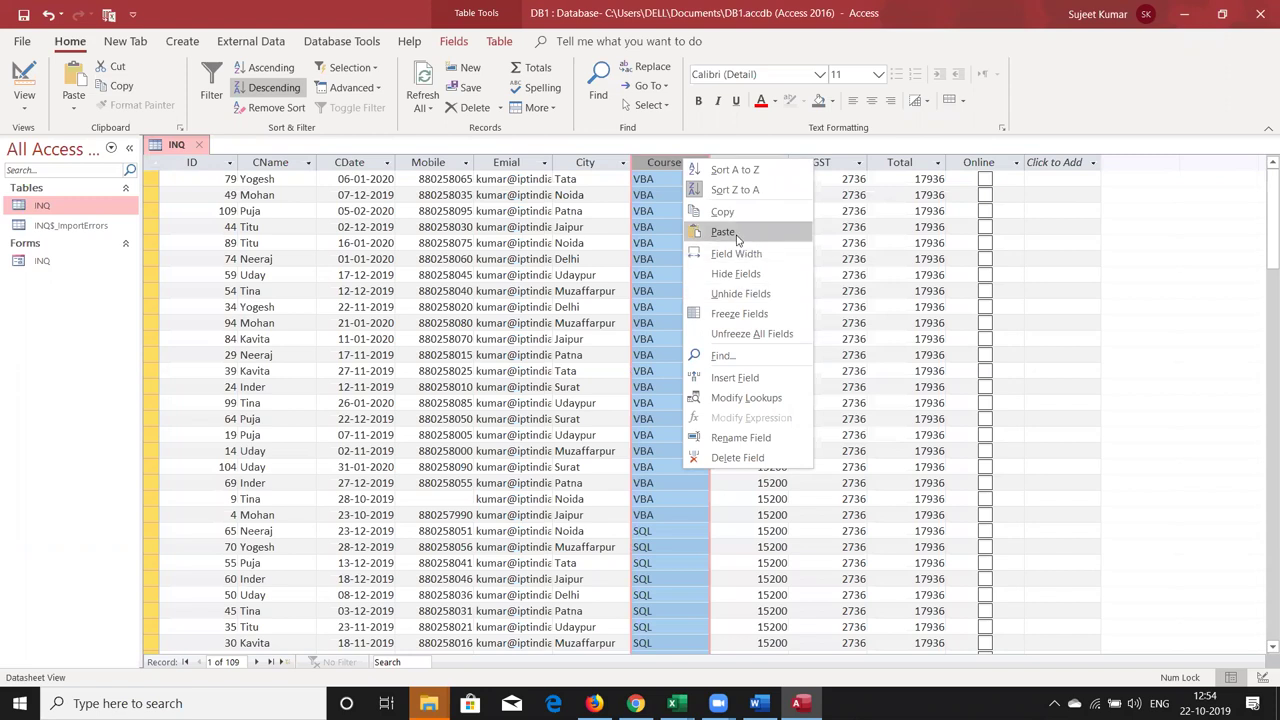
left_click(741, 256)
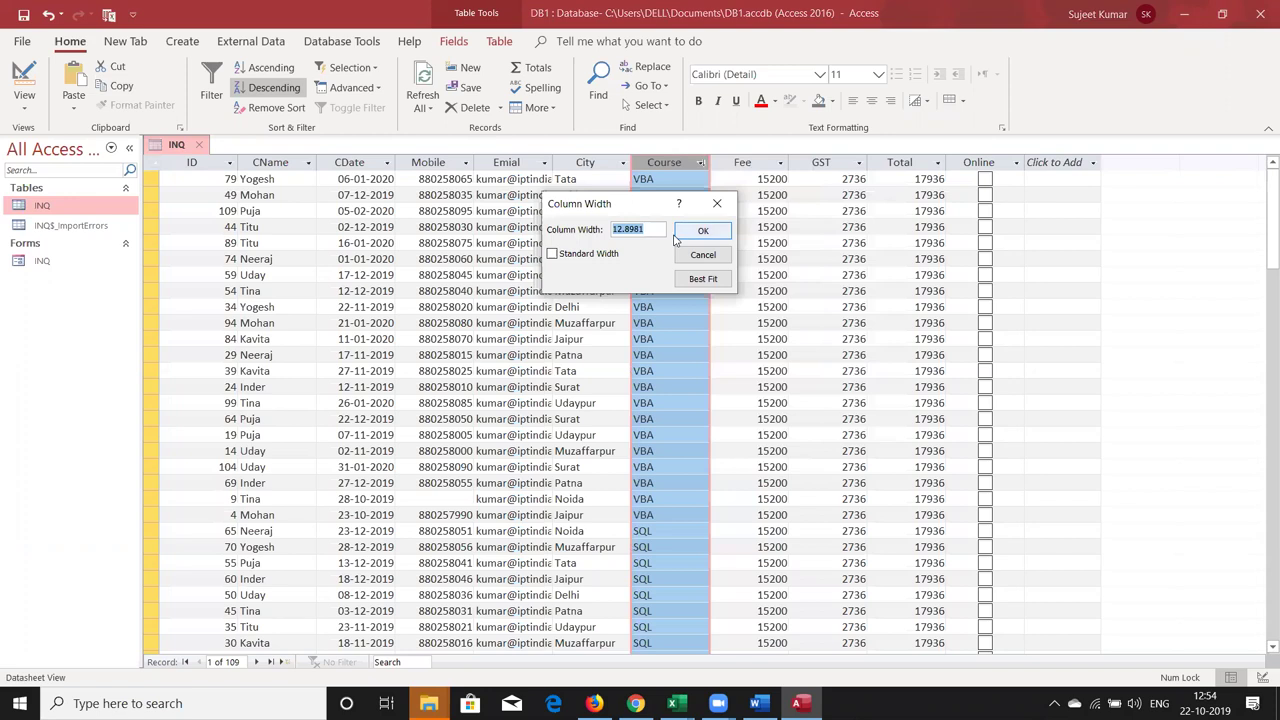
type("15")
left_click(682, 232)
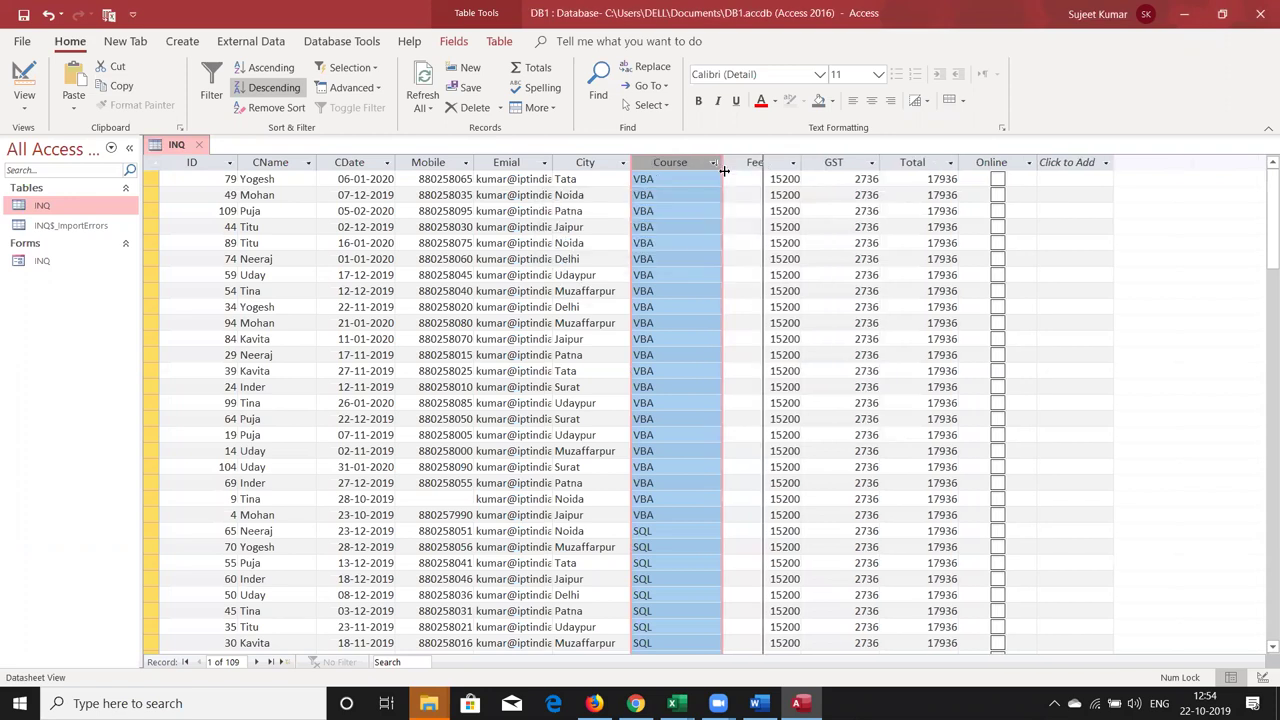
right_click(668, 162)
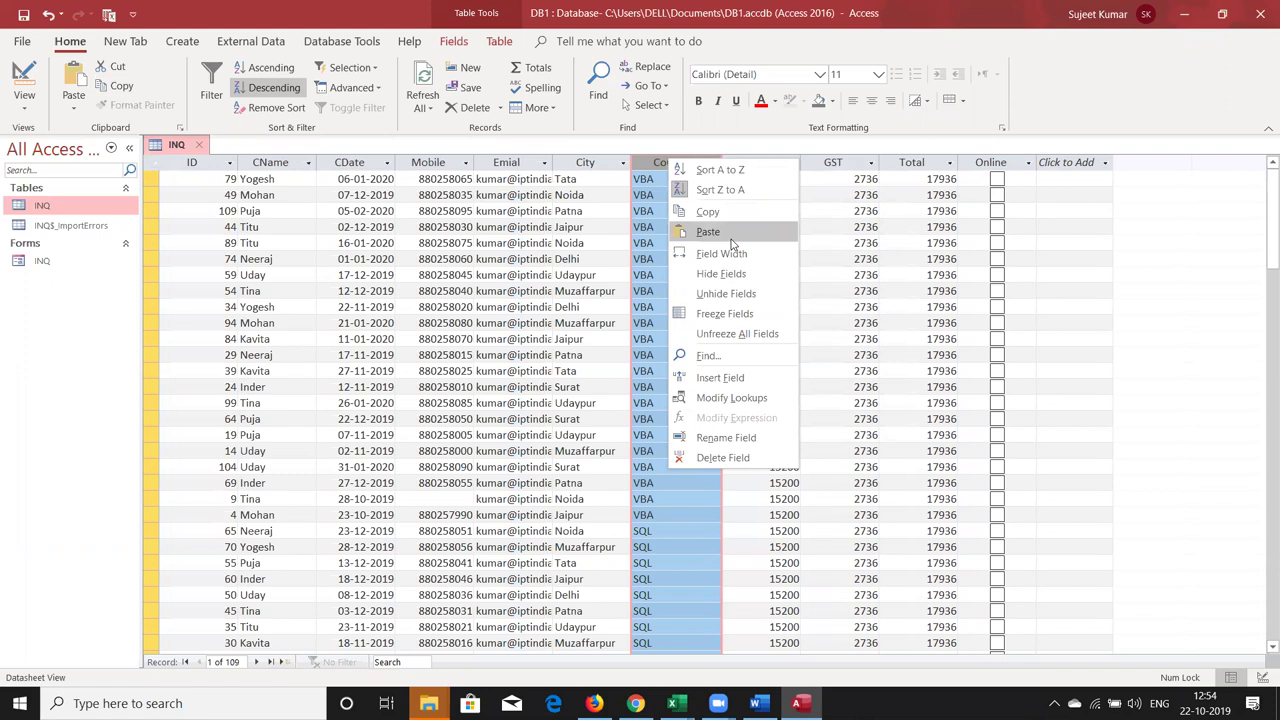
left_click(731, 273)
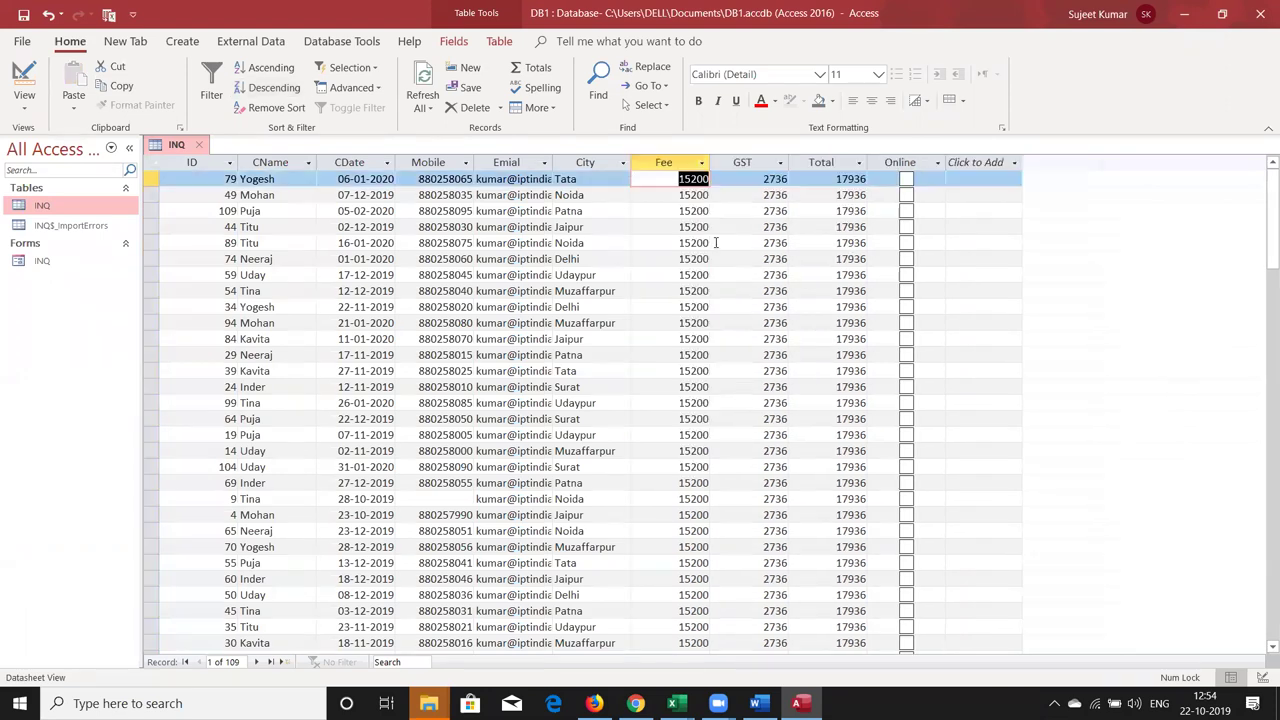
left_click(656, 245)
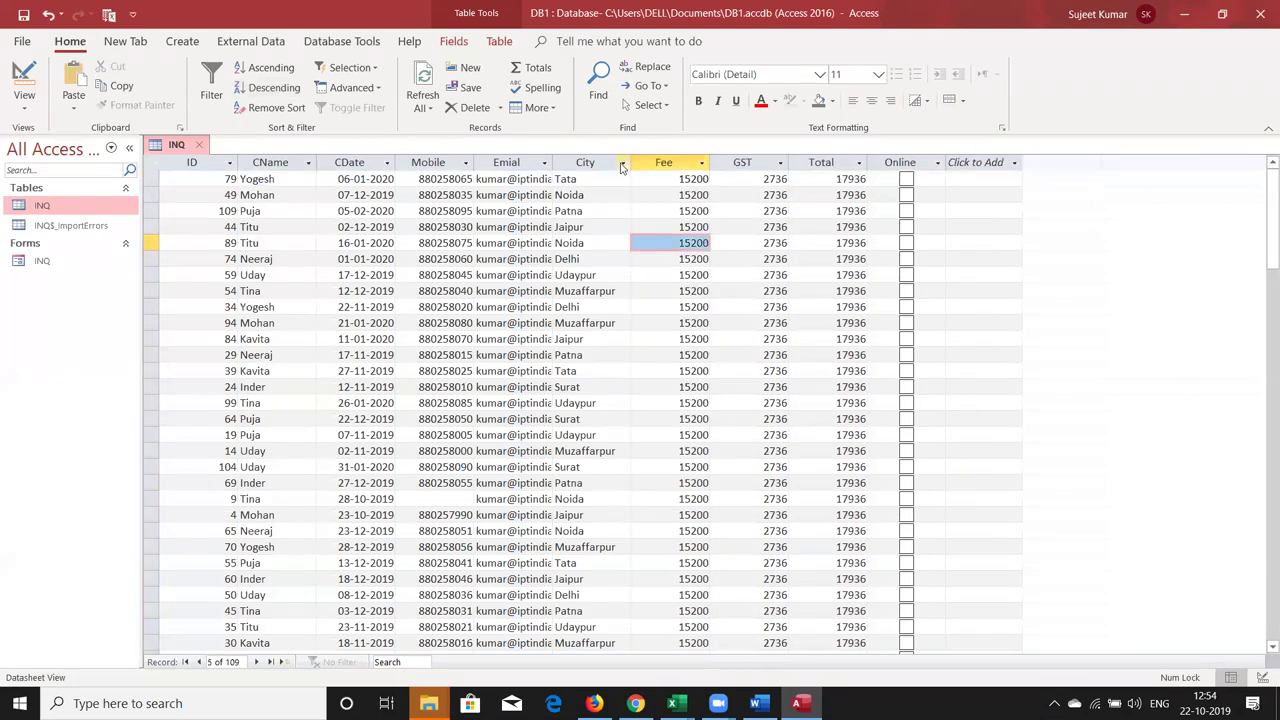
left_click_drag(613, 162, 683, 163)
right_click(683, 163)
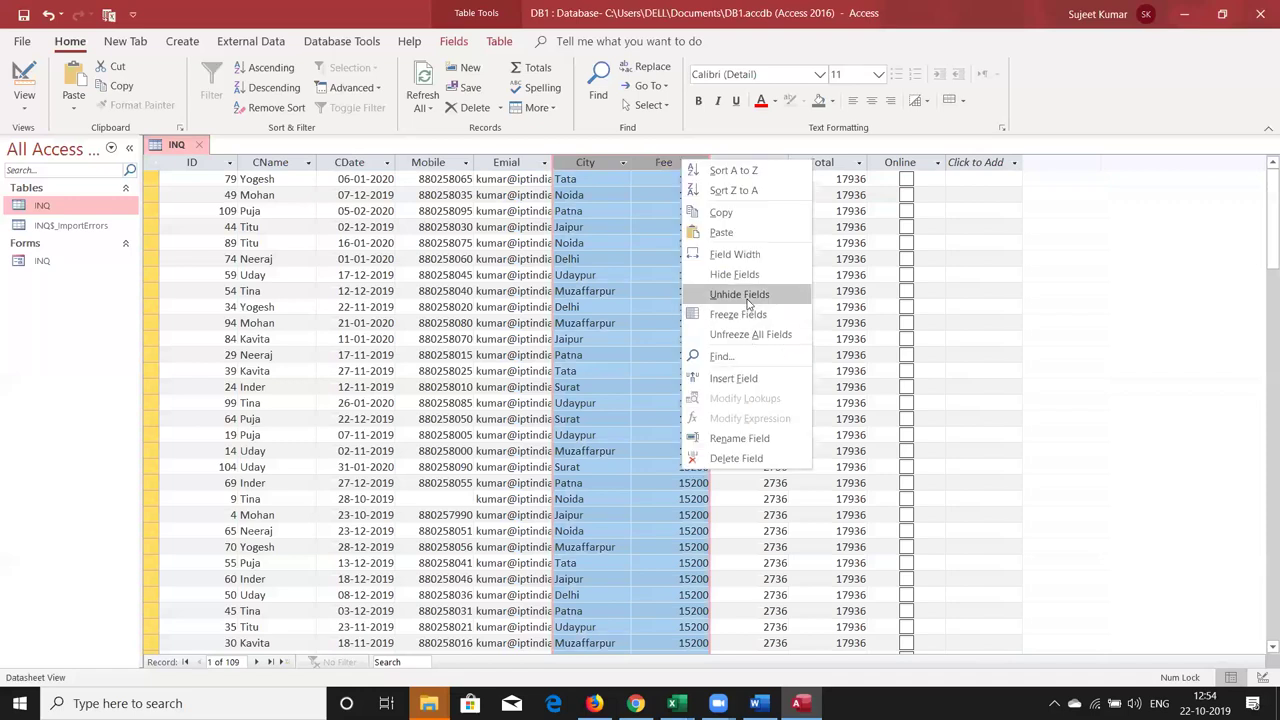
left_click(740, 295)
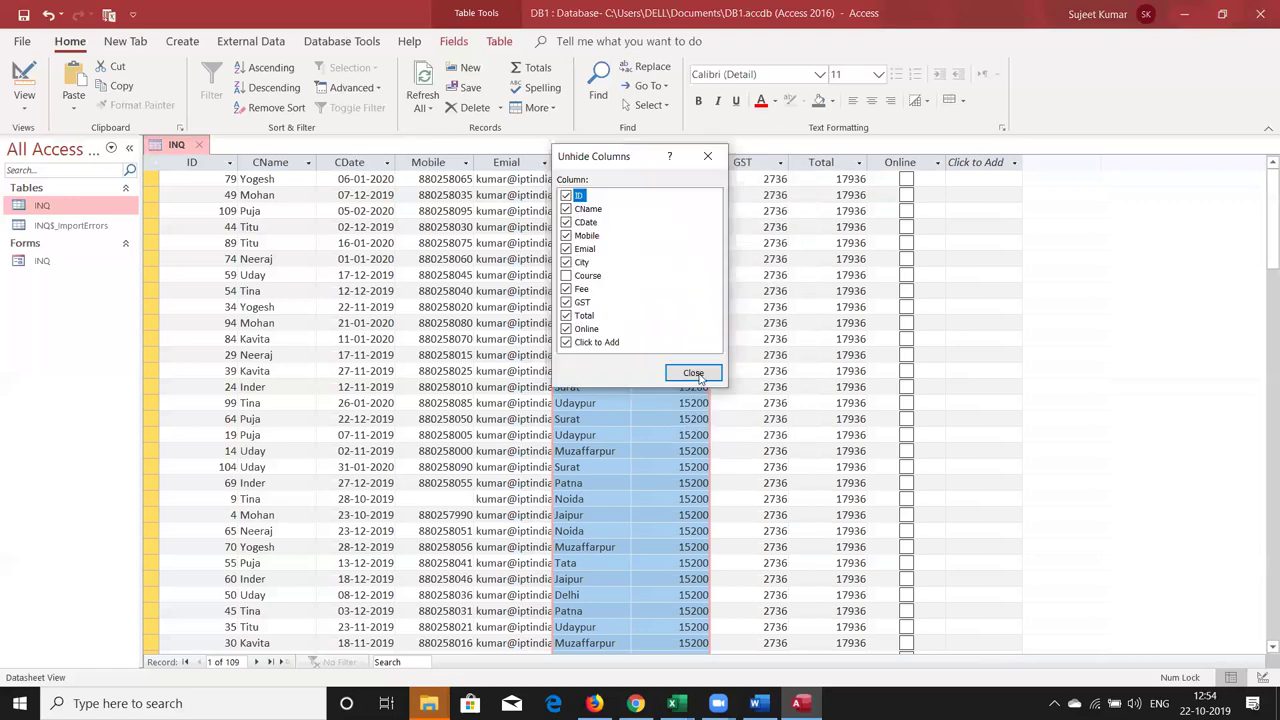
left_click(697, 374)
Step: In the Excel workbook, hide columns H and I
key("alt+Tab")
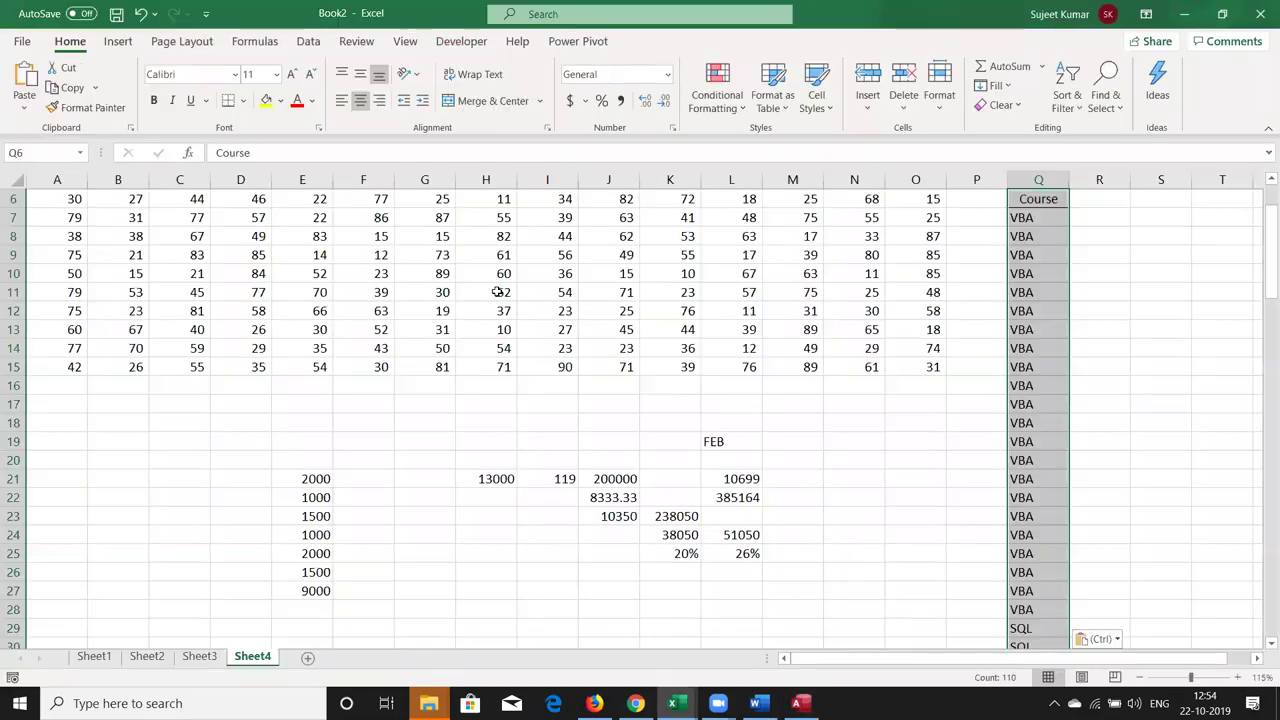
left_click(486, 292)
left_click_drag(458, 179, 549, 183)
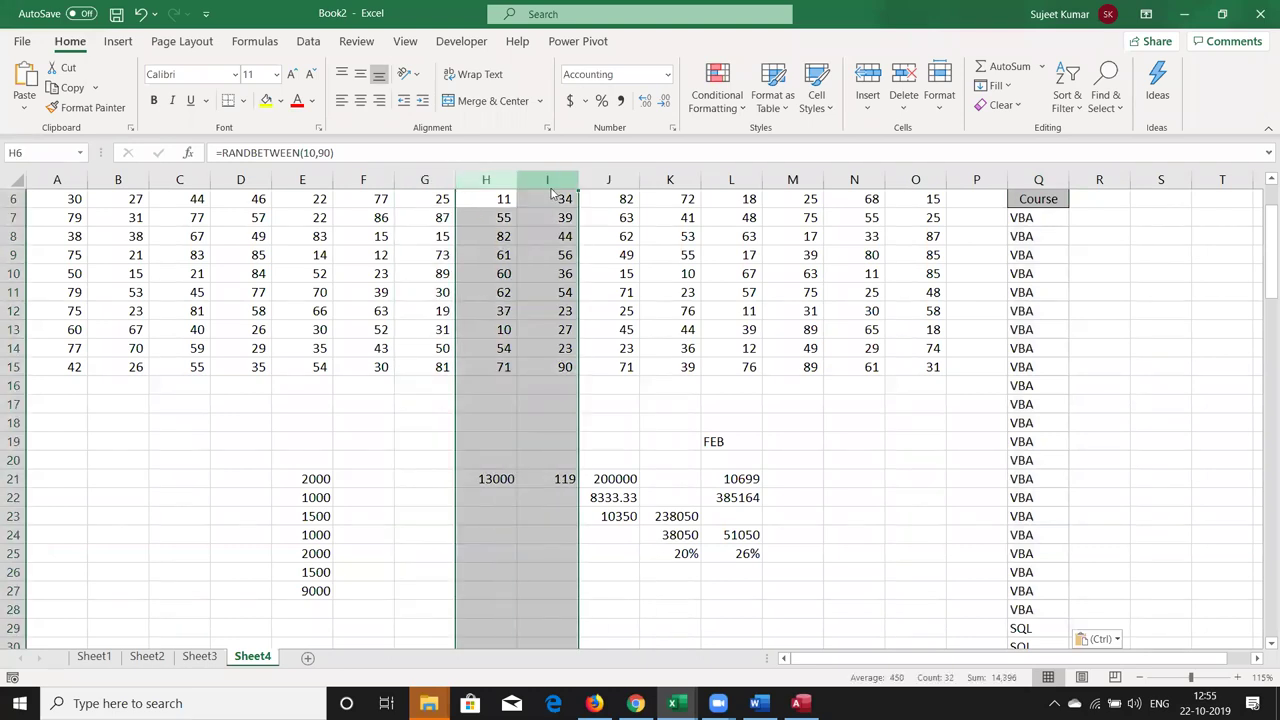
right_click(553, 192)
left_click(612, 458)
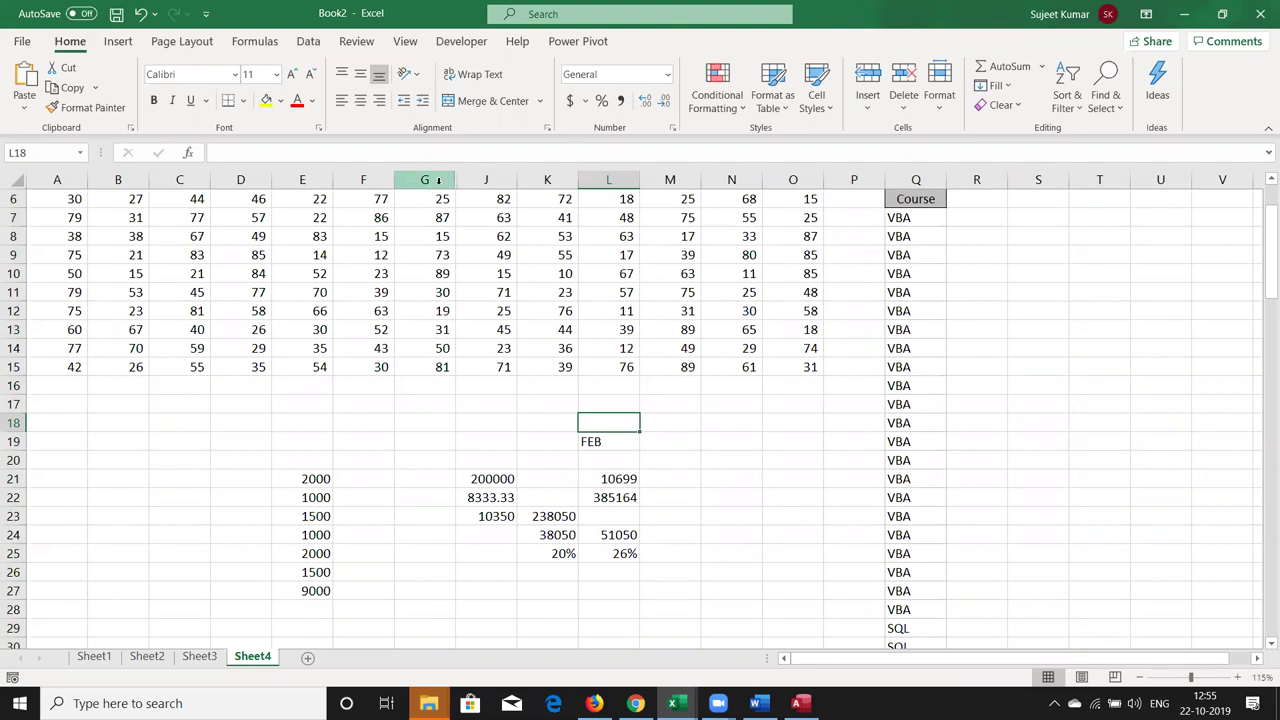
Step: Unhide columns H and I from the G–J selection and clear the column C selection
left_click_drag(438, 180, 485, 180)
right_click(485, 182)
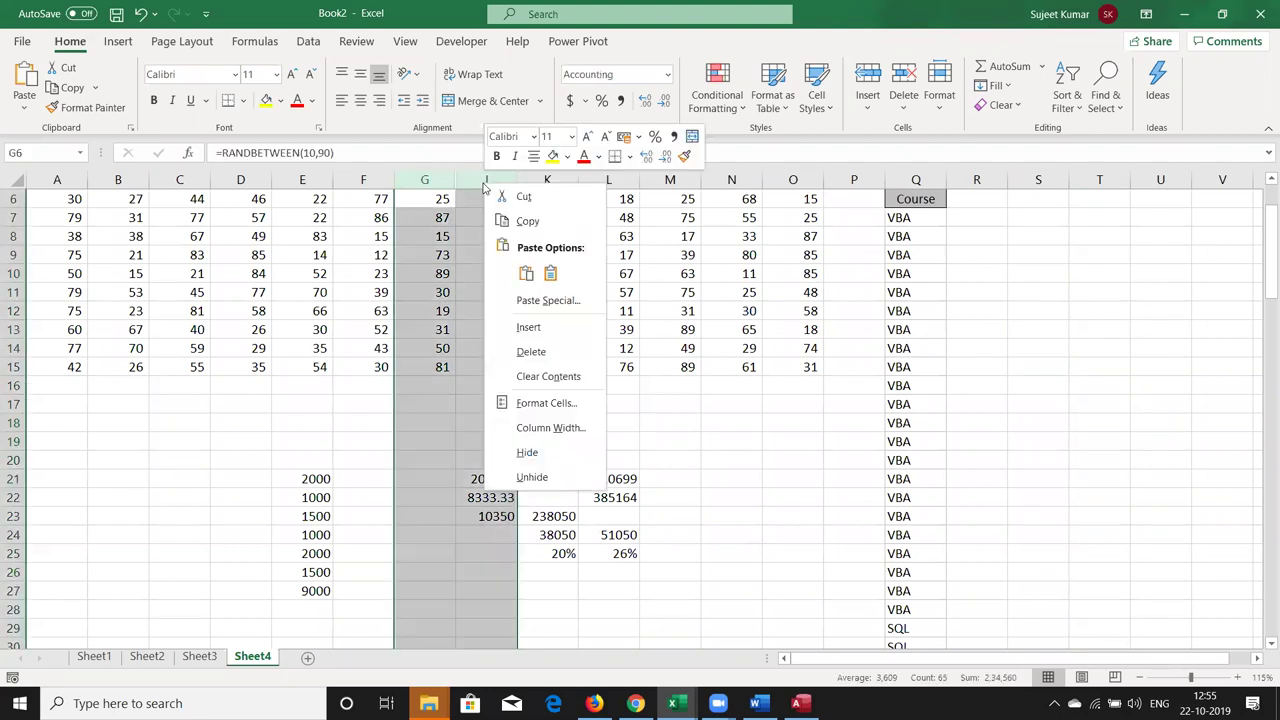
left_click(530, 477)
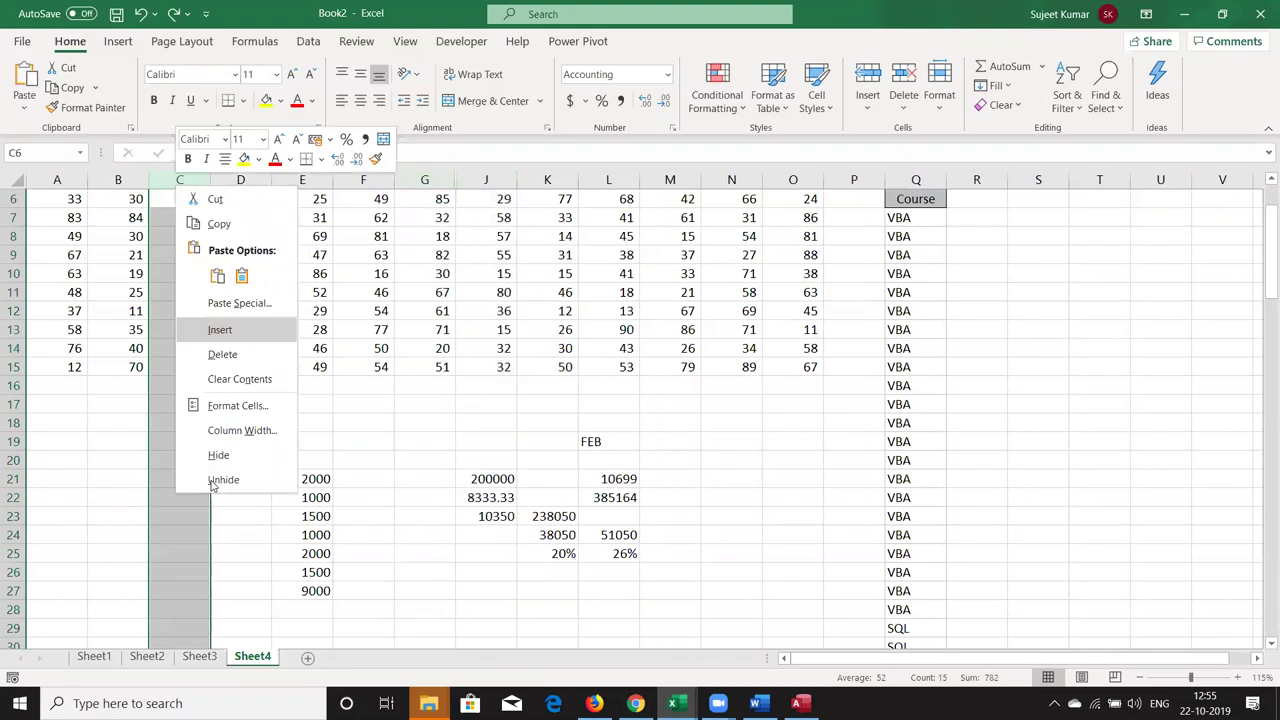
left_click(216, 480)
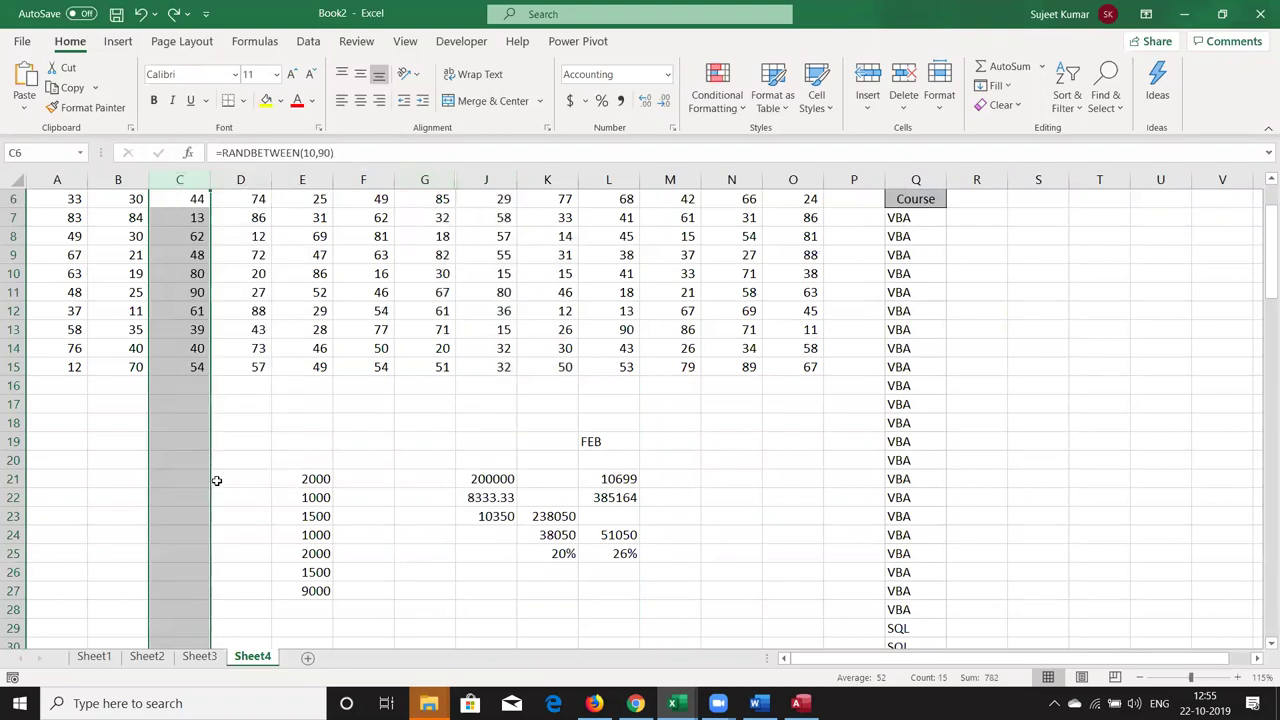
left_click(216, 480)
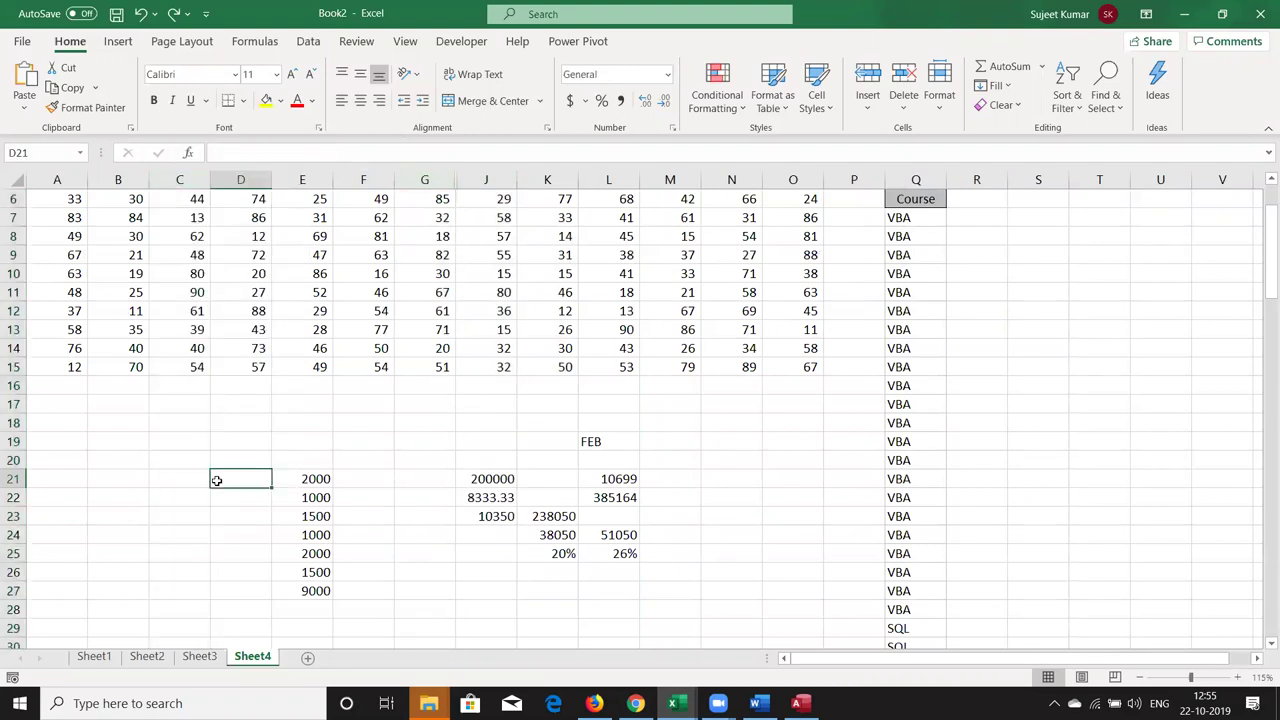
Step: Back in Access, restore the hidden Course column through Unhide Fields on the Mobile header
key("alt+Tab")
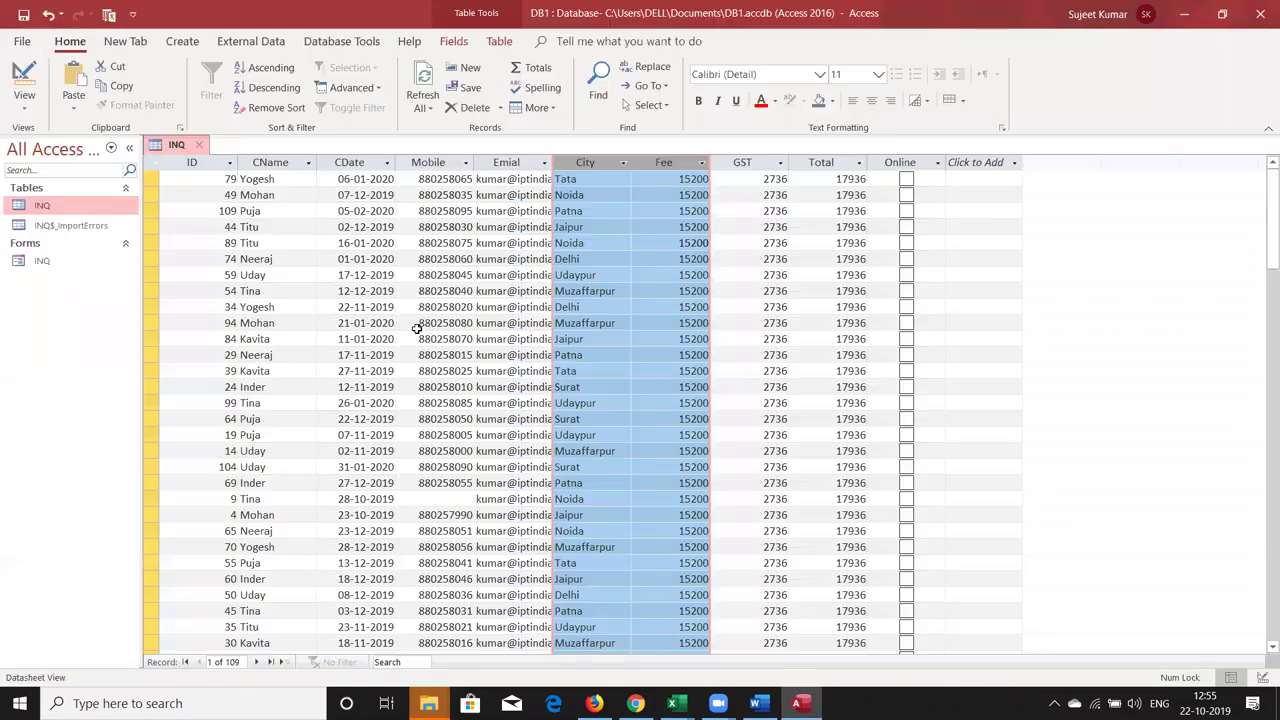
left_click(440, 322)
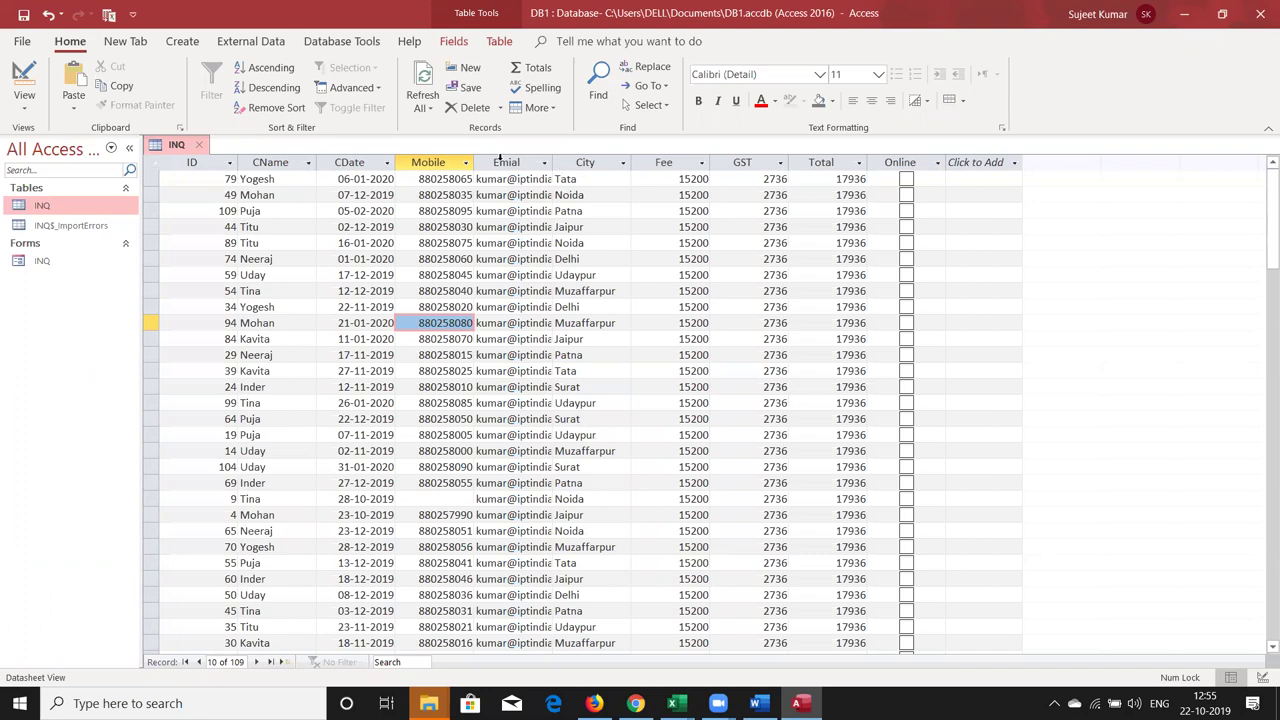
left_click(589, 162)
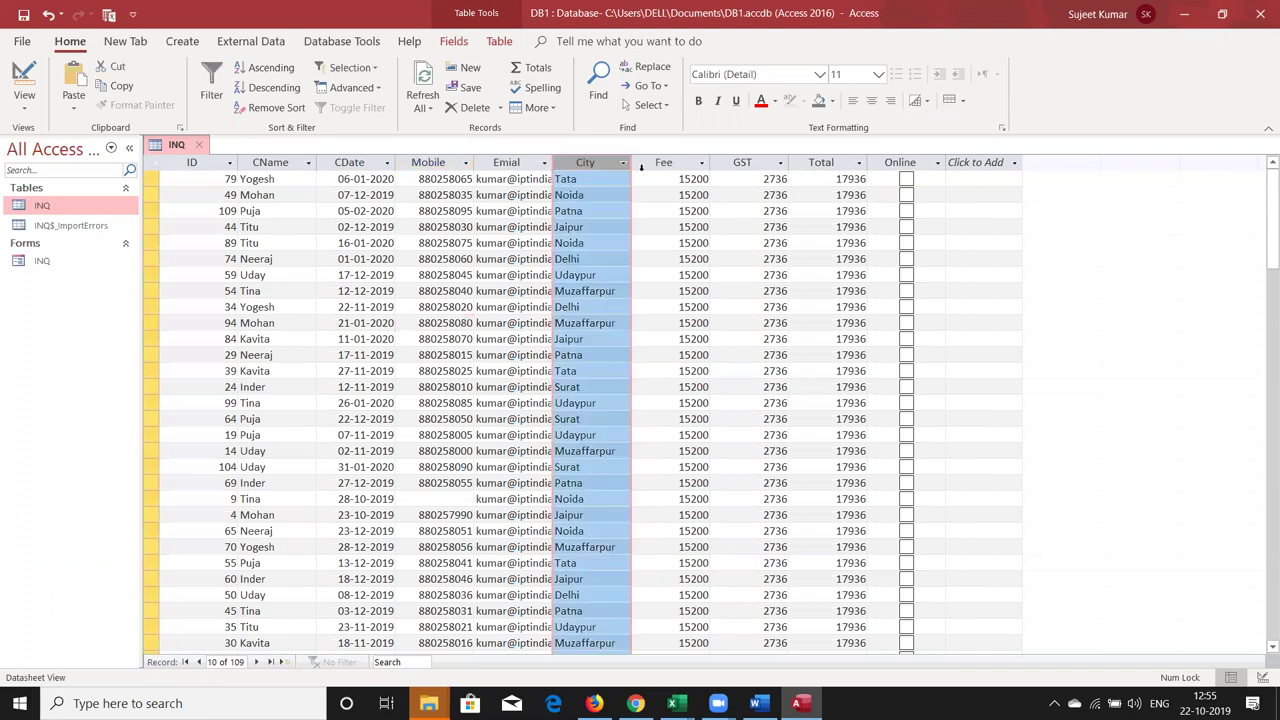
left_click(663, 162, "shift")
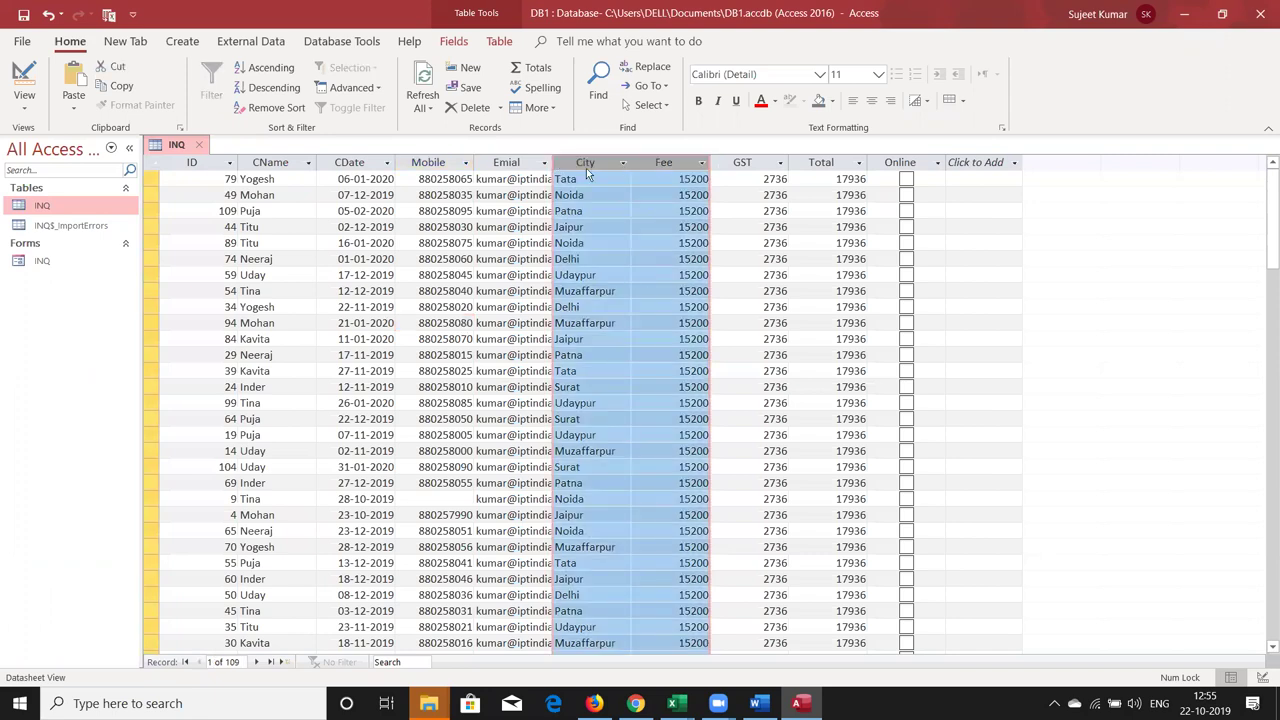
left_click(443, 162)
right_click(443, 162)
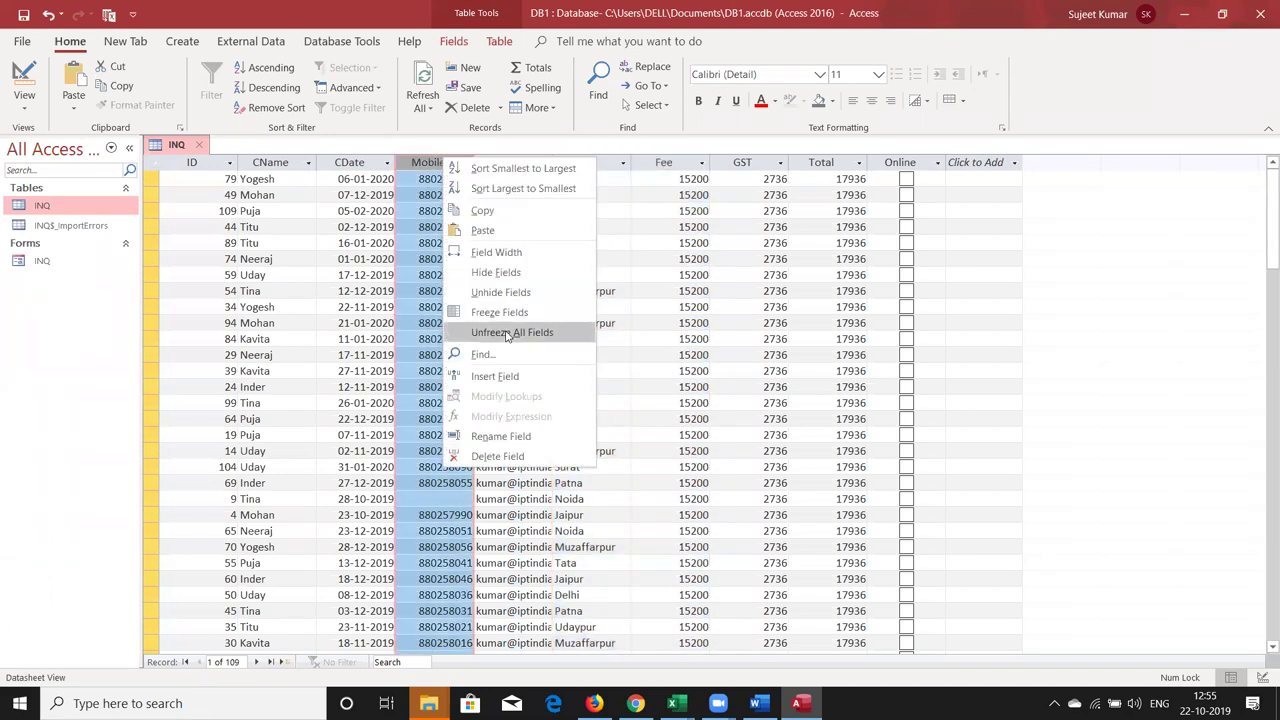
left_click(501, 292)
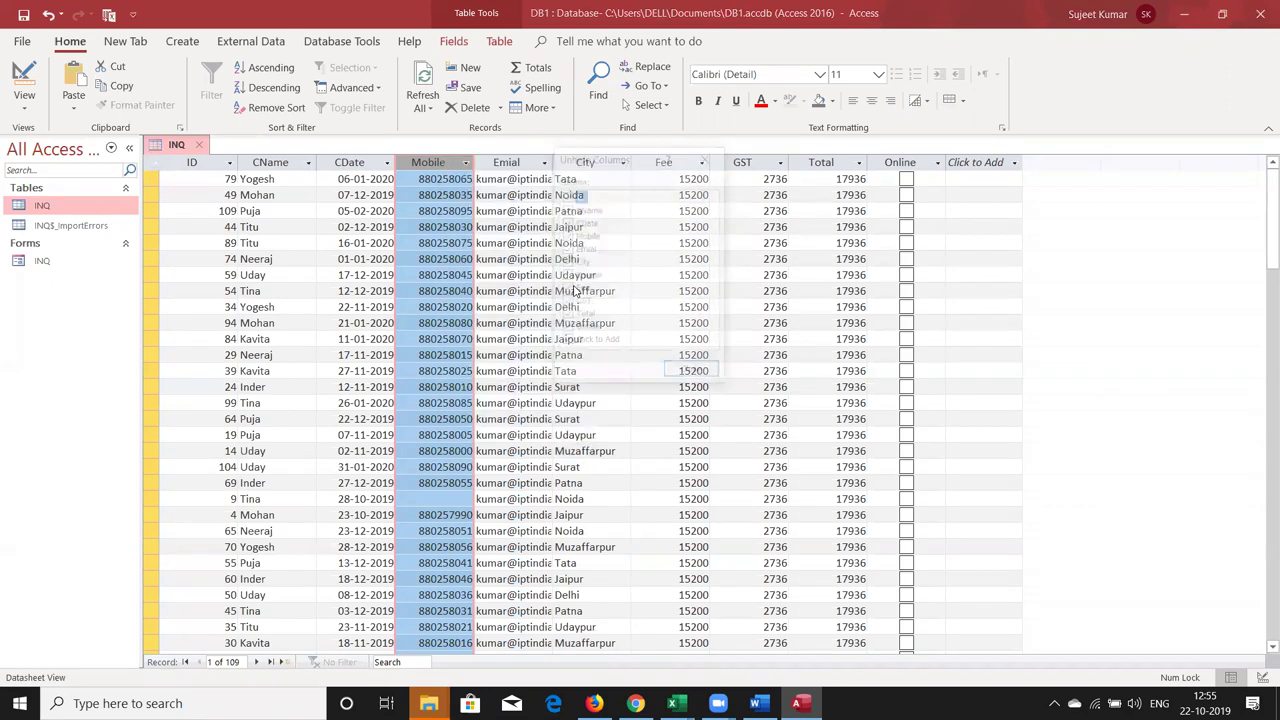
left_click(566, 276)
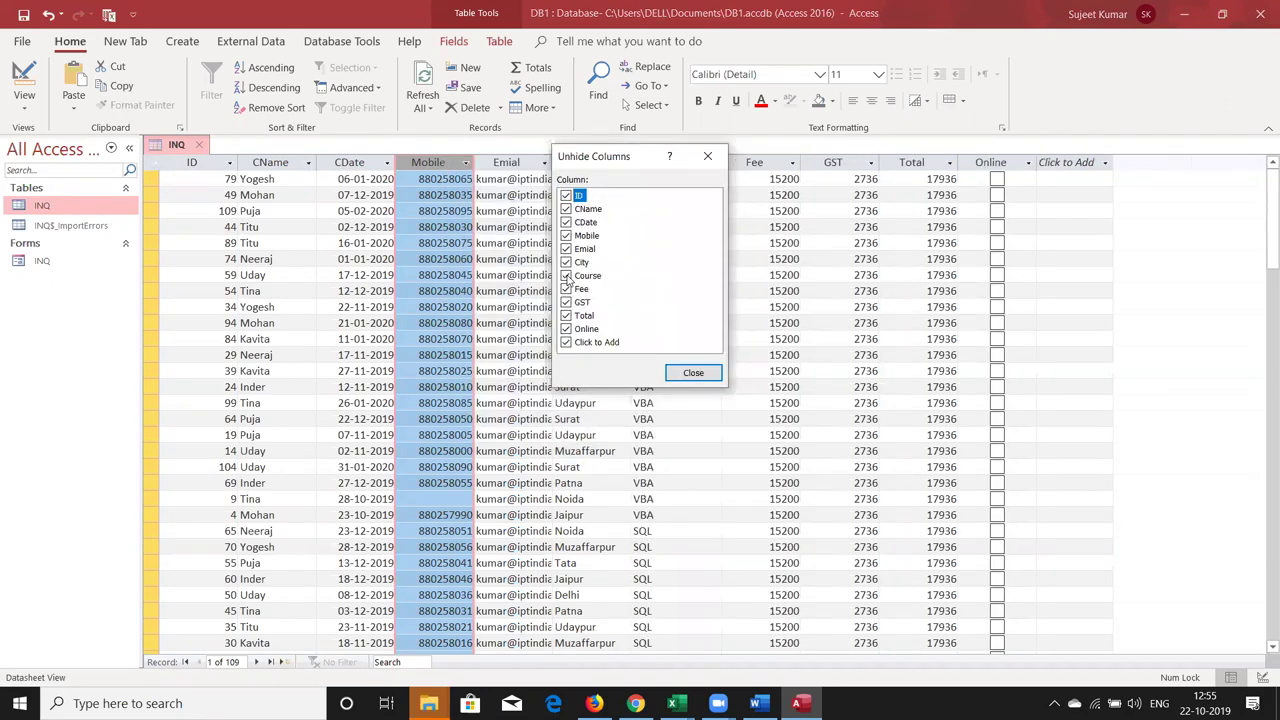
left_click(686, 381)
left_click(712, 274)
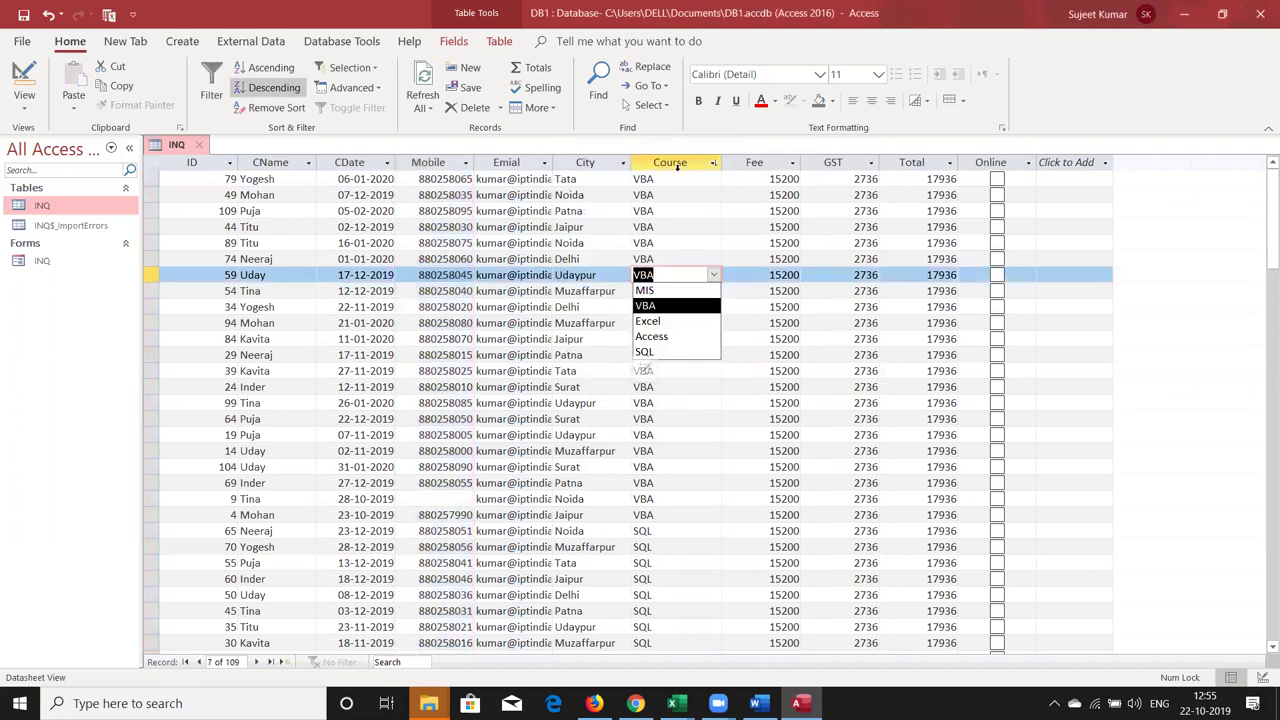
right_click(678, 168)
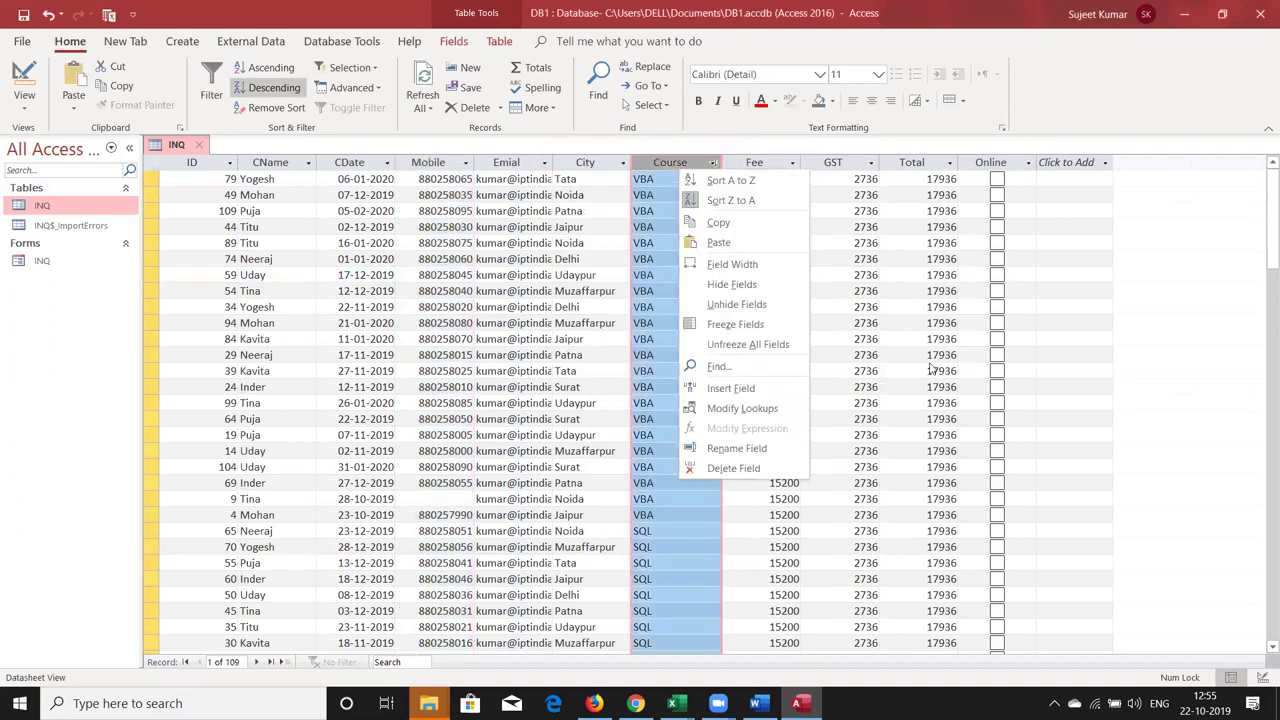
left_click(543, 260)
key("Tab")
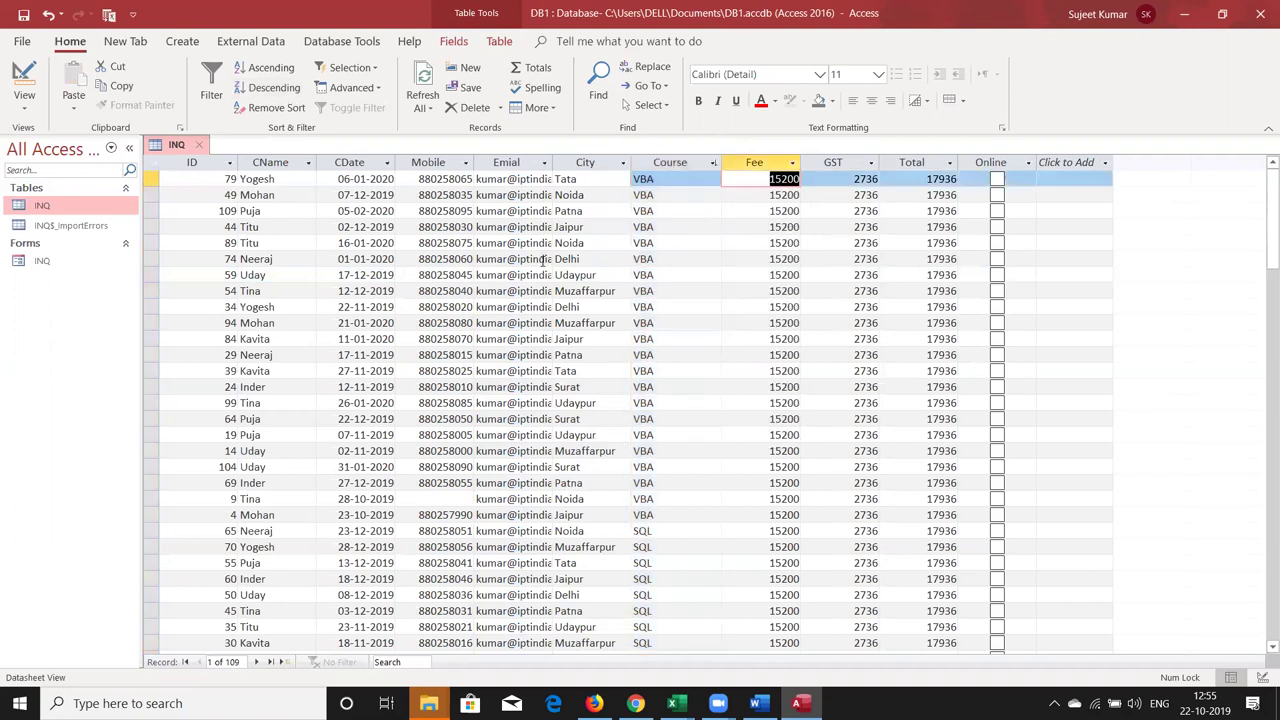
key("Tab")
key("Down")
key("Down")
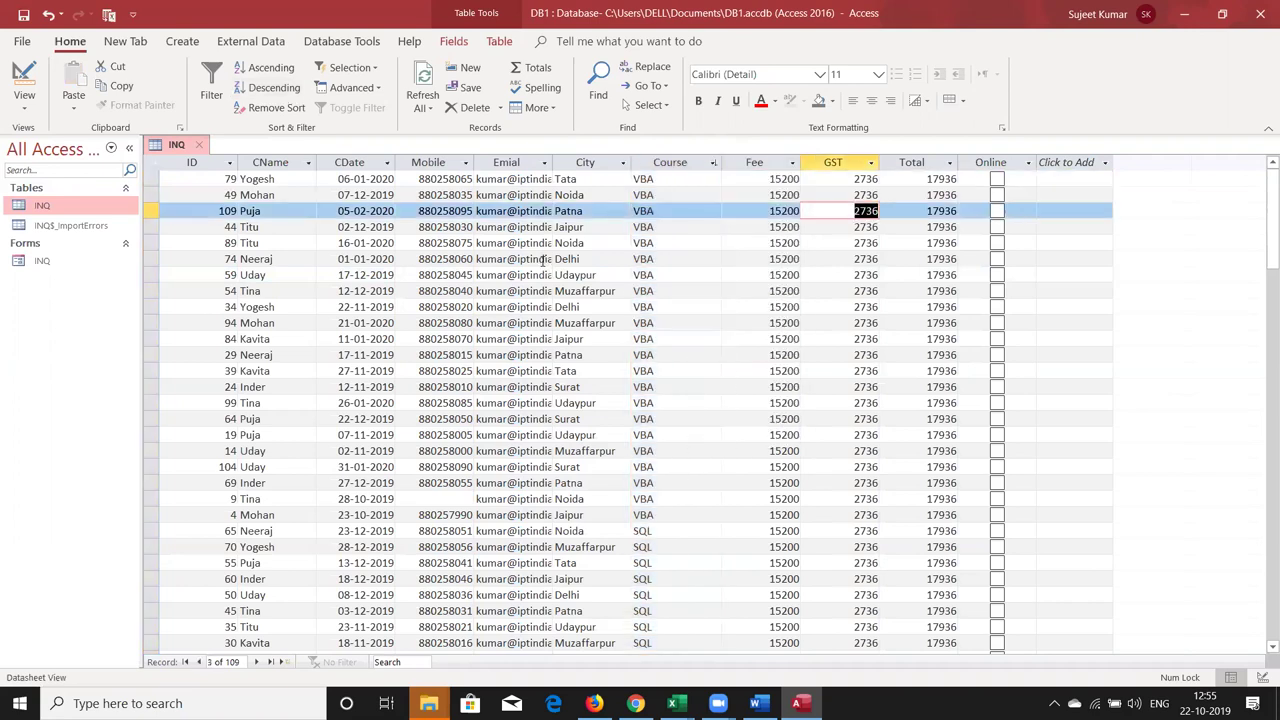
key("Tab")
key("shift+Tab")
key("shift+Tab")
key("shift+Tab")
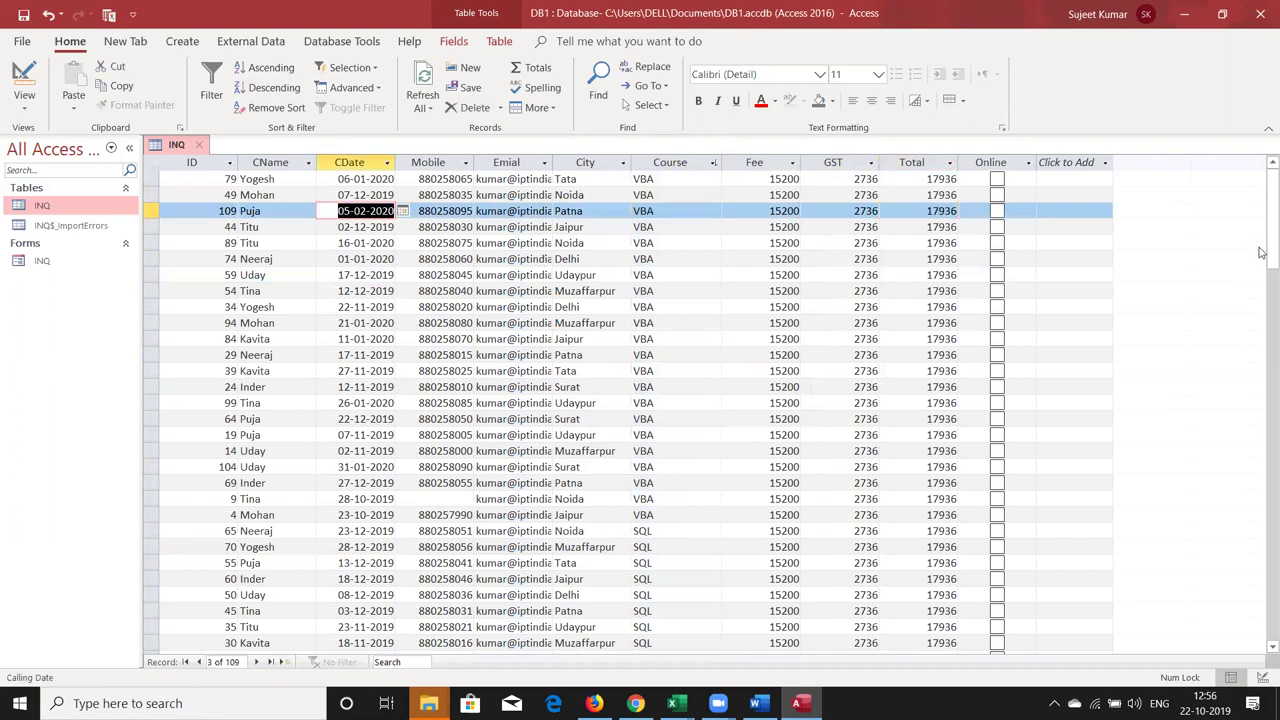
scroll(1252, 600, "down", 10)
scroll(1232, 250, "down", 5)
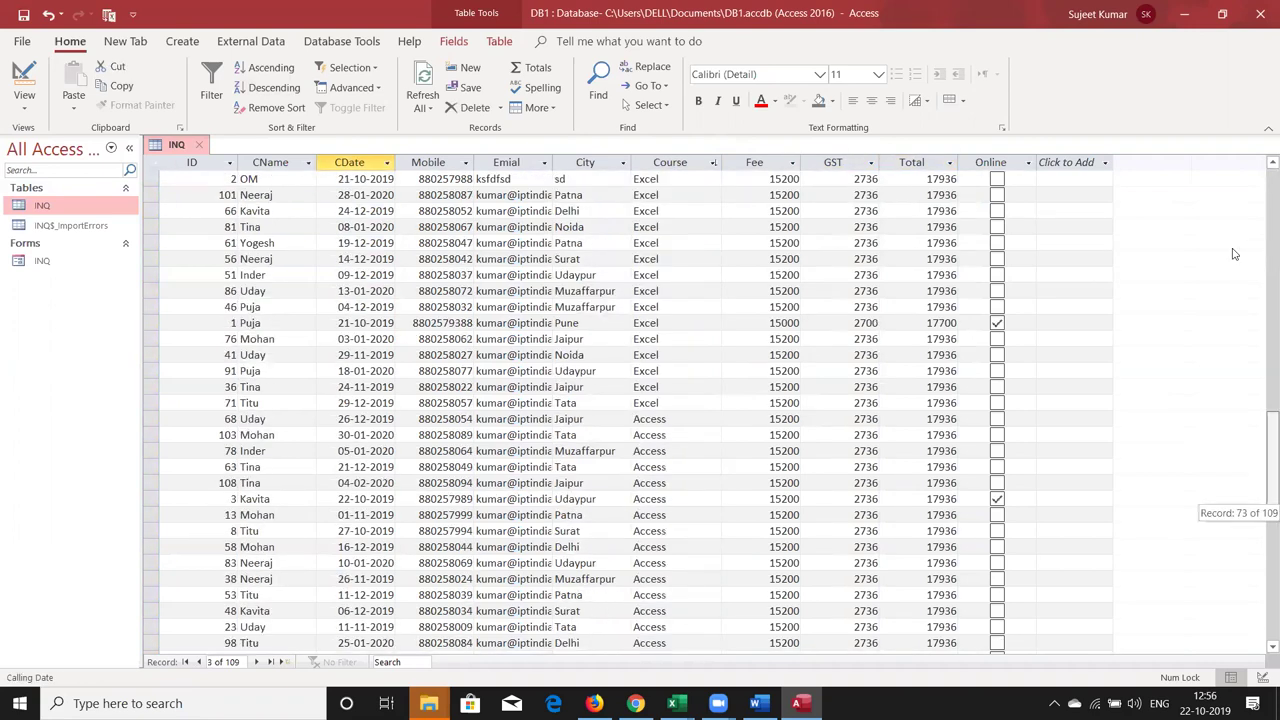
key("Escape")
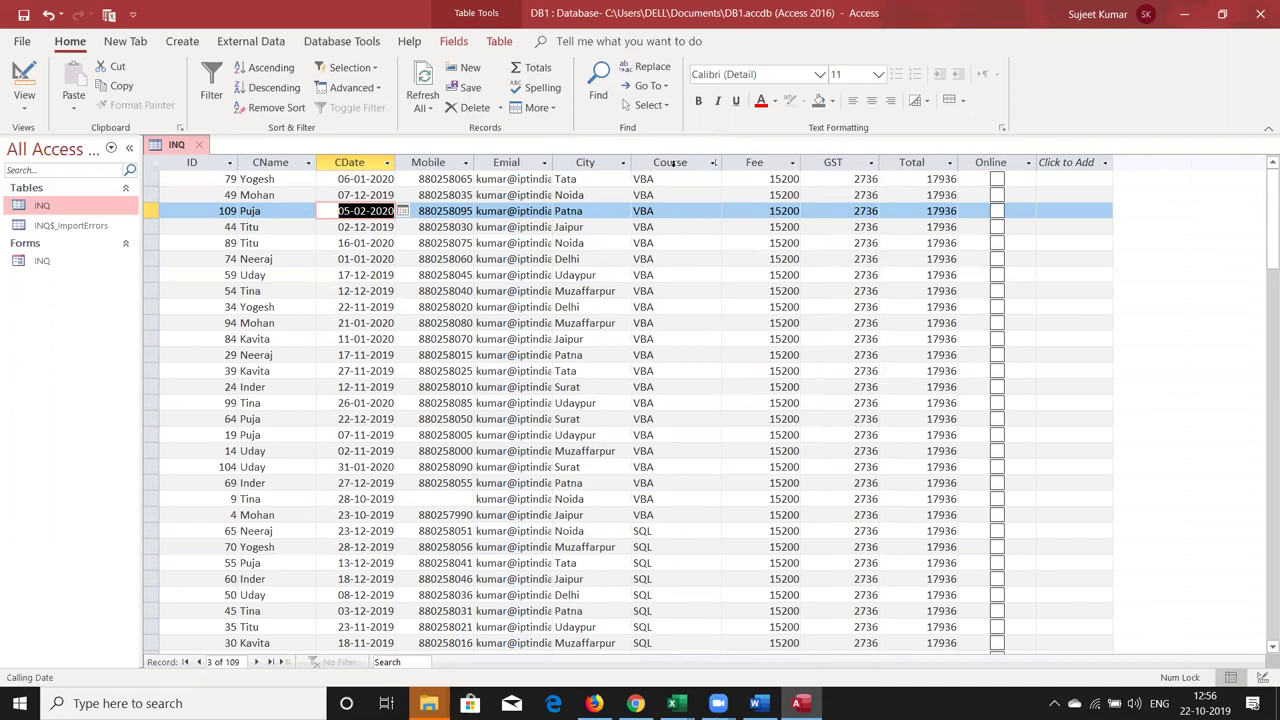
right_click(674, 166)
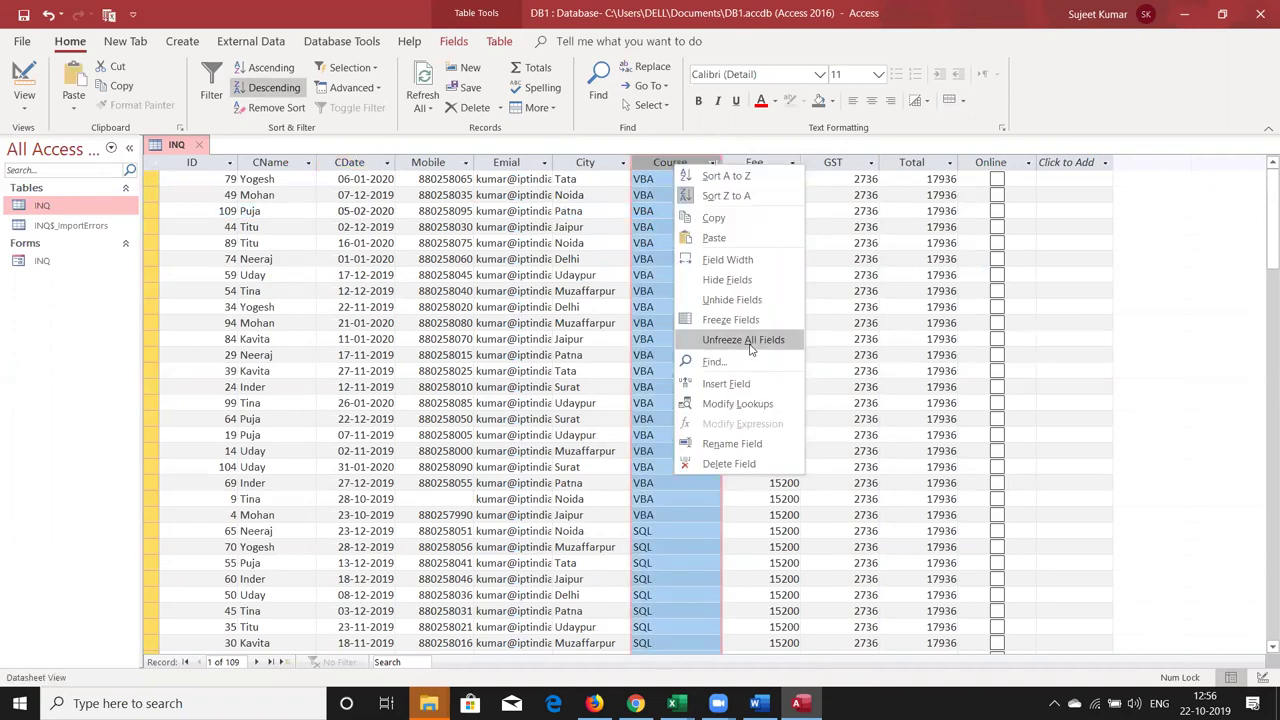
left_click(586, 302)
left_click(585, 275)
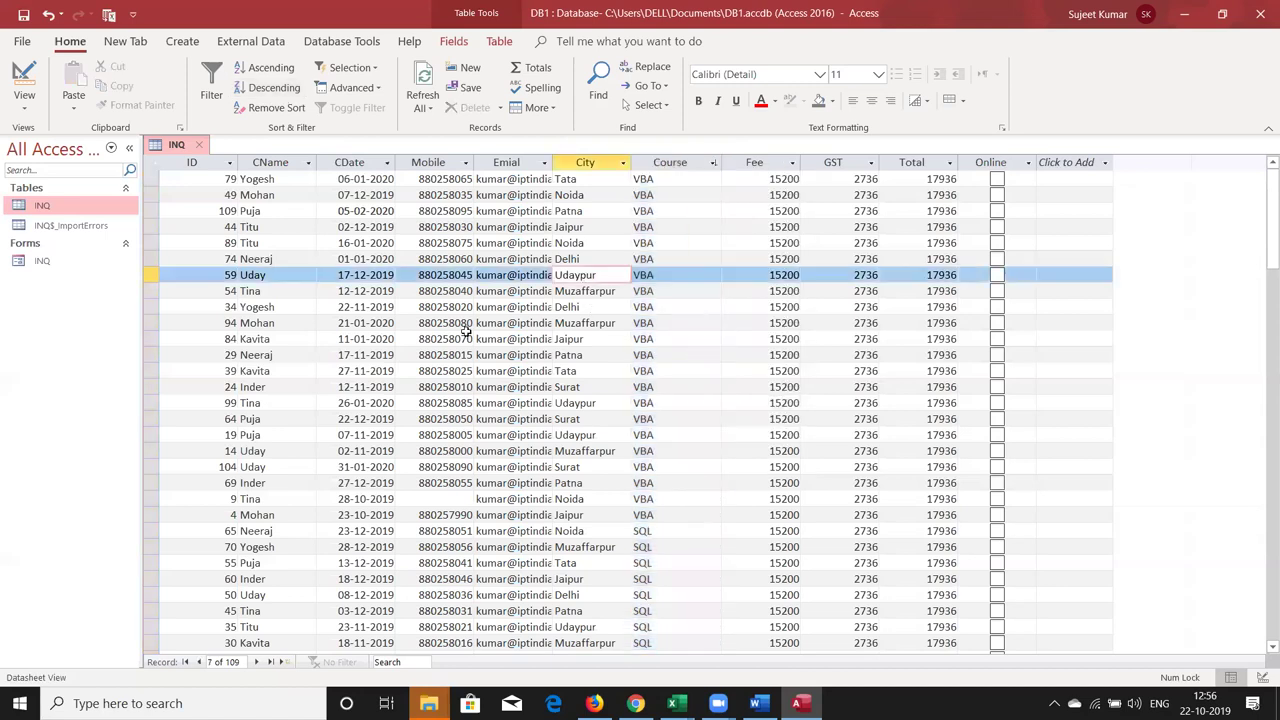
left_click(390, 662)
type("tin")
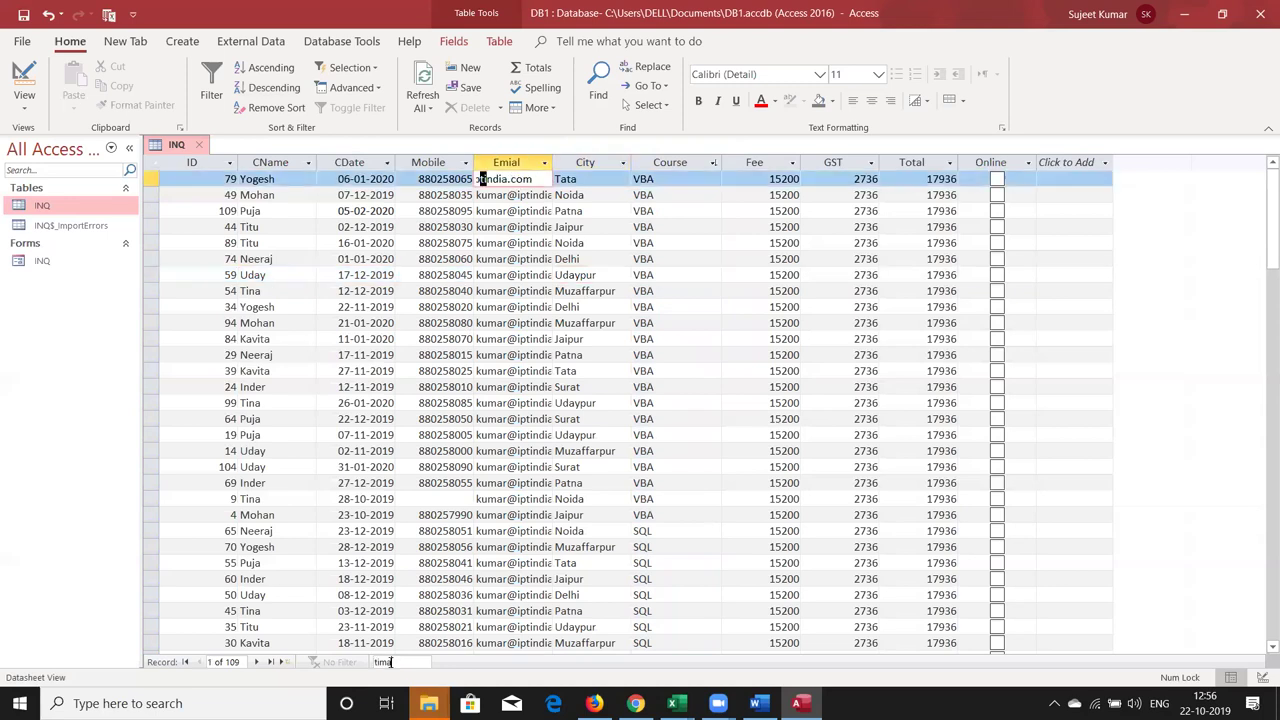
left_click(421, 435)
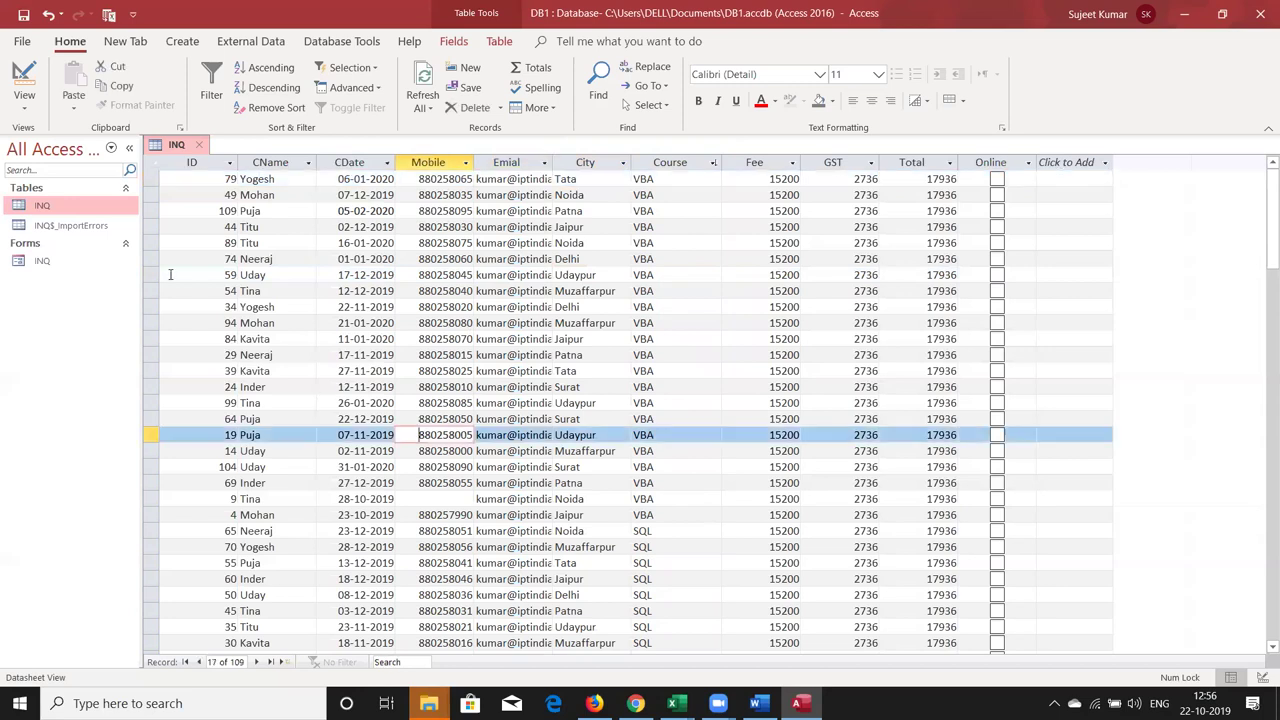
left_click(159, 258)
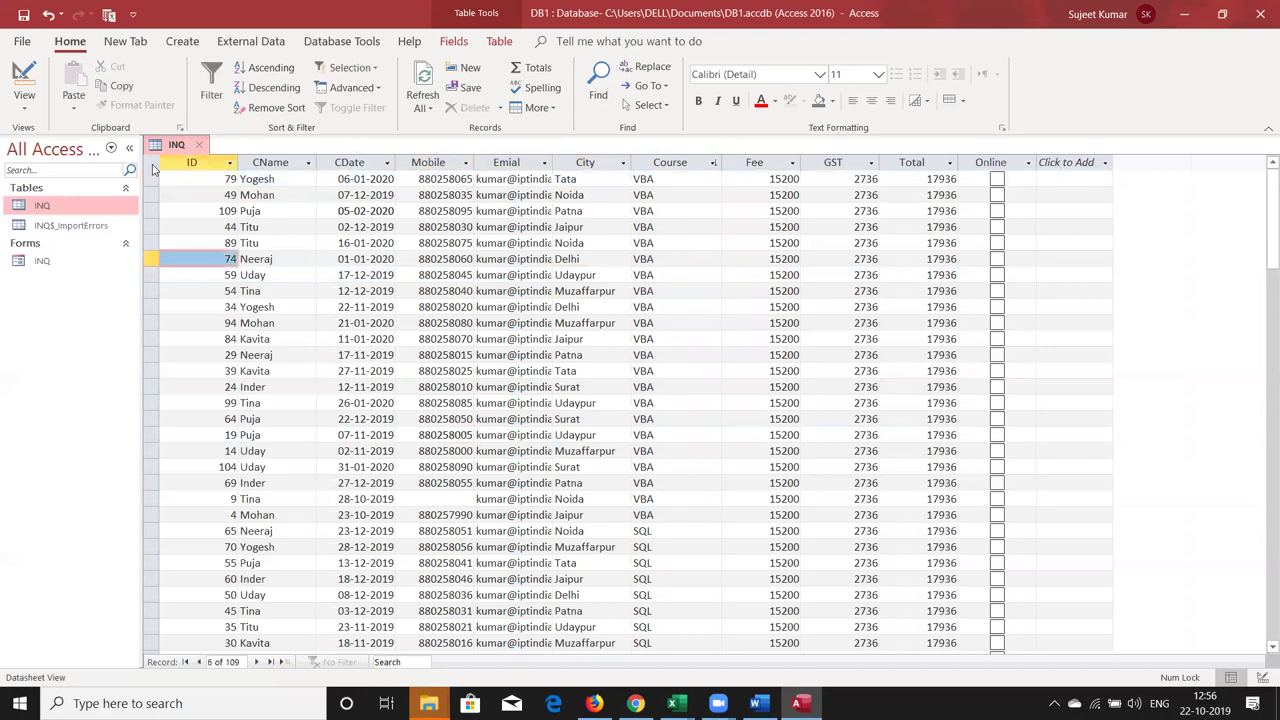
left_click(152, 166)
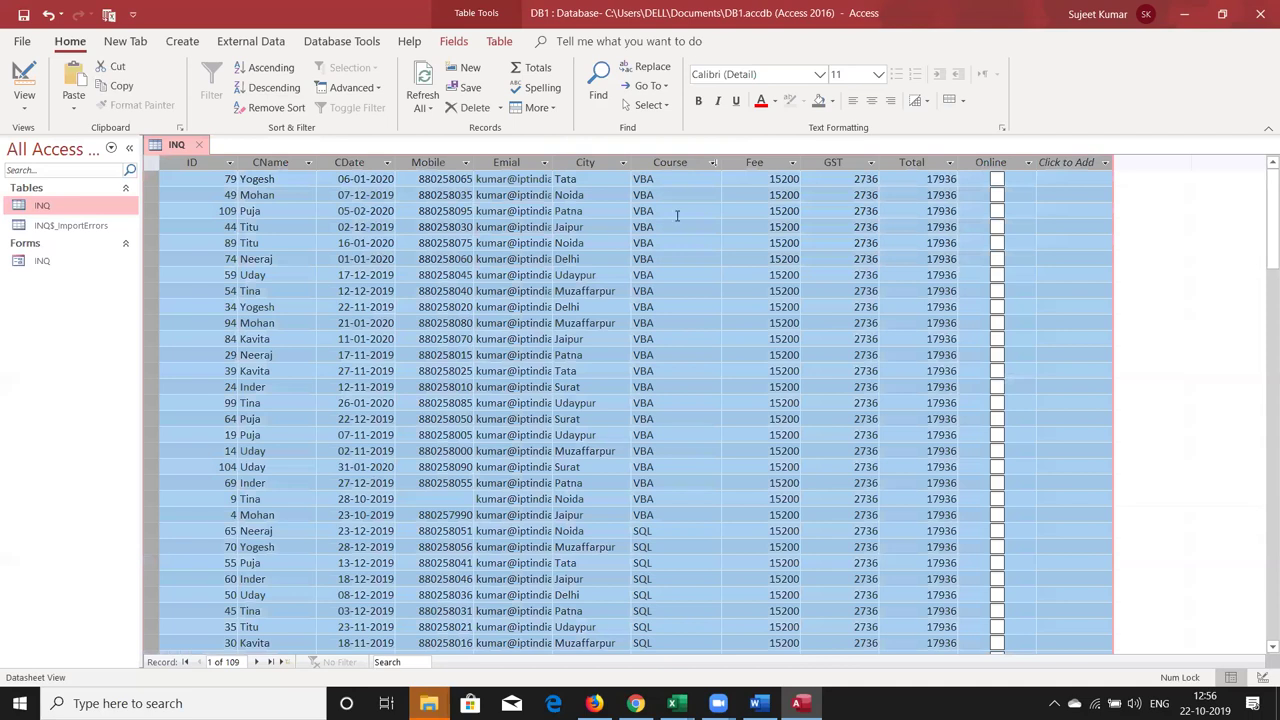
left_click(541, 210)
left_click(286, 160)
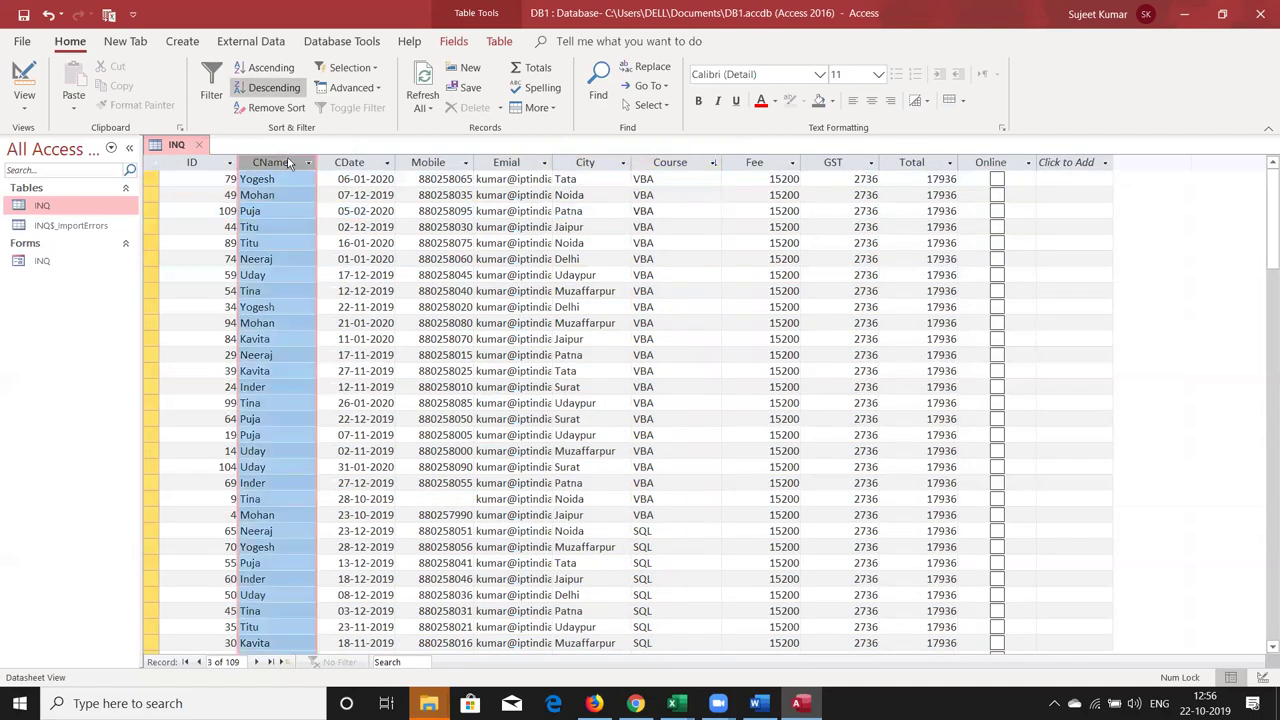
left_click(414, 662)
type("ti")
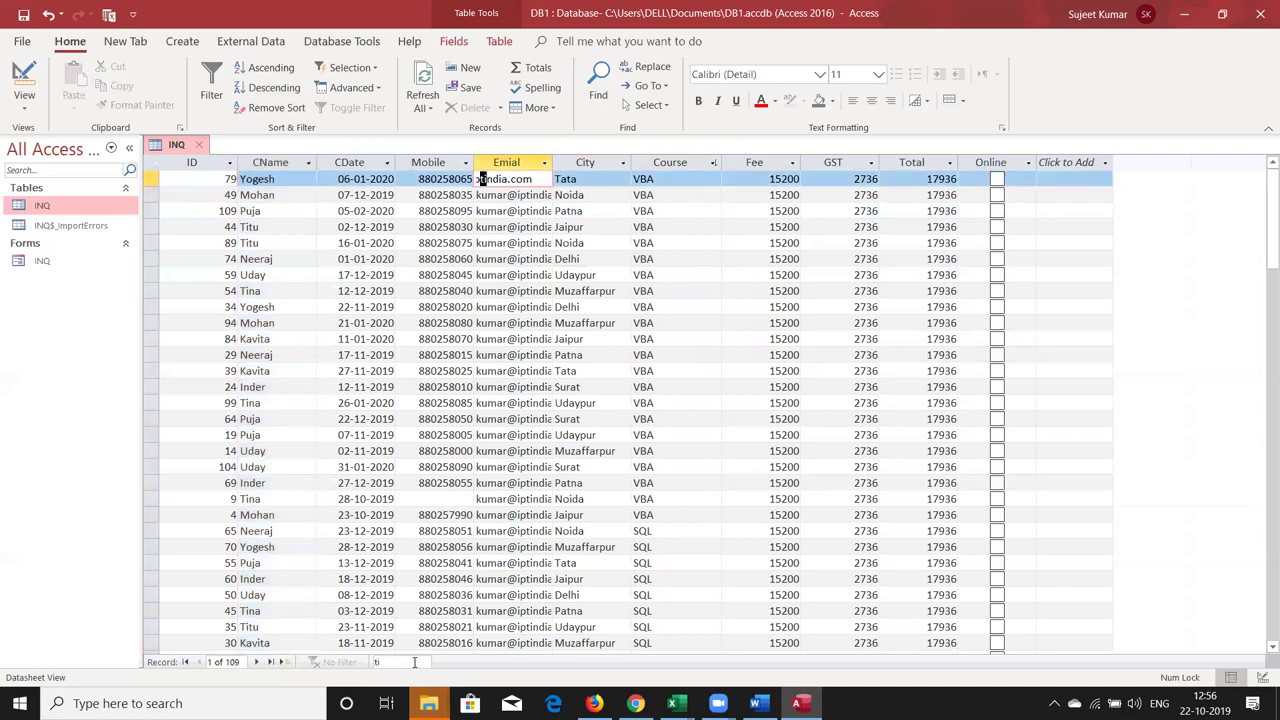
left_click(372, 438)
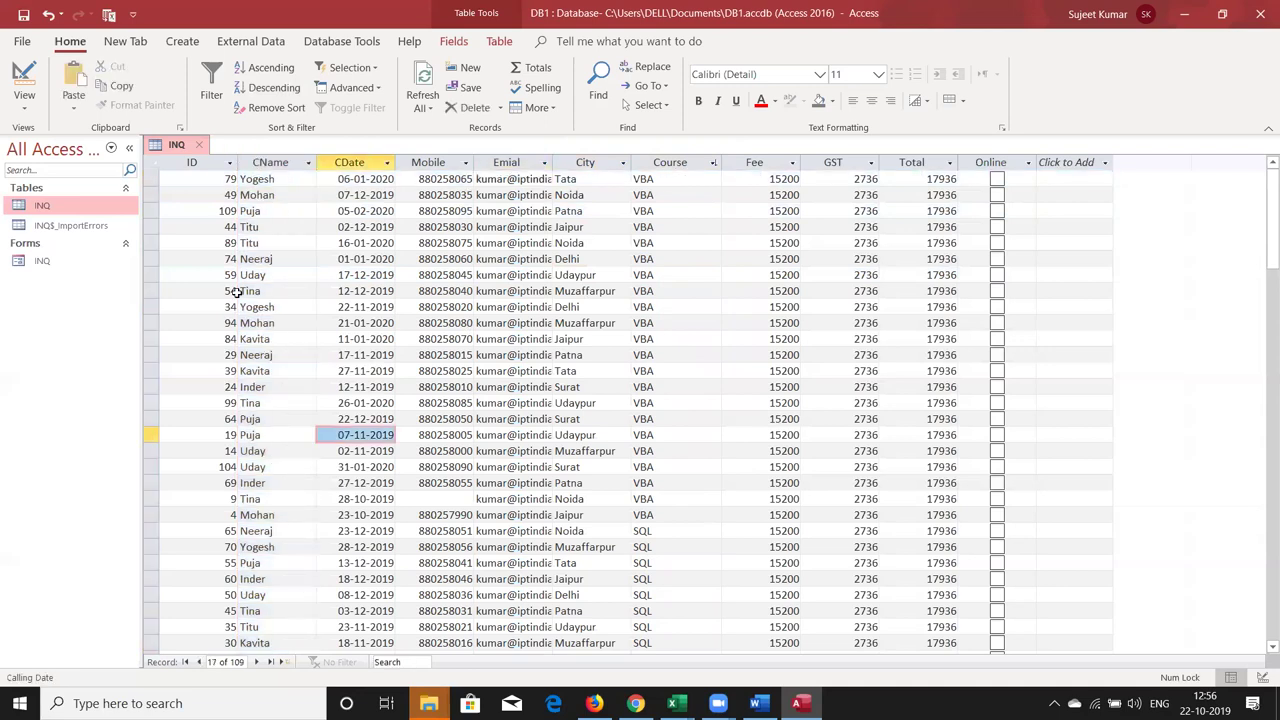
left_click(266, 172)
Step: Use Find on the CName column to search for the customer's name, reaching record 54
right_click(268, 172)
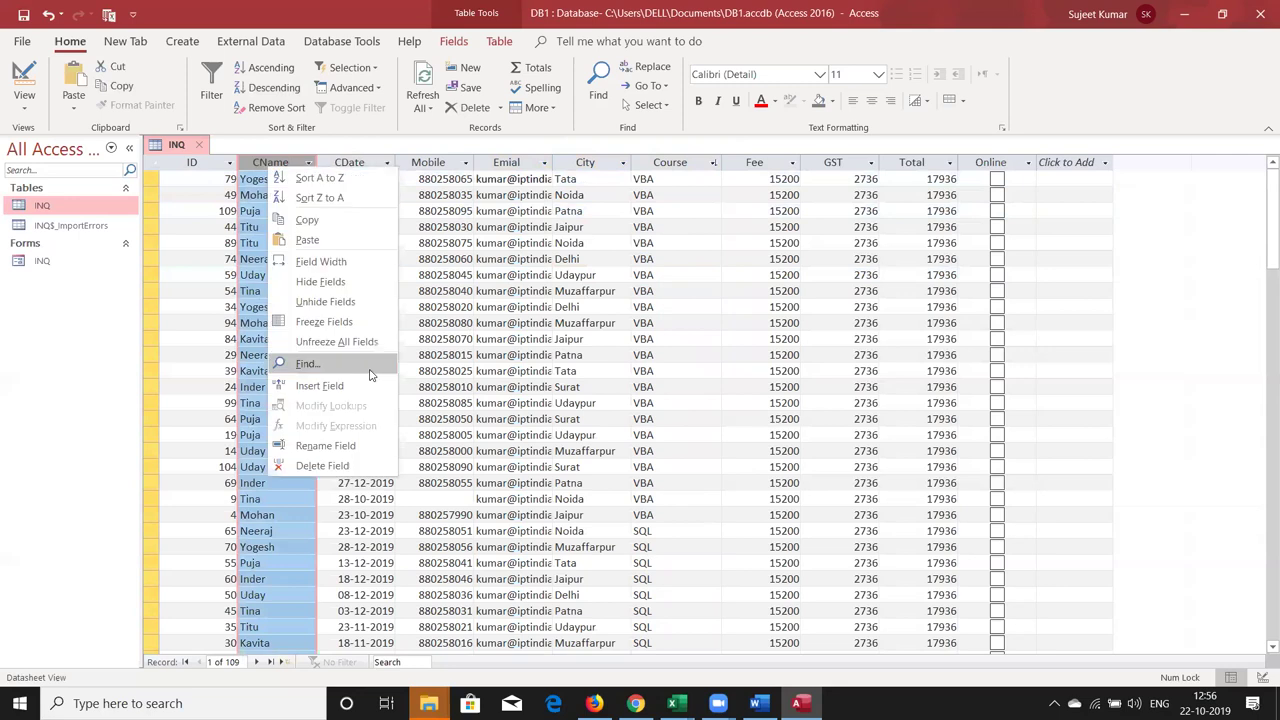
left_click(360, 366)
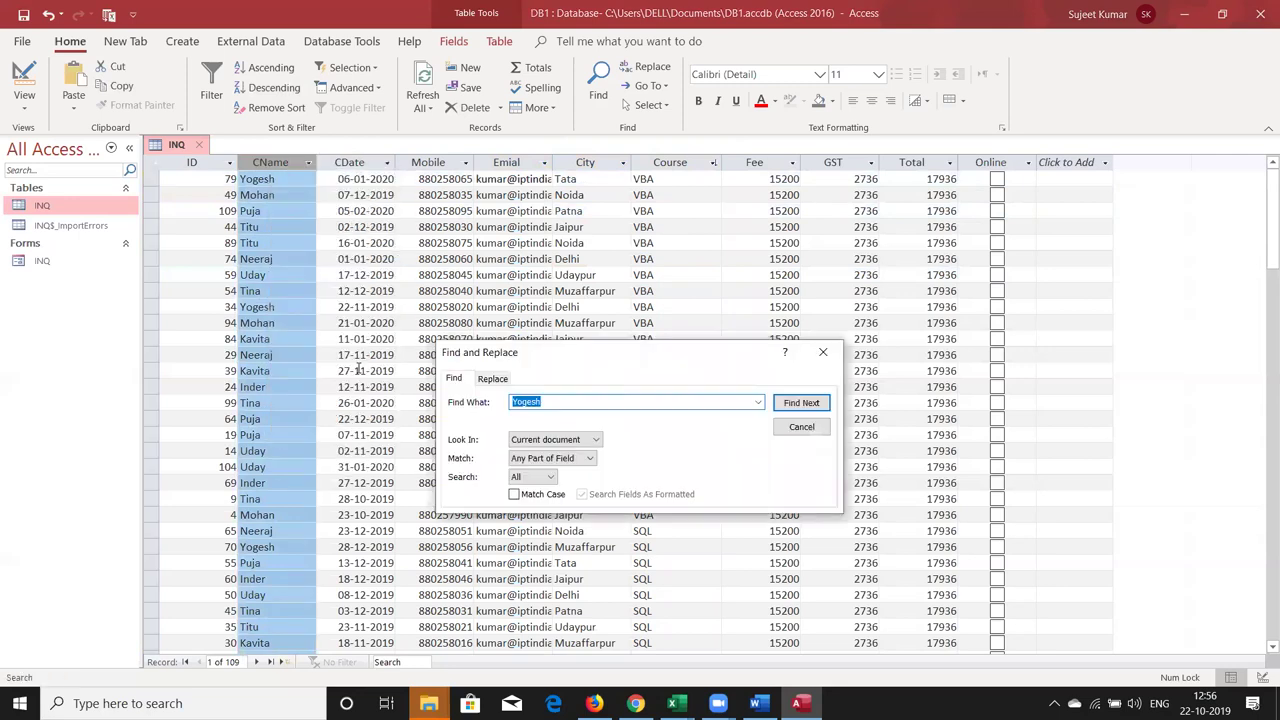
type("Ti")
type("ma")
double_click(569, 407)
type("Tina")
left_click(801, 403)
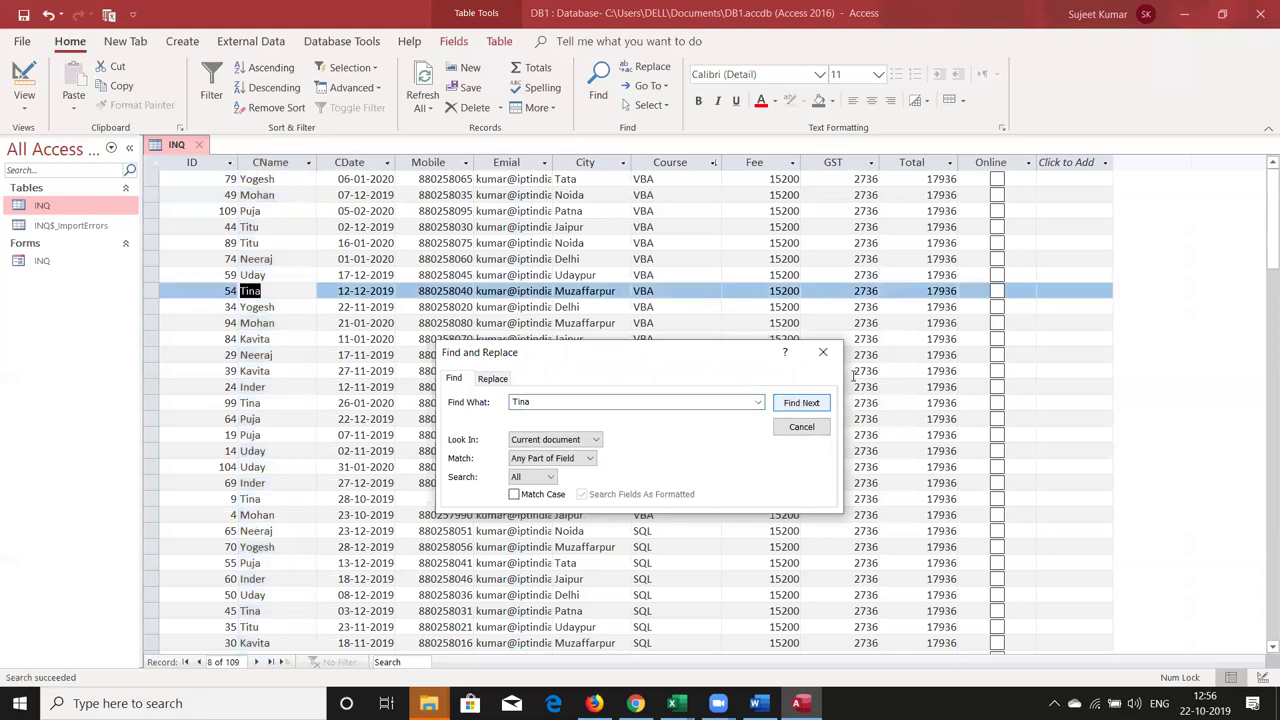
left_click(587, 162)
right_click(587, 163)
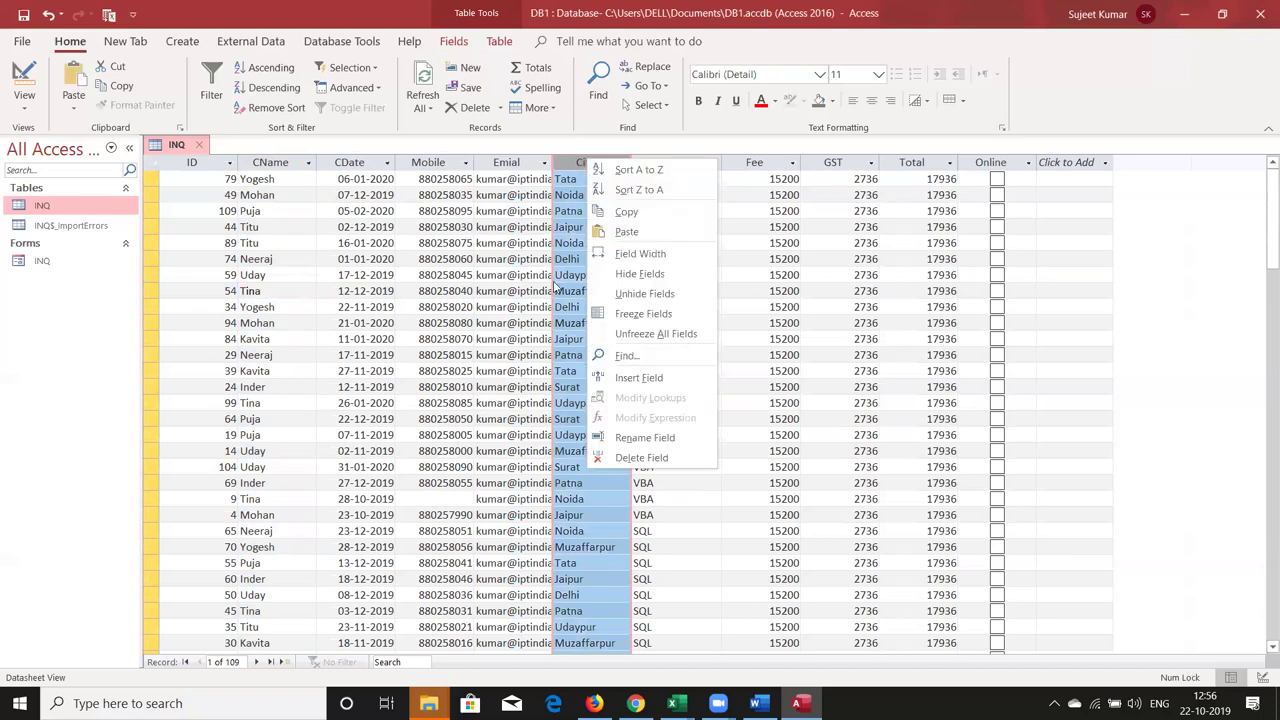
Step: Insert a new field, Field1, before the Total column
left_click(669, 210)
left_click(734, 197)
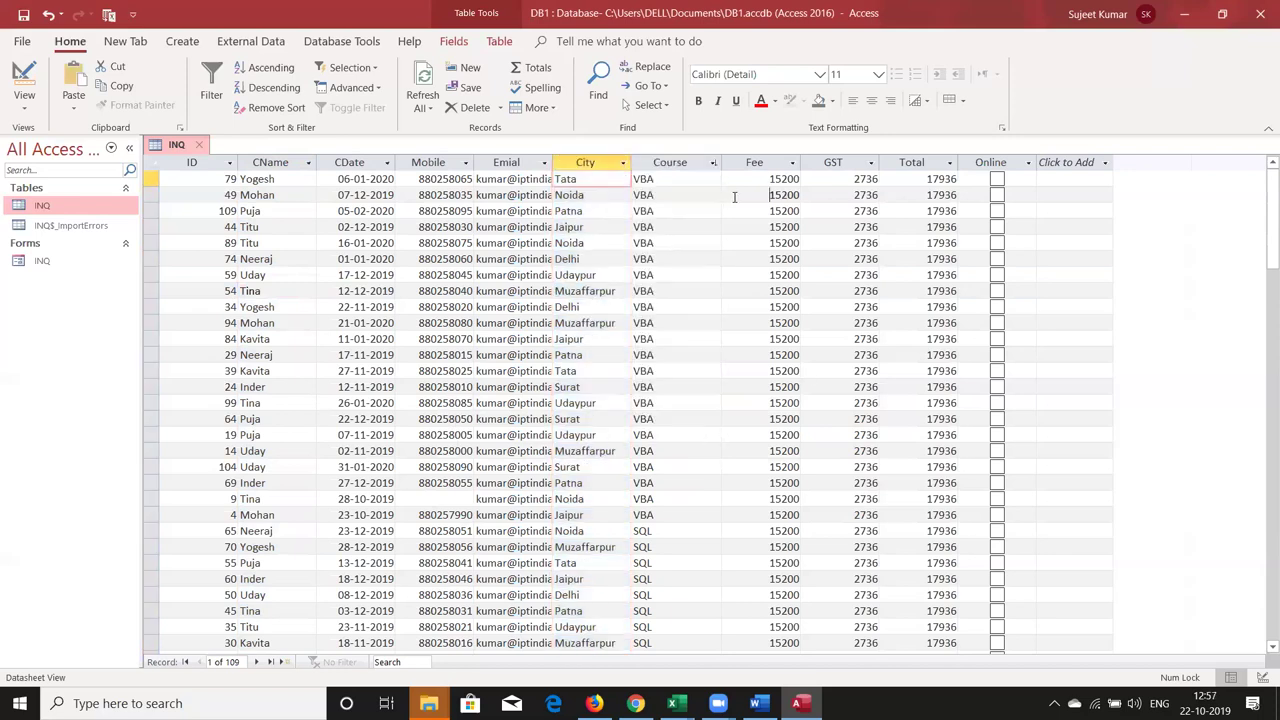
key("shift+space")
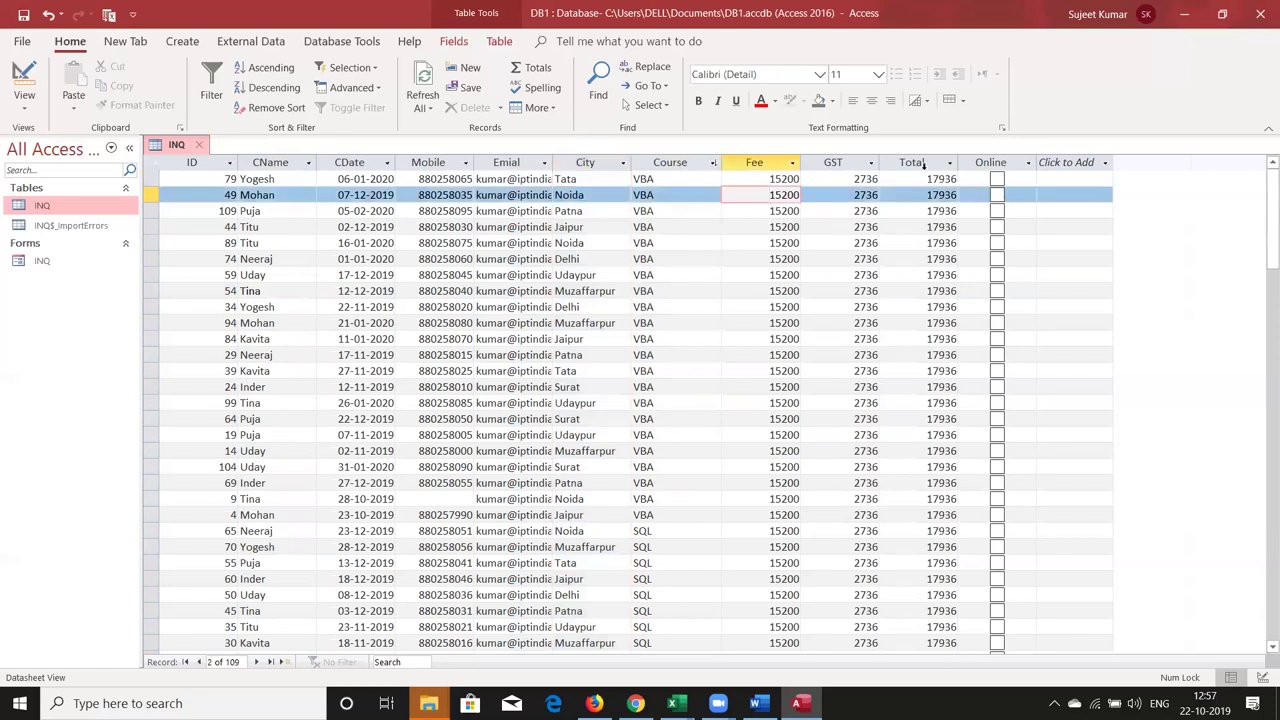
left_click_drag(894, 166, 868, 170)
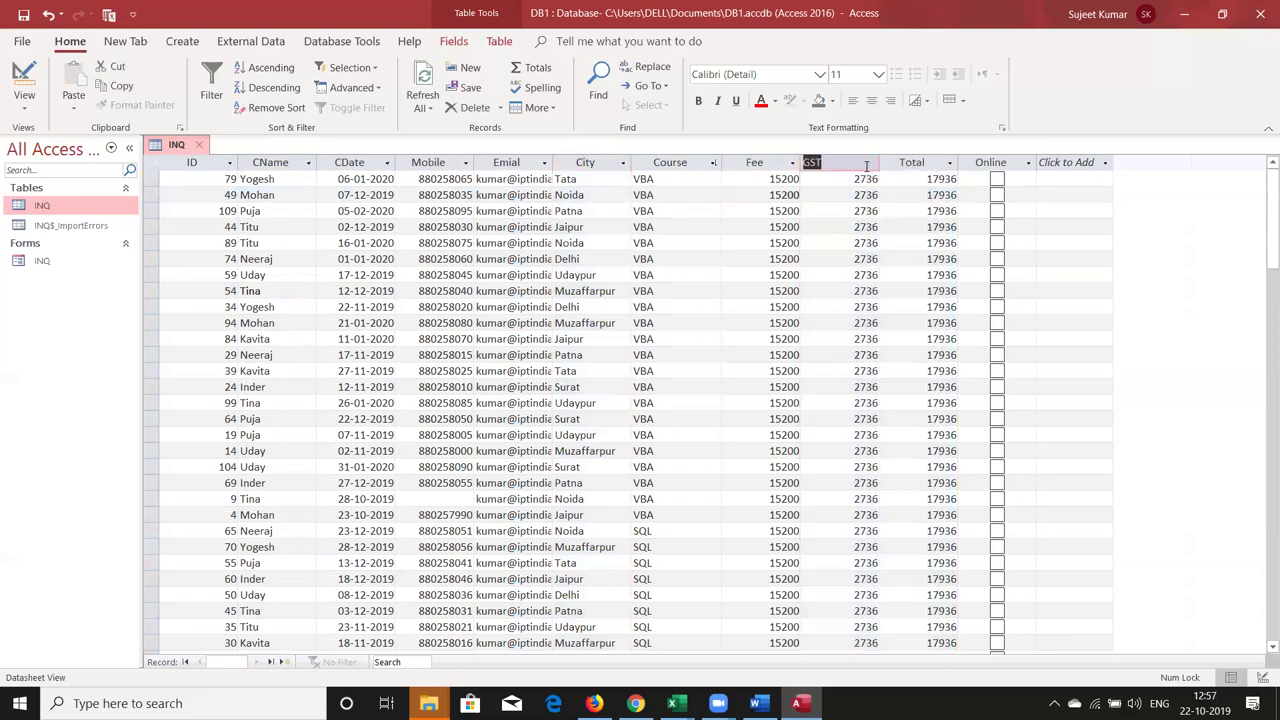
left_click(890, 166)
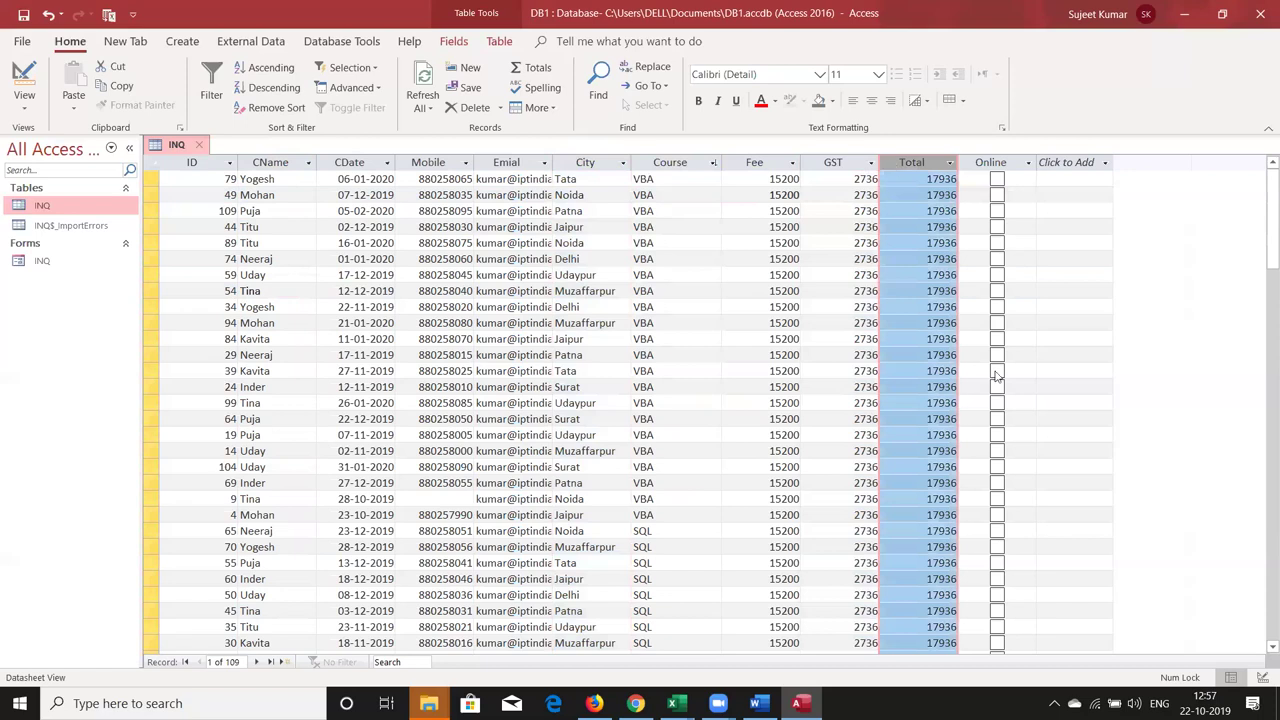
right_click(892, 166)
left_click(944, 379)
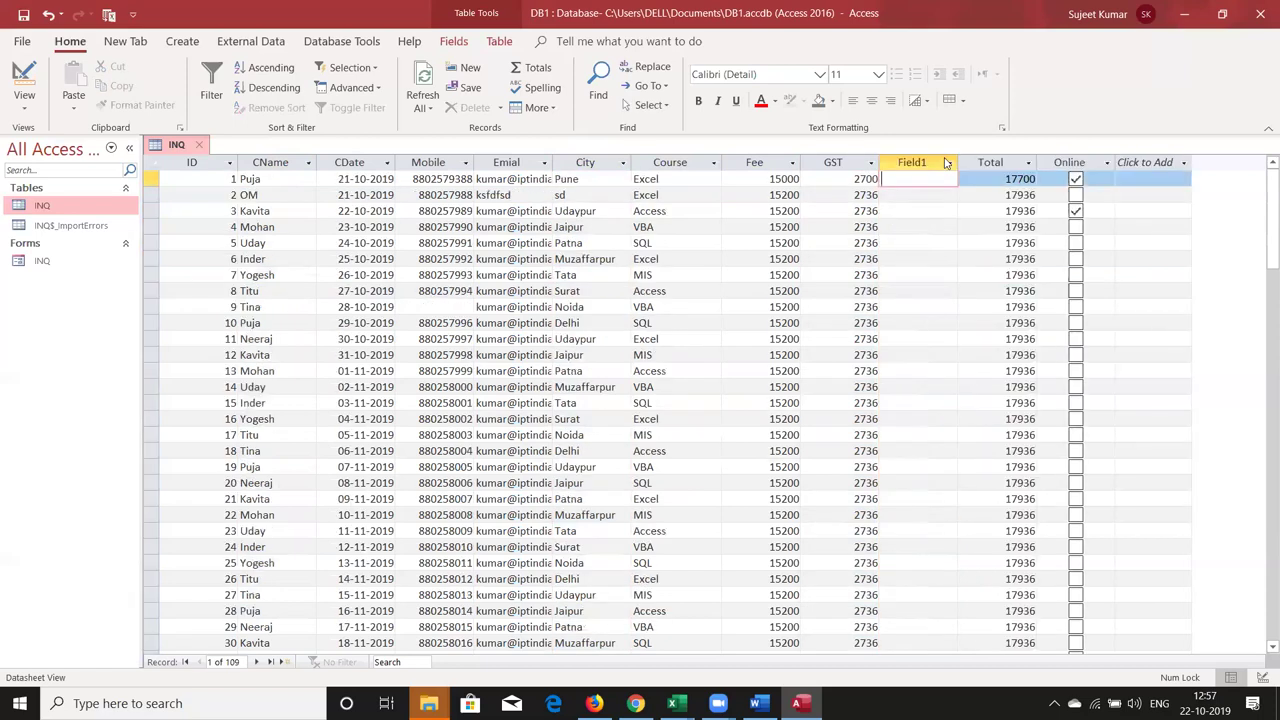
Step: Permanently delete the Field1 field, confirming the prompt
left_click(950, 166)
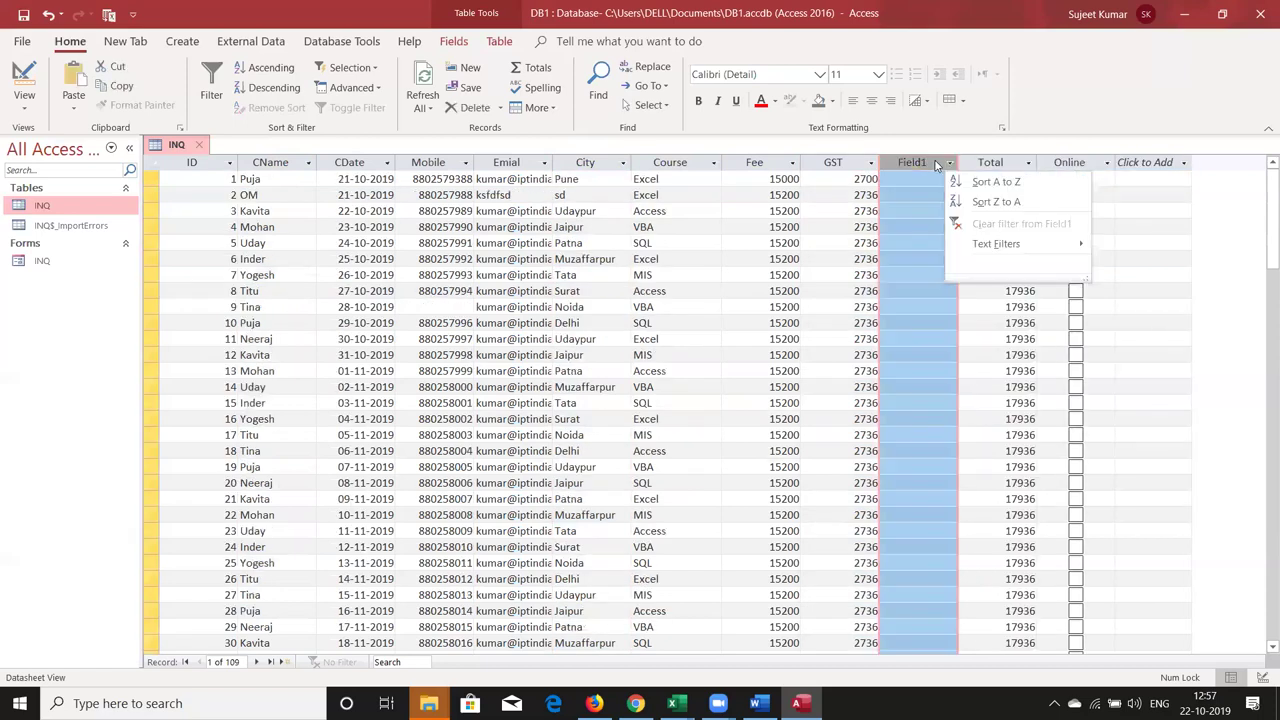
left_click(950, 166)
left_click(950, 166)
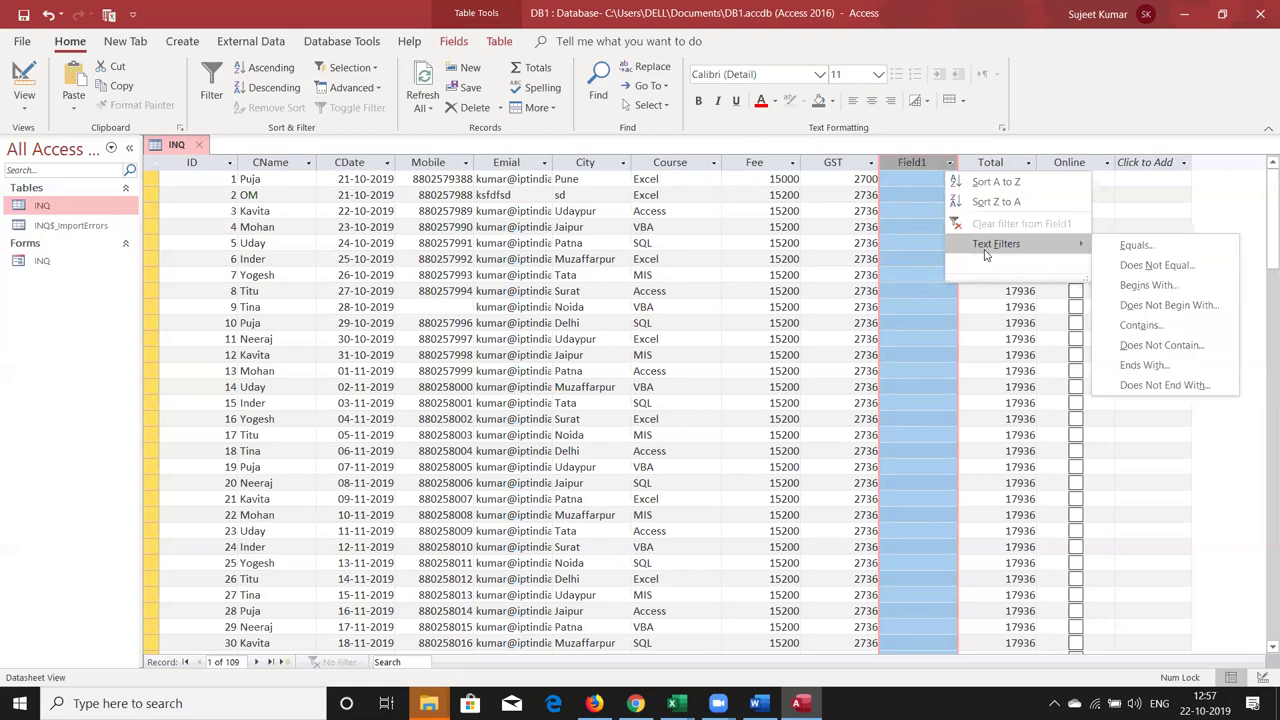
left_click(907, 217)
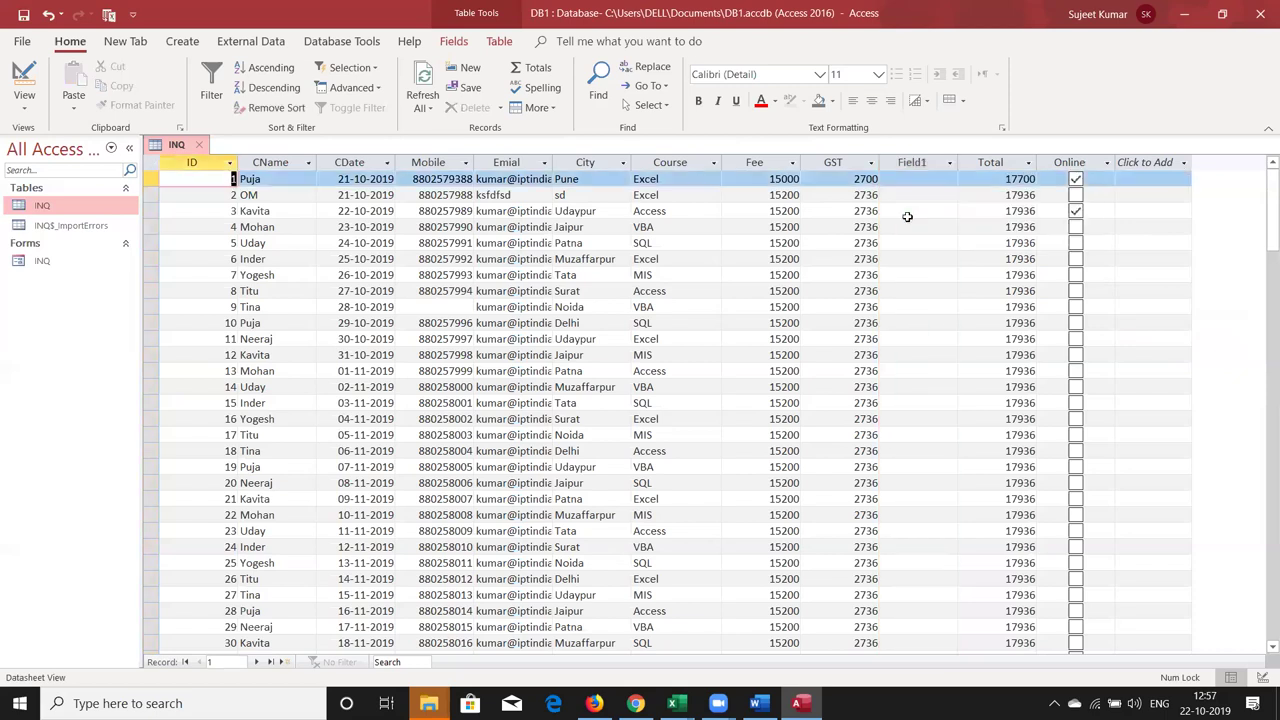
left_click(930, 162)
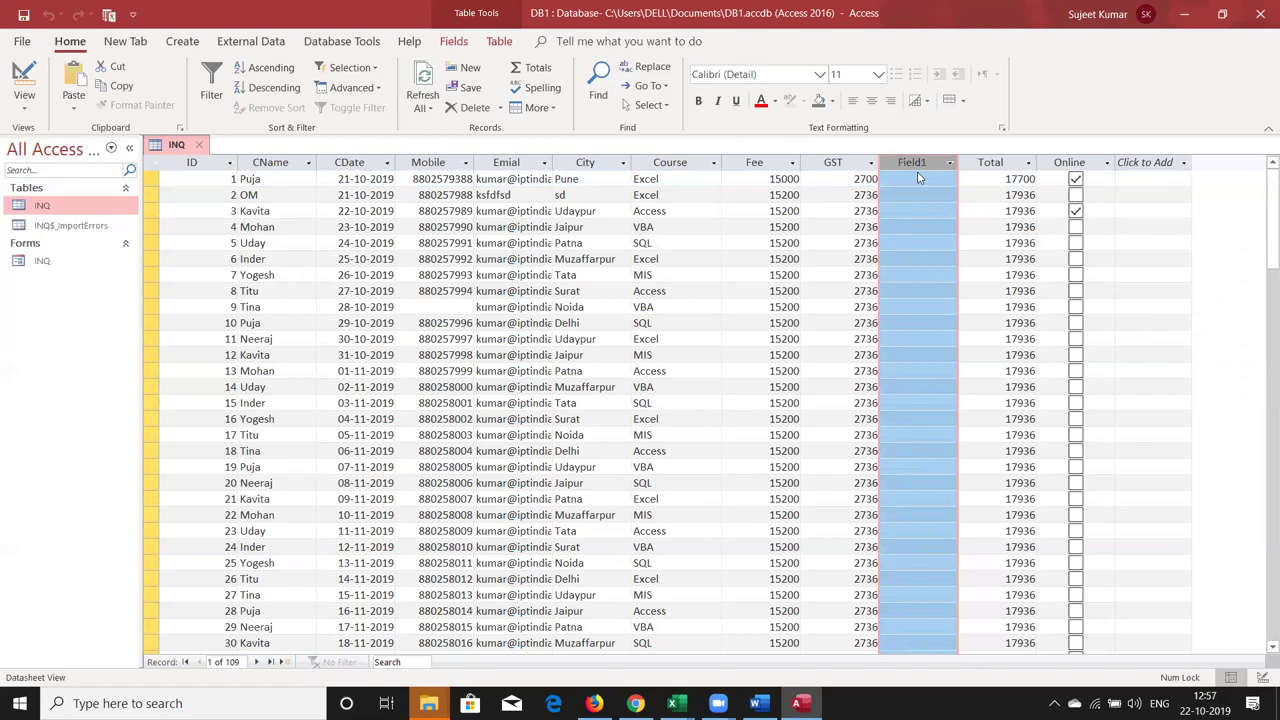
right_click(918, 165)
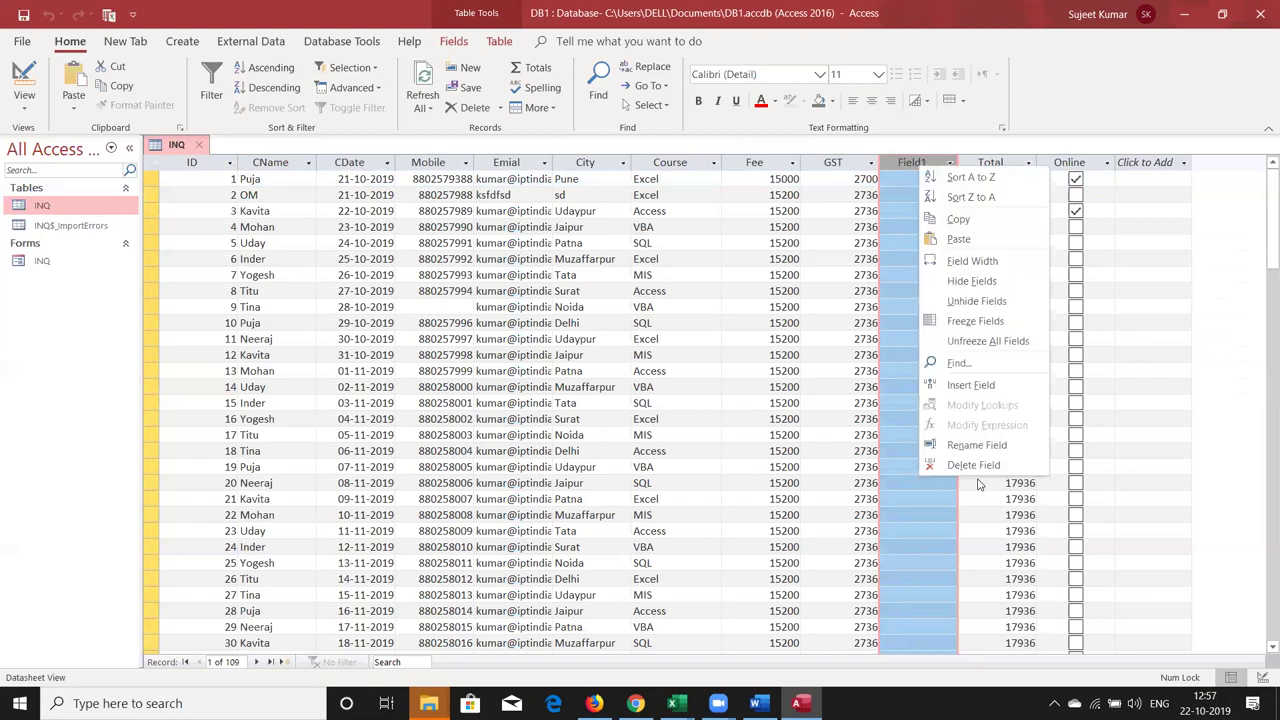
left_click(966, 457)
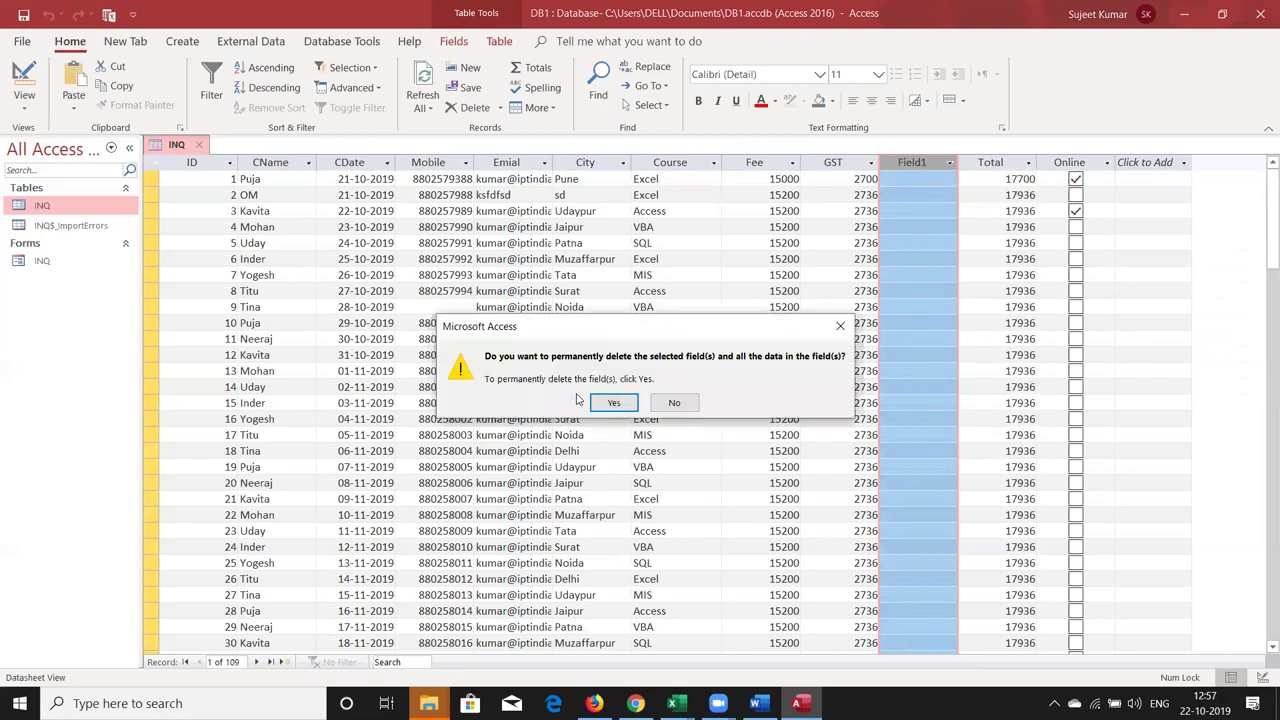
key("Return")
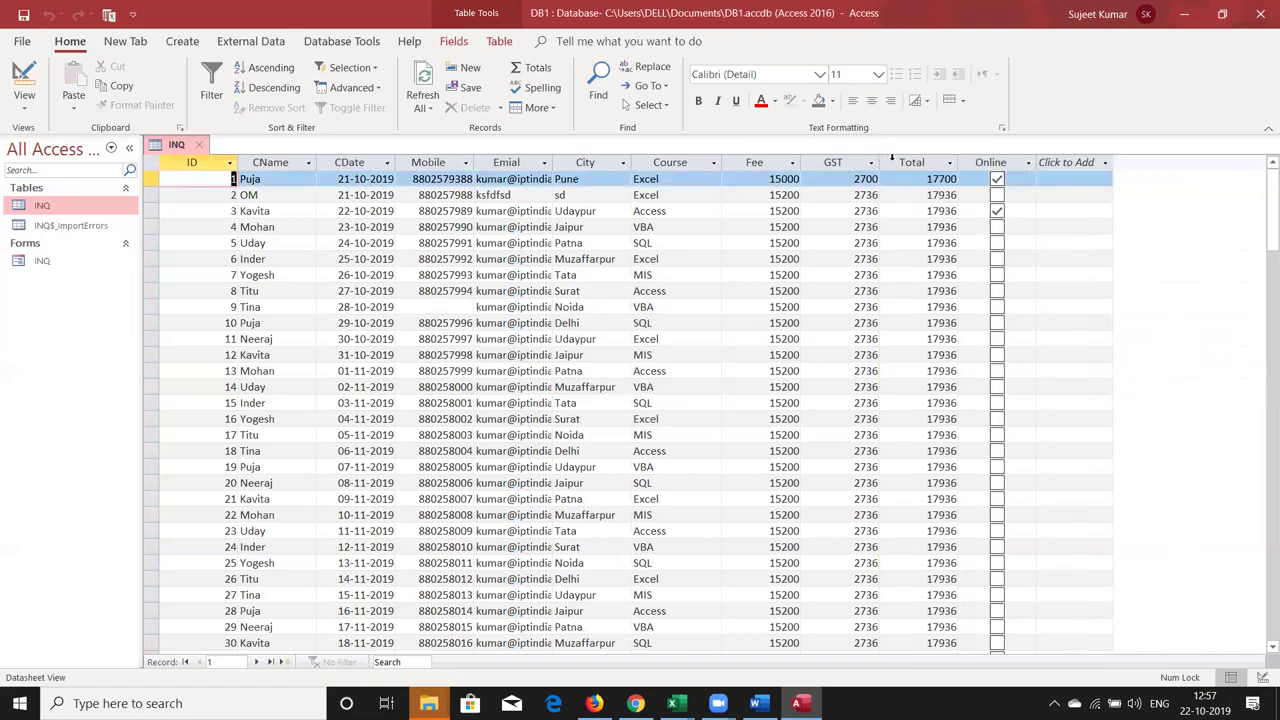
Step: Insert a new field before Total and rename Field1 to 'Com'
right_click(900, 165)
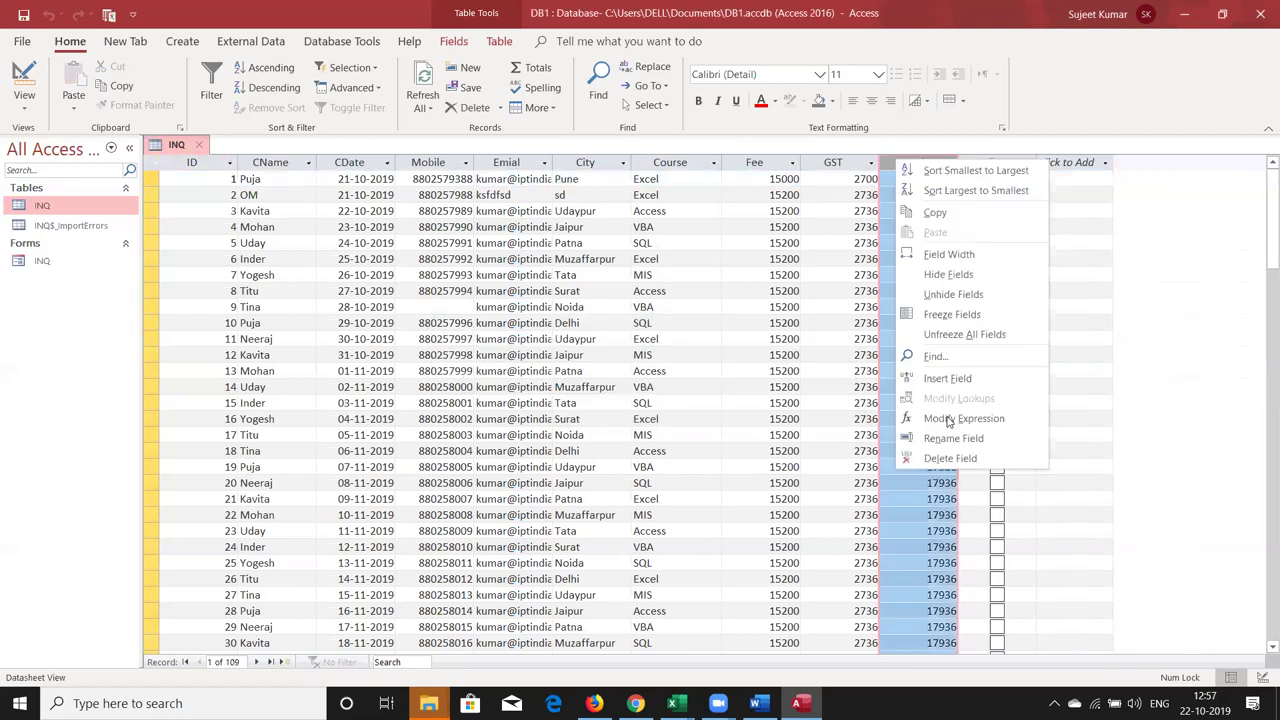
left_click(940, 378)
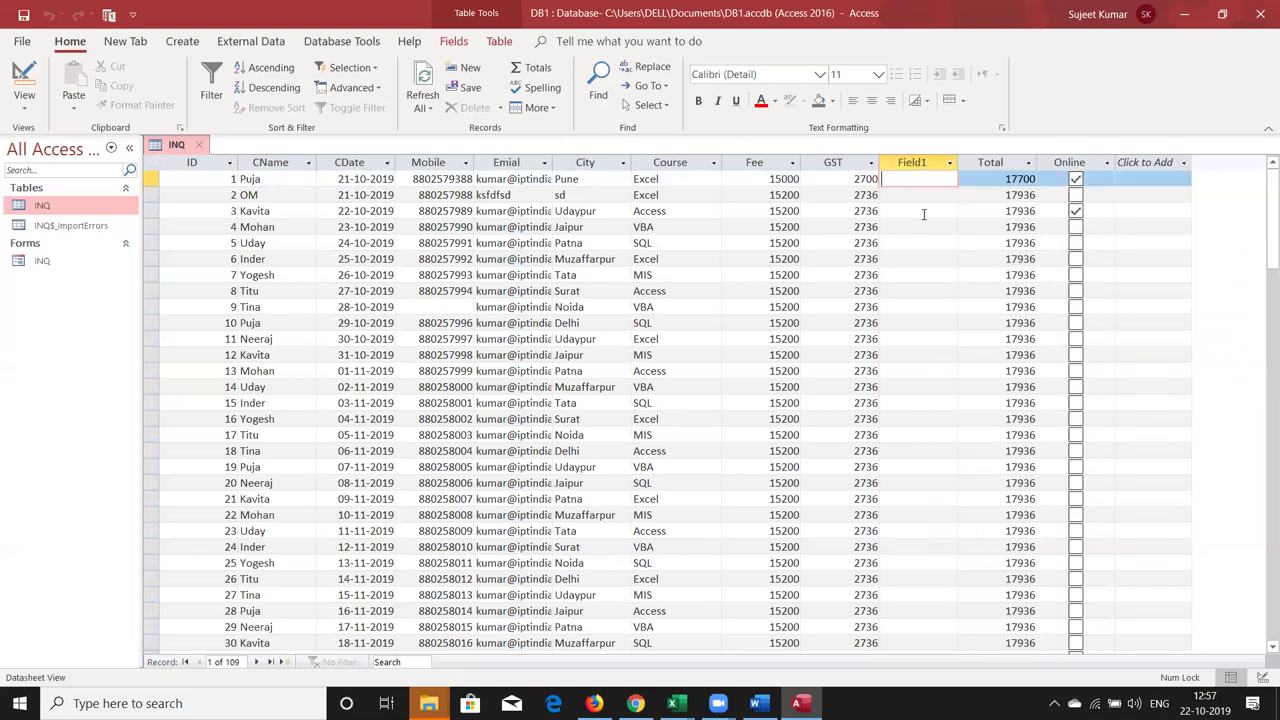
left_click(928, 163)
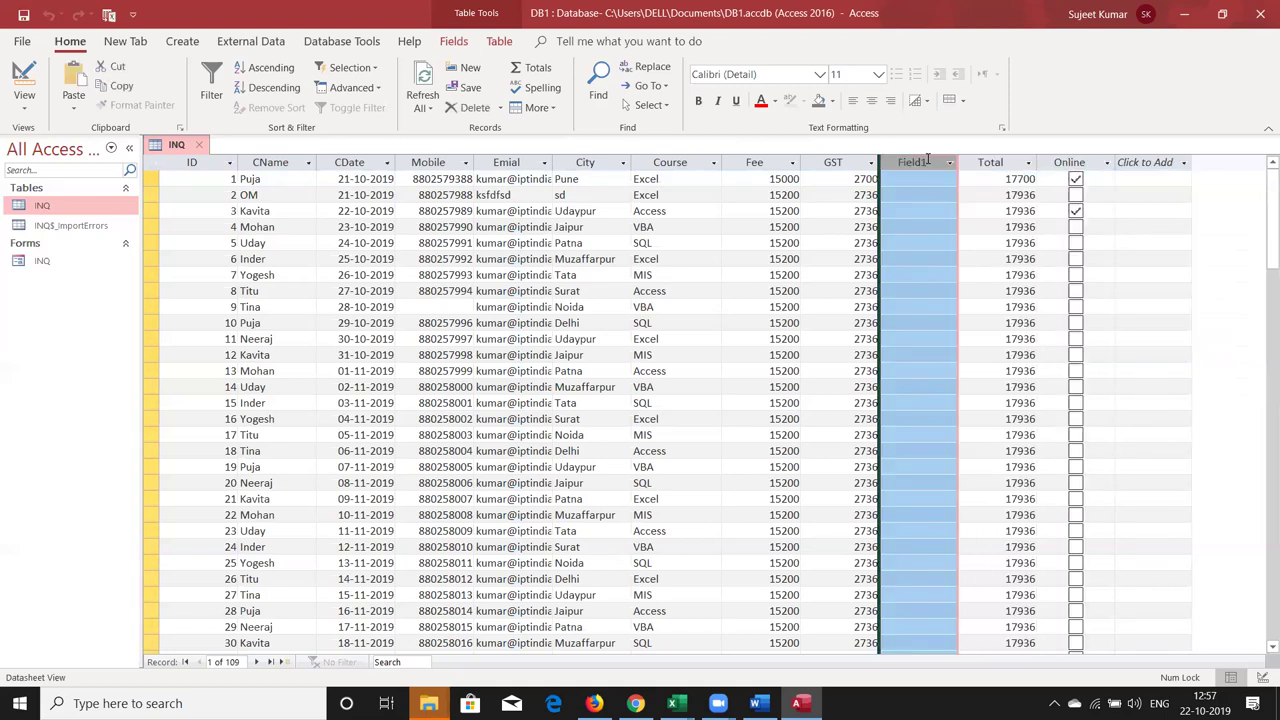
double_click(928, 162)
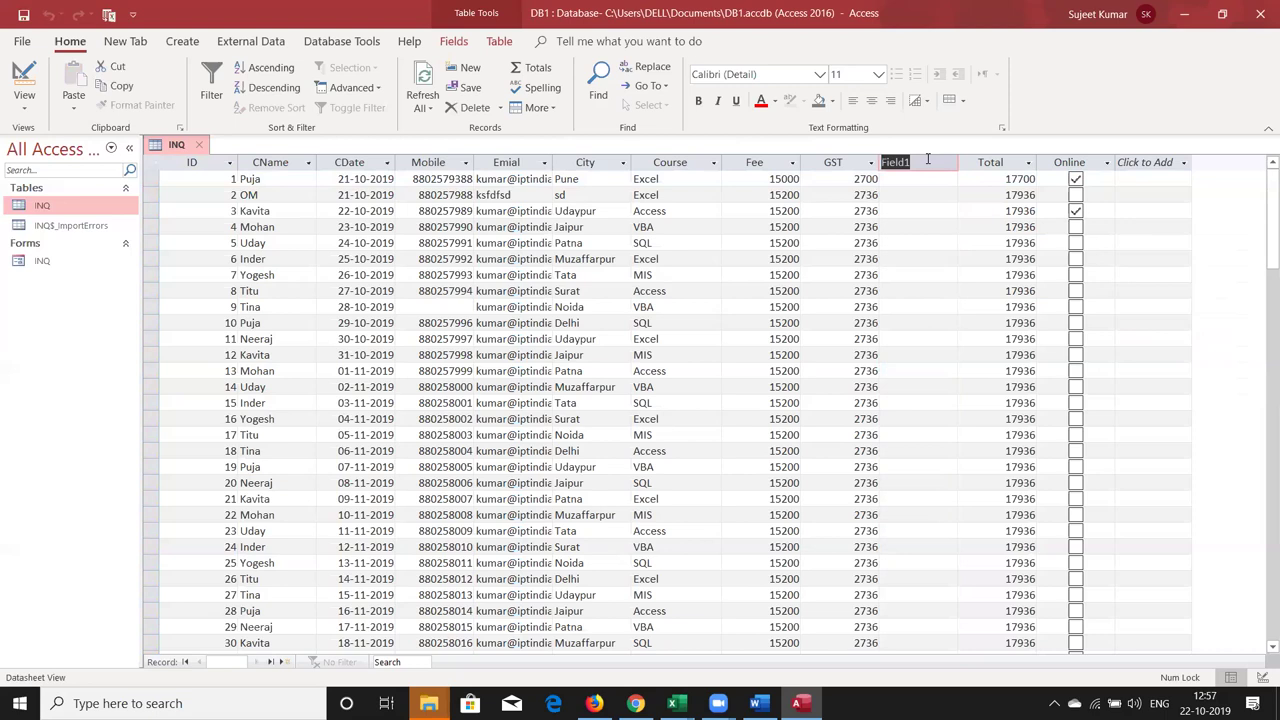
type("Com")
key("Caps_Lock")
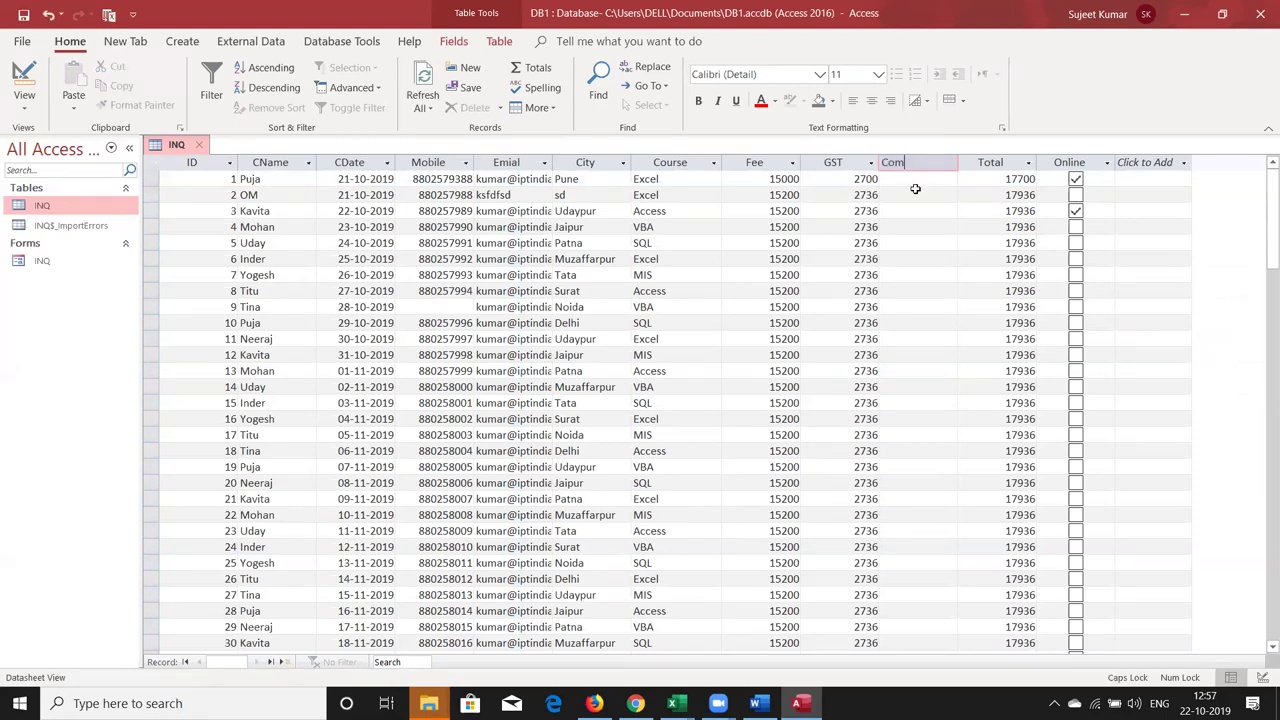
left_click(916, 190)
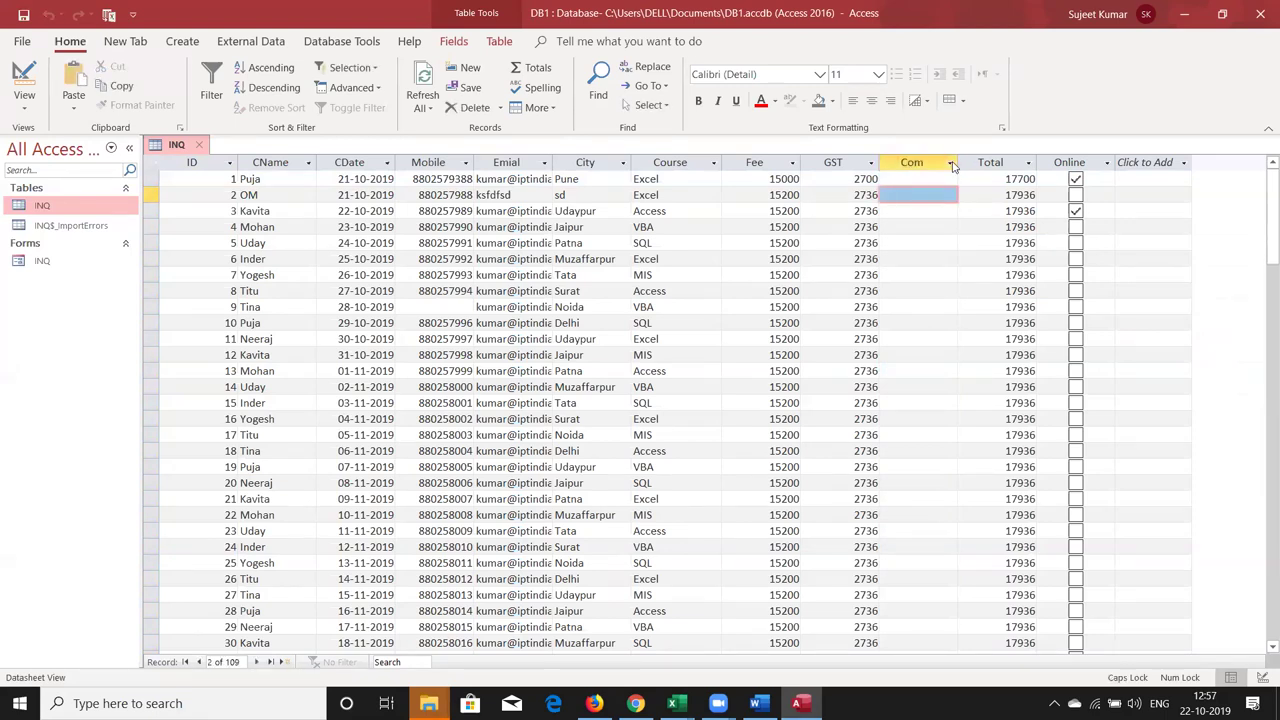
double_click(925, 164)
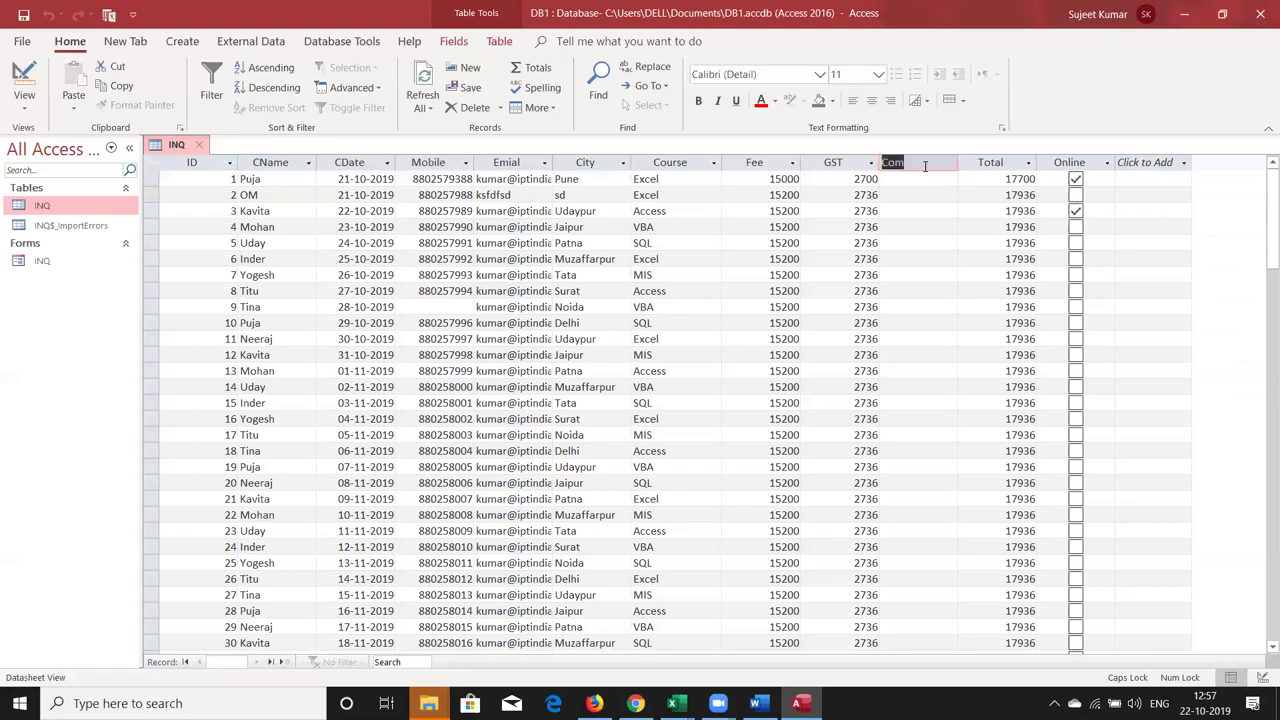
key("BackSpace")
type("Com")
key("Return")
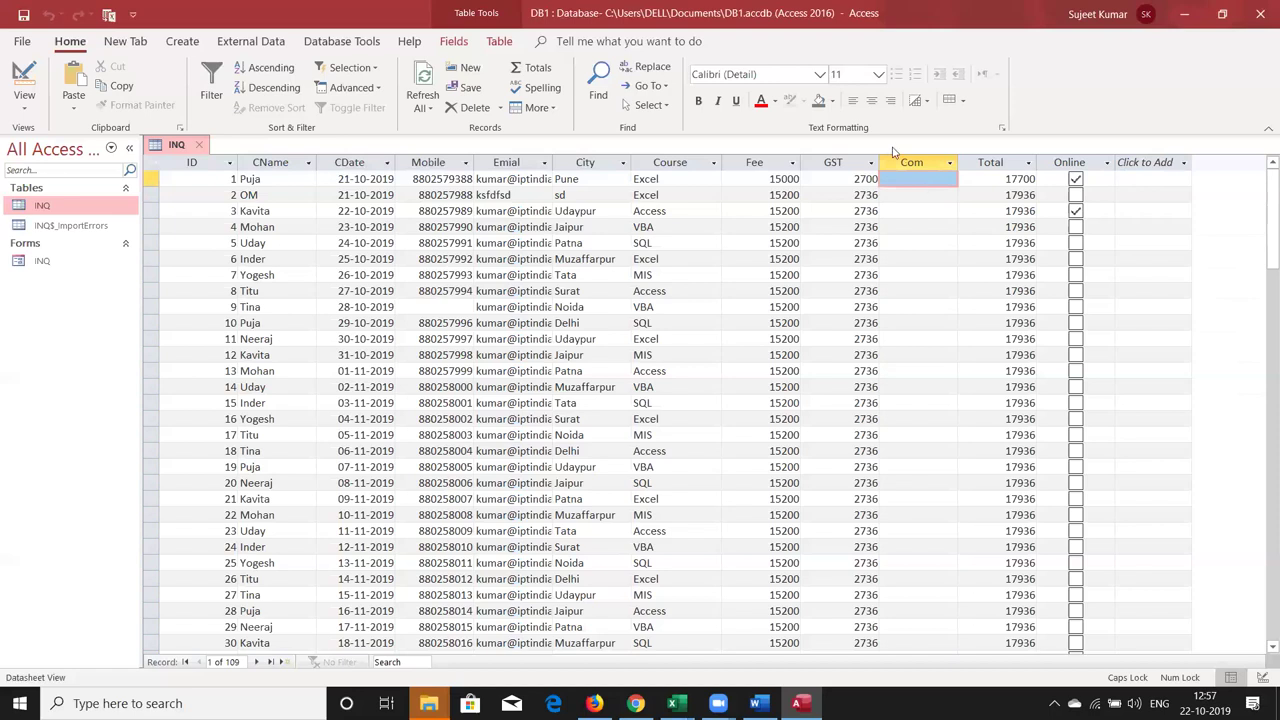
Step: Check the existing Course dropdown choices on the first record
left_click(850, 165)
right_click(850, 165)
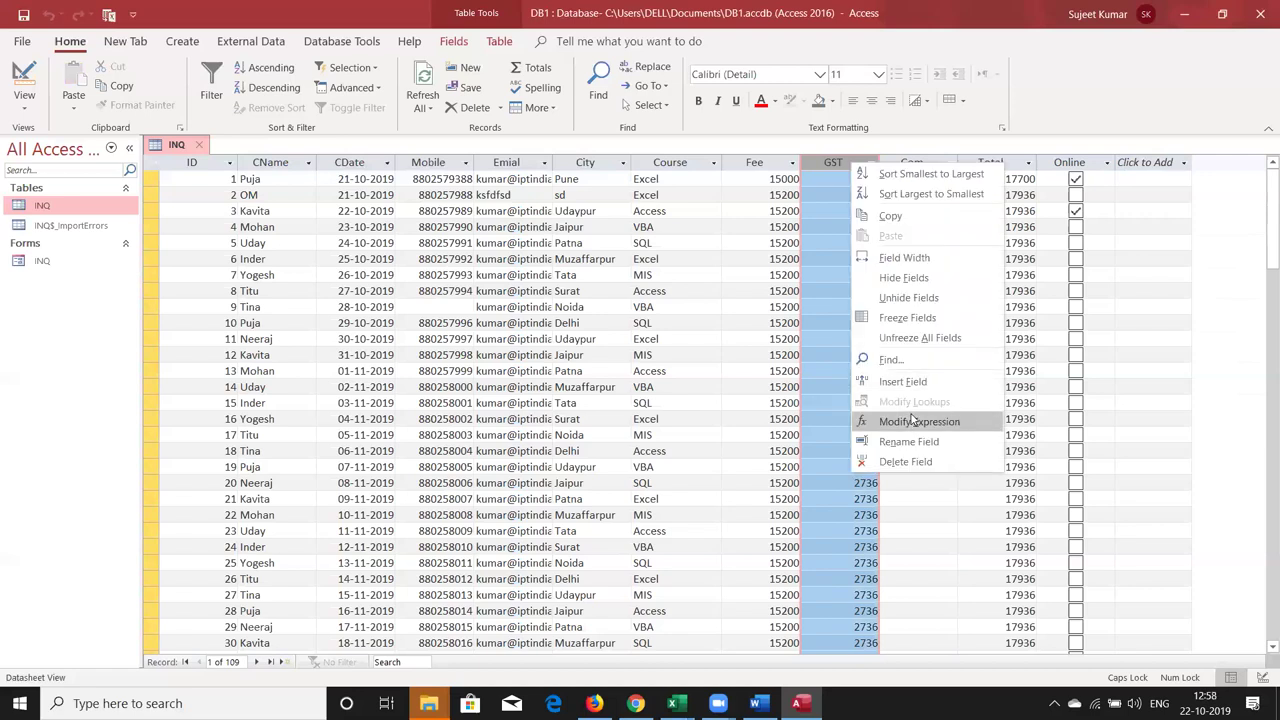
left_click(673, 165)
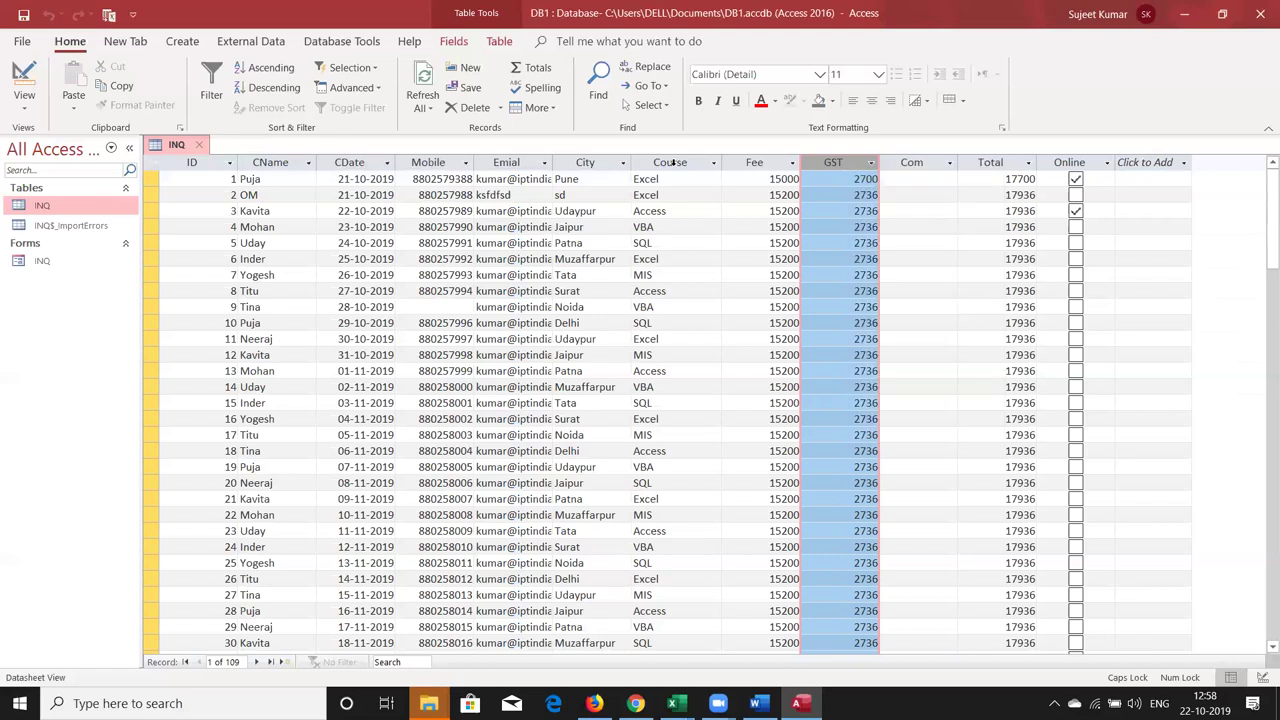
left_click(673, 163)
left_click(712, 181)
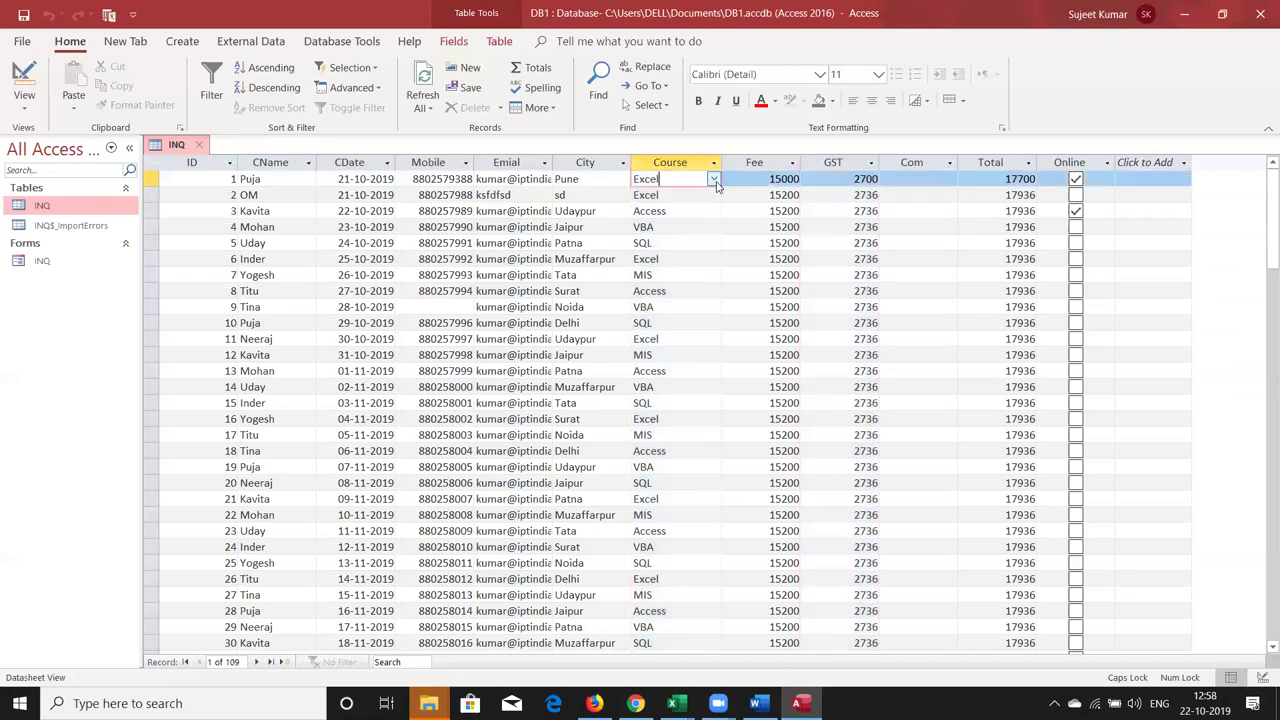
left_click(713, 180)
left_click(713, 180)
Step: Edit the Course lookup list to add 'Dashboard' as a new choice
right_click(689, 165)
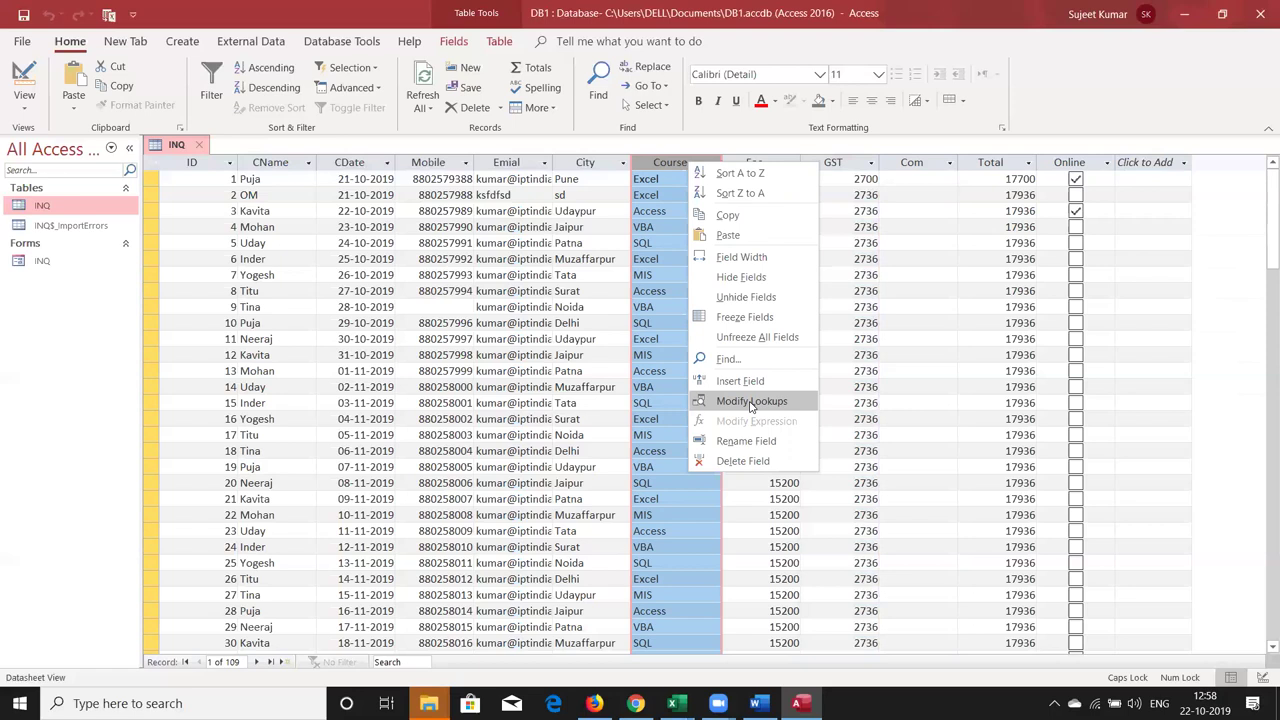
left_click(751, 405)
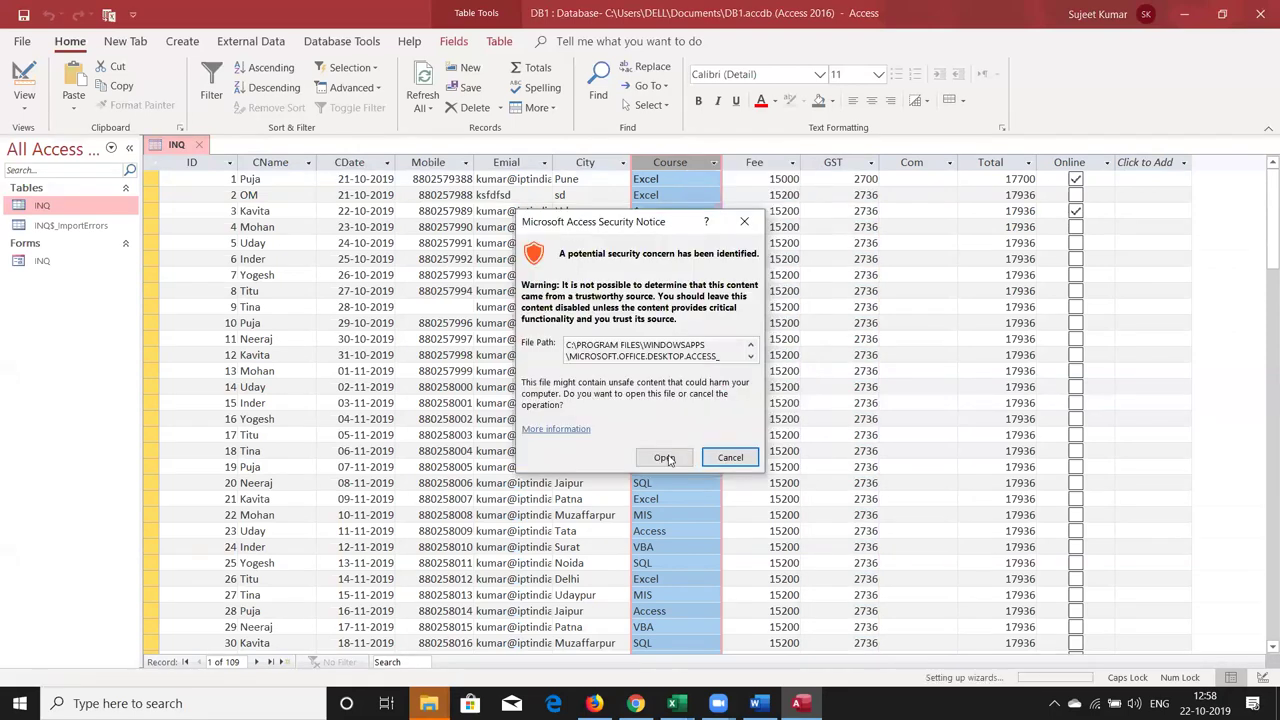
left_click(664, 456)
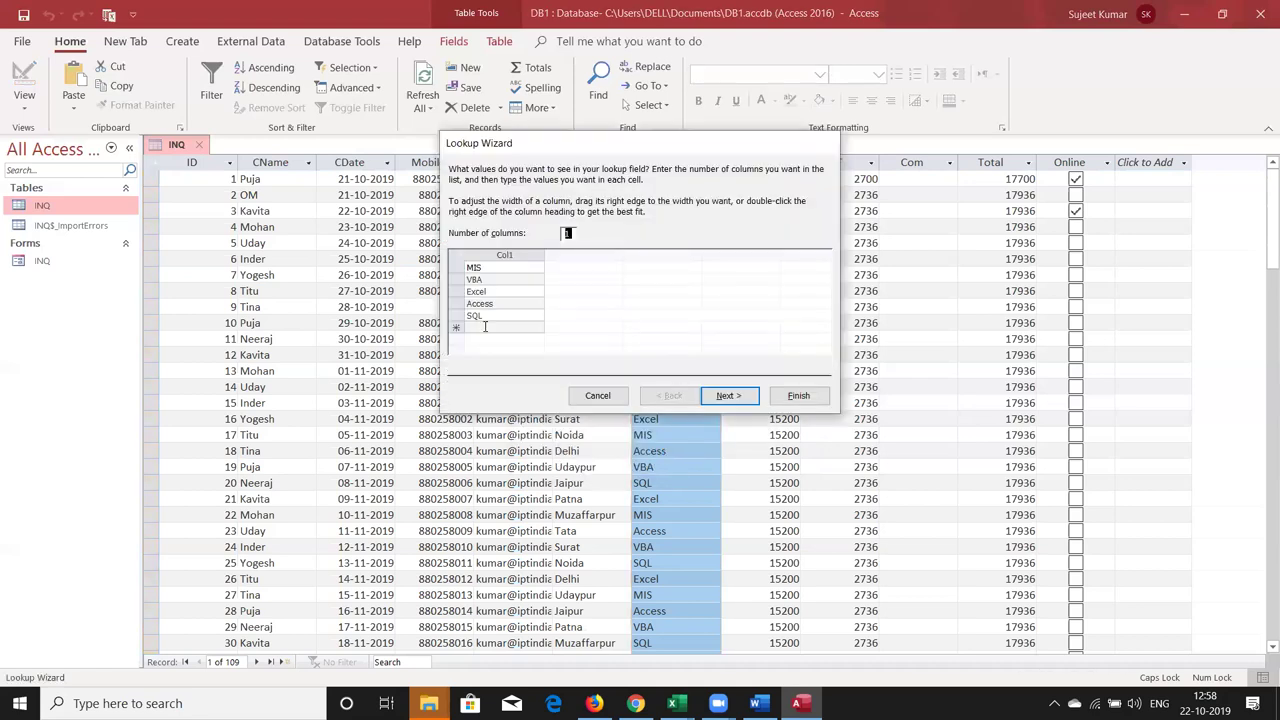
left_click(485, 326)
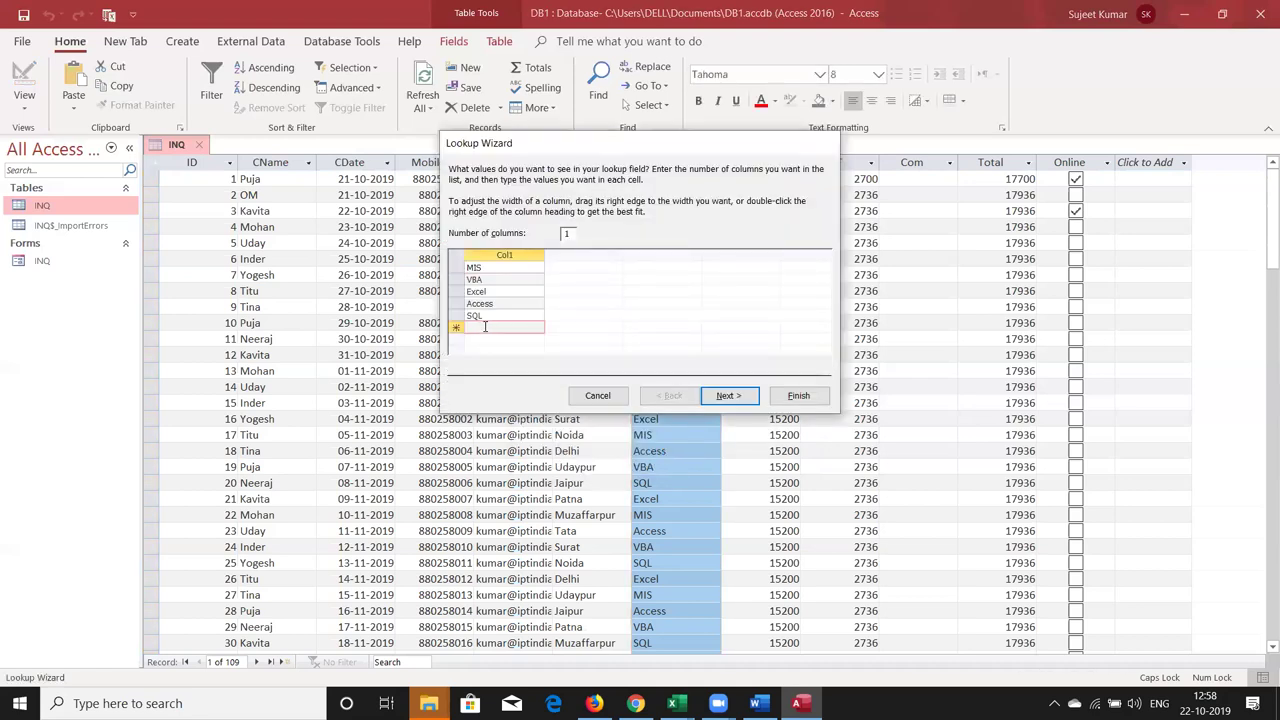
type("t")
key("BackSpace")
type("dA")
key("BackSpace")
key("Caps_Lock")
key("BackSpace")
type("D")
type("ashboa")
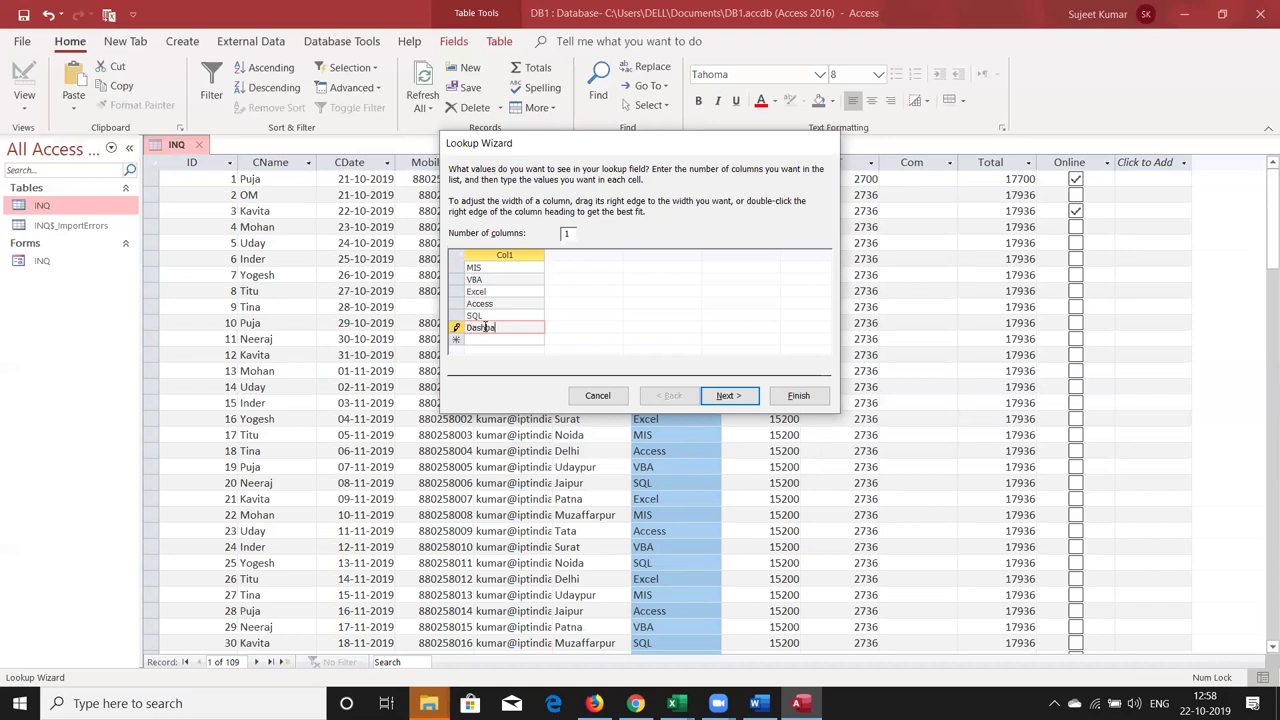
key("BackSpace")
key("BackSpace")
type("ard")
key("Return")
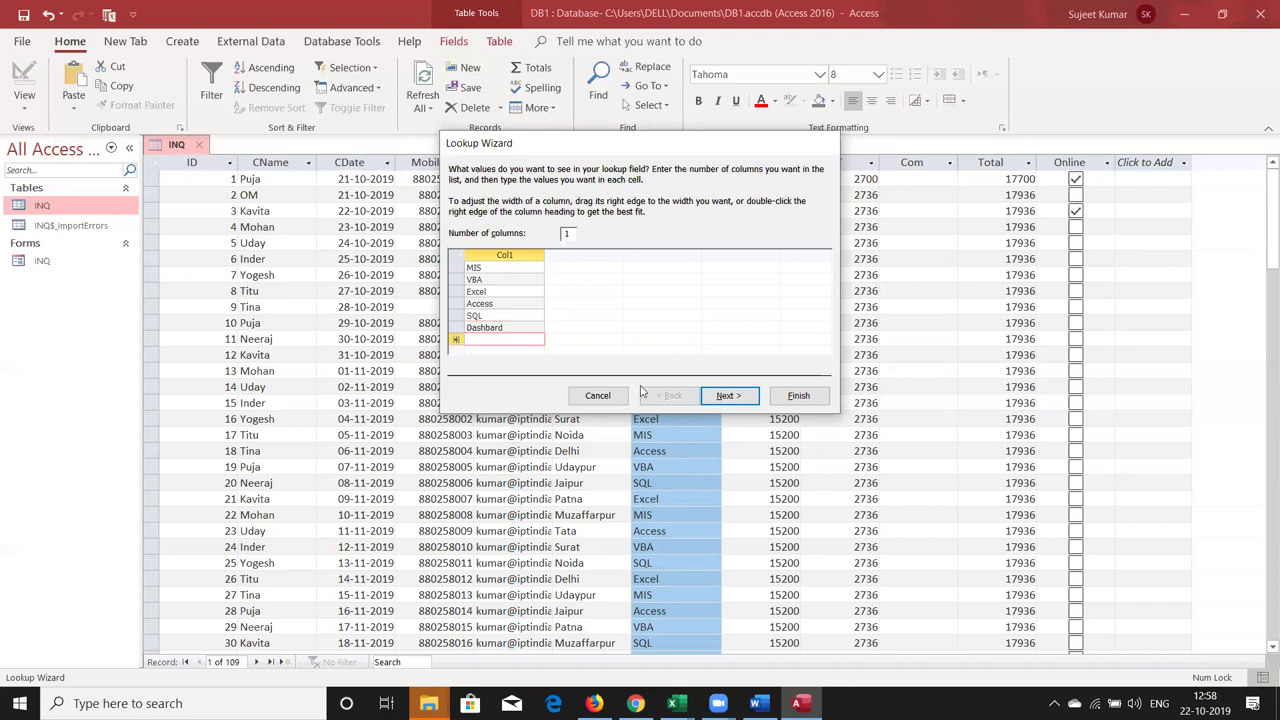
left_click(725, 395)
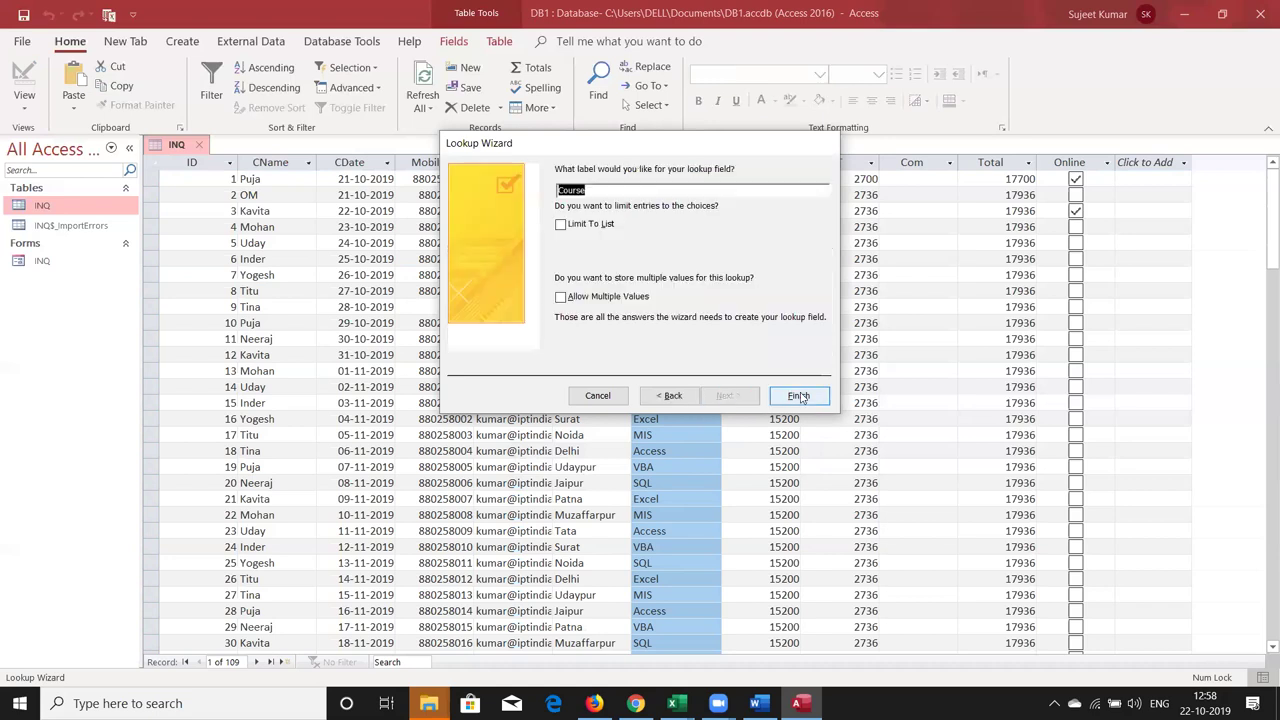
left_click(800, 395)
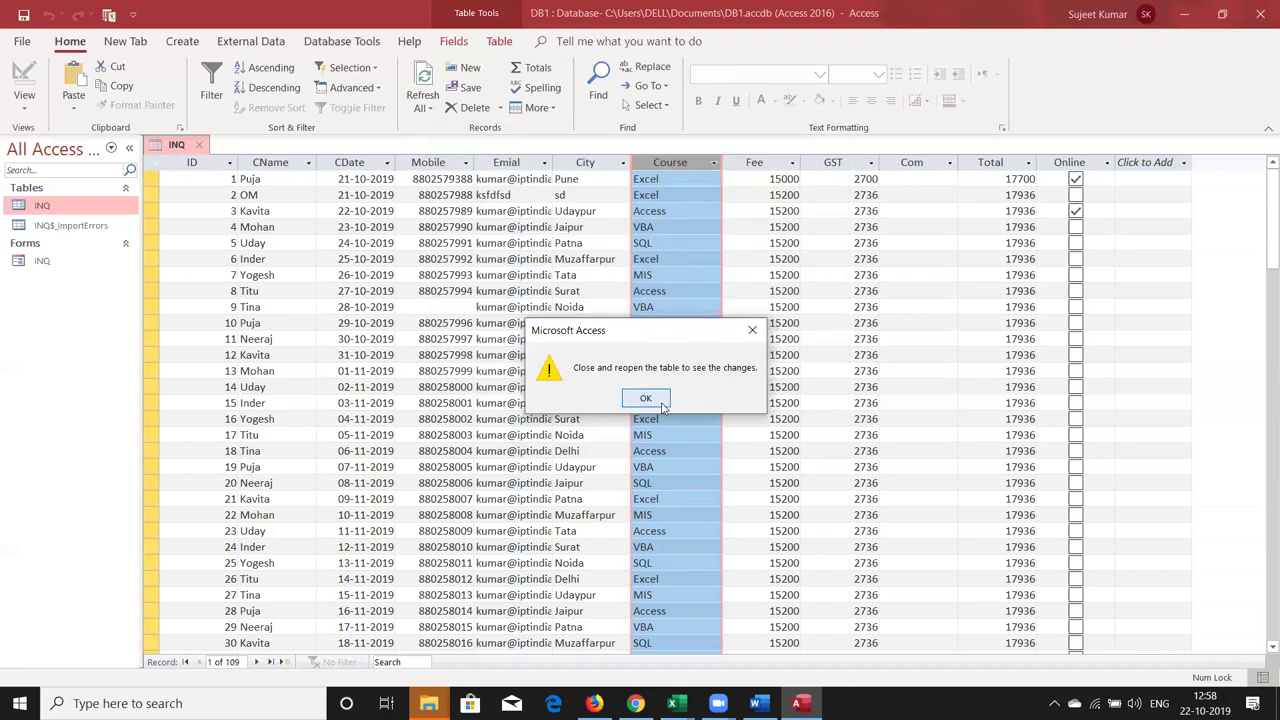
Step: Confirm the reopen notice and verify the Course choices in record 5's dropdown
left_click(662, 400)
left_click(690, 243)
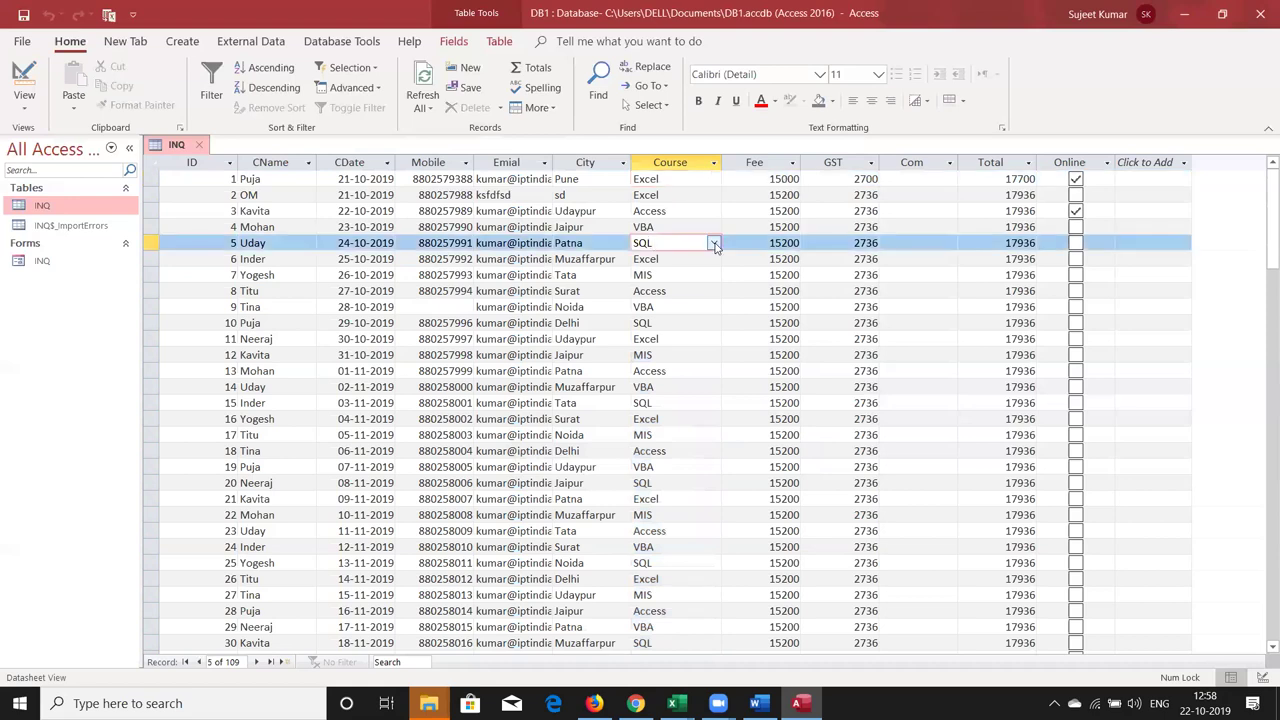
left_click(713, 243)
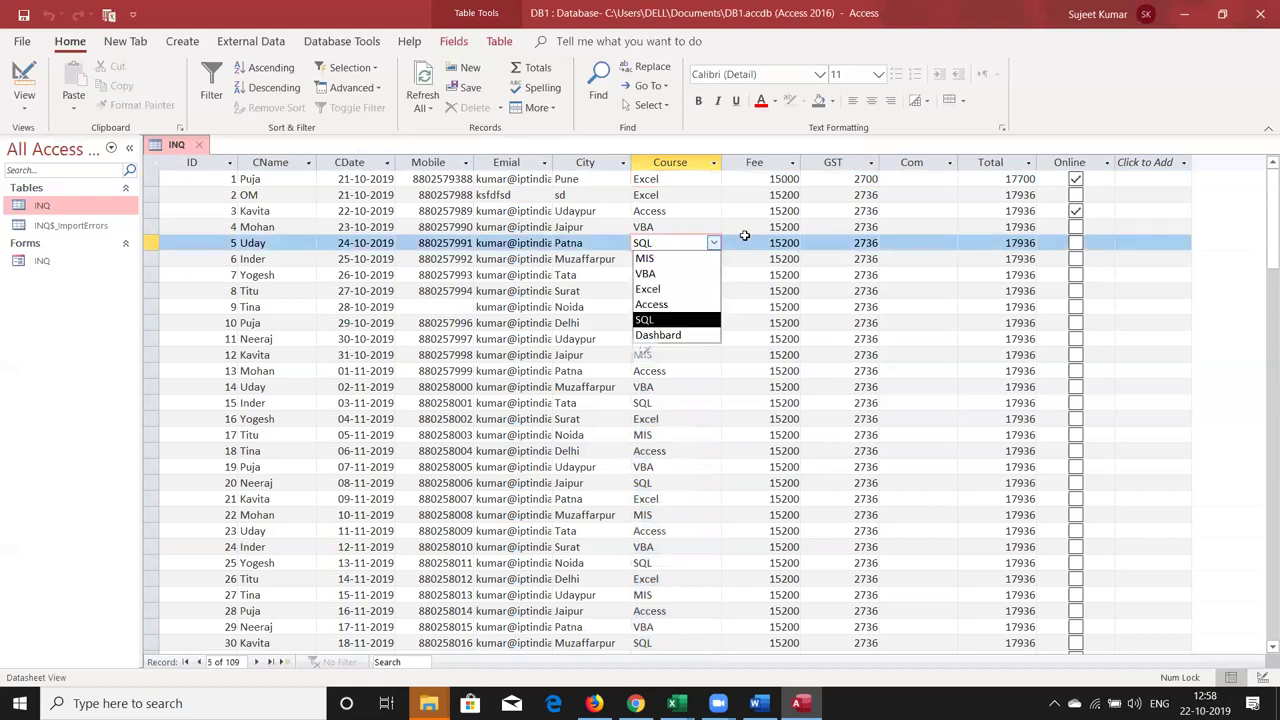
key("Up")
key("Up")
key("Up")
left_click(700, 212)
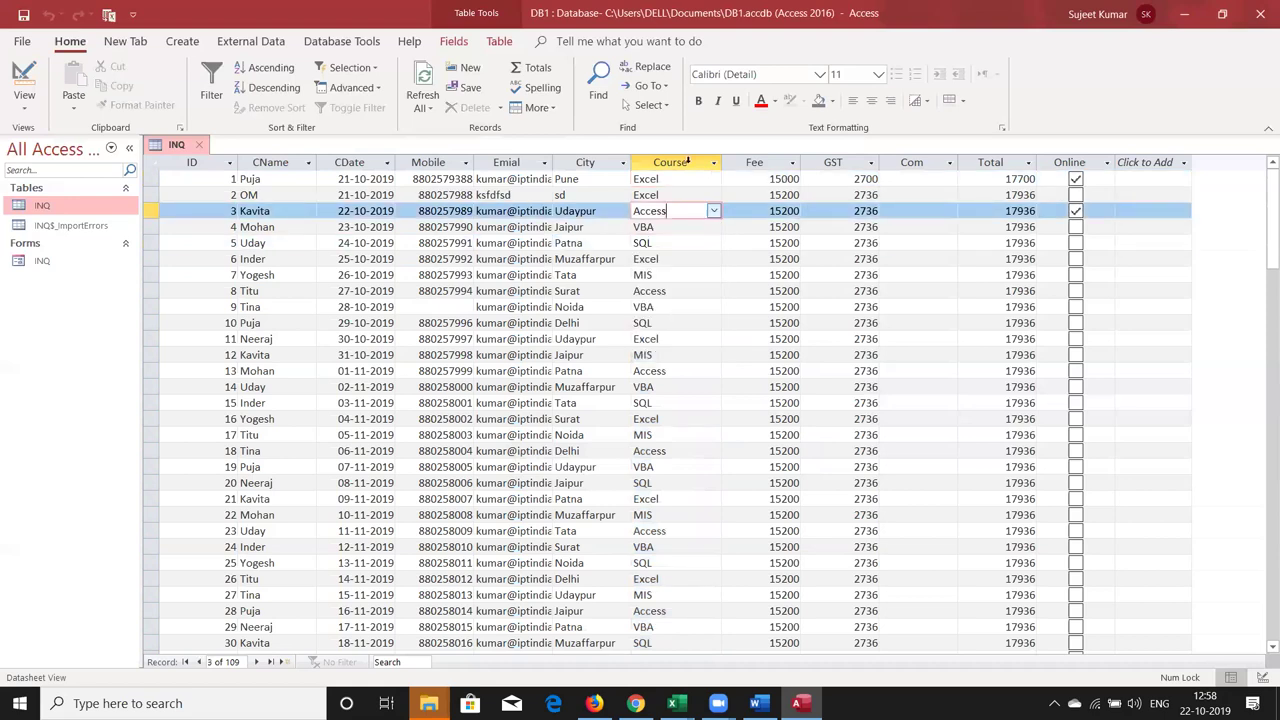
left_click(689, 165)
right_click(690, 165)
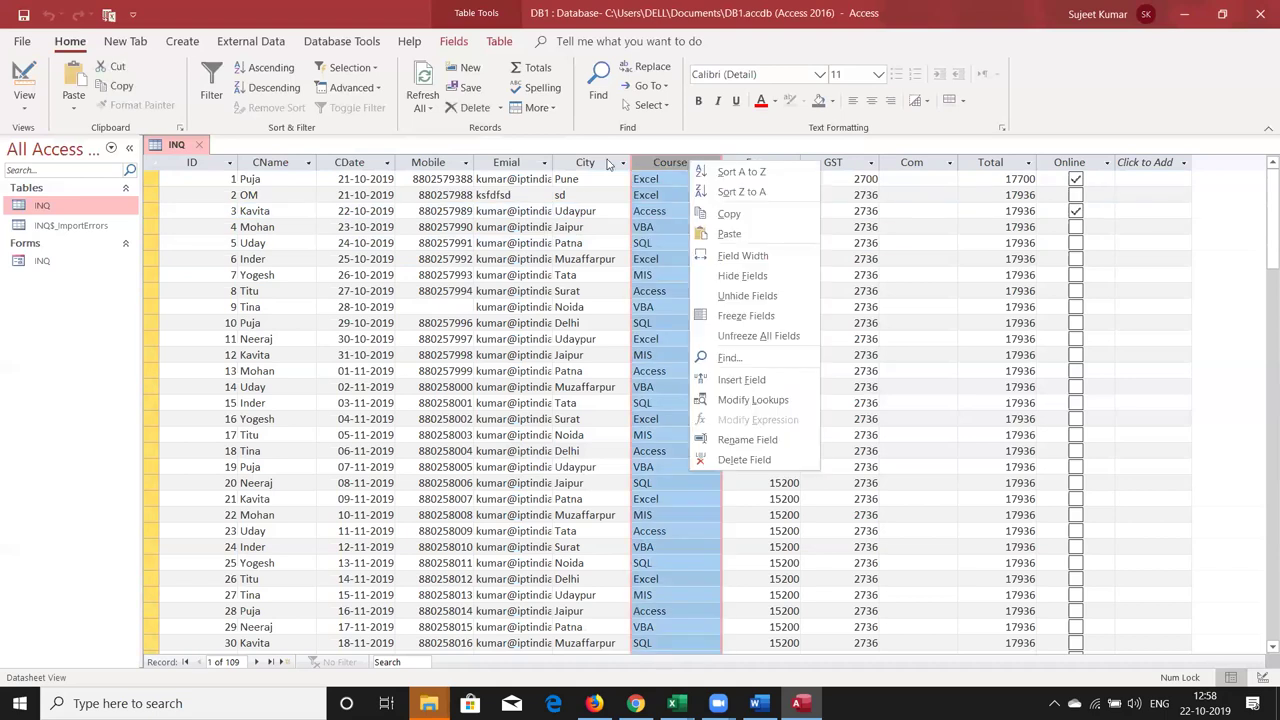
Step: Change the GST field's expression from [fee]*0.18 to [fee]*0.20
left_click(833, 260)
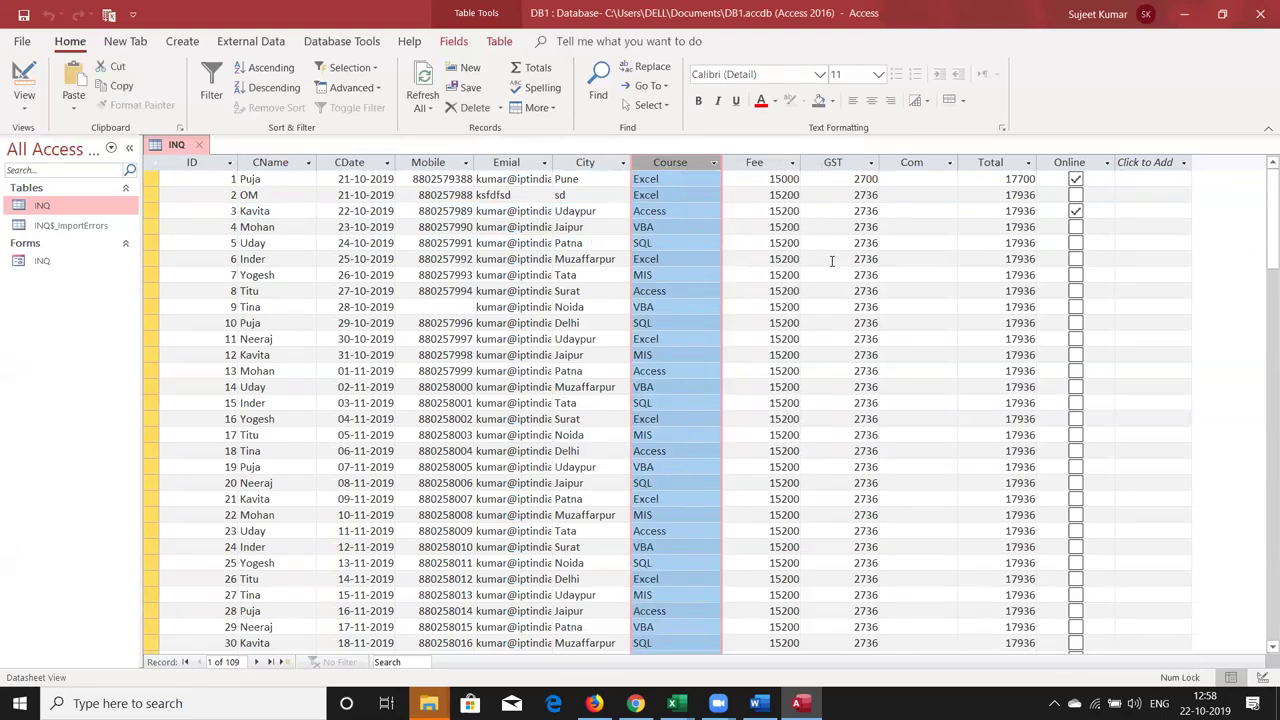
left_click(833, 163)
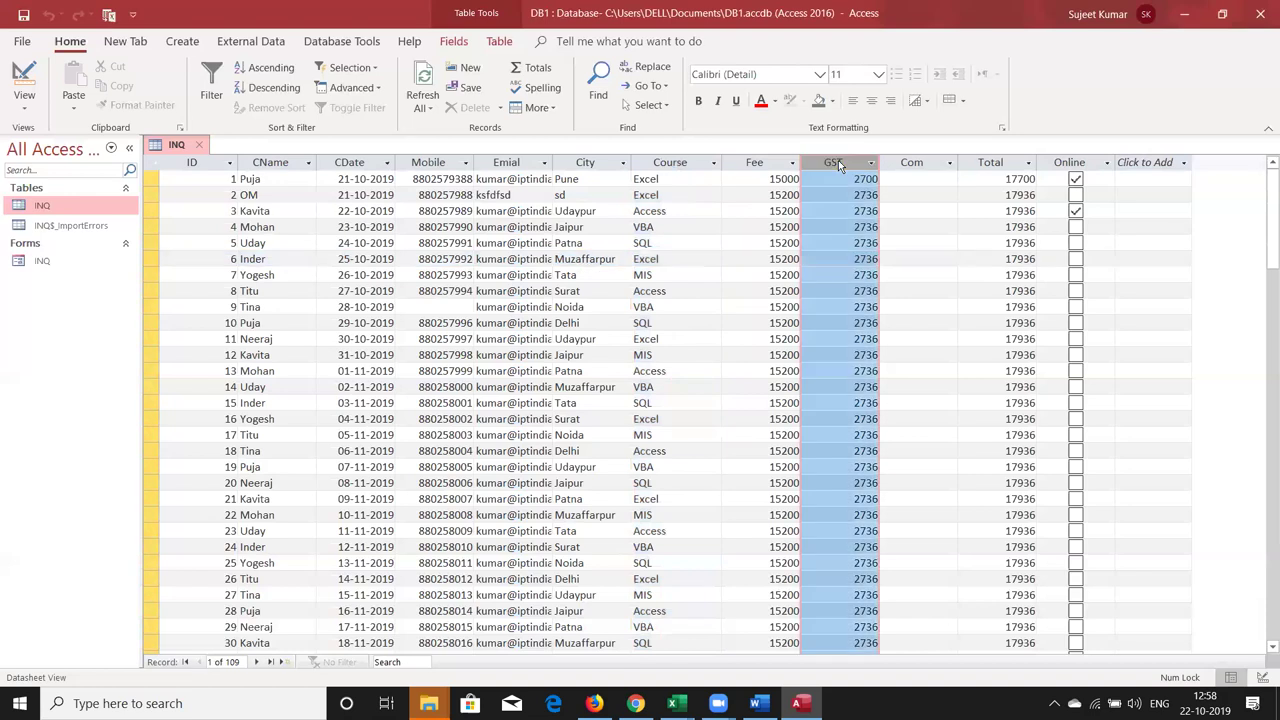
right_click(837, 163)
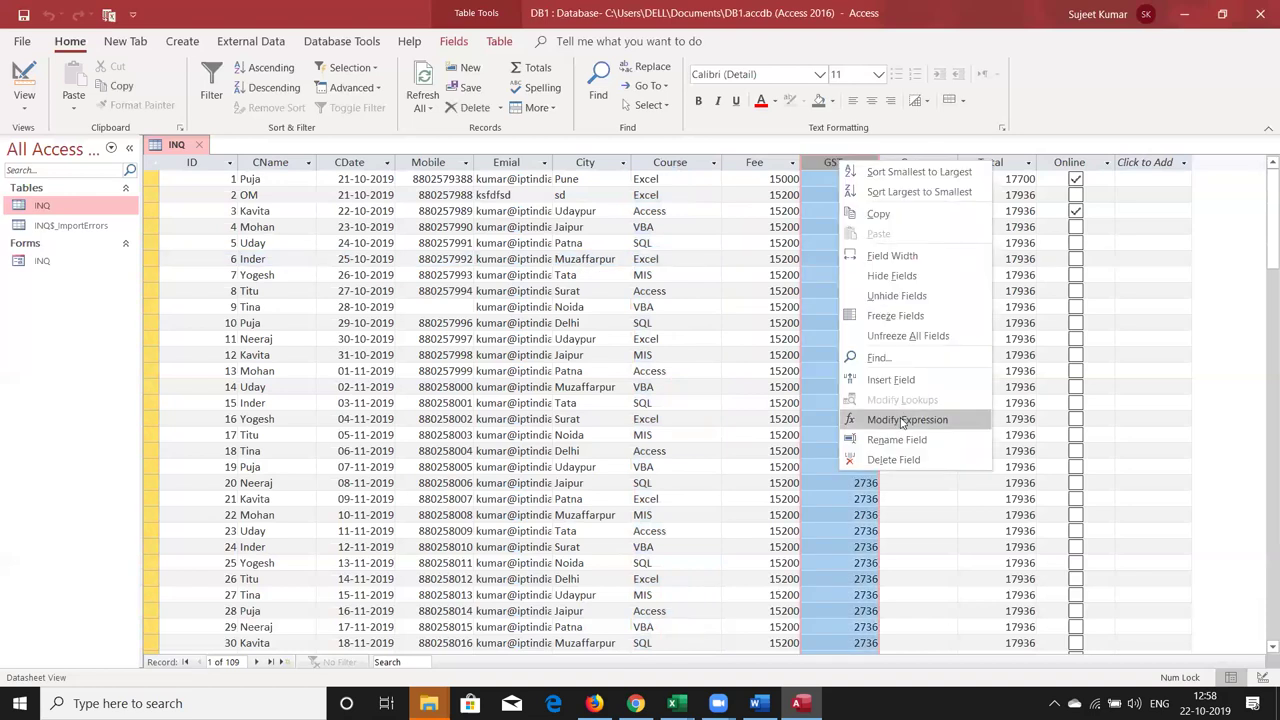
left_click(673, 163)
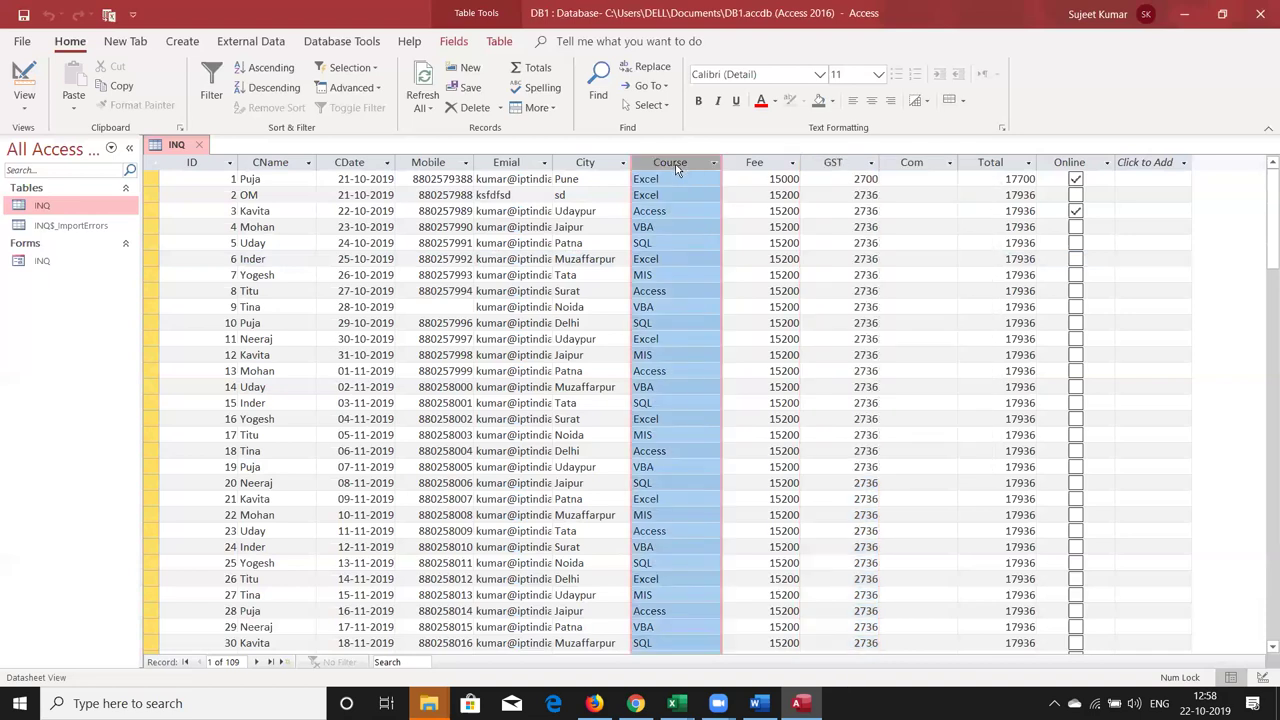
right_click(678, 166)
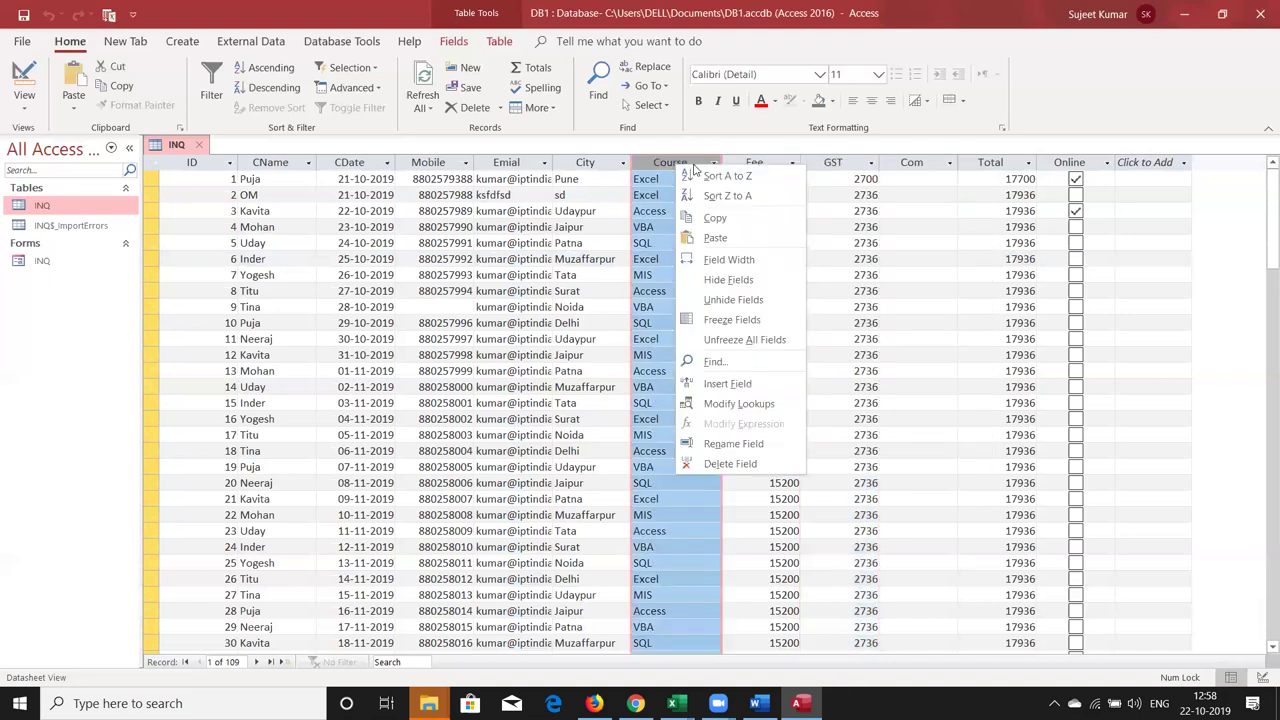
key("Escape")
right_click(846, 163)
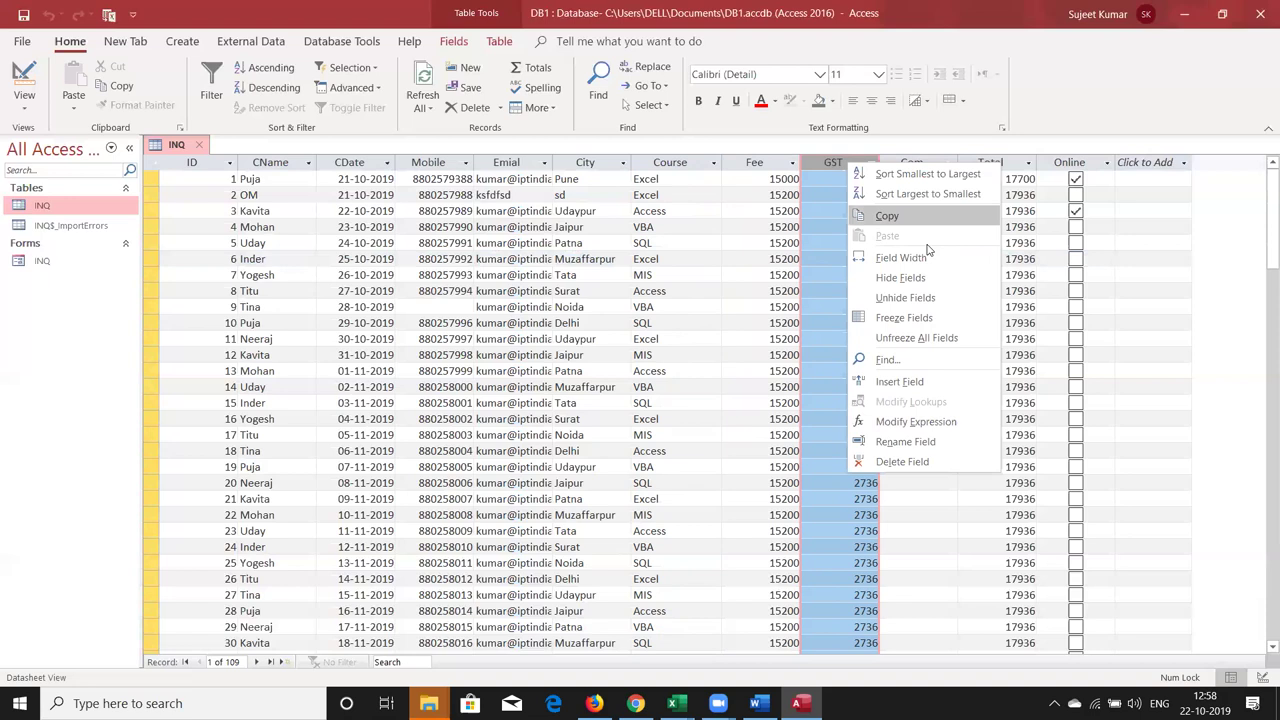
left_click(954, 421)
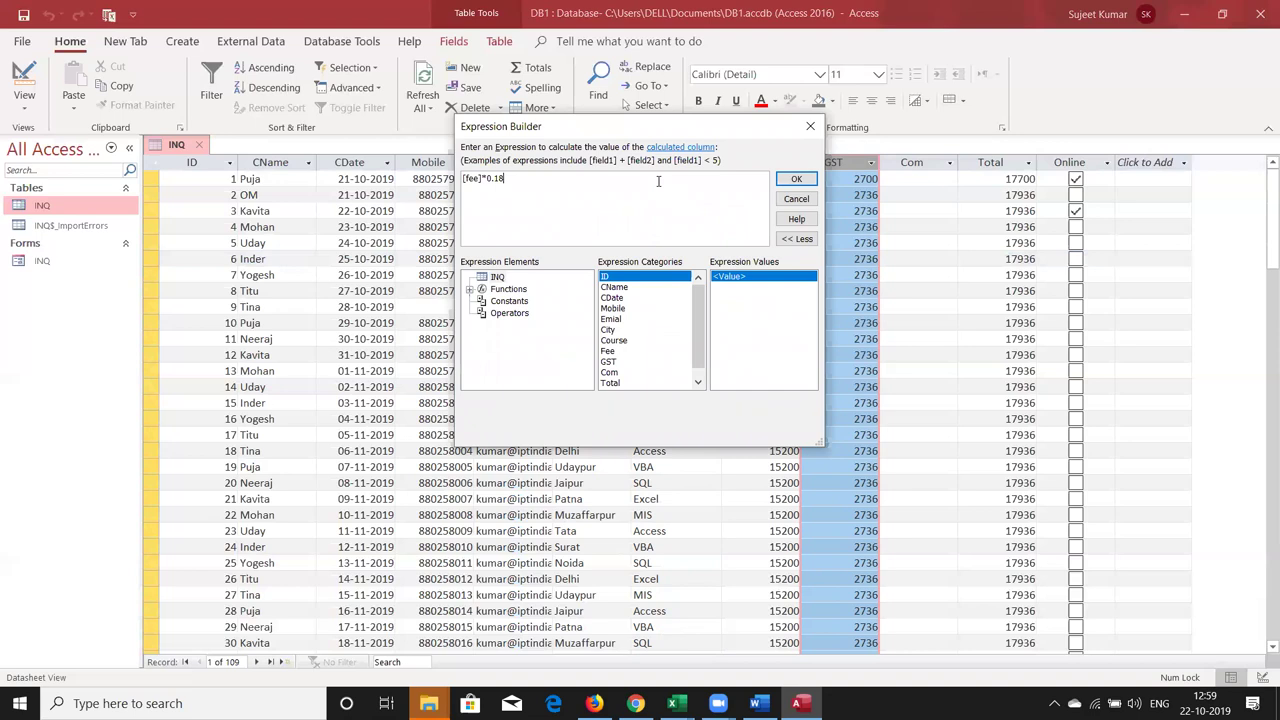
key("BackSpace")
key("BackSpace")
type("20")
left_click(796, 179)
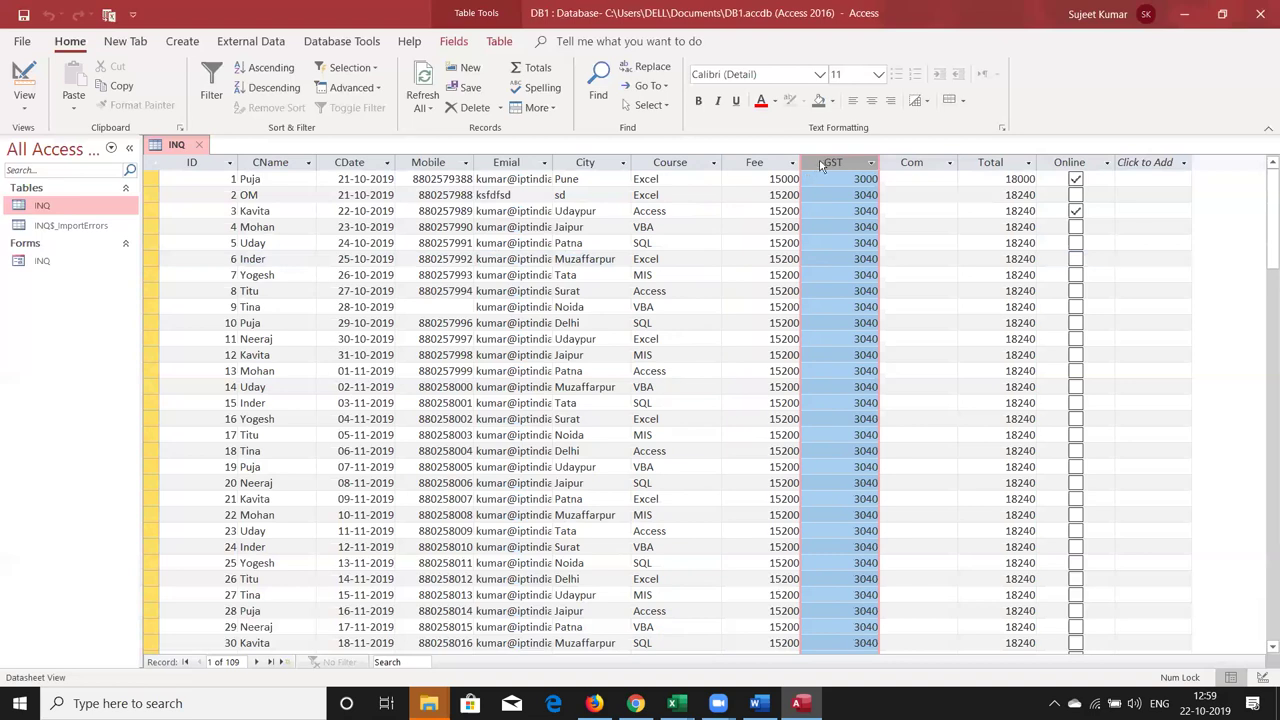
right_click(822, 166)
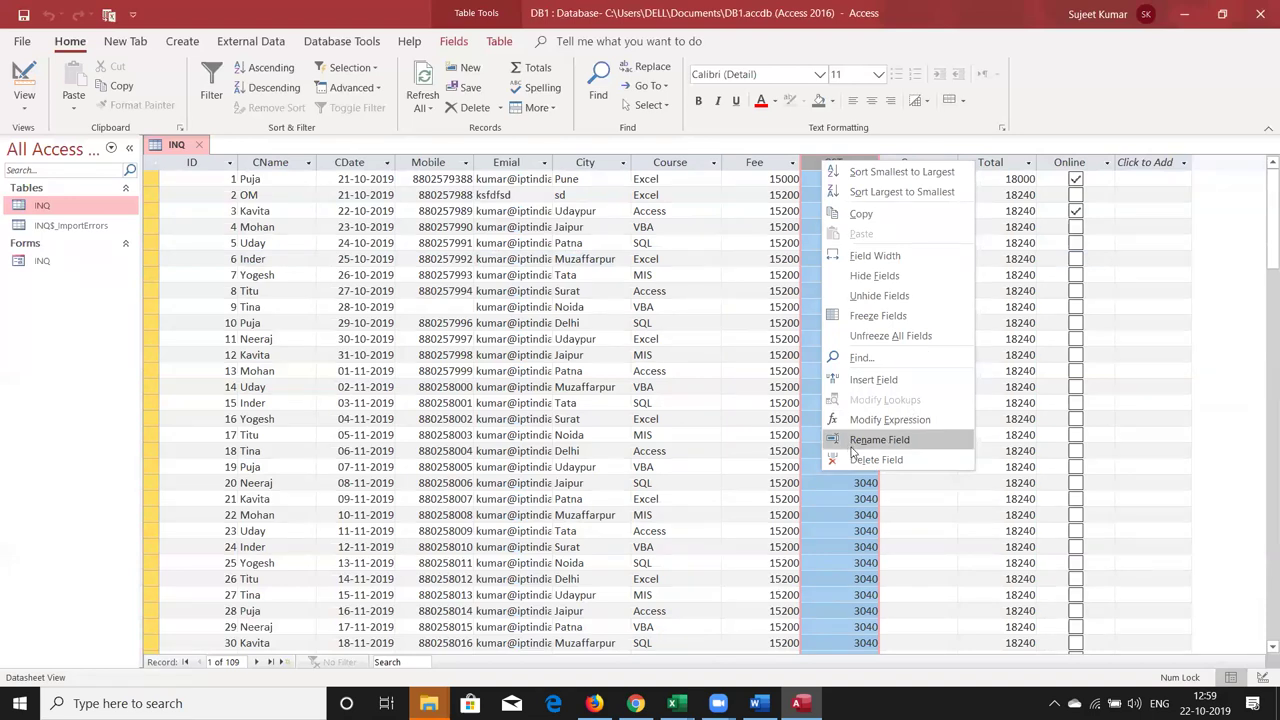
key("Escape")
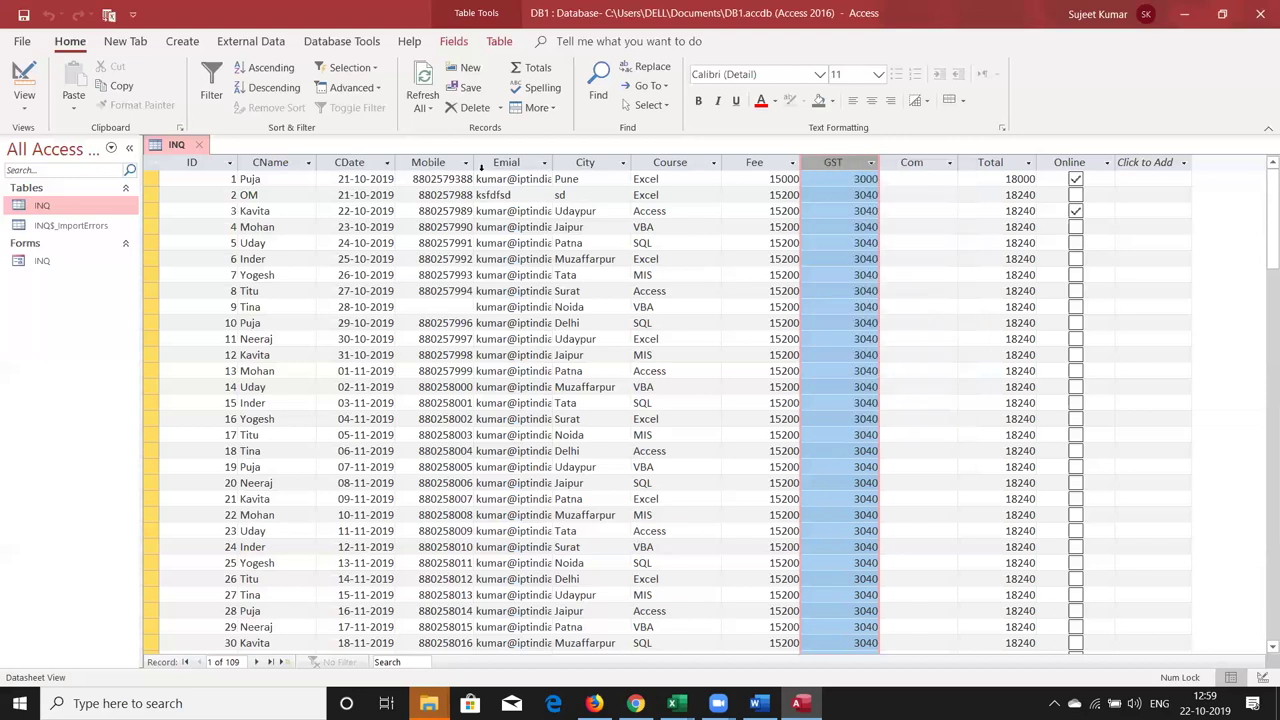
left_click(488, 165)
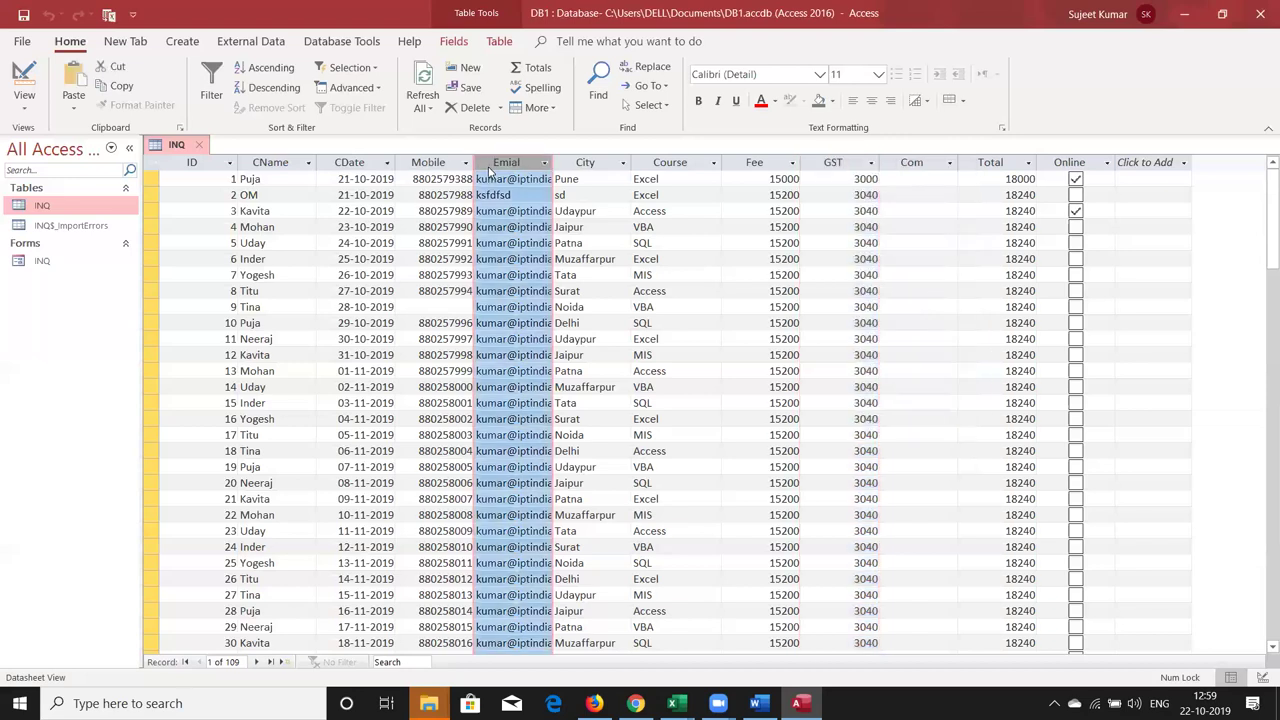
right_click(490, 172)
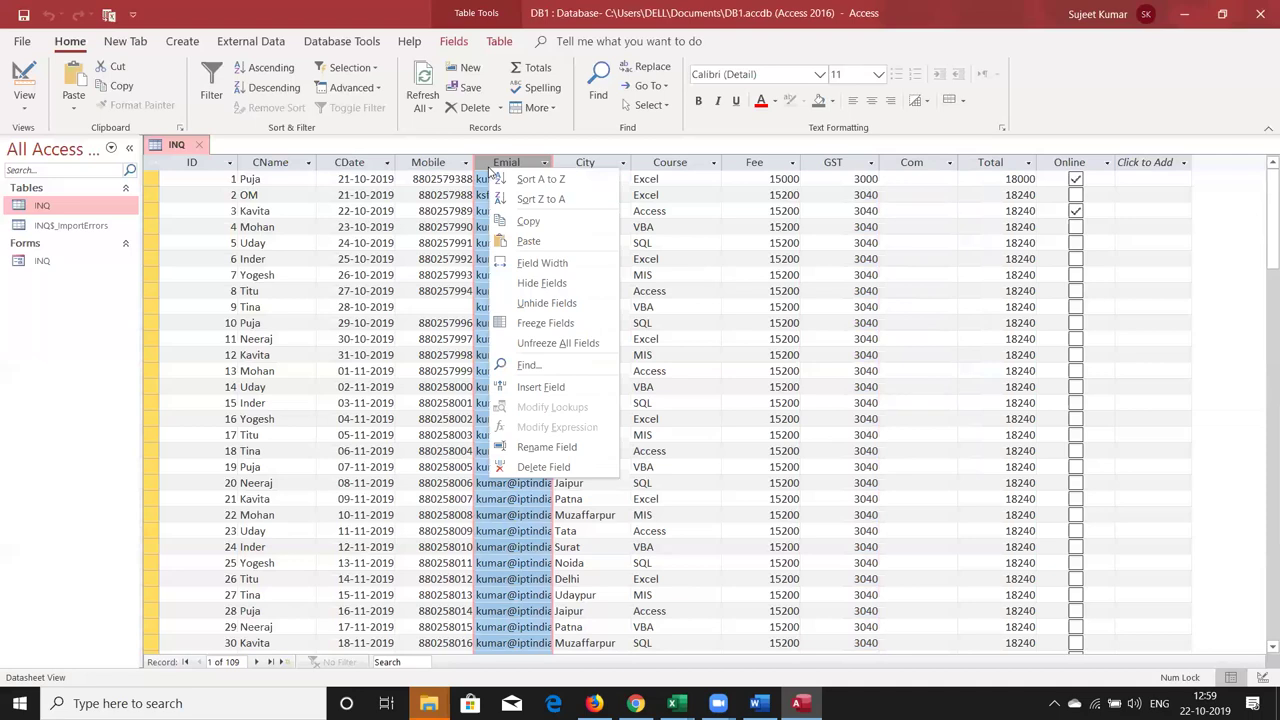
left_click(226, 411)
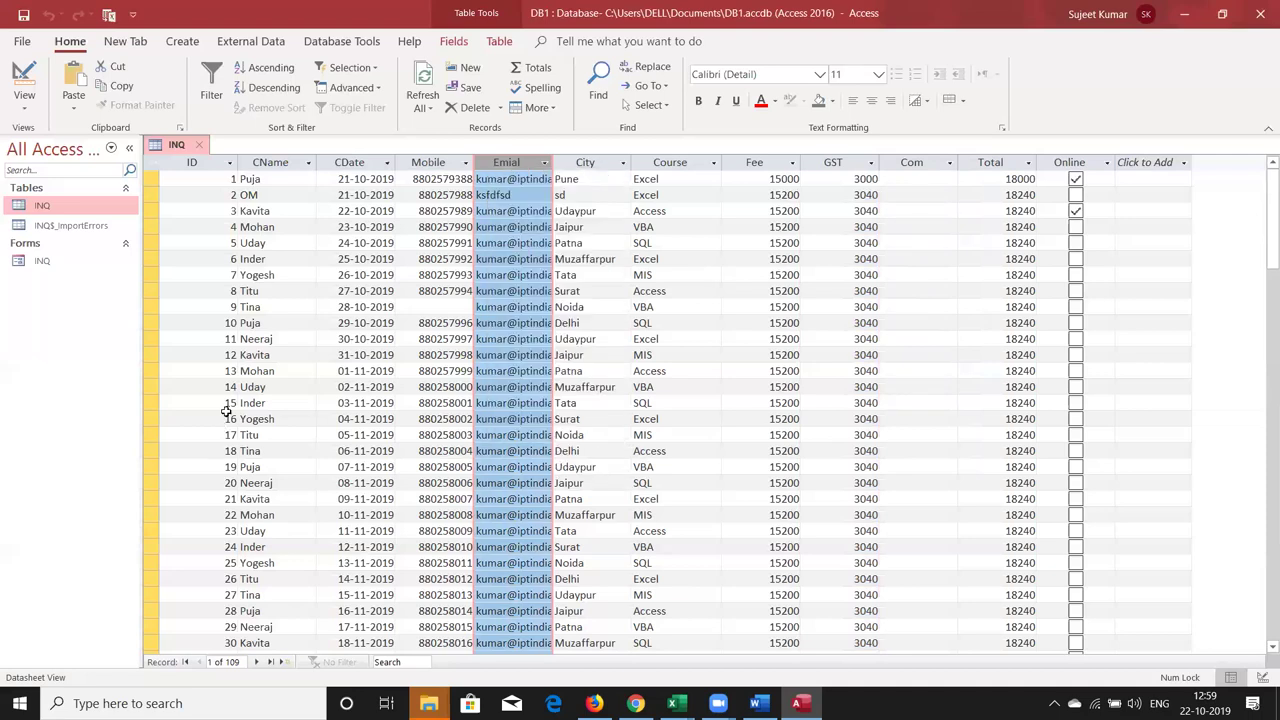
left_click(153, 339)
right_click(153, 341)
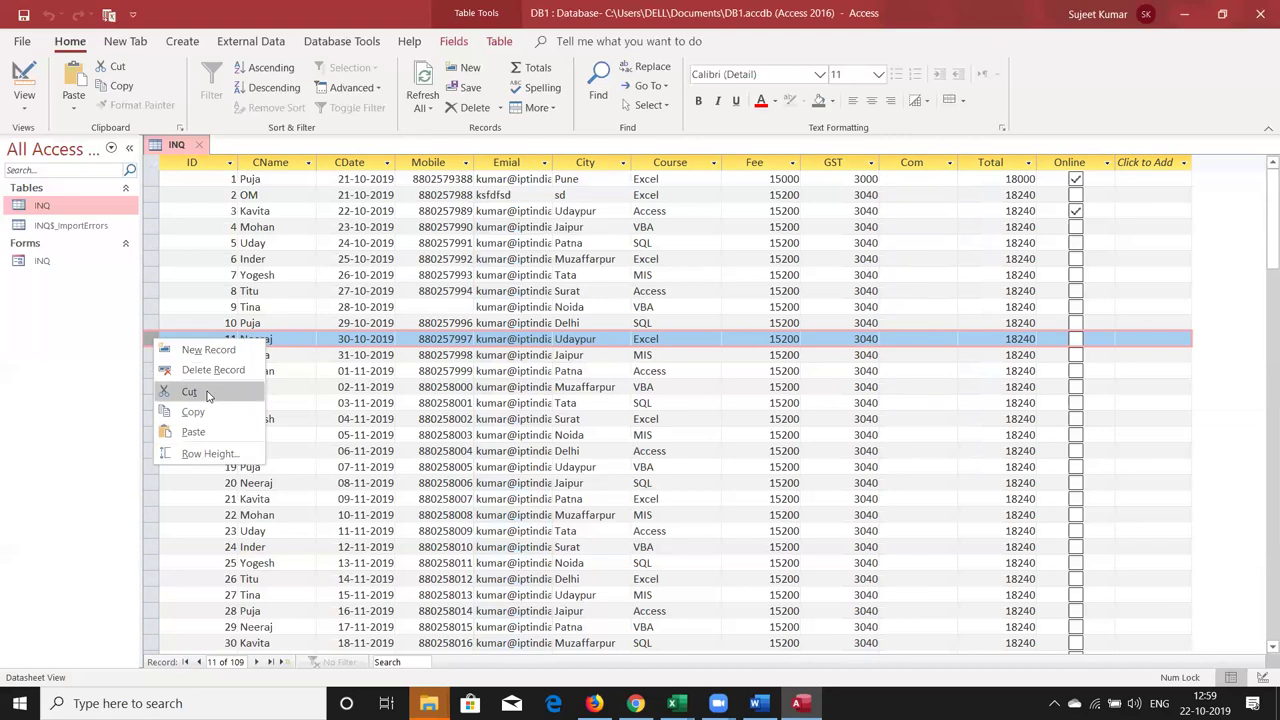
Step: Select record 5 and use its record options to go to a new blank record
left_click(310, 289)
left_click(310, 289)
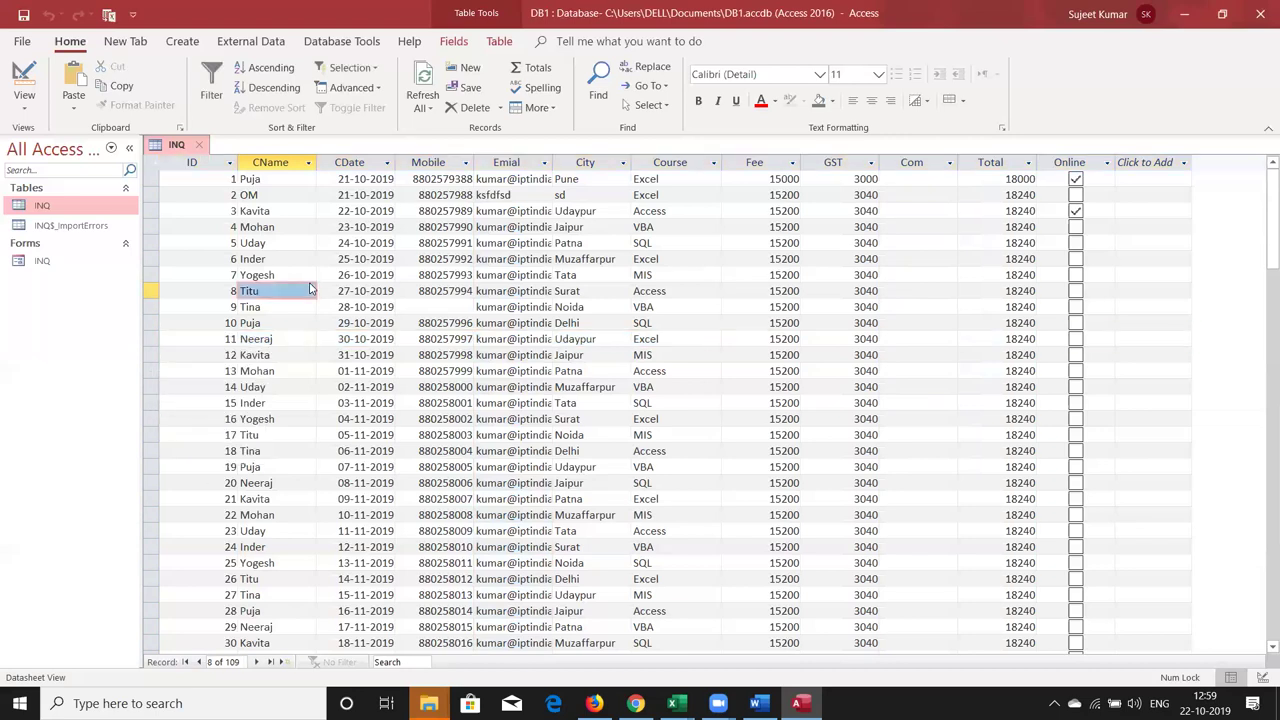
key("Down")
key("Down")
key("Down")
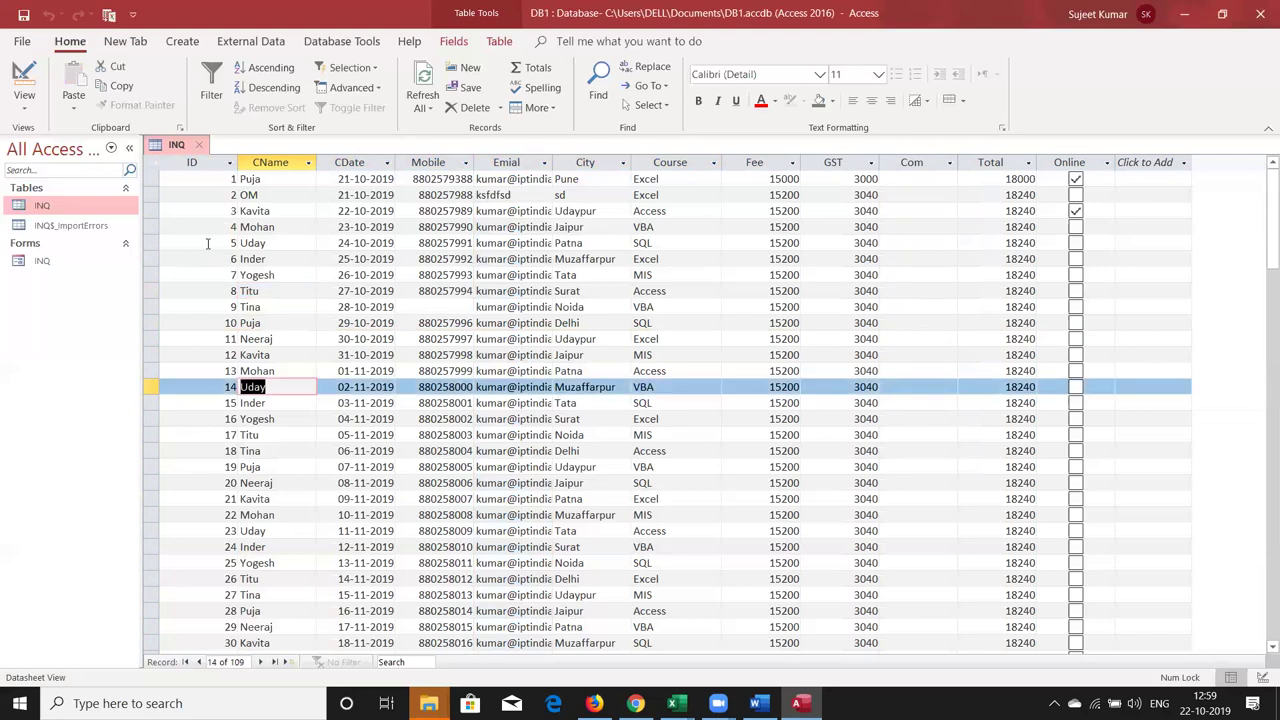
left_click(152, 240)
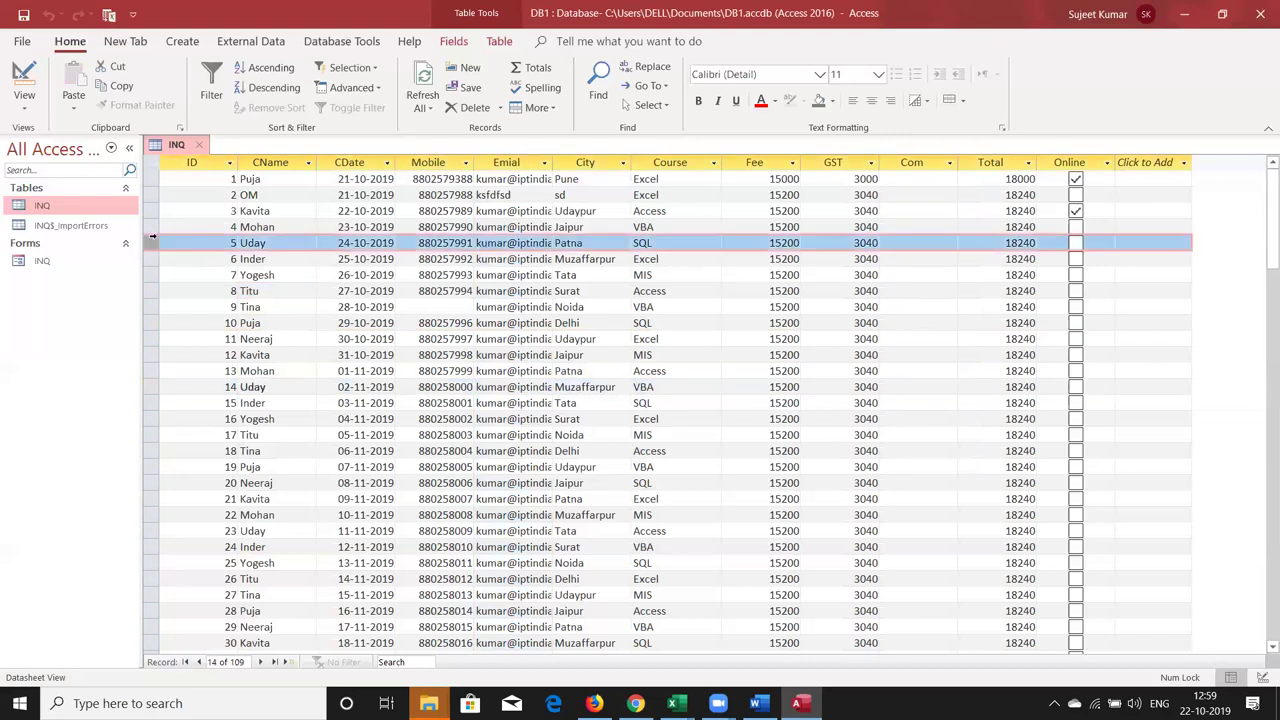
right_click(153, 240)
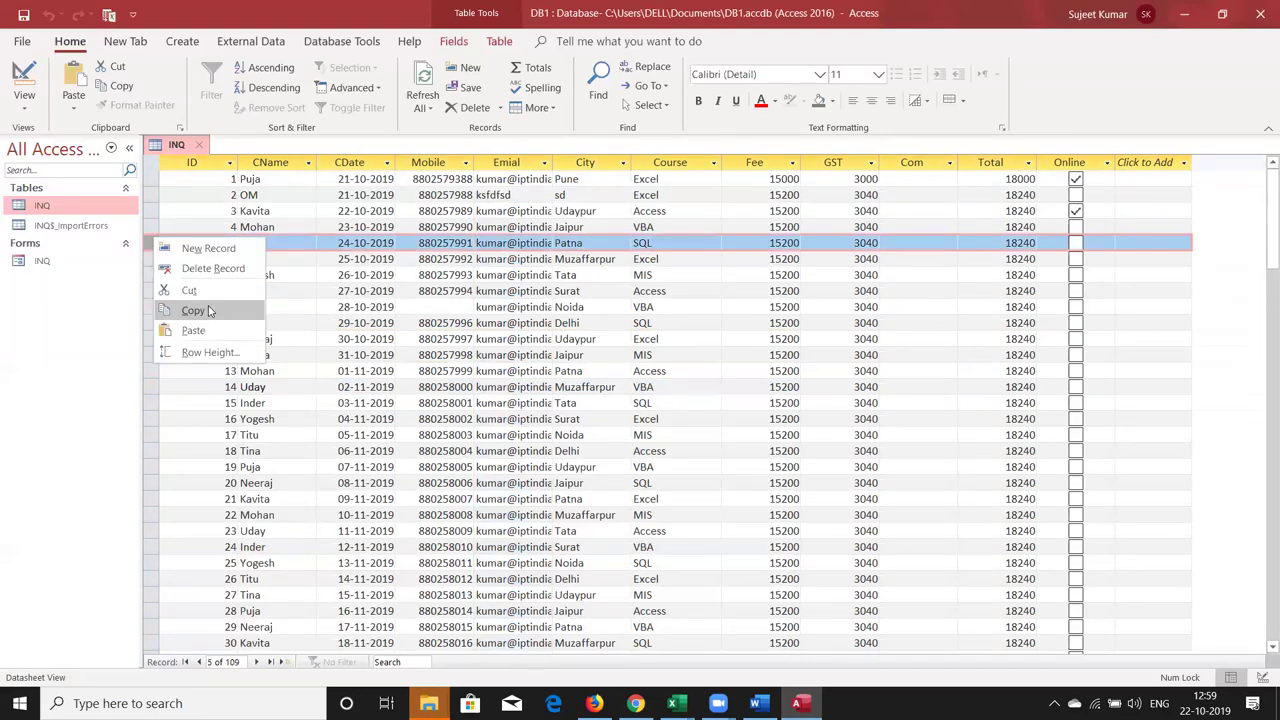
left_click(208, 248)
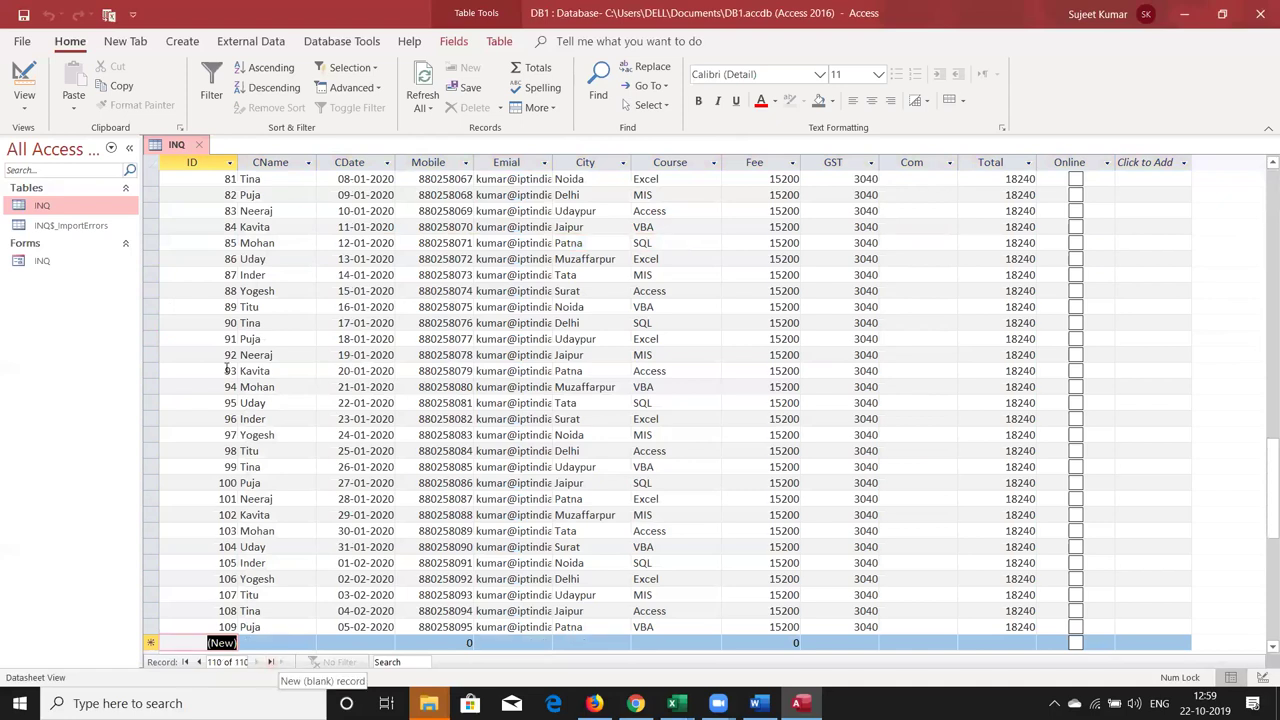
Step: Browse records 83–89 near the end of the 109-record INQ table
left_click(255, 310)
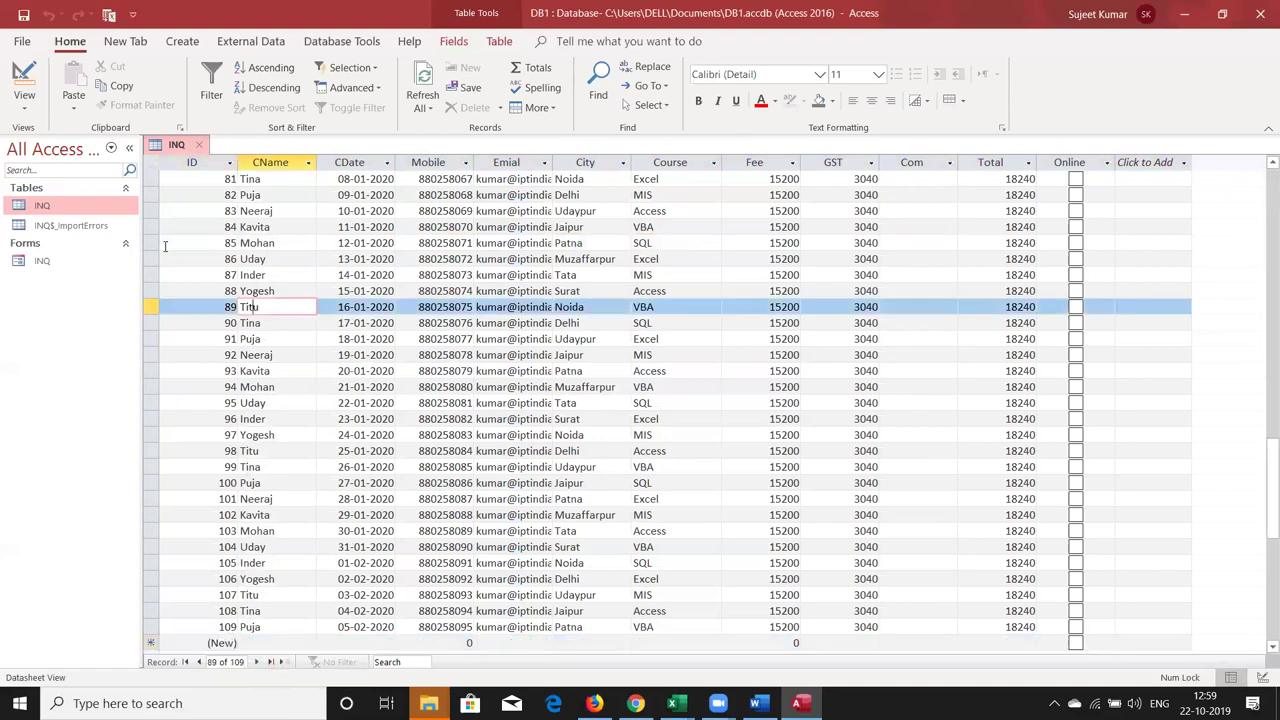
right_click(150, 243)
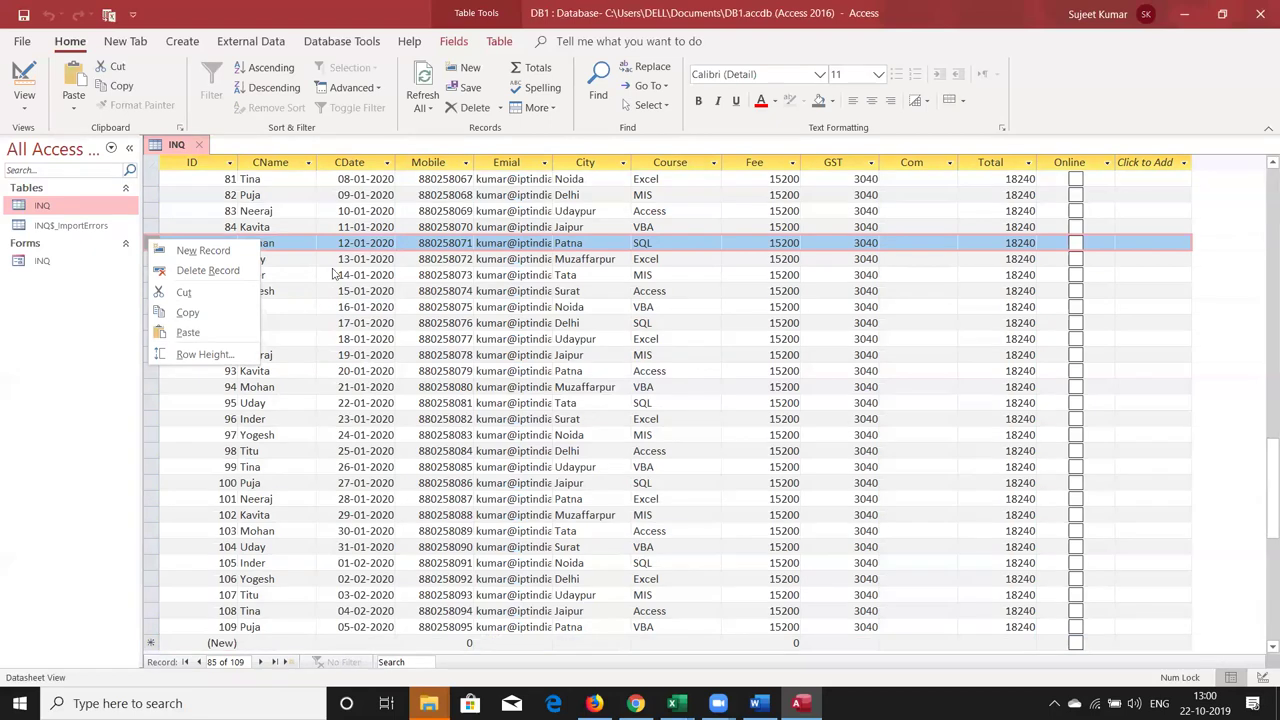
left_click(278, 362)
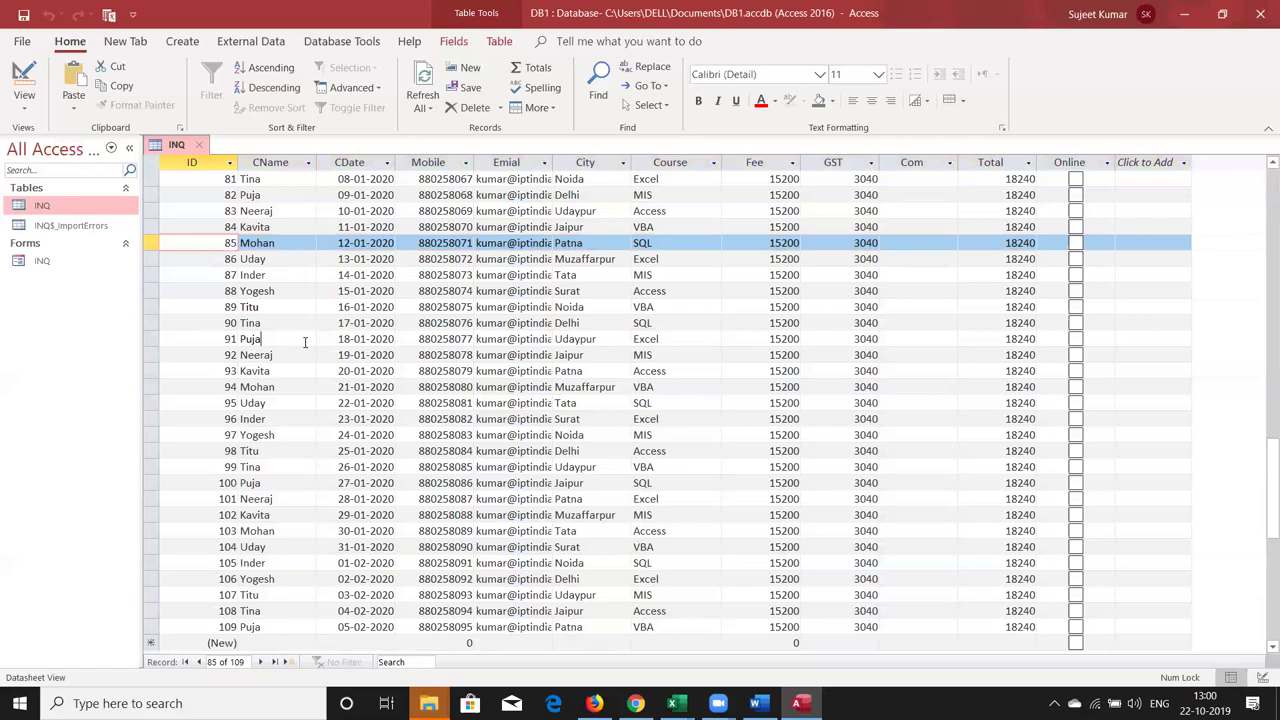
left_click(288, 210)
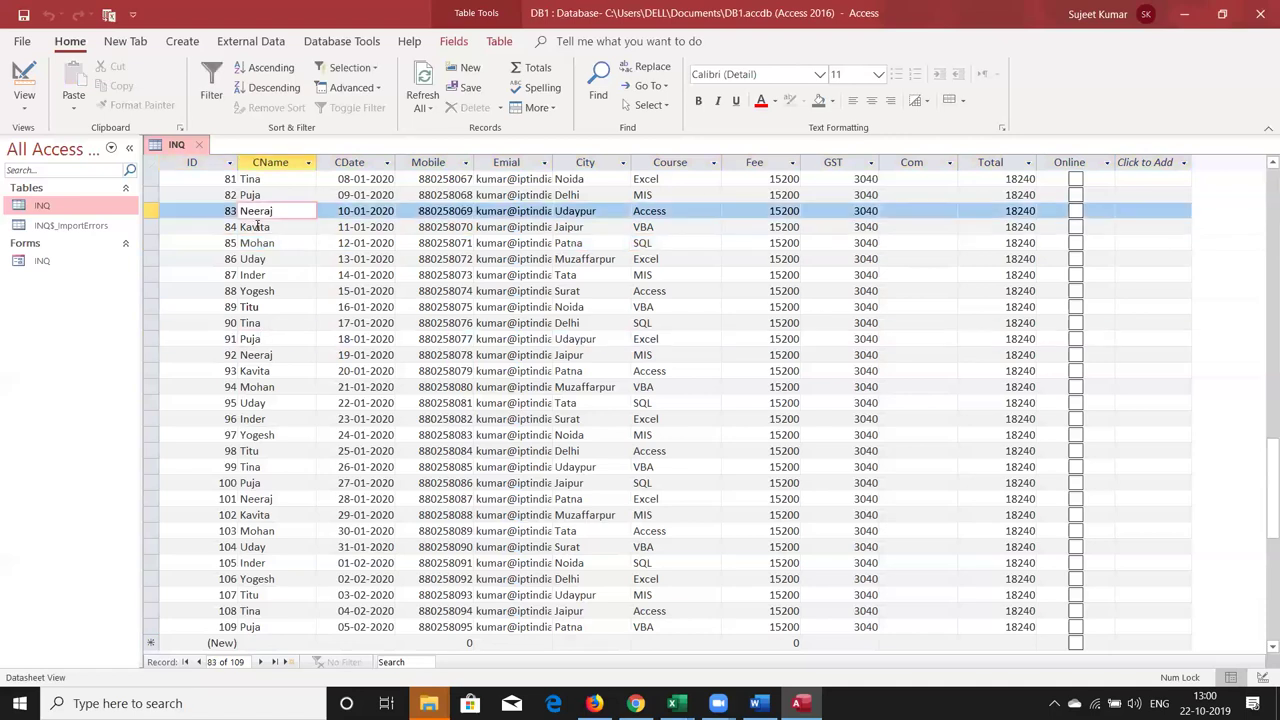
left_click(257, 227)
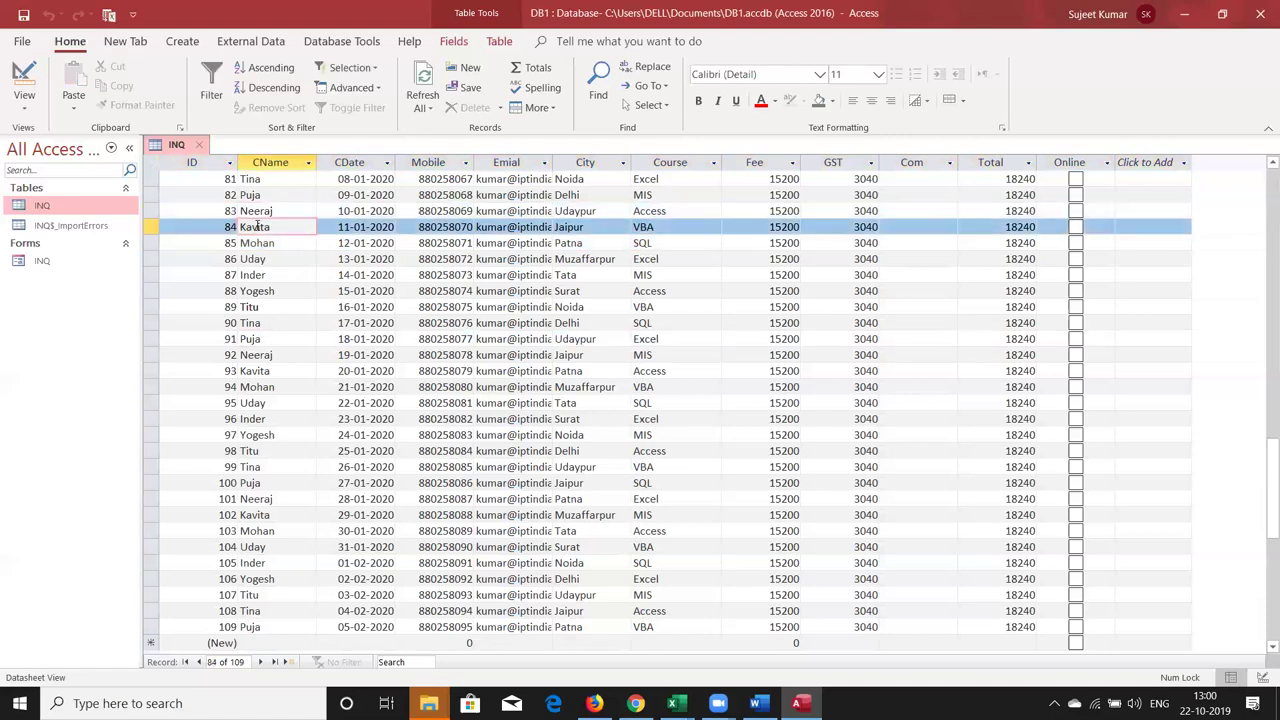
left_click(431, 306)
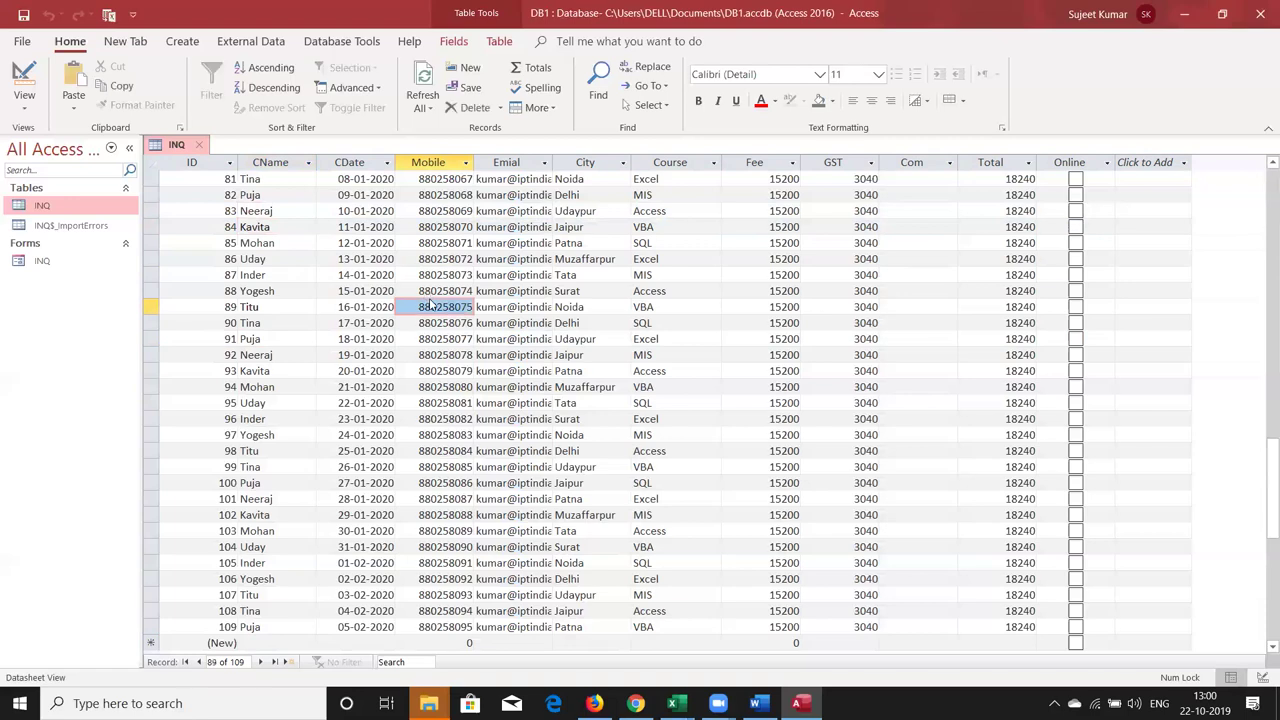
Step: Filter the Course column to MIS only, leaving 21 records from ID 7 to 107
left_click(353, 259)
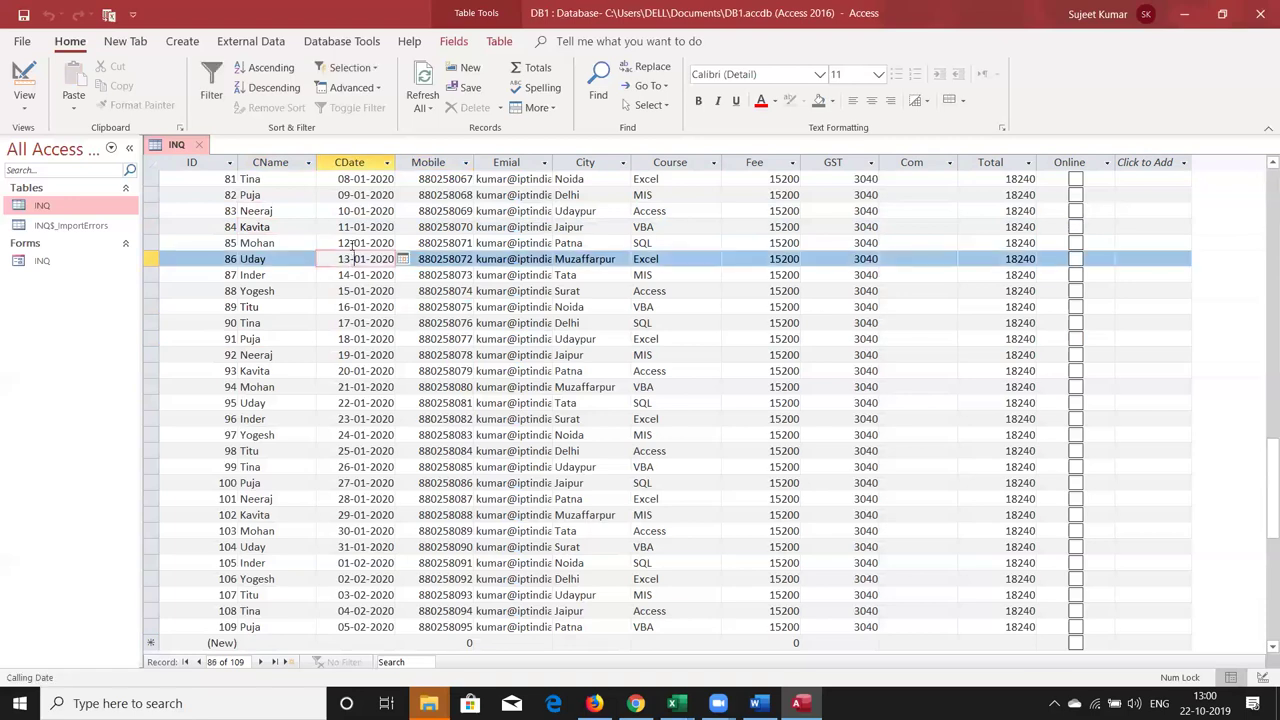
left_click(229, 163)
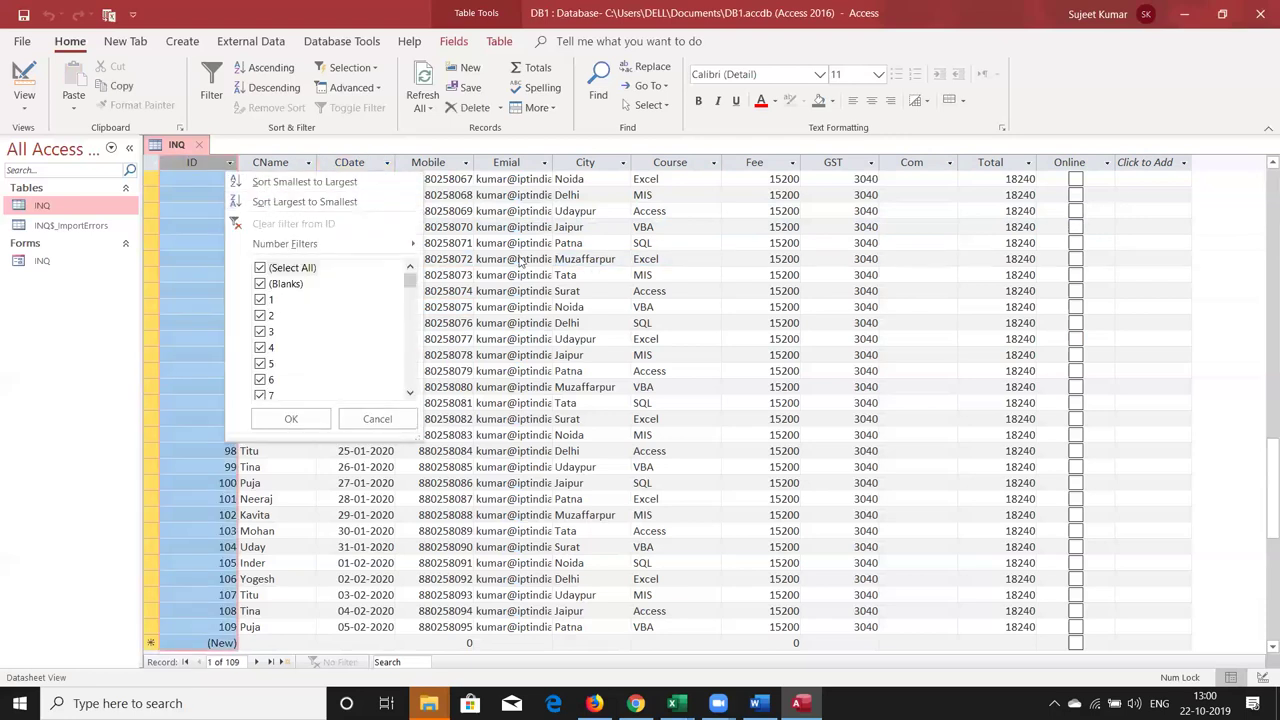
left_click(663, 179)
left_click(663, 179)
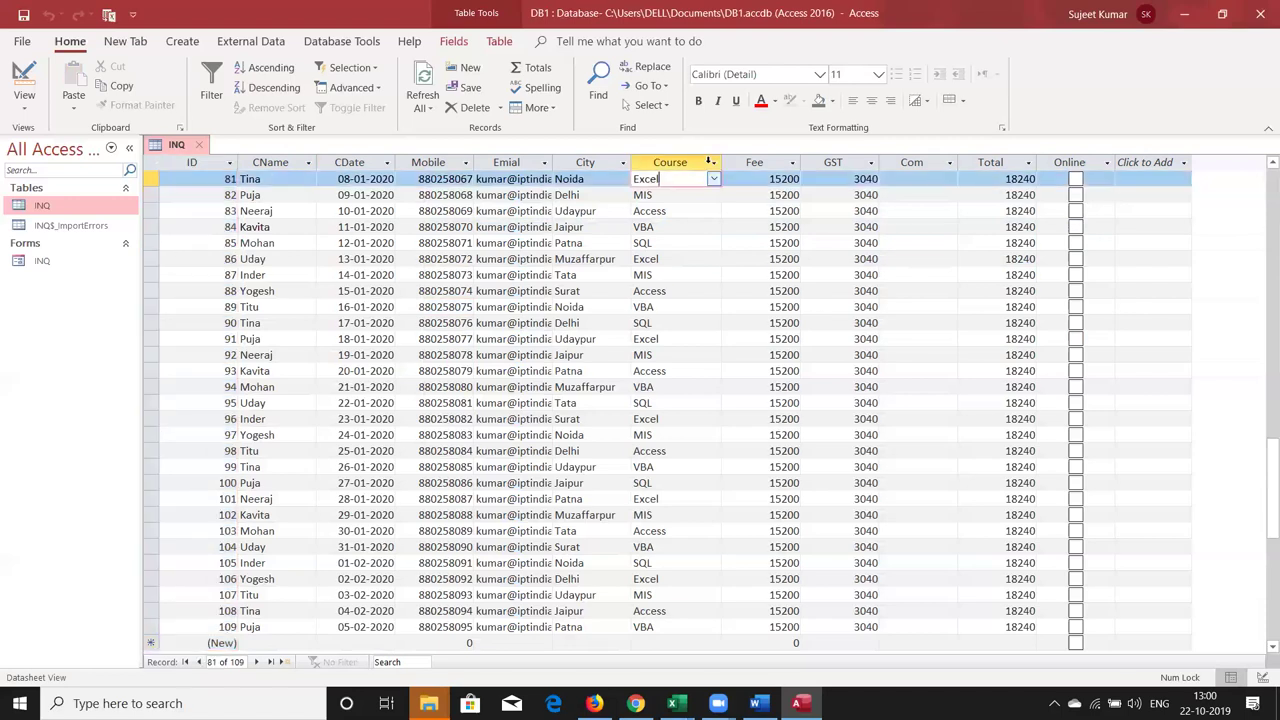
left_click(716, 163)
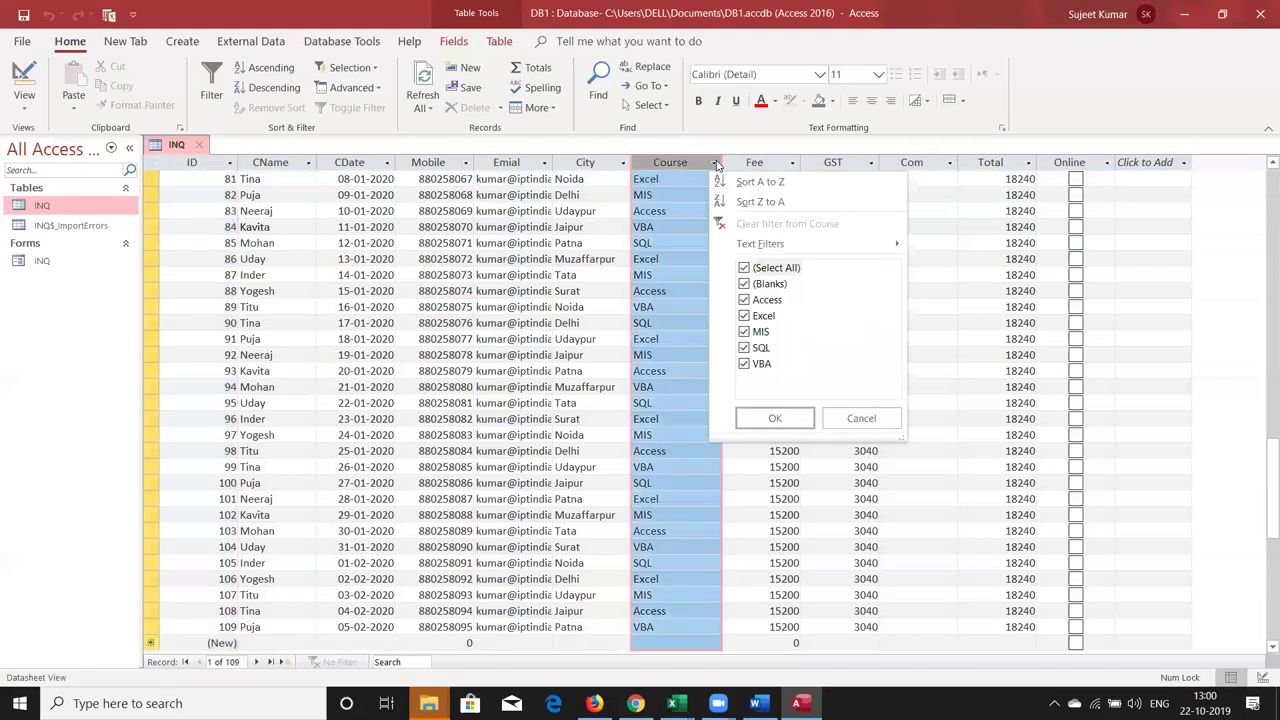
left_click(757, 270)
left_click(755, 334)
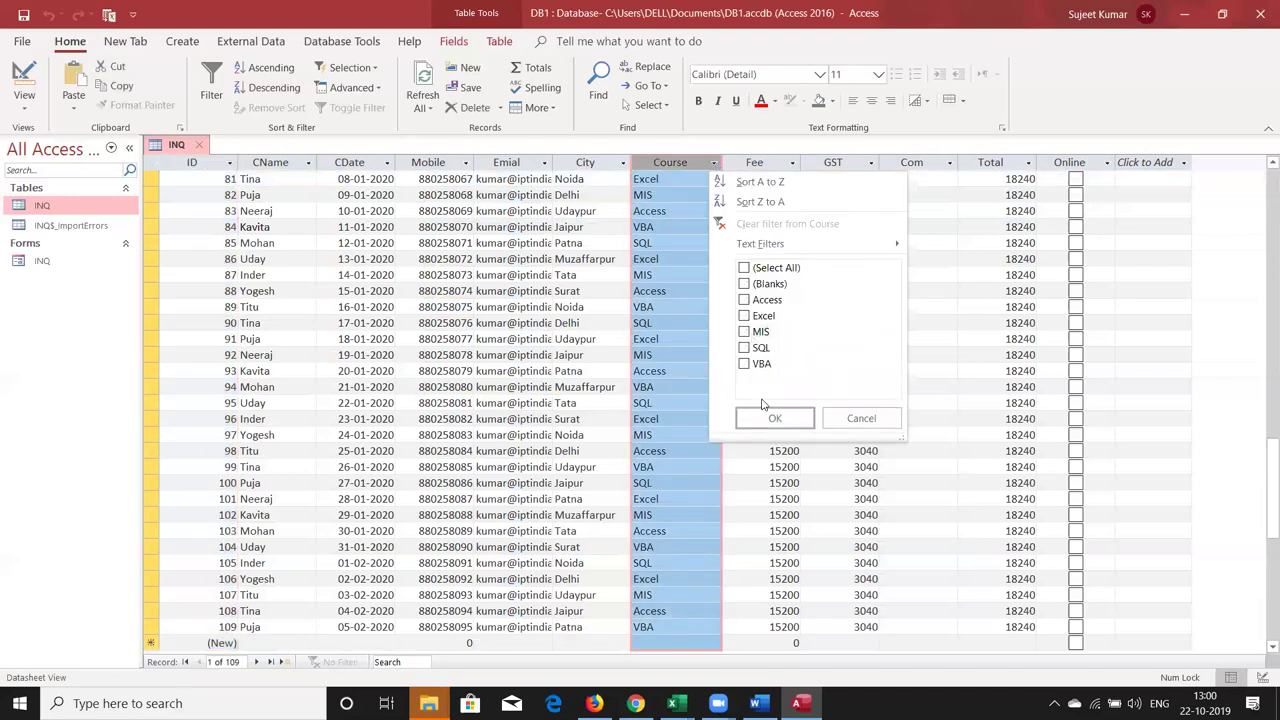
left_click(767, 419)
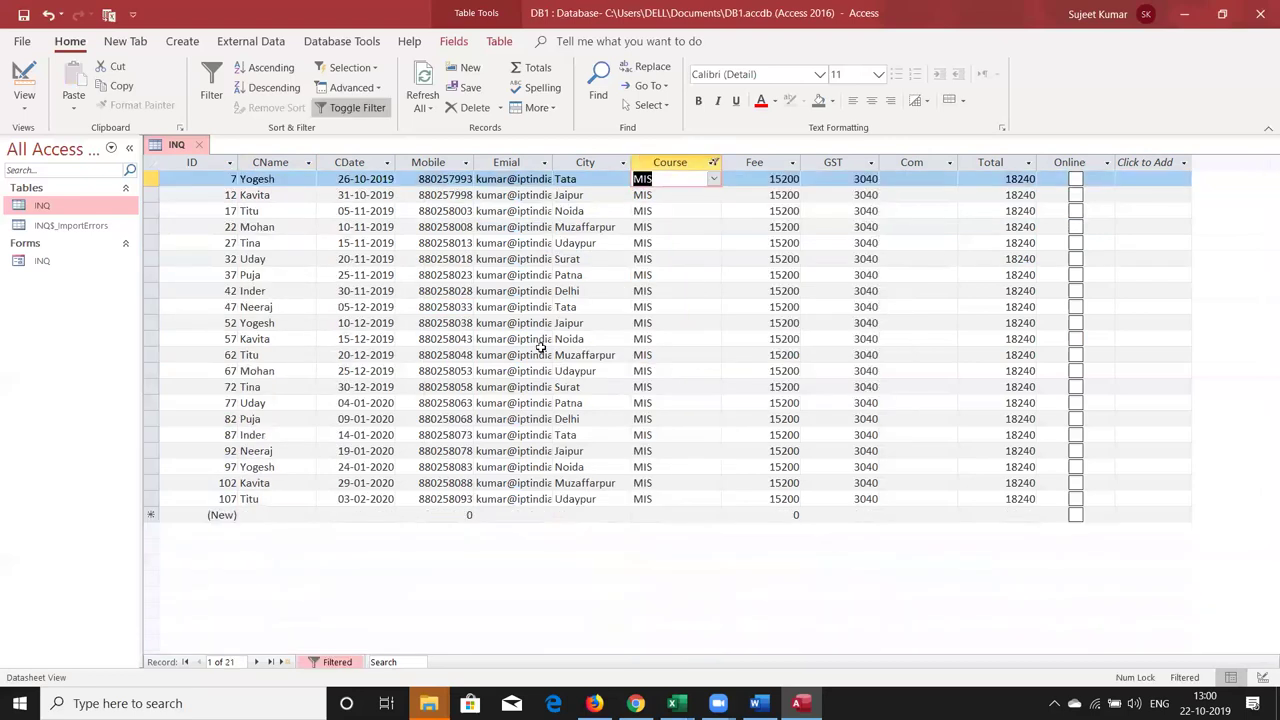
left_click(541, 355)
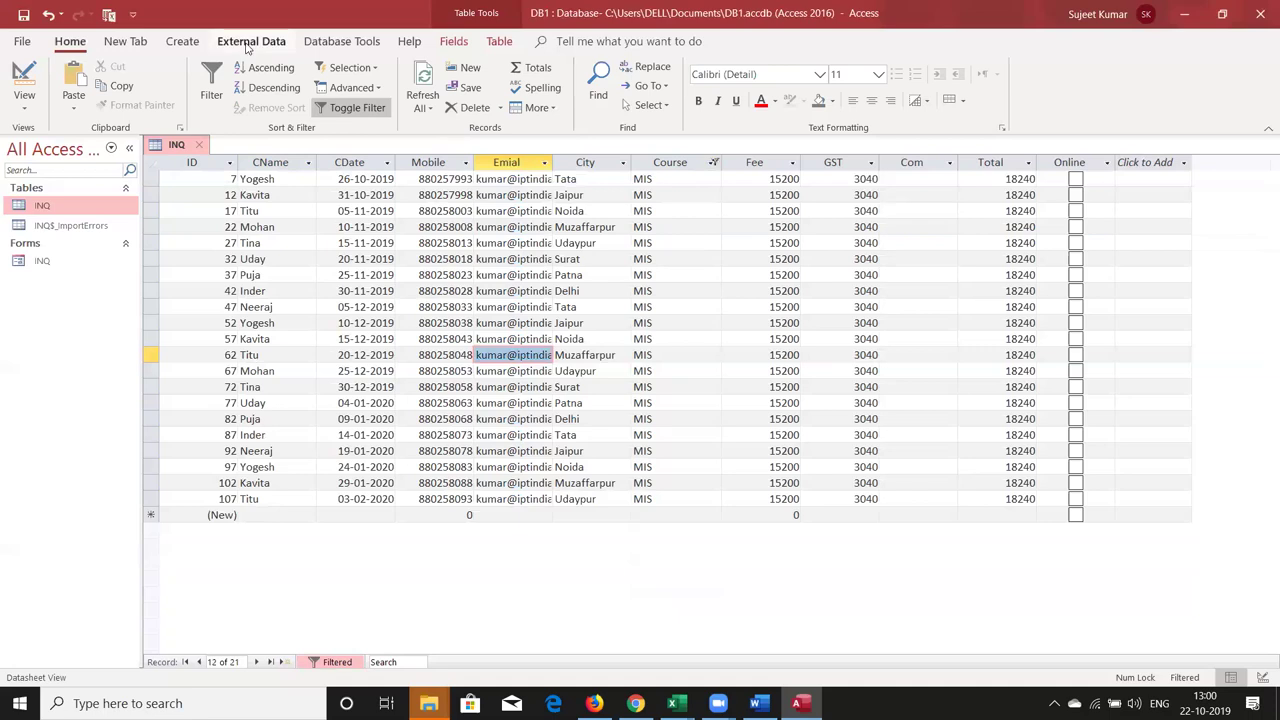
Step: Export the INQ table over the existing INQ Excel workbook and dismiss the named range error
left_click(247, 46)
left_click(245, 90)
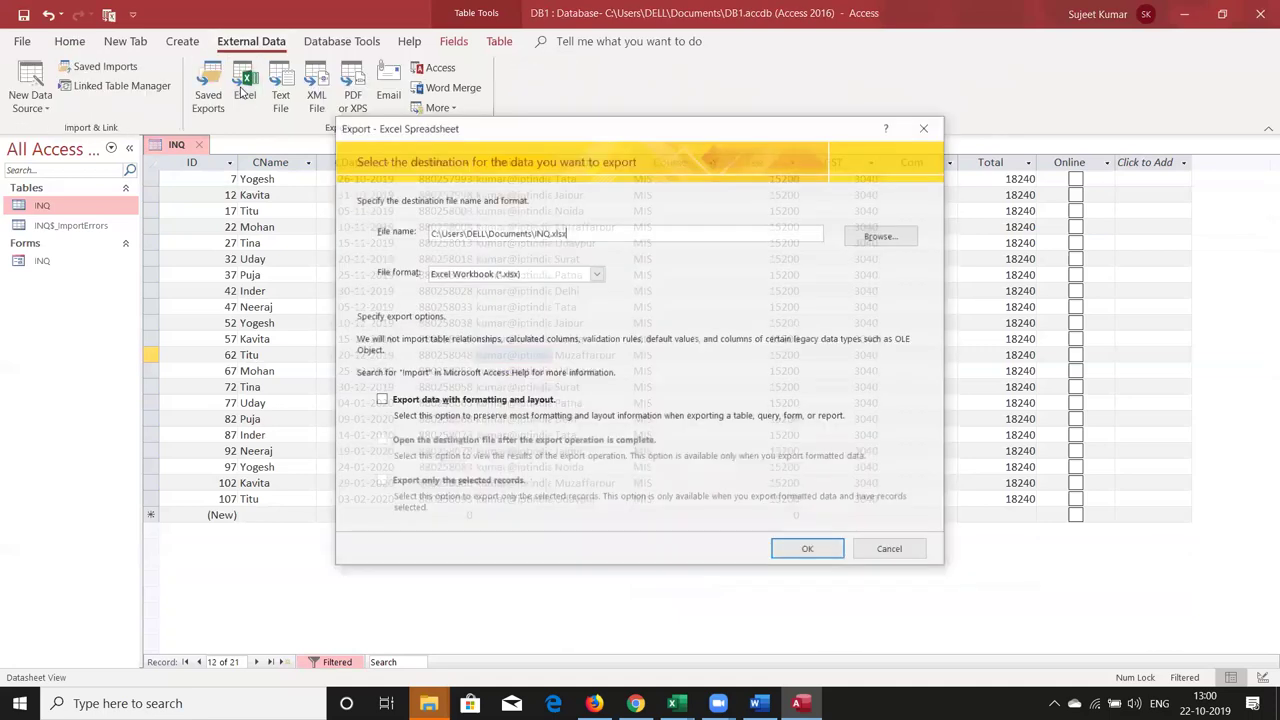
left_click(828, 552)
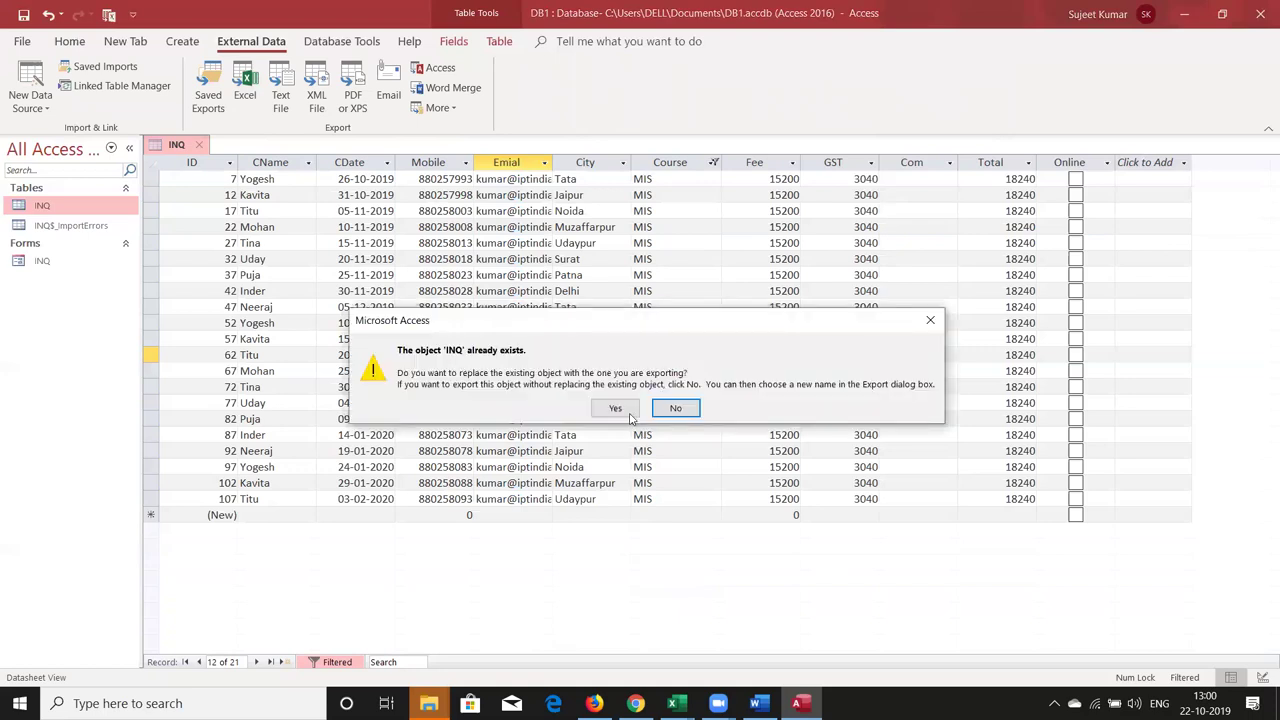
left_click(623, 409)
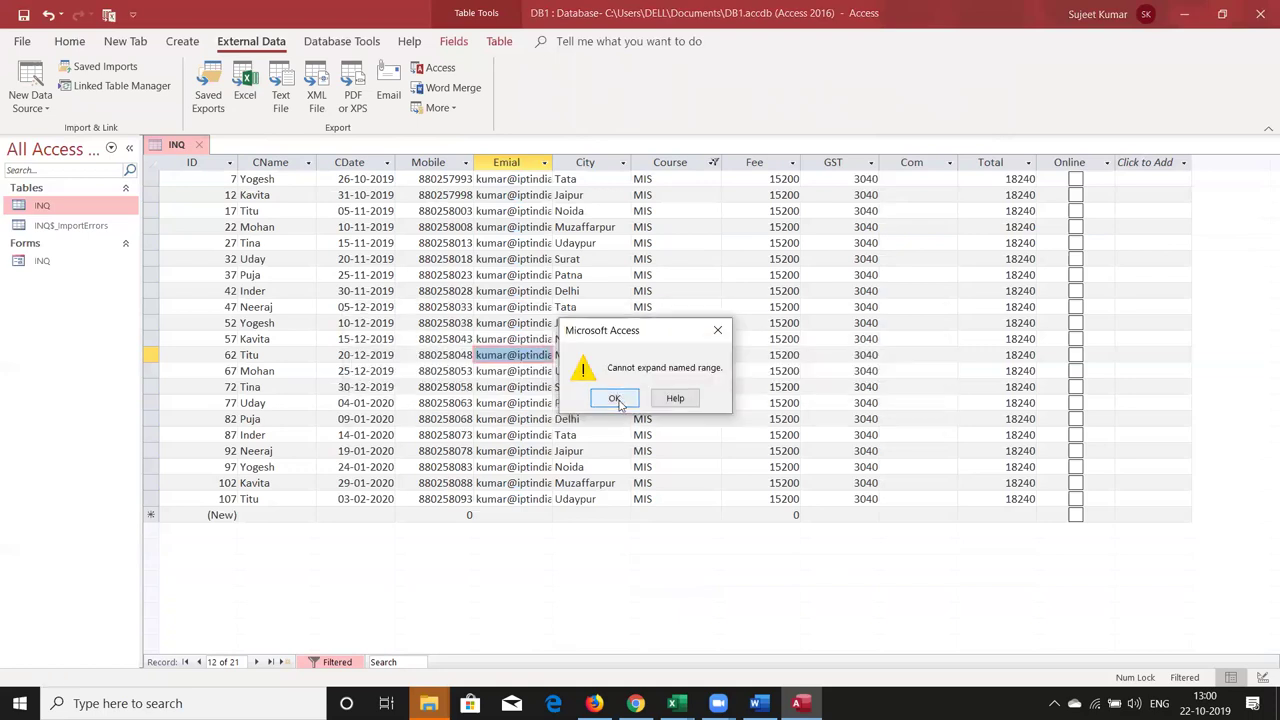
left_click(616, 399)
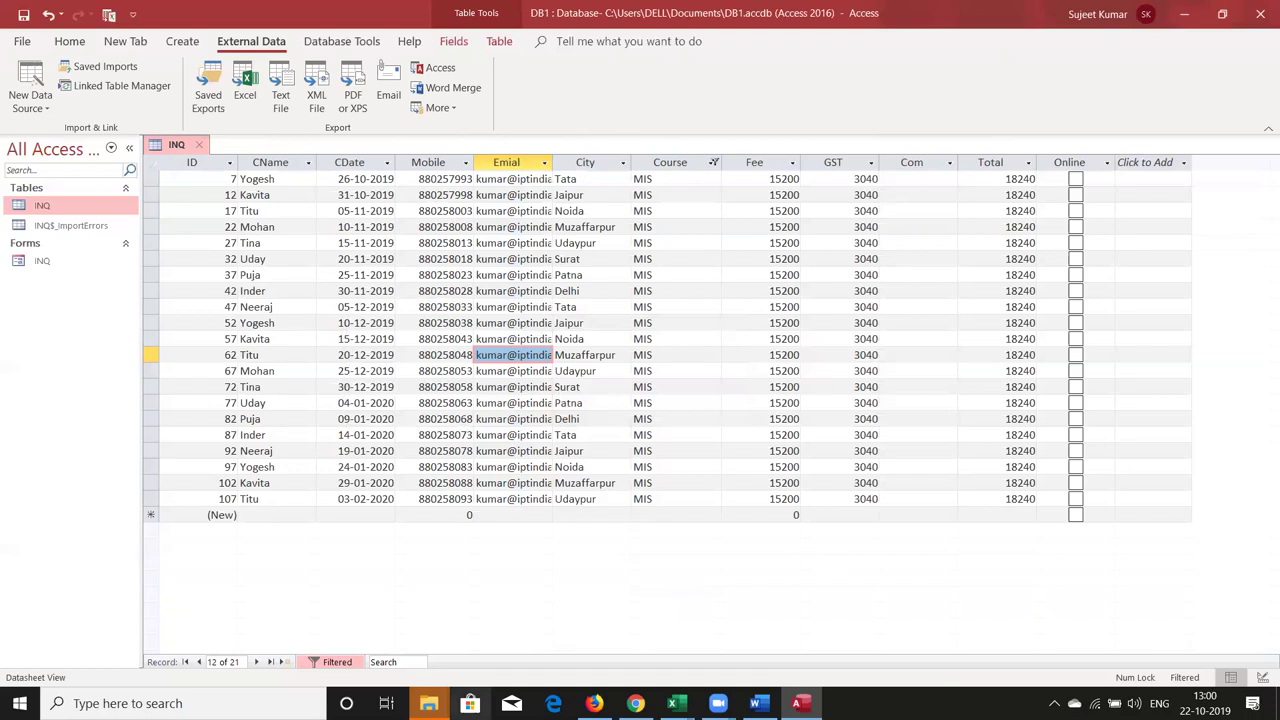
mouse_move(428, 703)
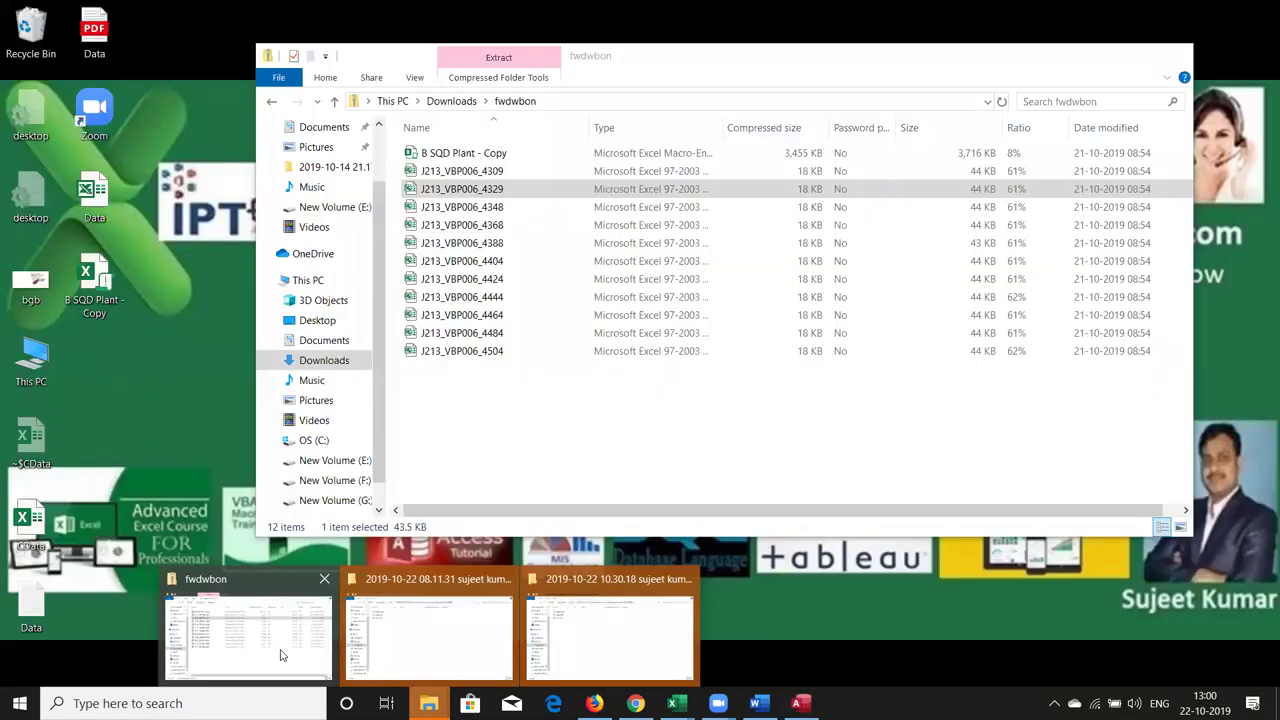
Step: Open INQ.xlsx from the Documents folder in Excel via File Explorer
left_click(281, 655)
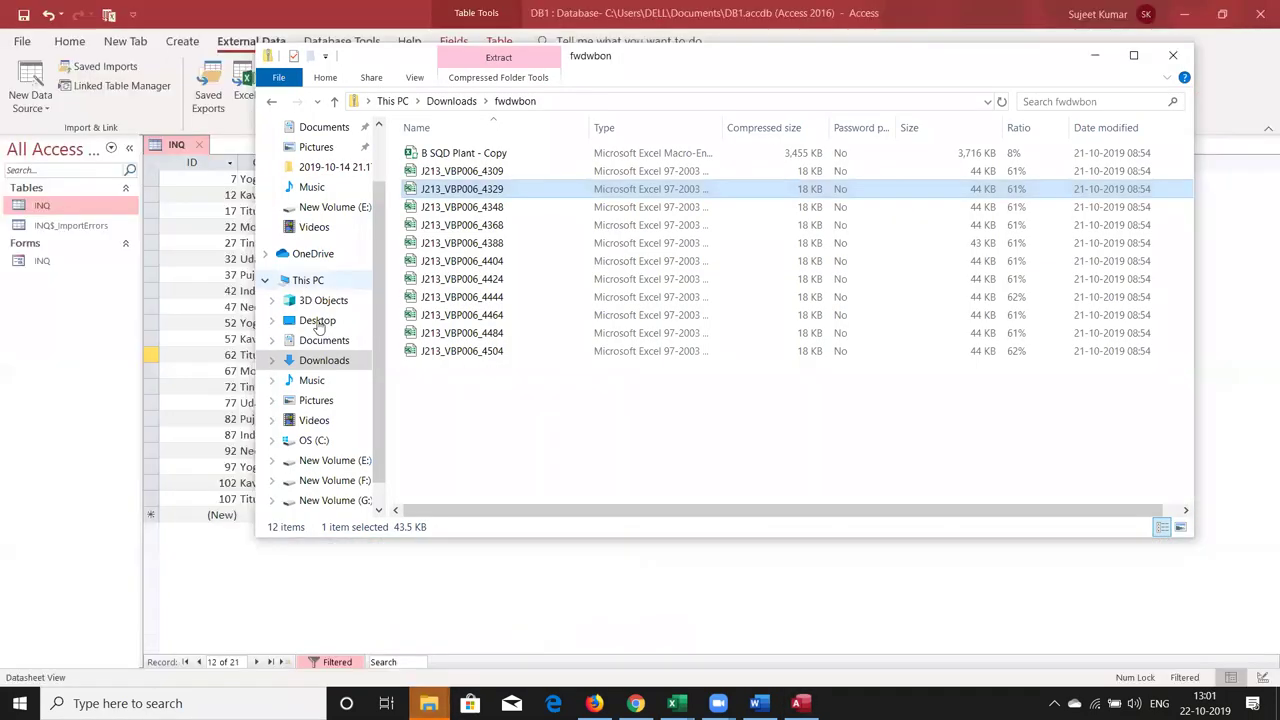
left_click(317, 321)
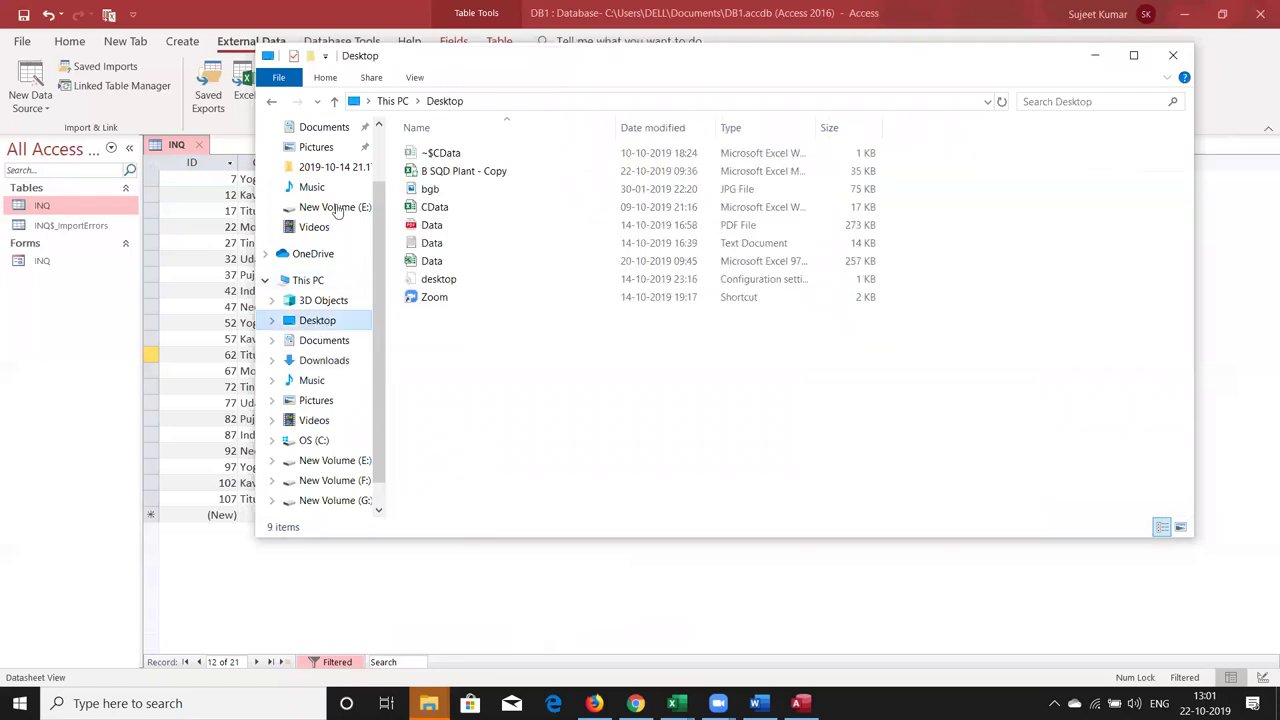
left_click(322, 130)
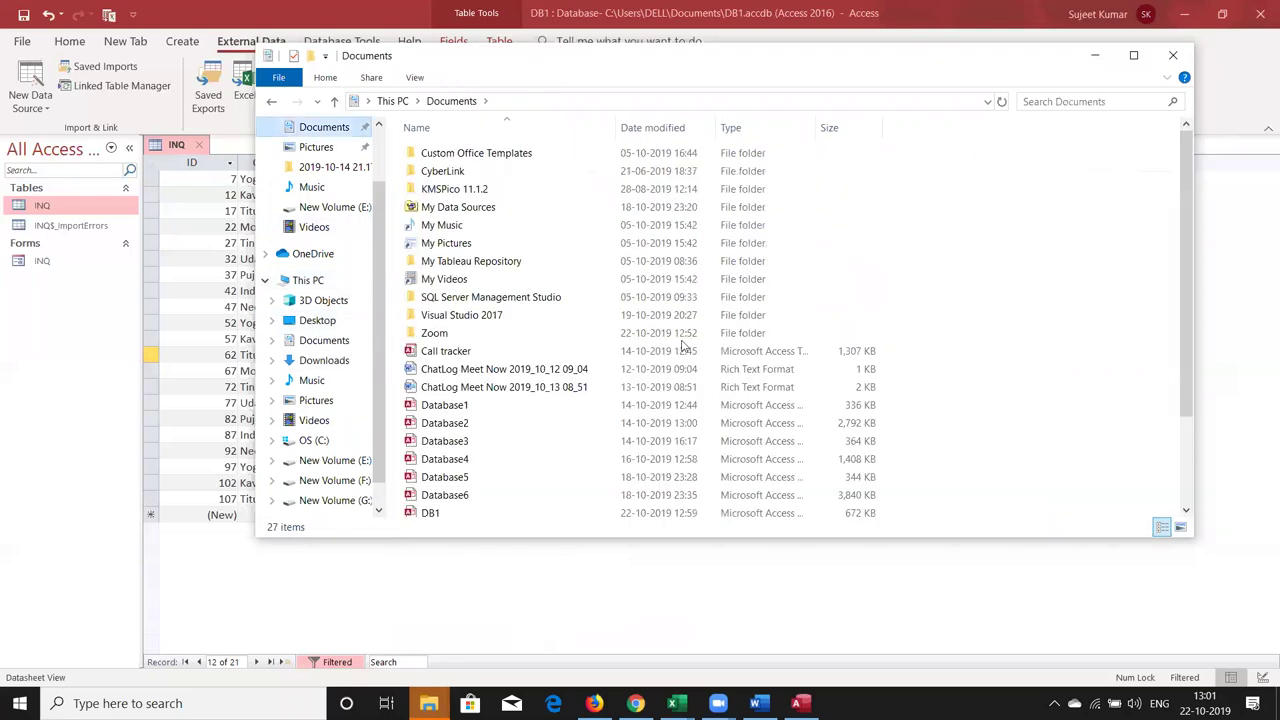
scroll(455, 458, "down", 2)
left_click(460, 474)
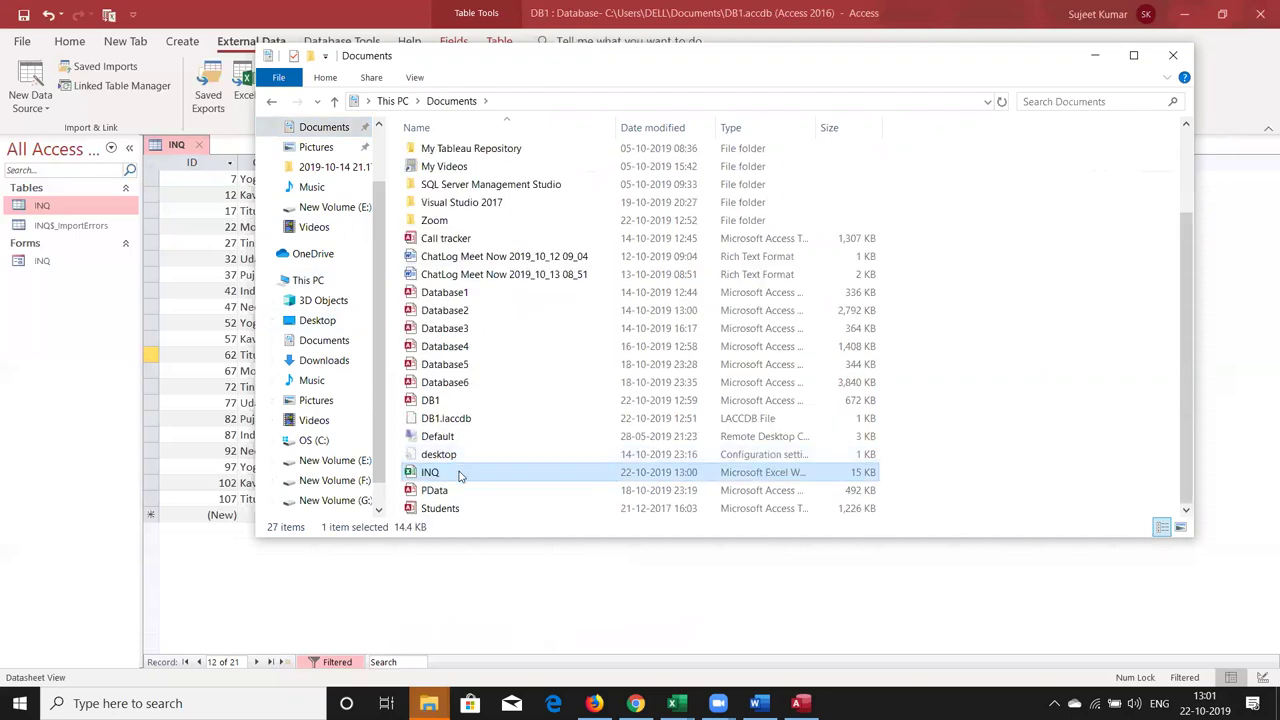
double_click(460, 474)
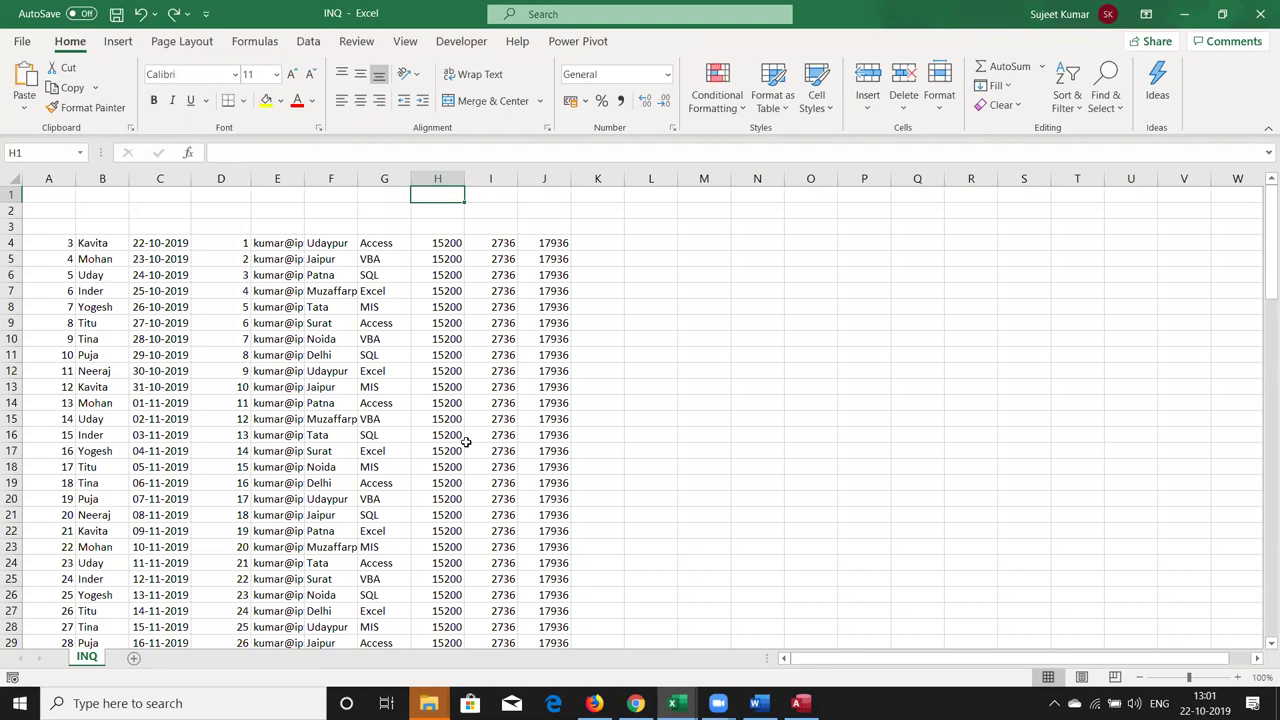
Step: Close the INQ workbook and return to the MIS-filtered INQ datasheet in Access
left_click(1260, 14)
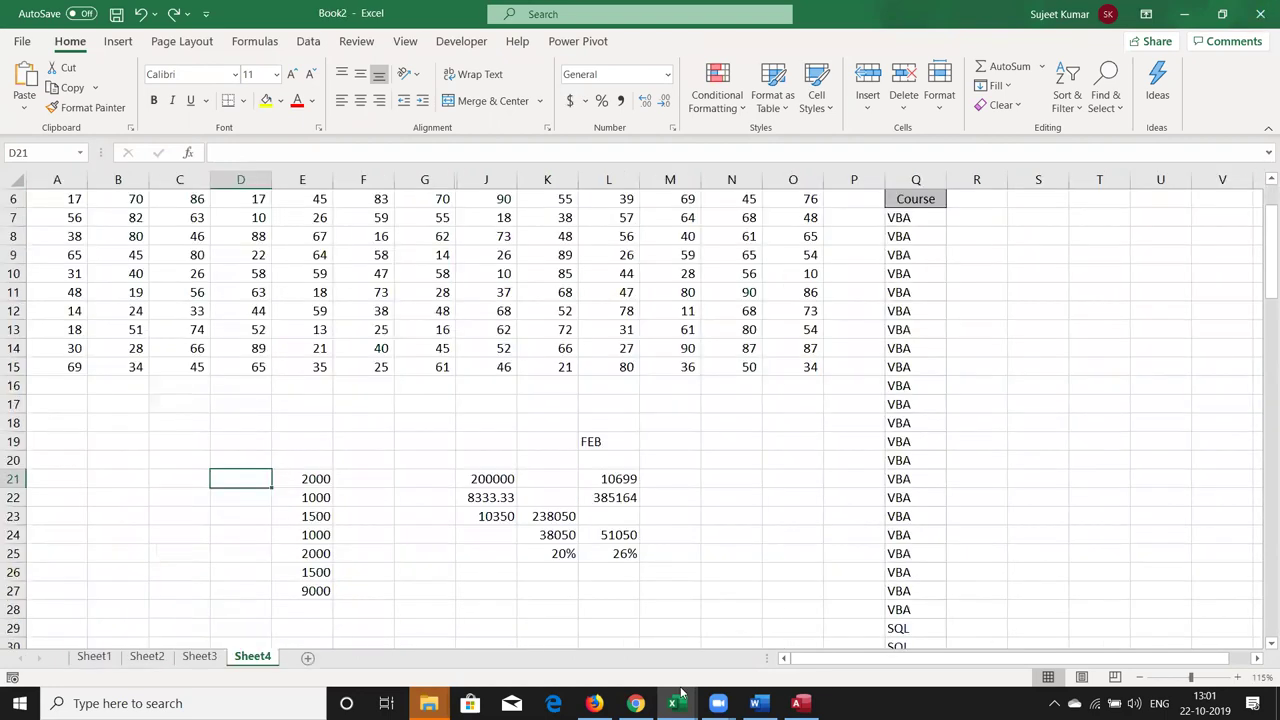
left_click(636, 703)
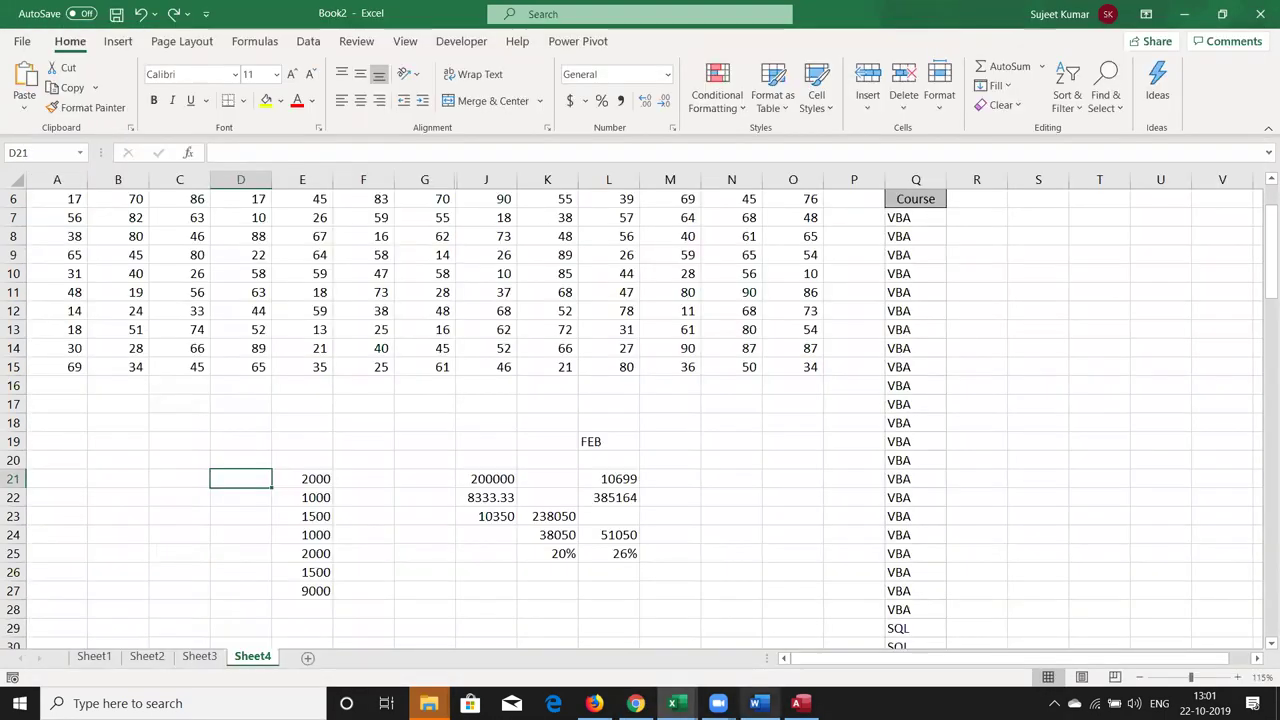
left_click(799, 703)
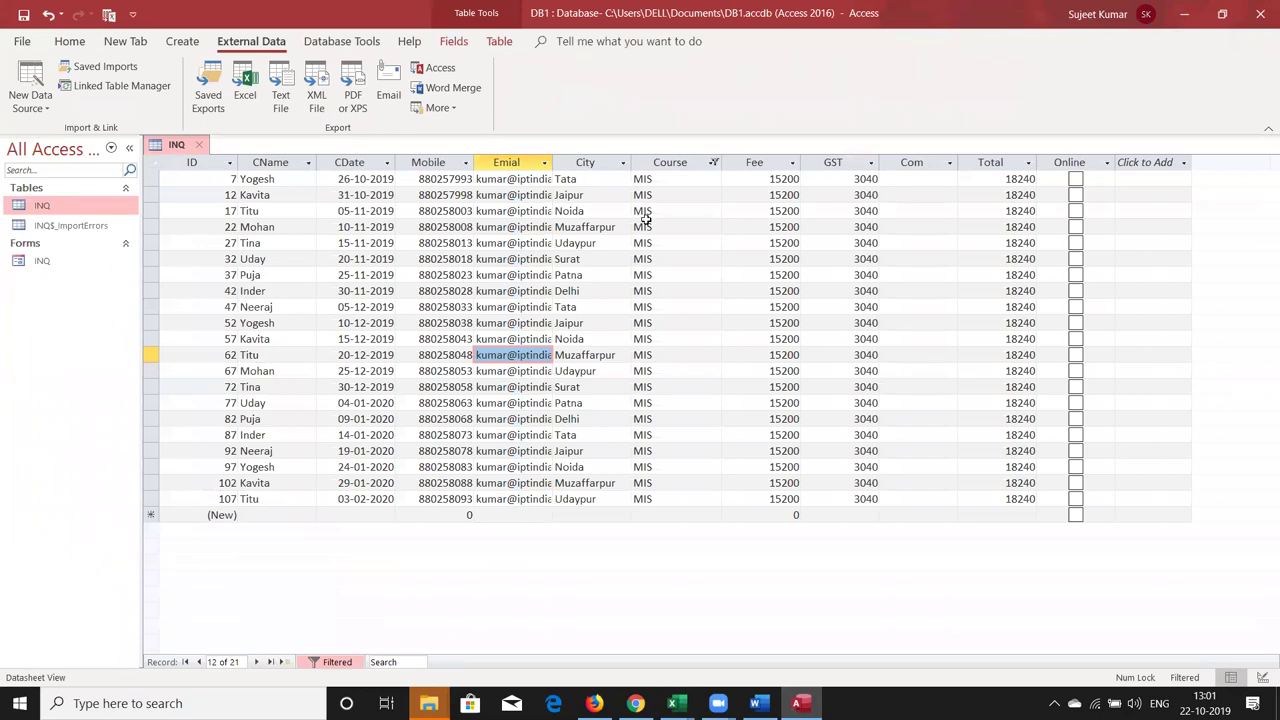
Step: Clear the Course filter to restore all 109 records, then select the CDate column
left_click(714, 163)
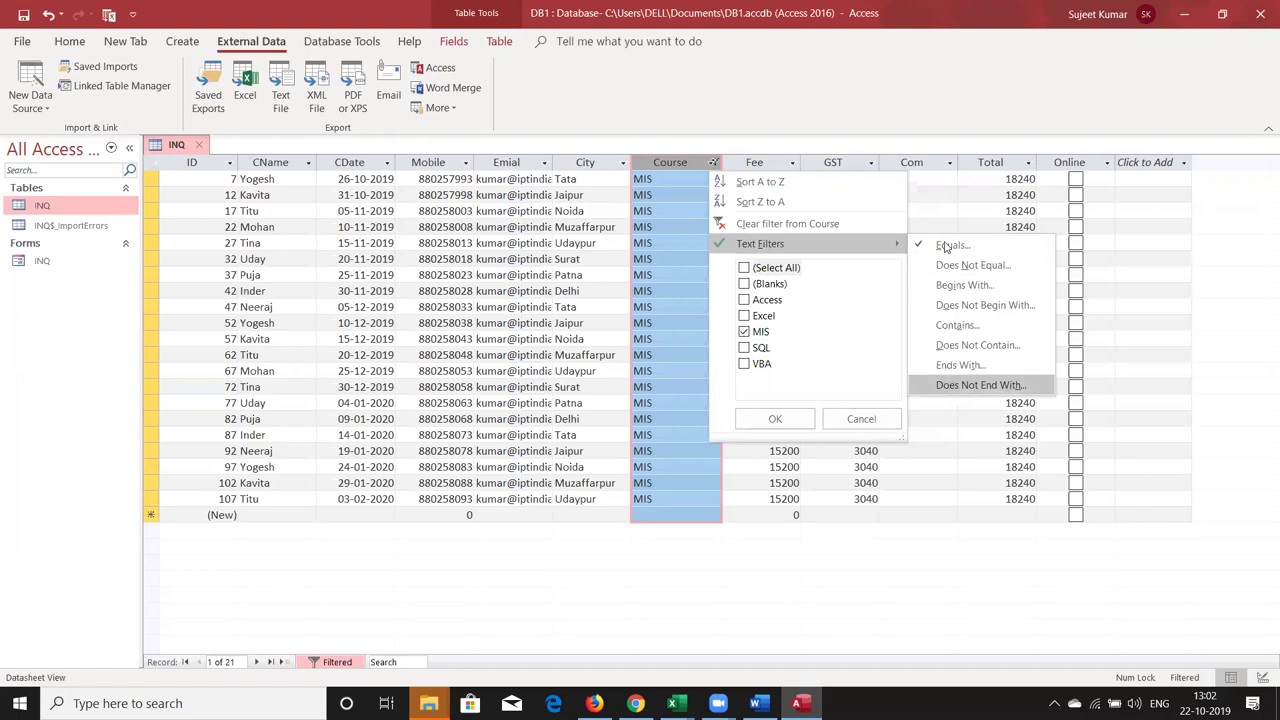
left_click(765, 224)
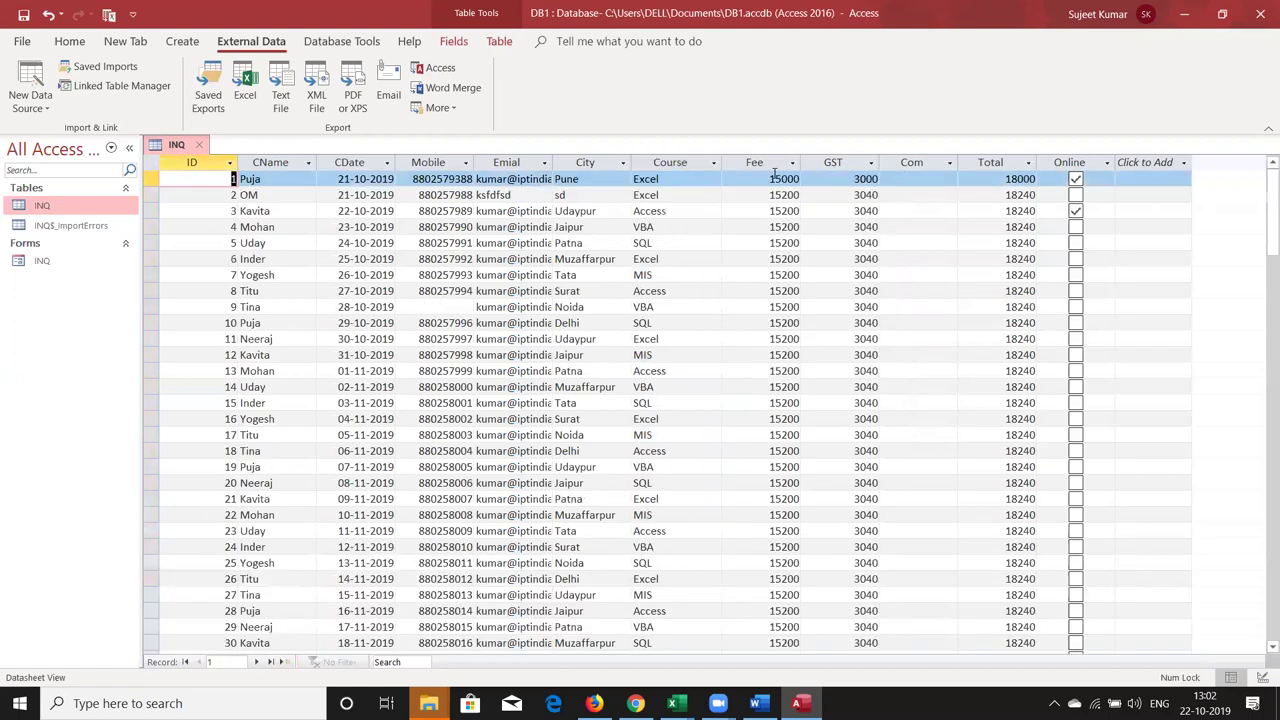
left_click(773, 167)
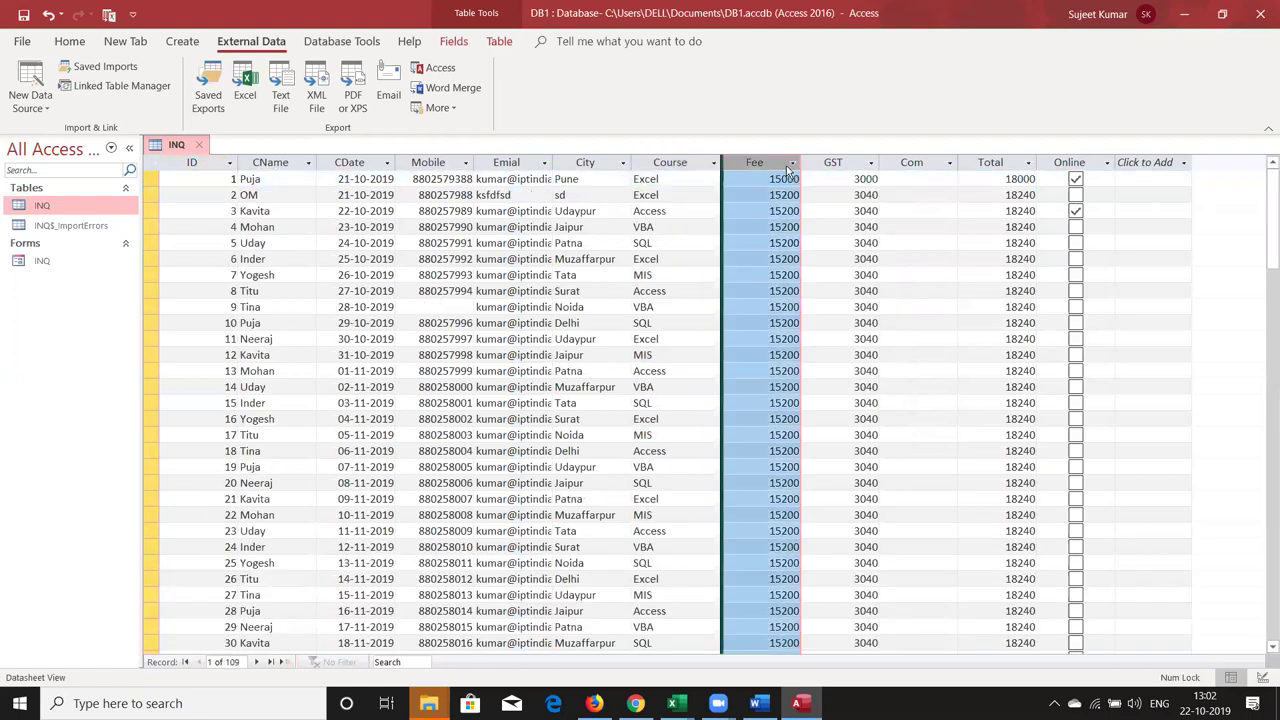
left_click(791, 164)
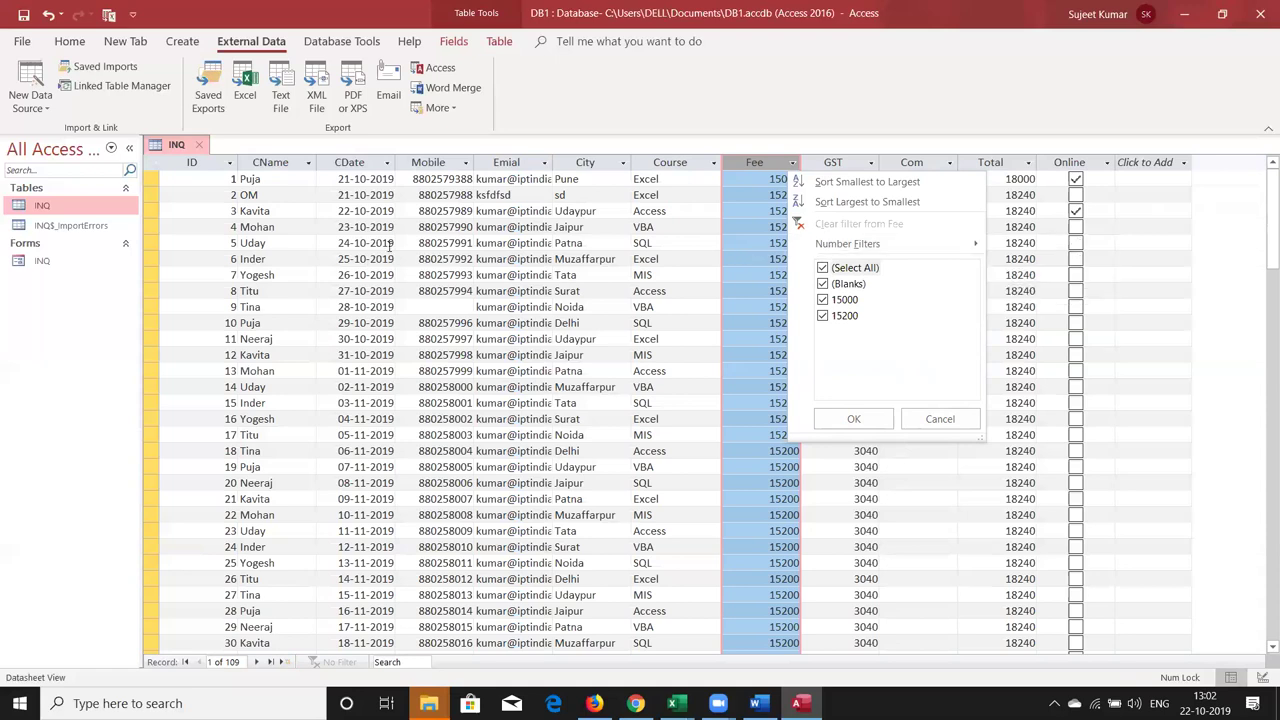
left_click(284, 230)
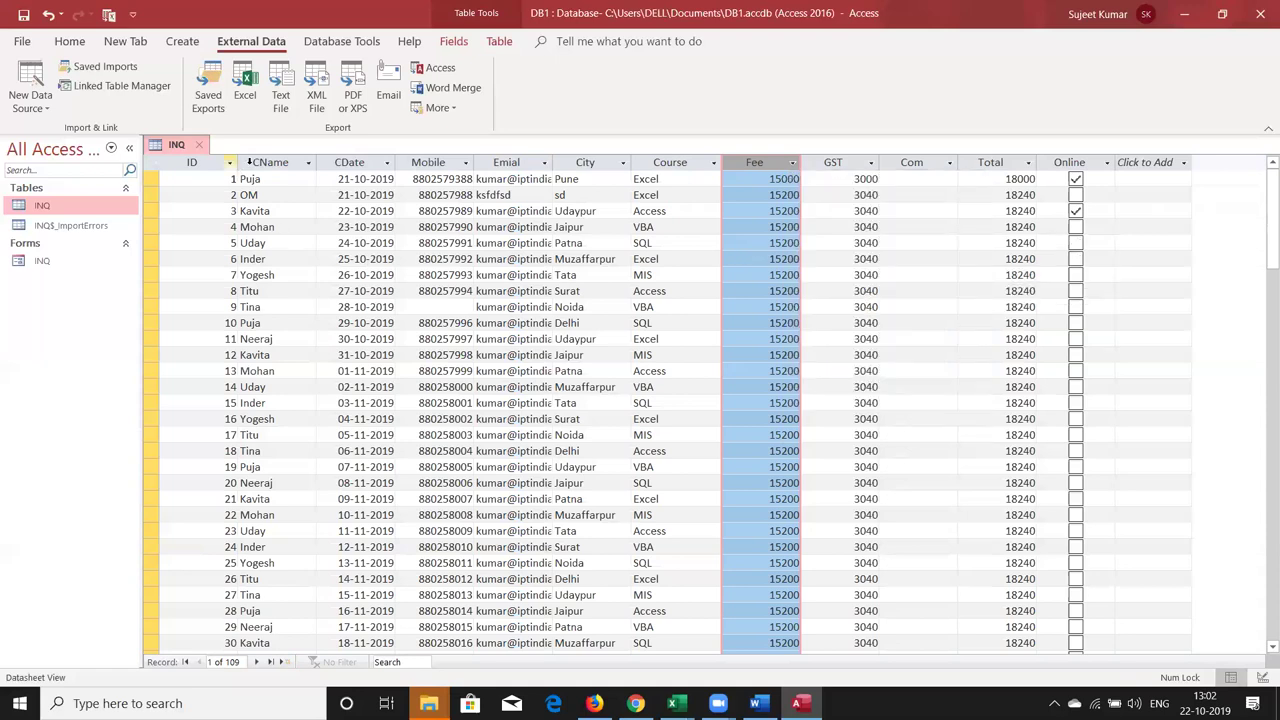
left_click(316, 162)
left_click(388, 164)
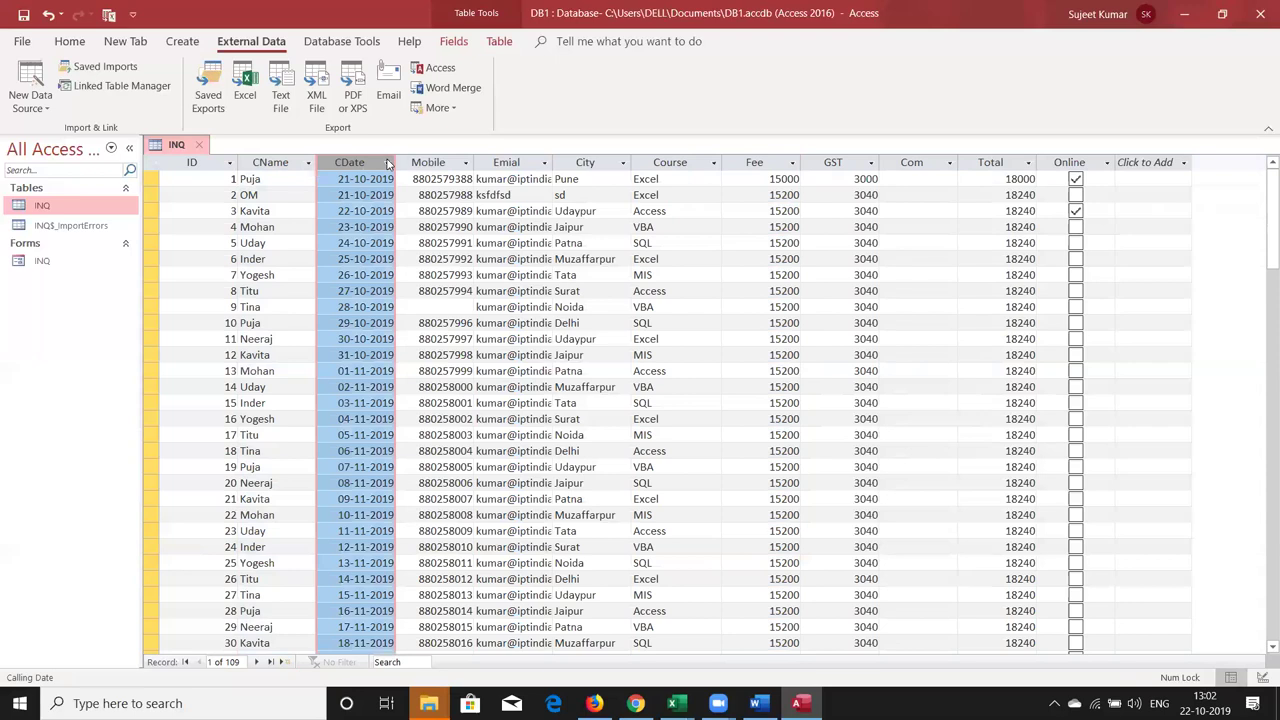
left_click(388, 164)
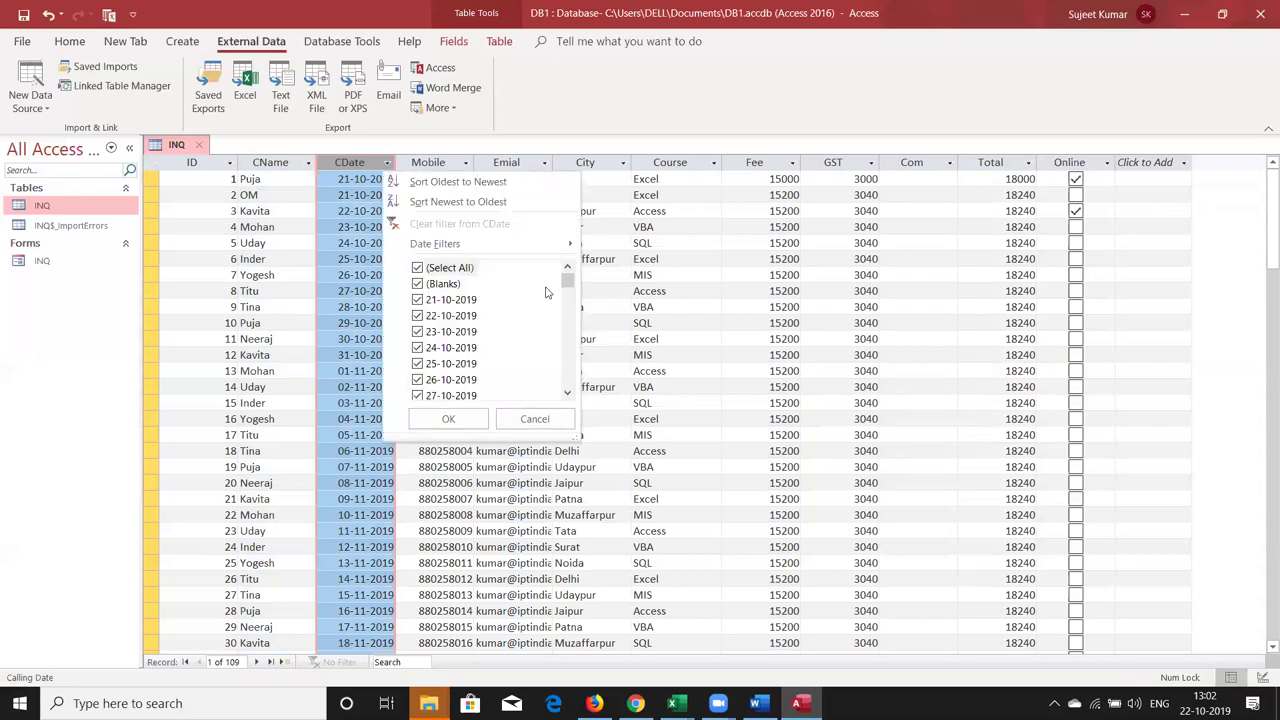
left_click(507, 249)
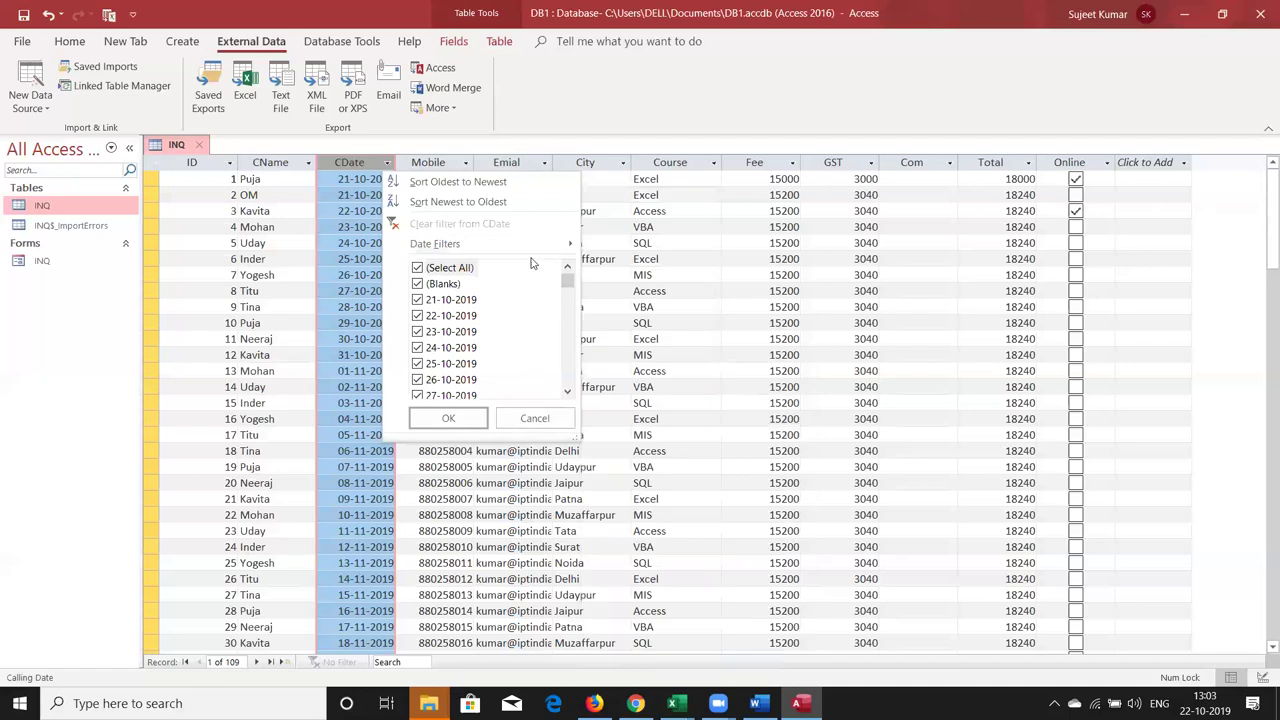
mouse_move(435, 244)
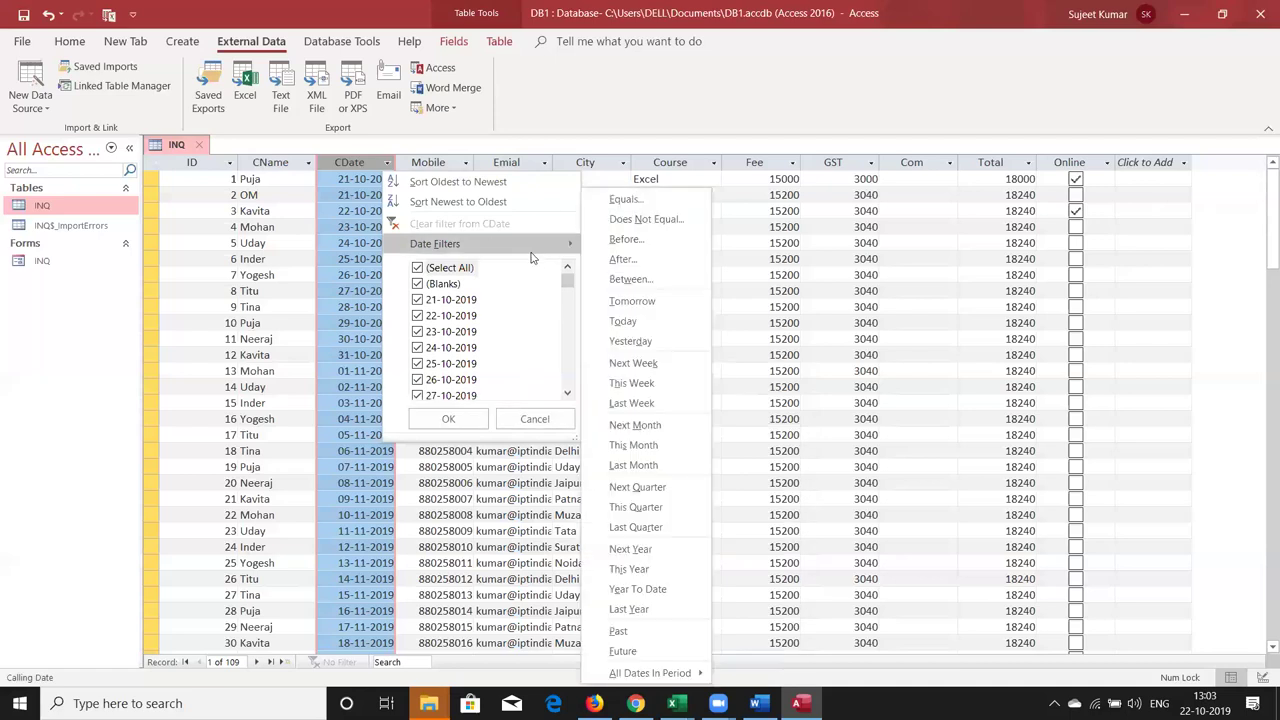
left_click(388, 164)
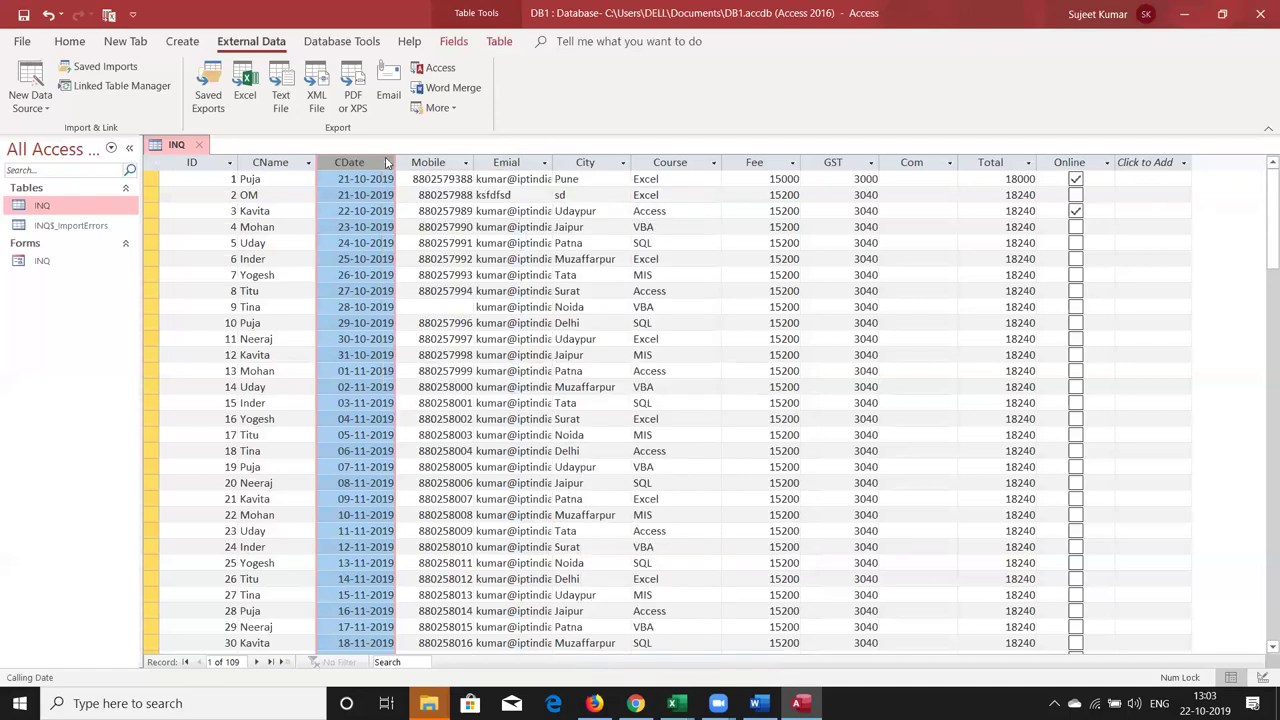
left_click(388, 164)
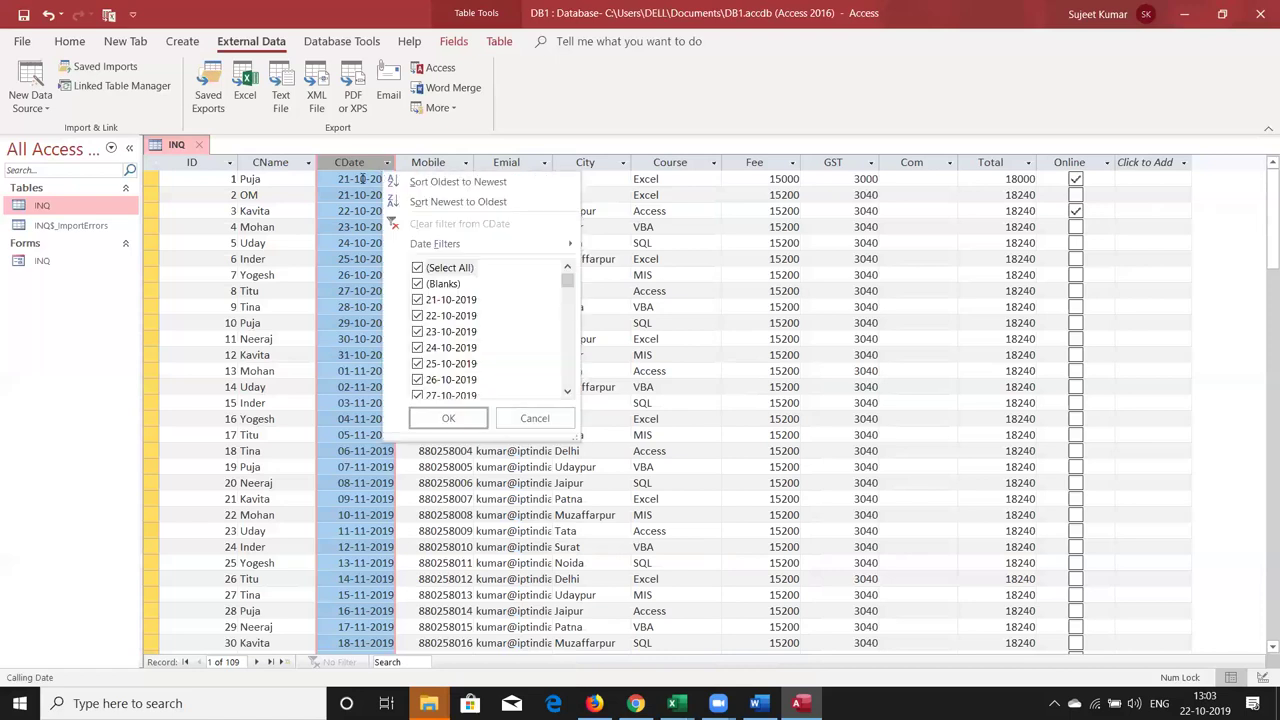
left_click(362, 179)
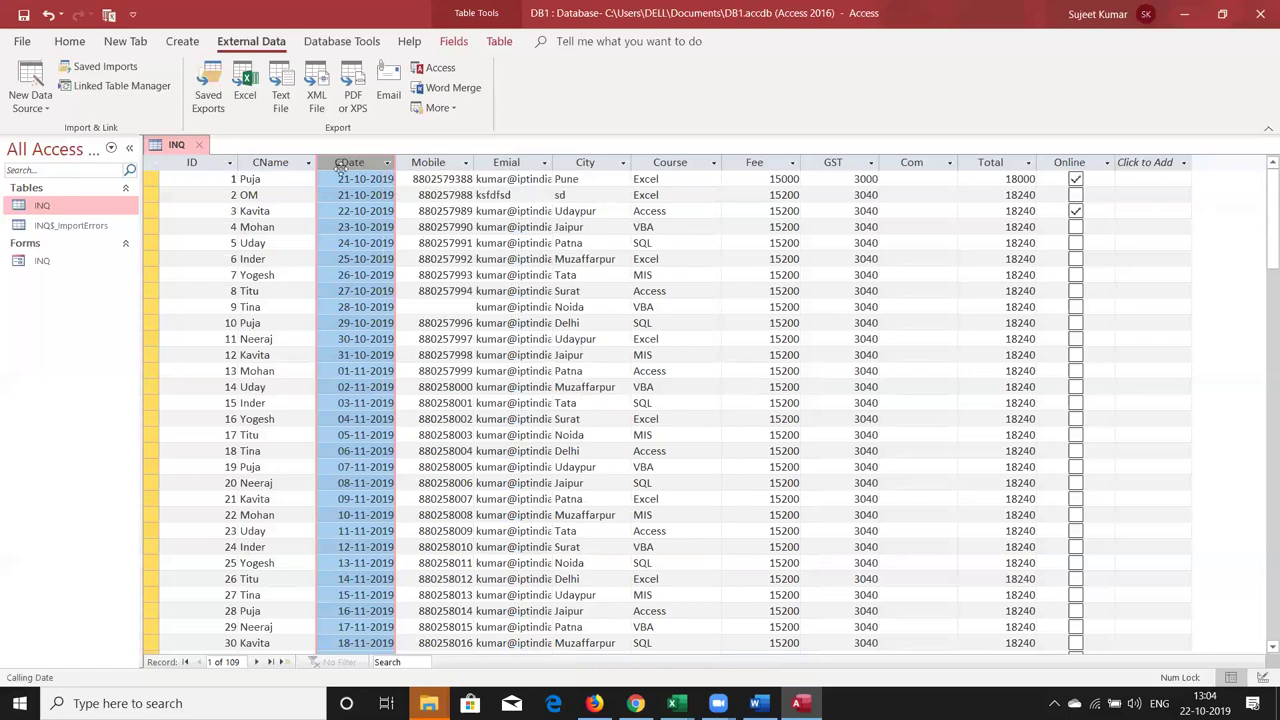
left_click(286, 162)
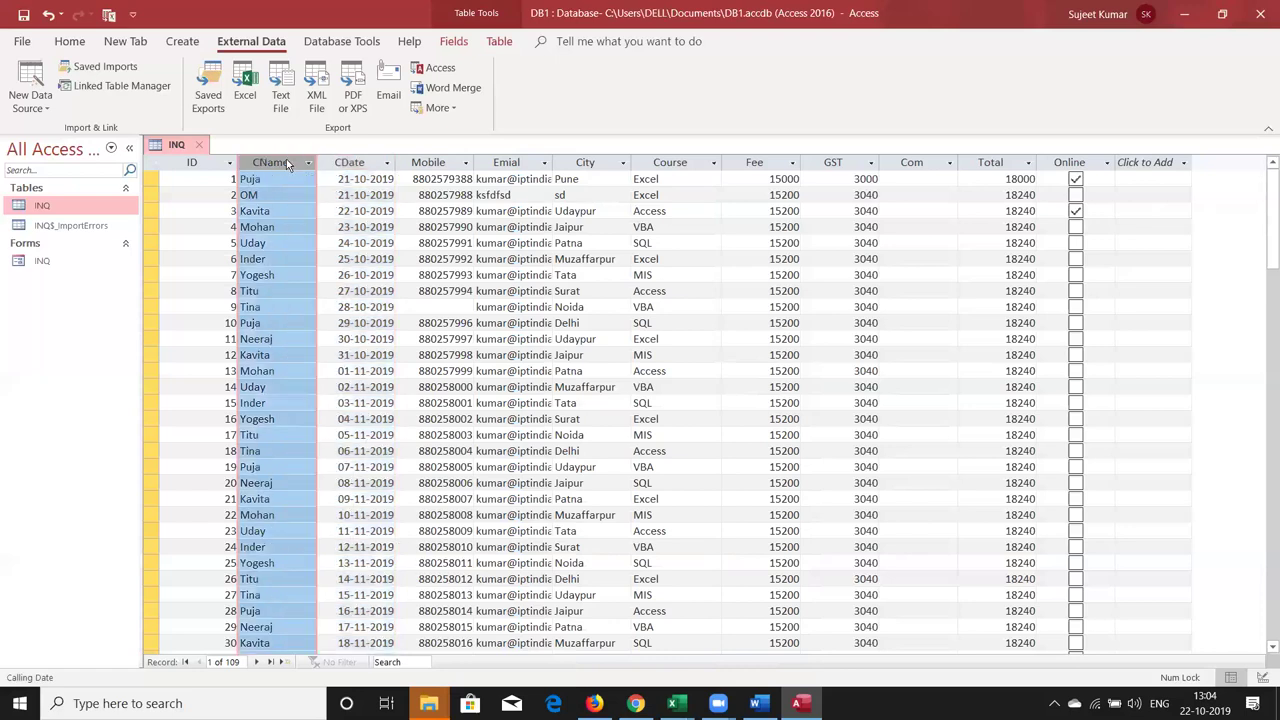
left_click(307, 163)
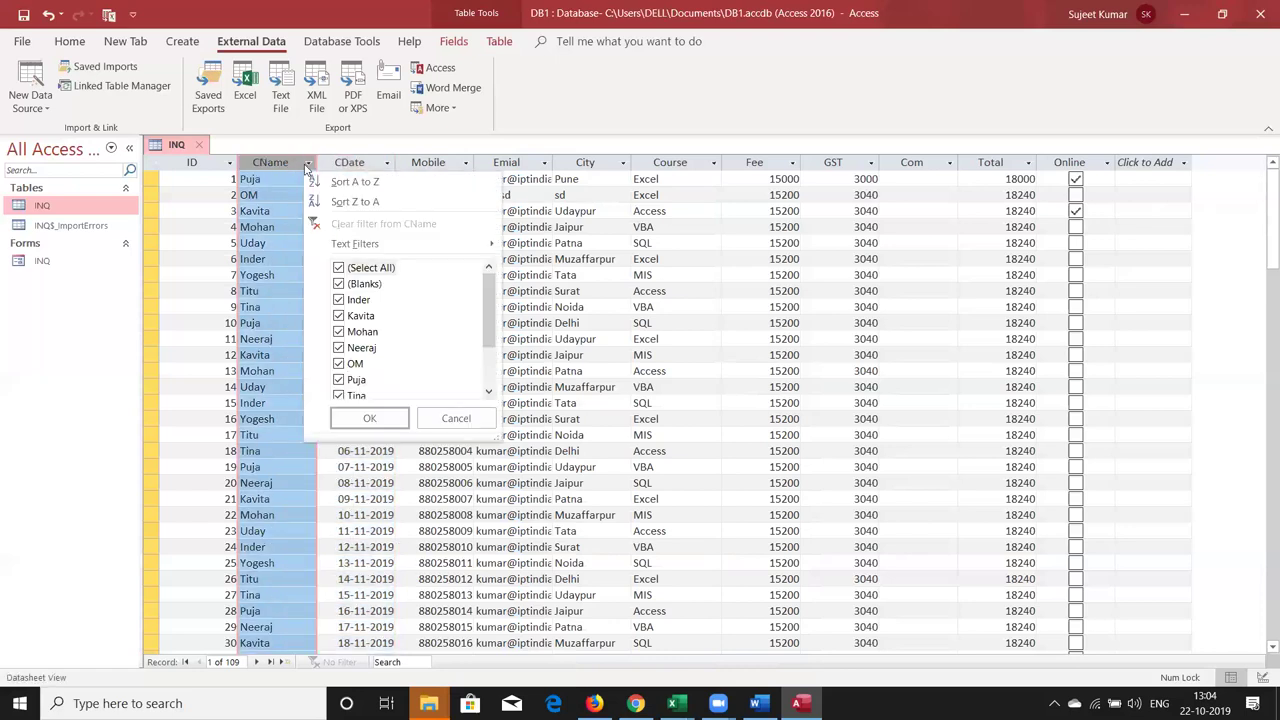
left_click(281, 187)
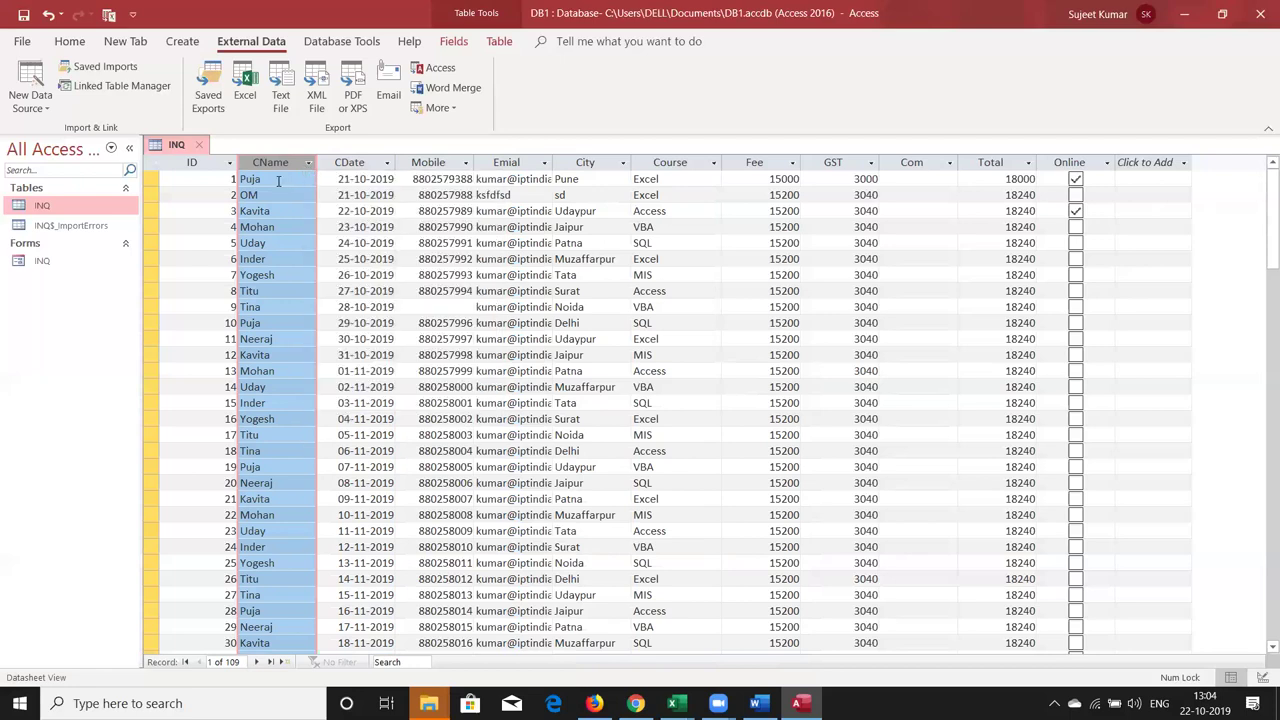
left_click(344, 194)
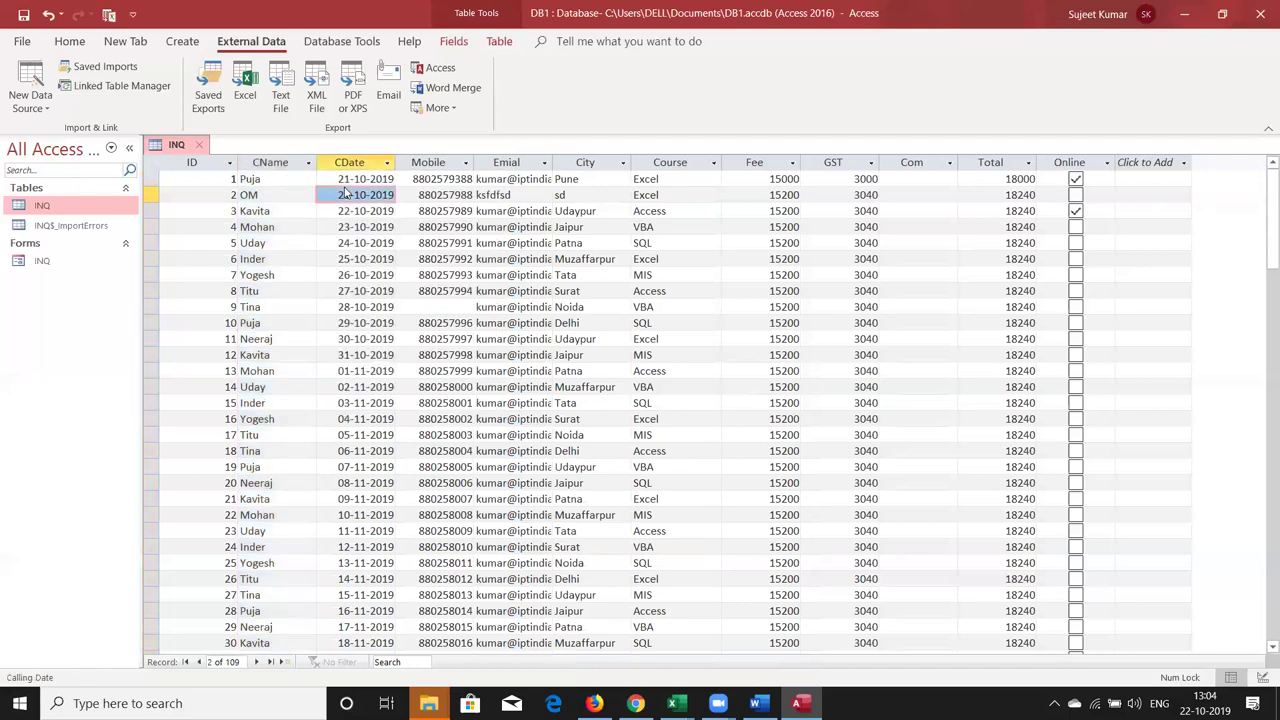
left_click(444, 184)
left_click(500, 183)
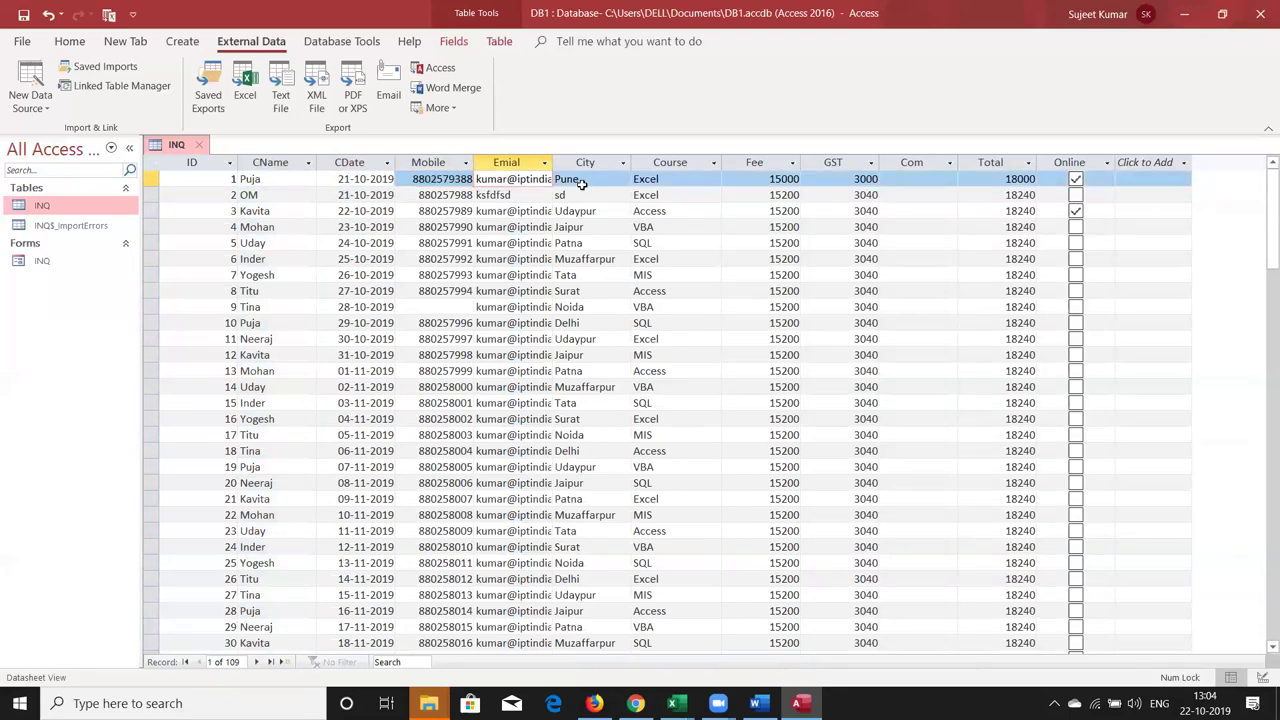
left_click(630, 180)
left_click(642, 181)
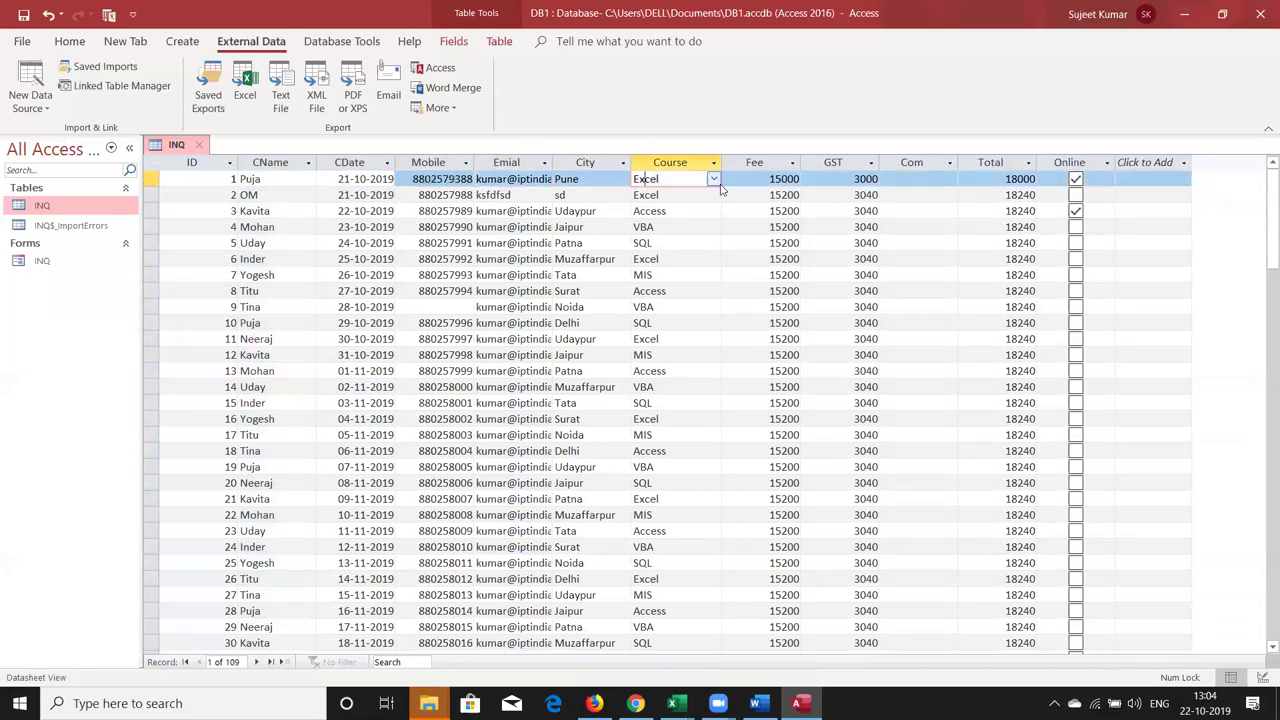
key("Tab")
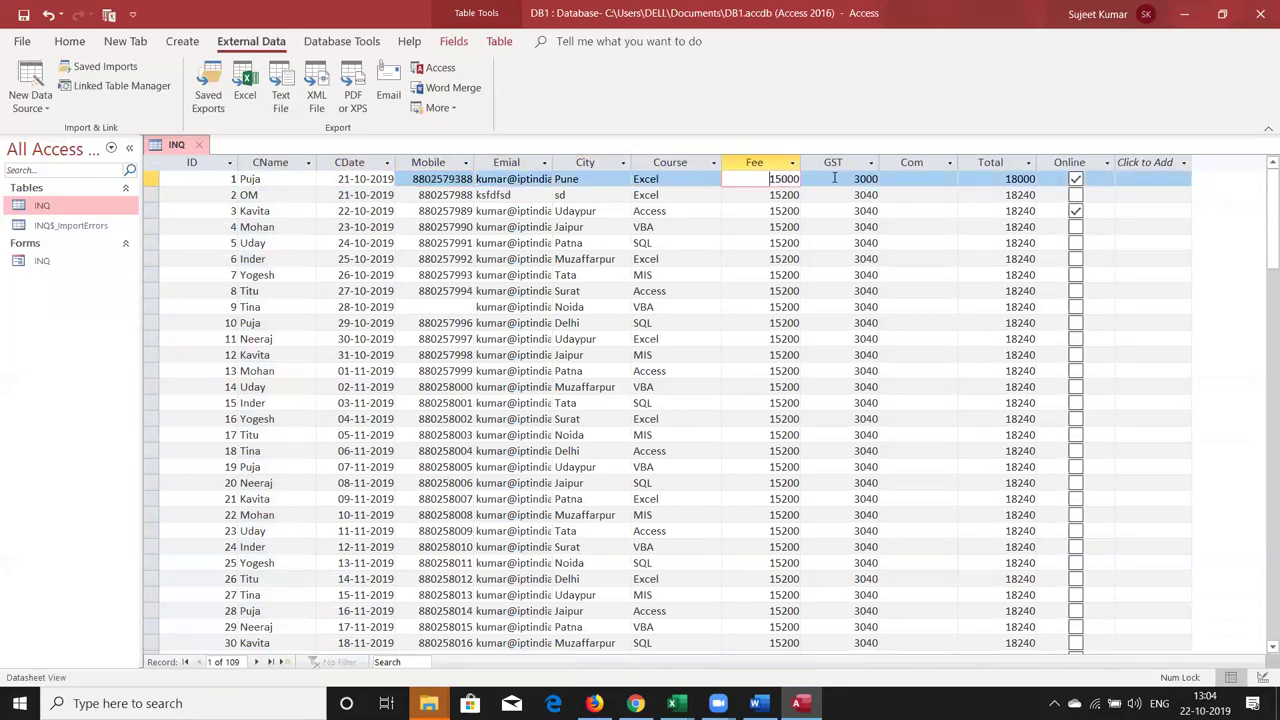
left_click(877, 178)
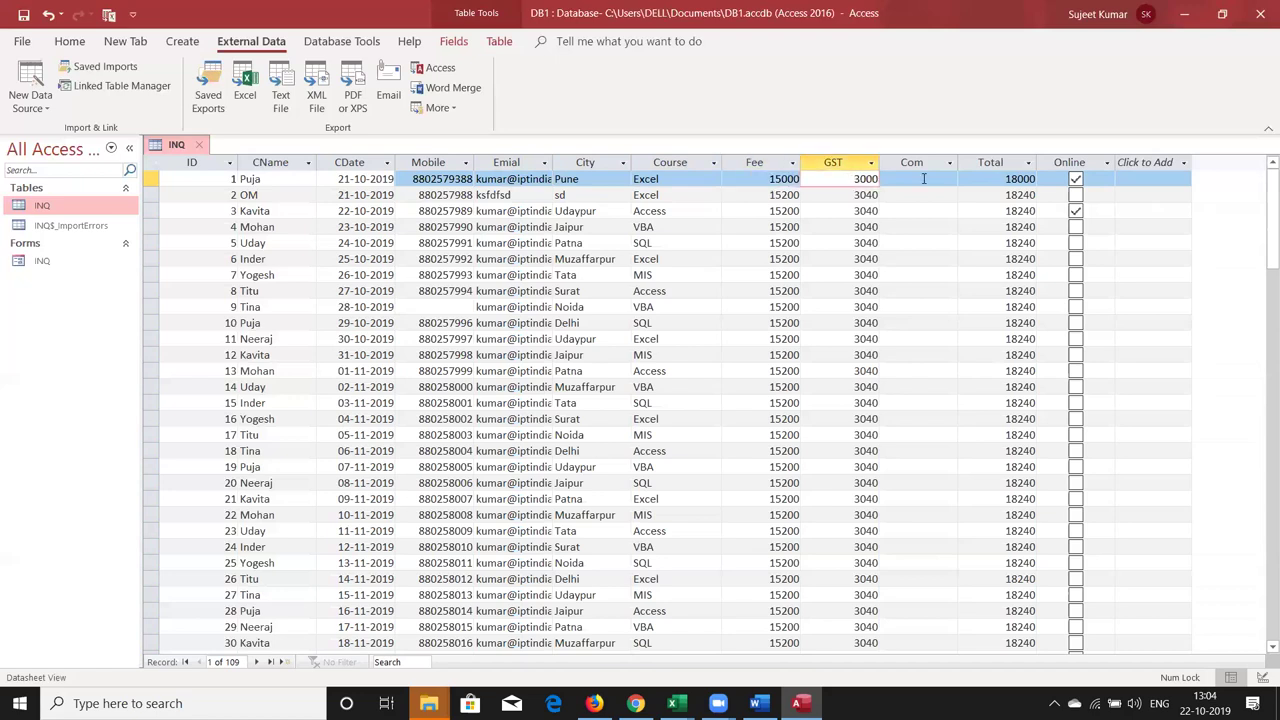
left_click(924, 178)
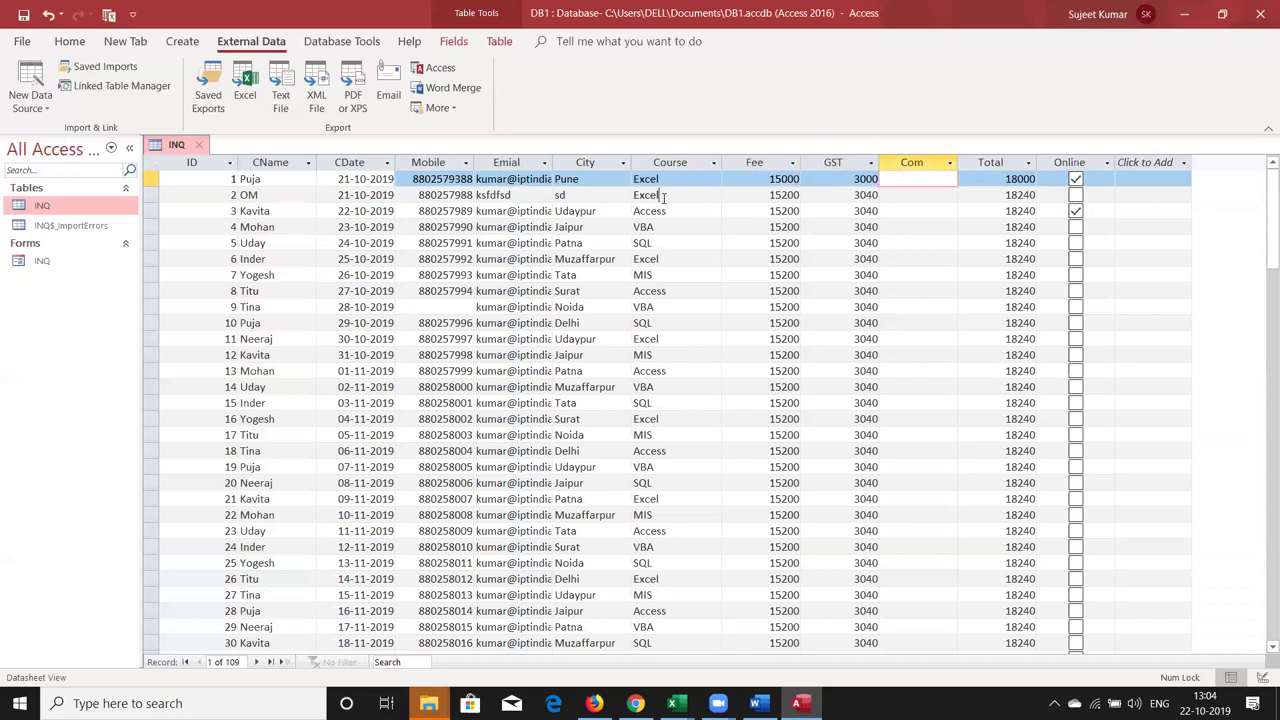
left_click(663, 197)
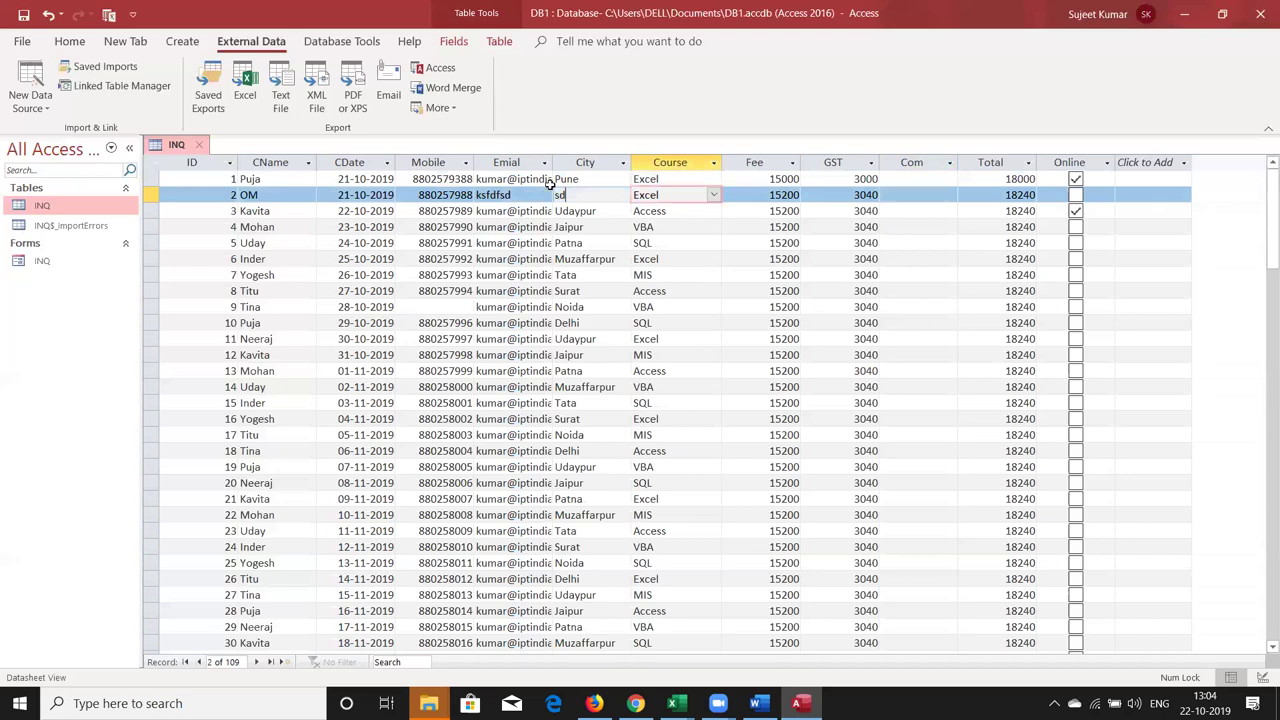
left_click(616, 197)
key("Up")
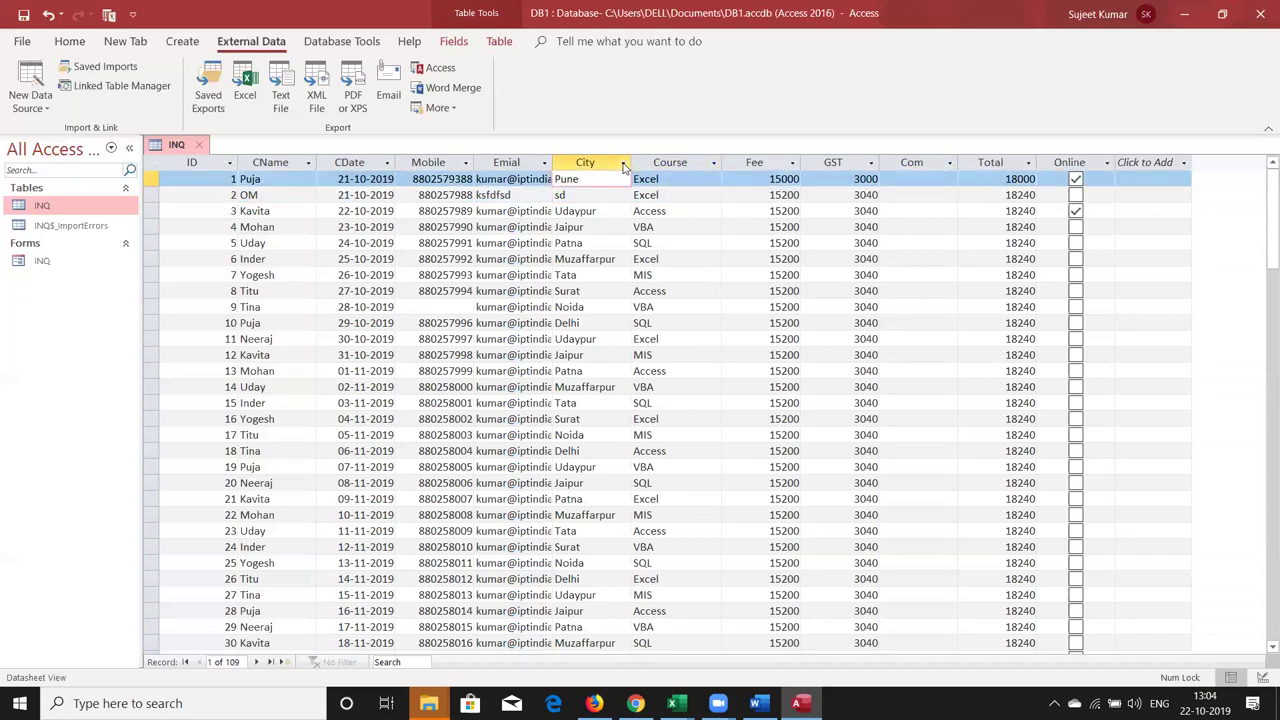
left_click(623, 164)
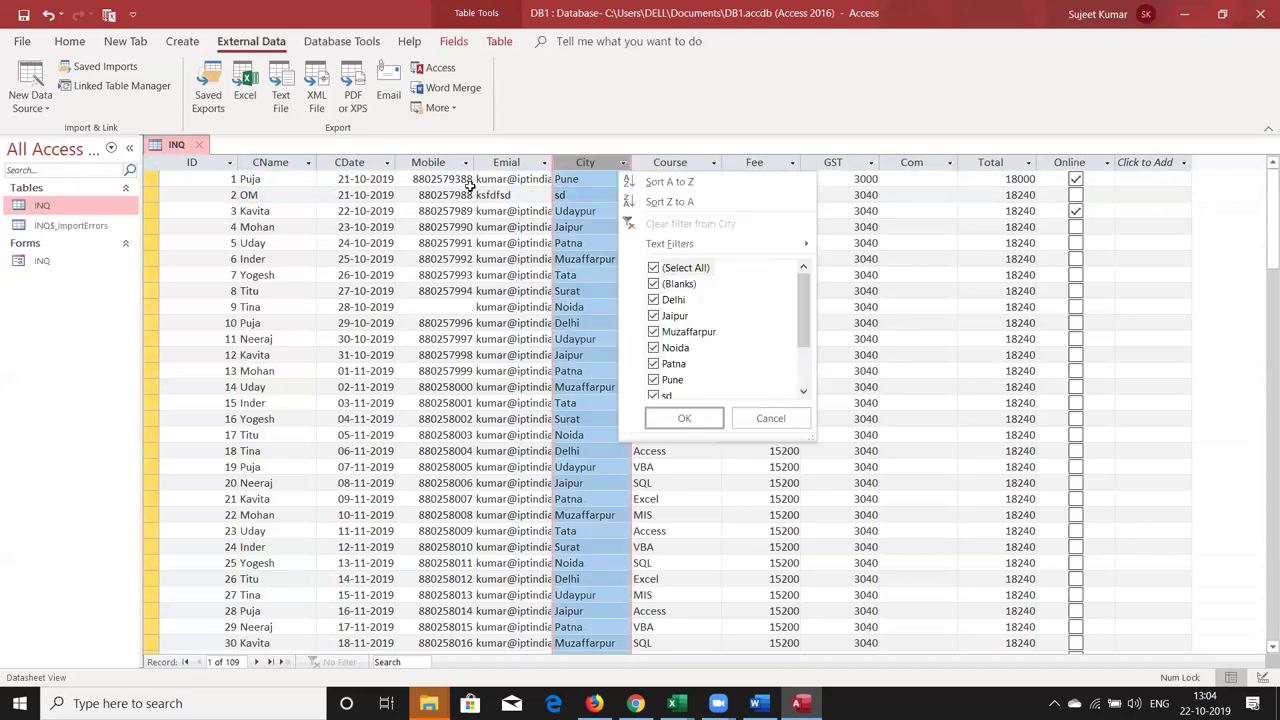
key("Escape")
left_click(403, 180)
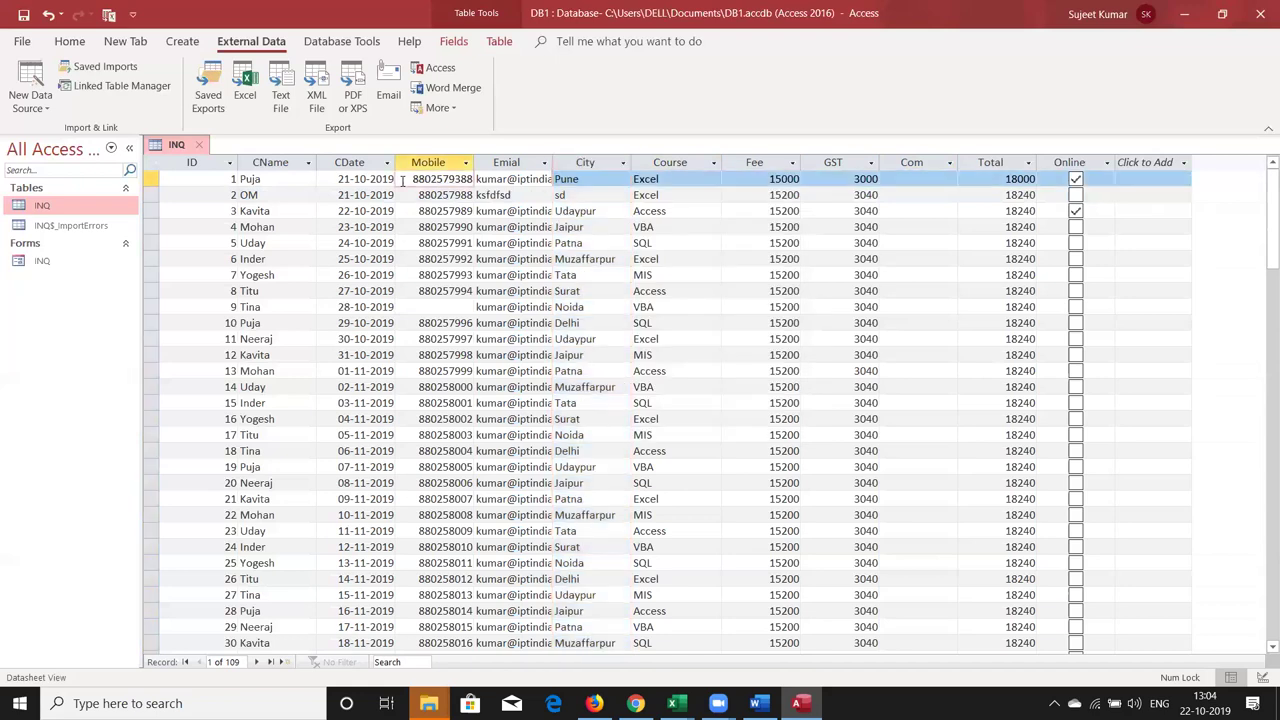
left_click(309, 163)
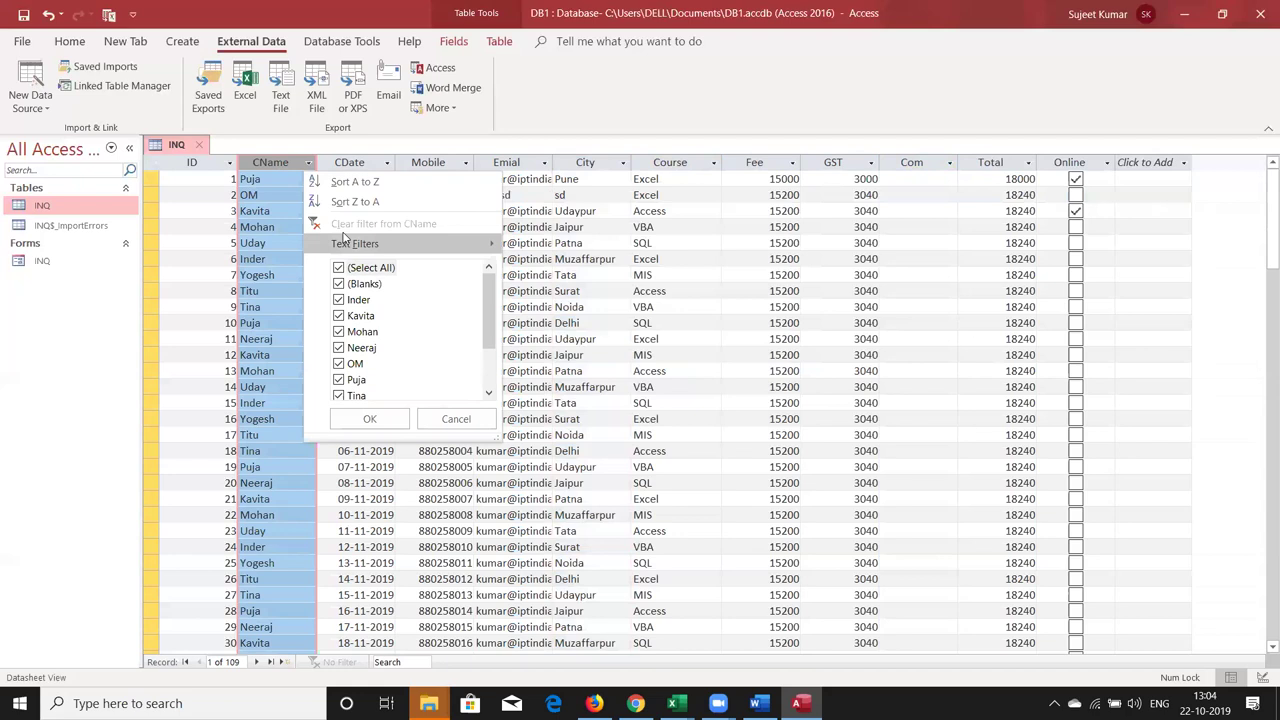
left_click(265, 248)
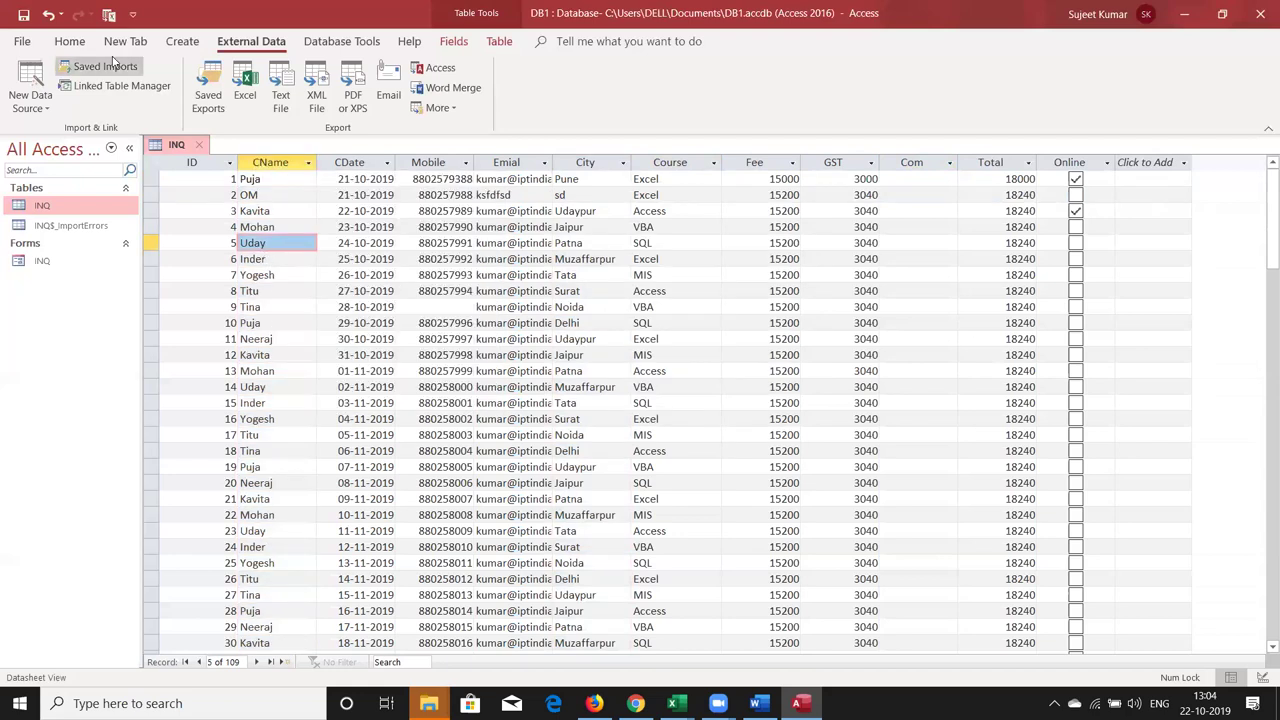
left_click(70, 44)
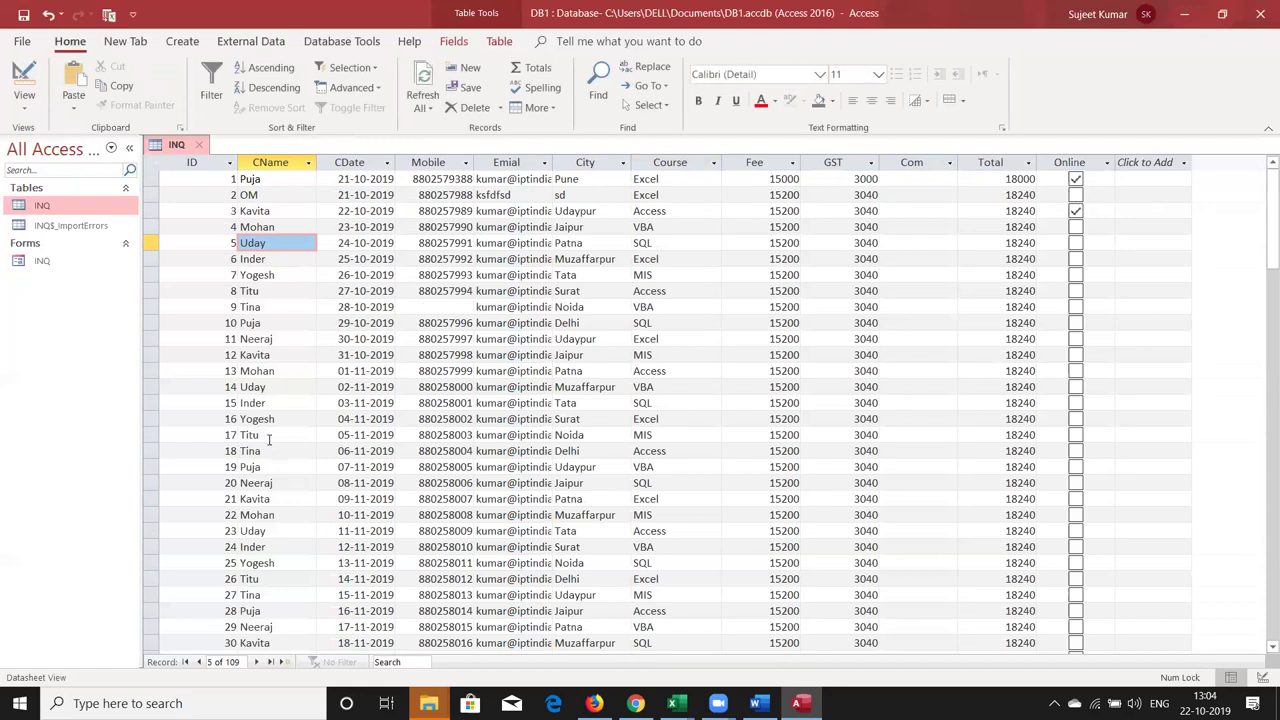
left_click(268, 437)
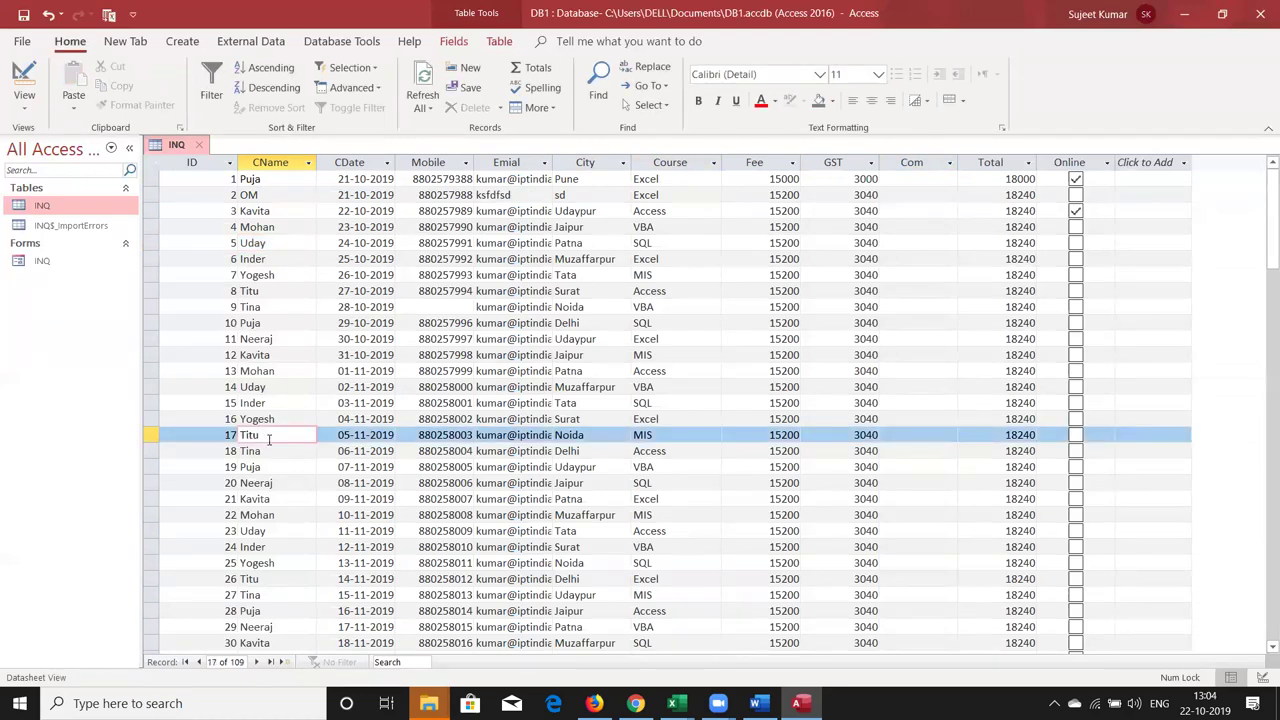
left_click(340, 69)
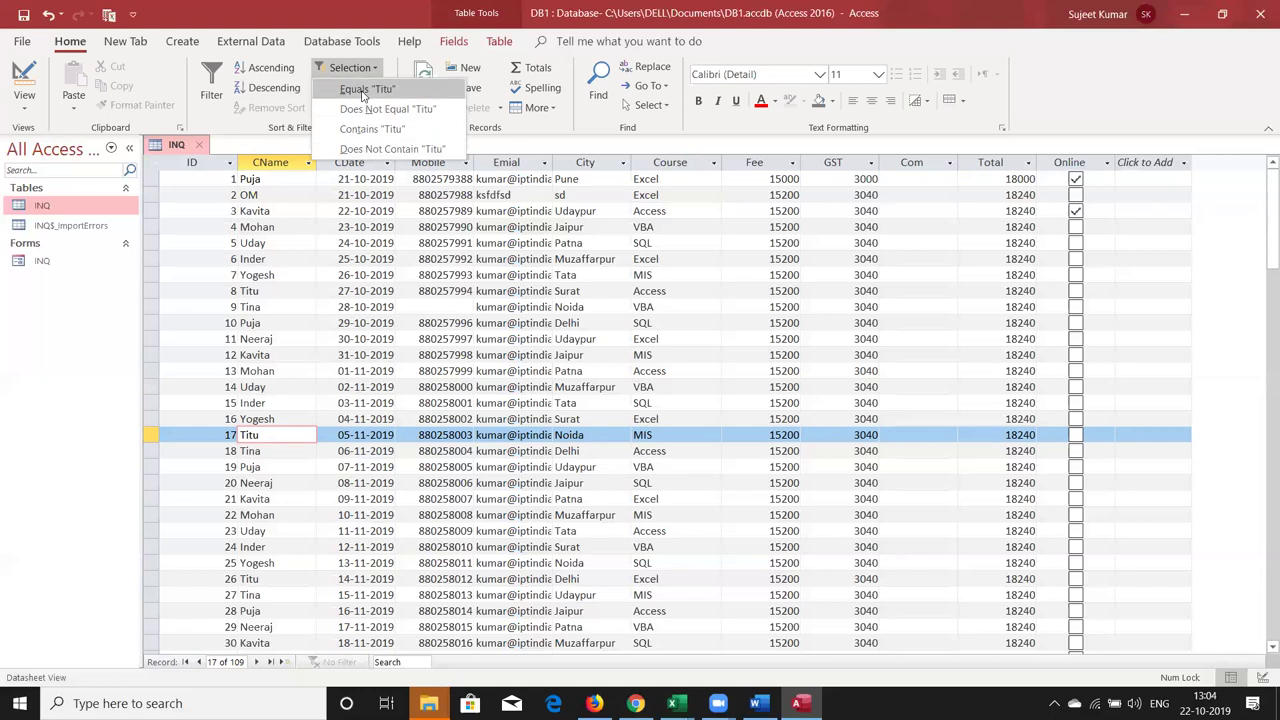
left_click(407, 354)
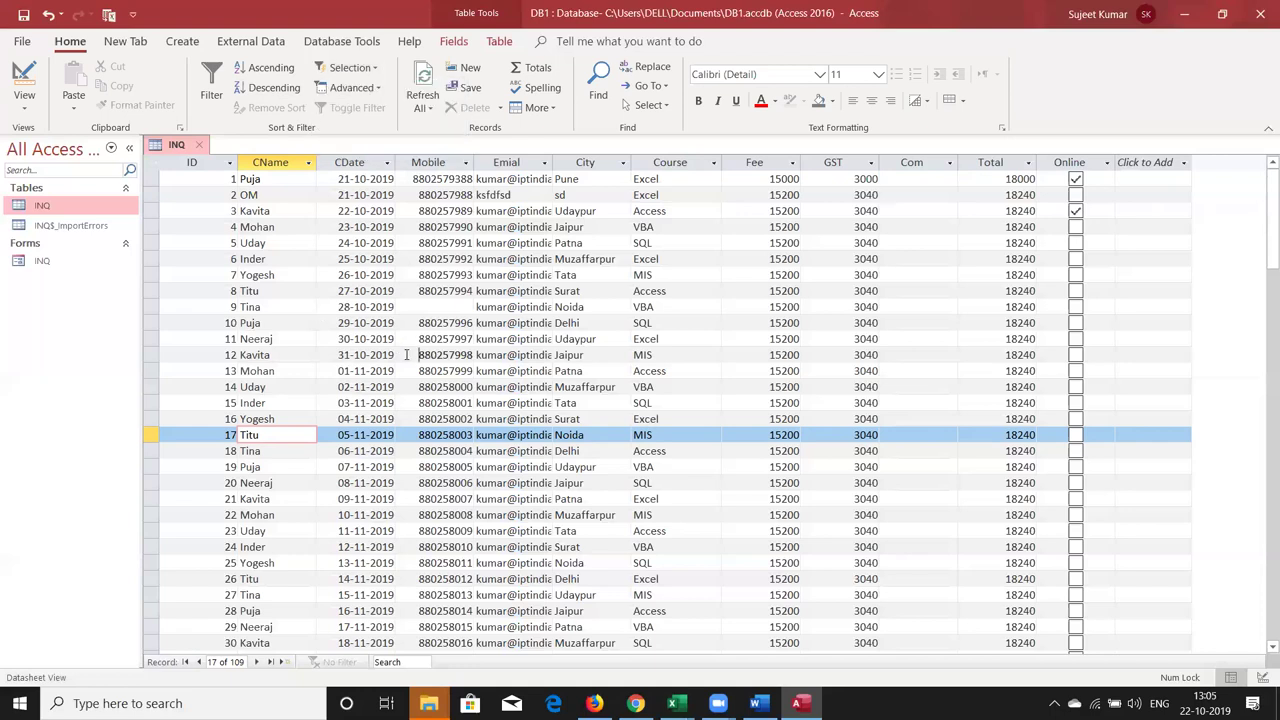
left_click(412, 355)
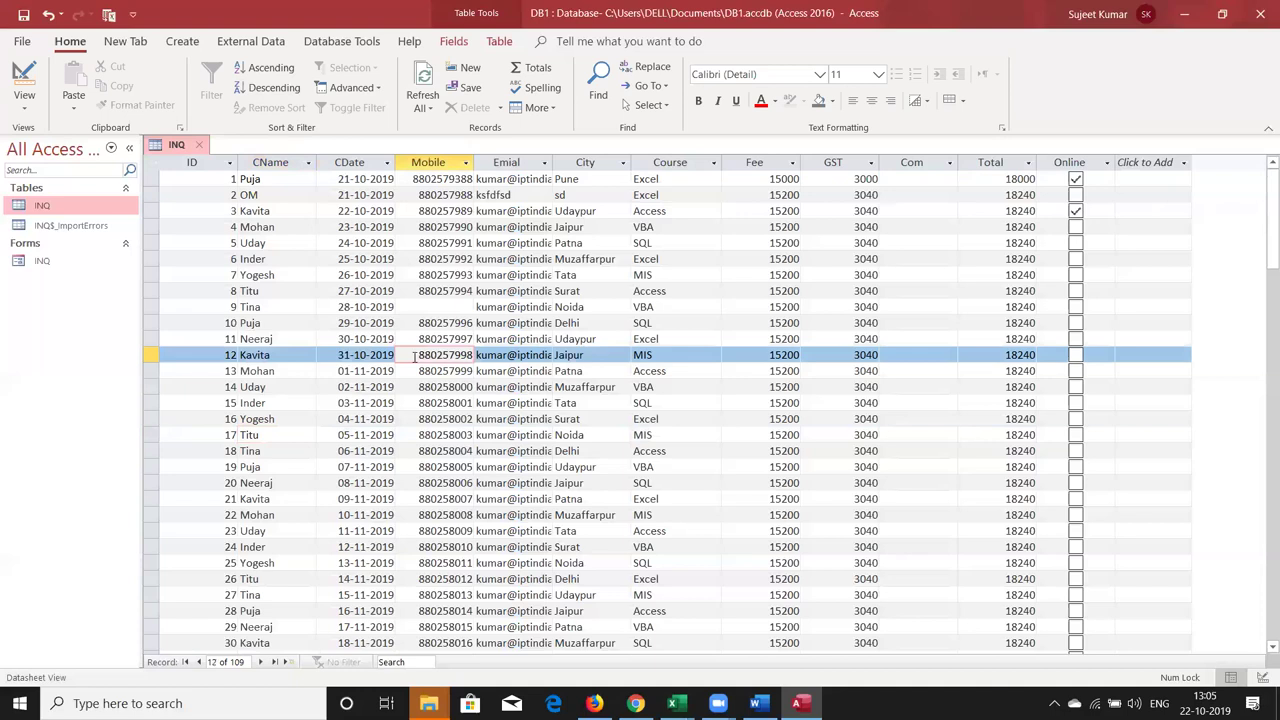
left_click(446, 386)
double_click(440, 388)
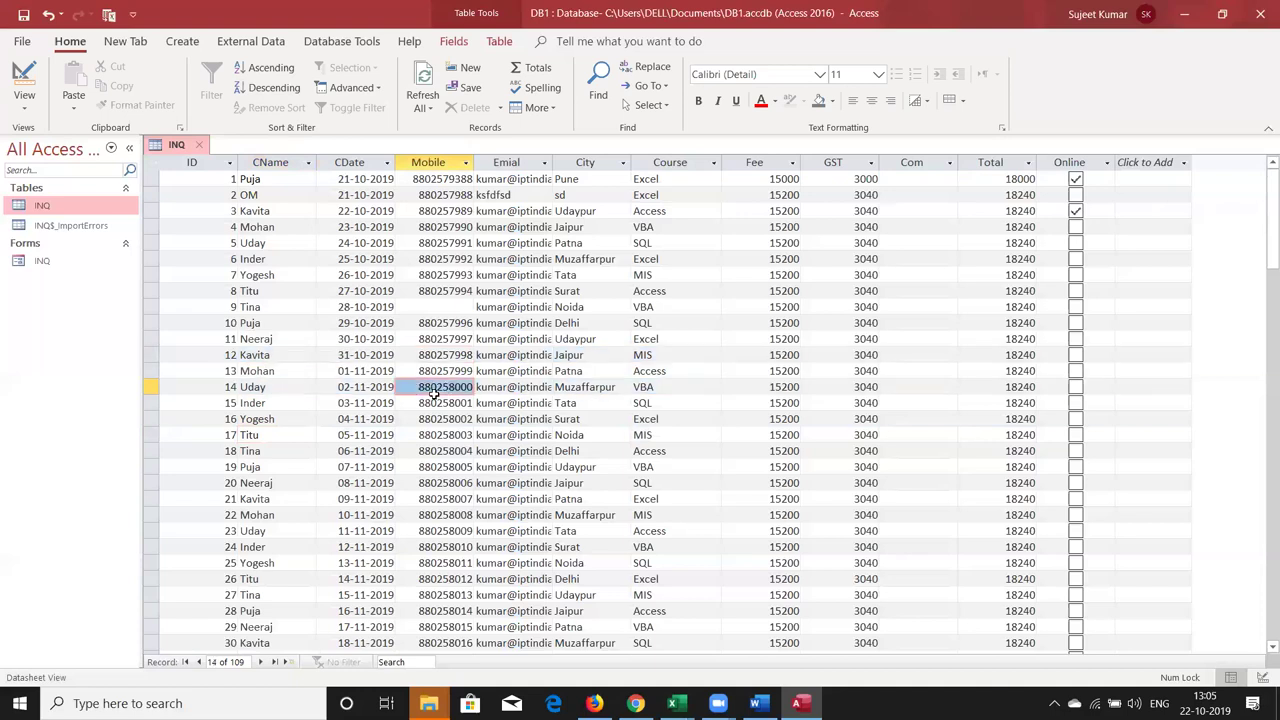
key("ctrl+c")
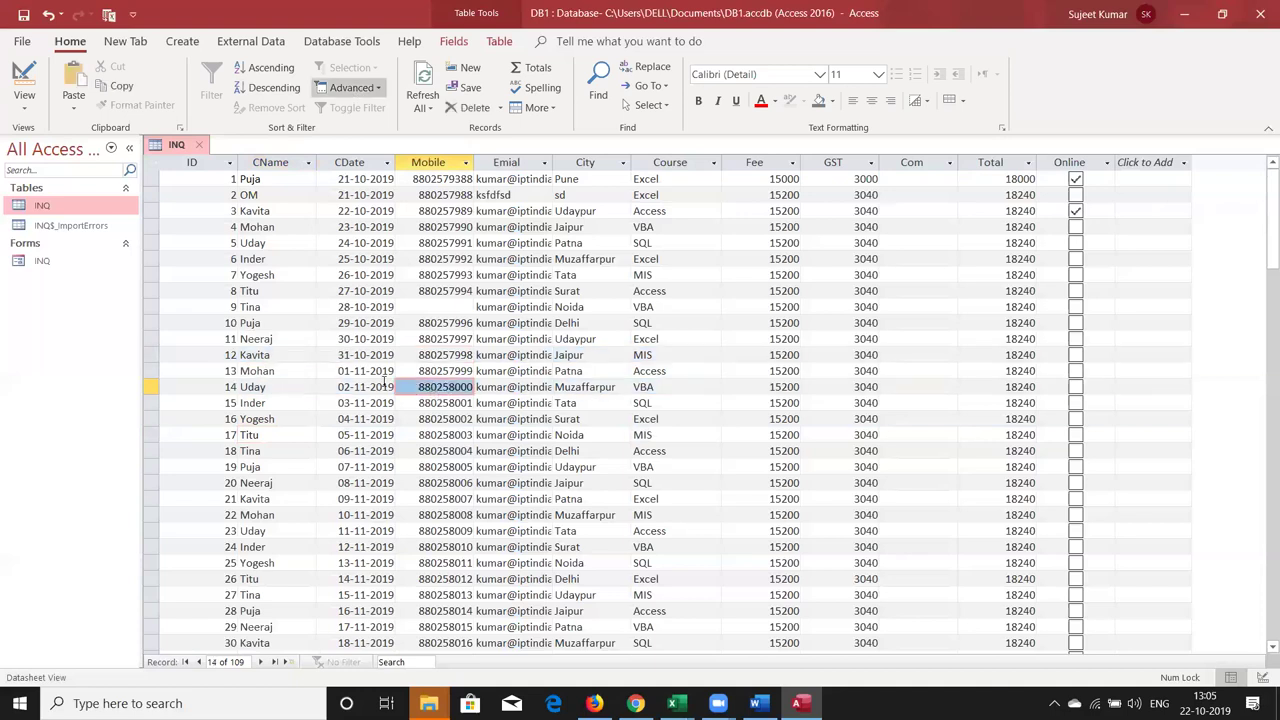
key("shift+space")
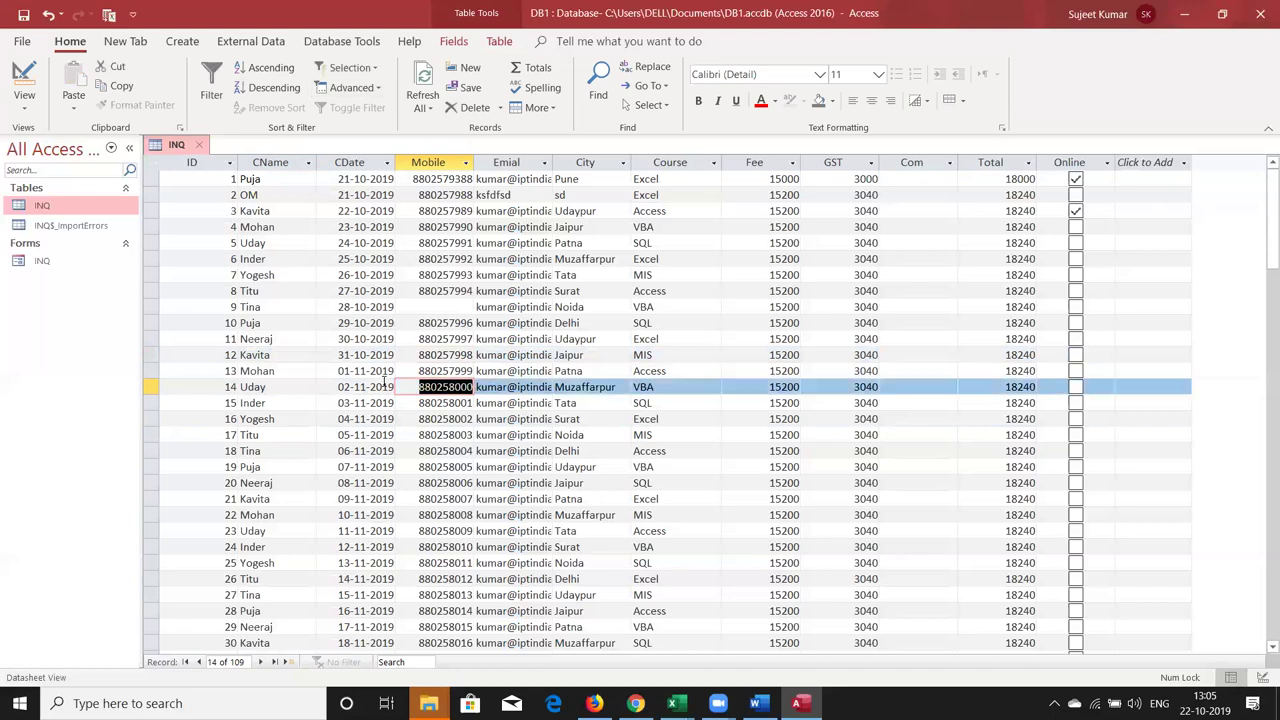
key("shift+Tab")
key("Tab")
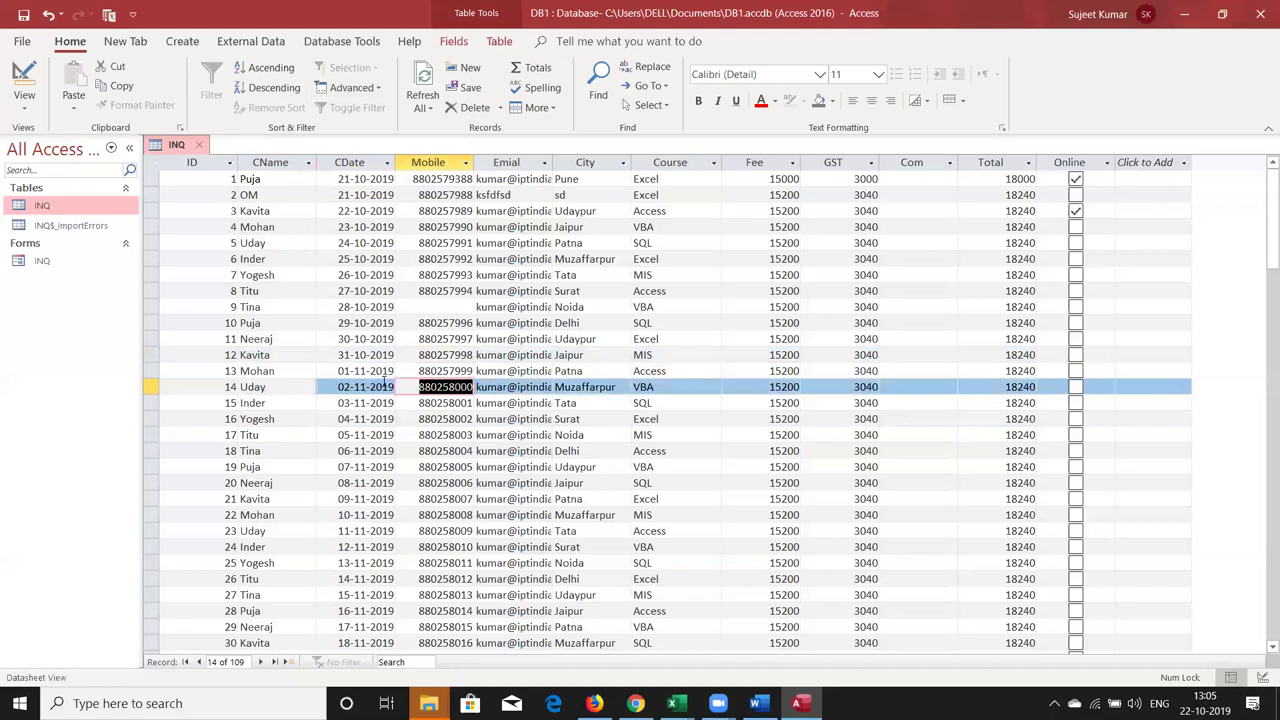
key("shift+Tab")
key("Tab")
key("Tab")
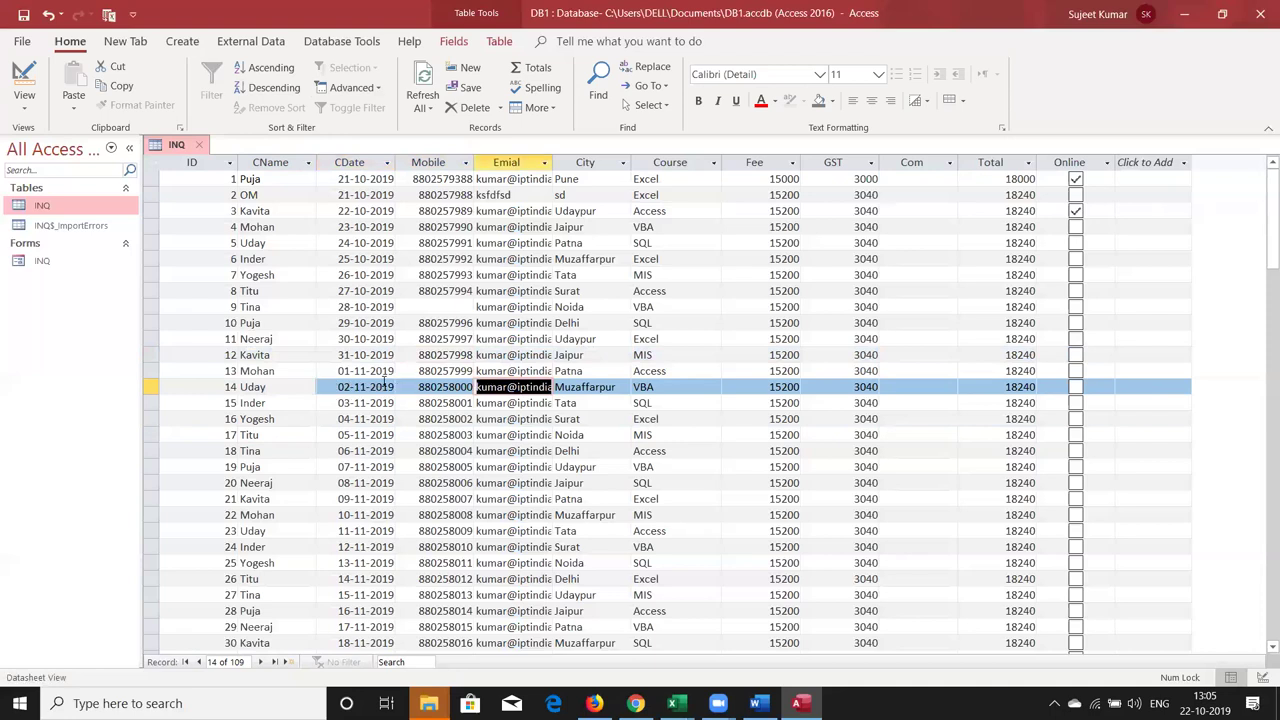
key("Tab")
key("Tab")
key("Tab")
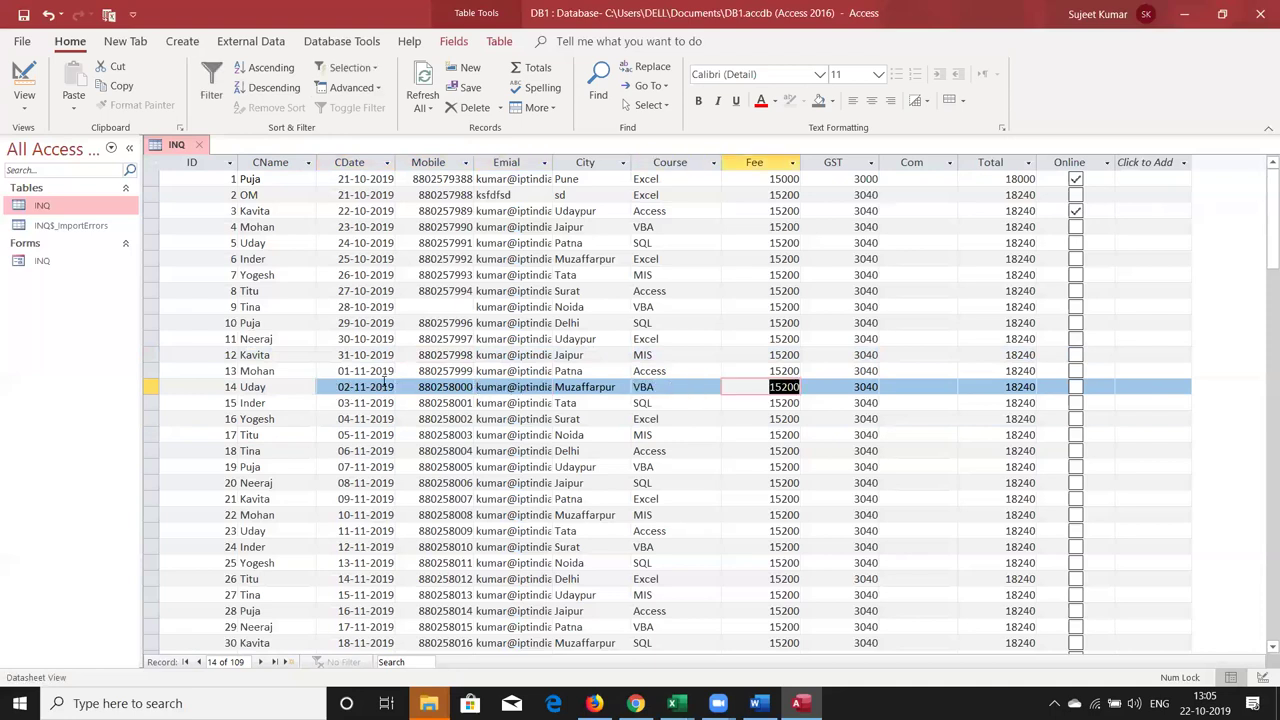
key("Tab")
key("Tab")
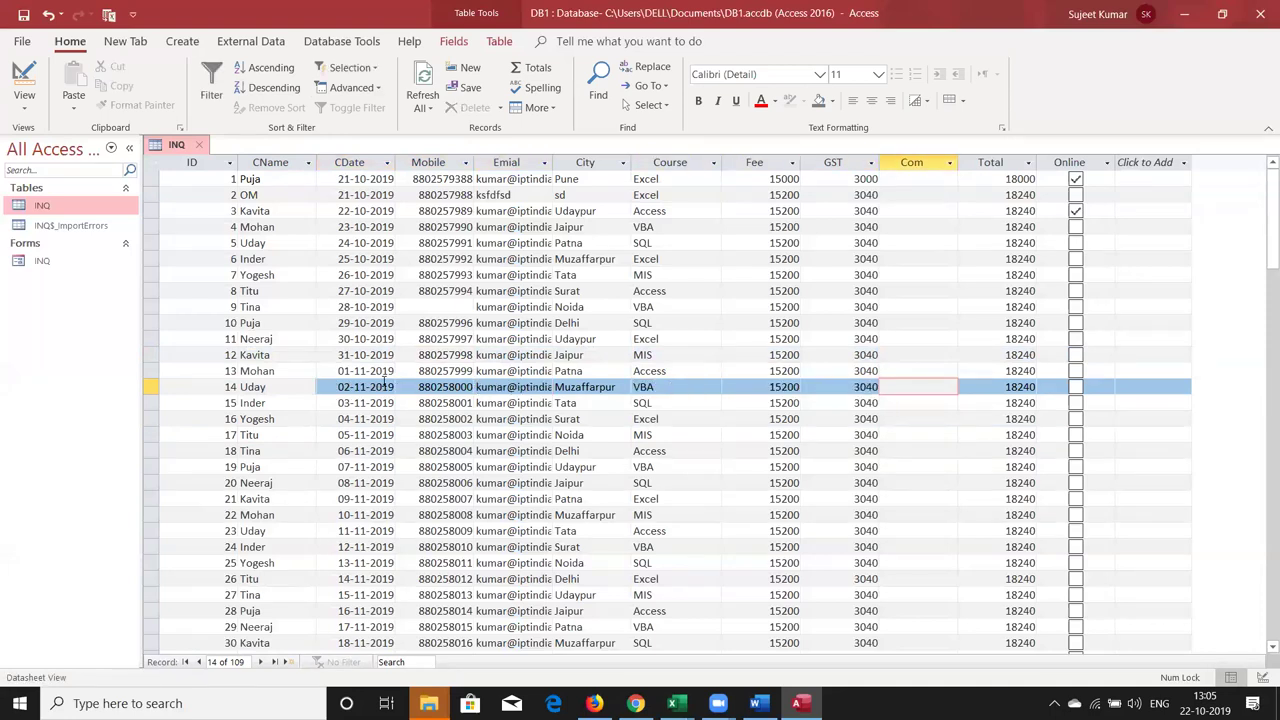
key("shift+Tab")
key("shift+Tab")
key("shift+Tab")
key("shift+Tab")
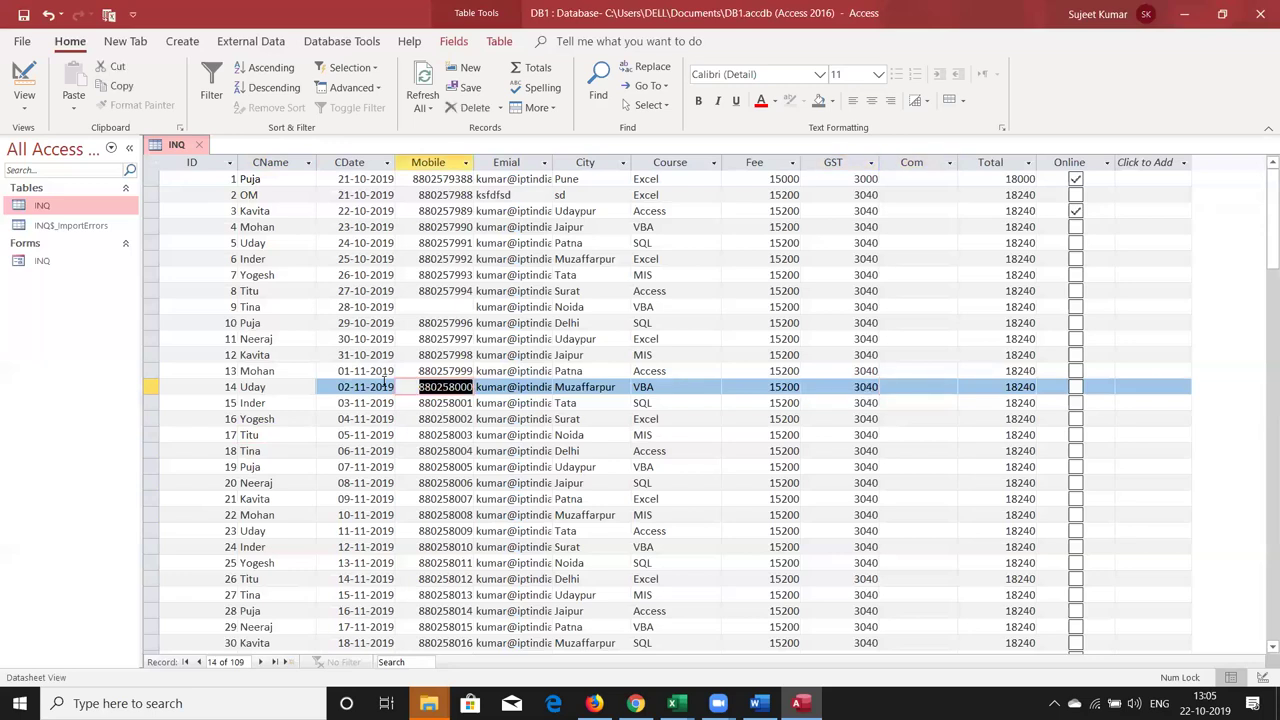
key("shift+Tab")
key("shift+Tab")
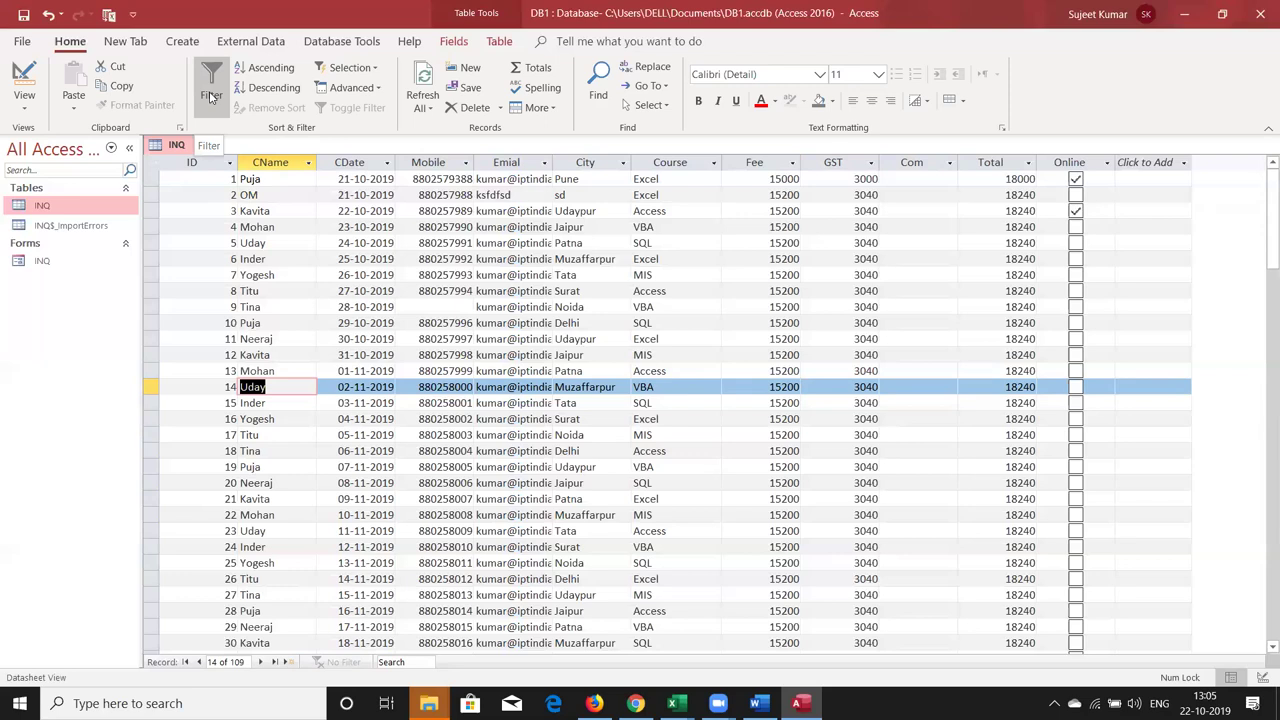
Step: Browse records and view the CName and GST filter options without applying any filter
left_click(211, 96)
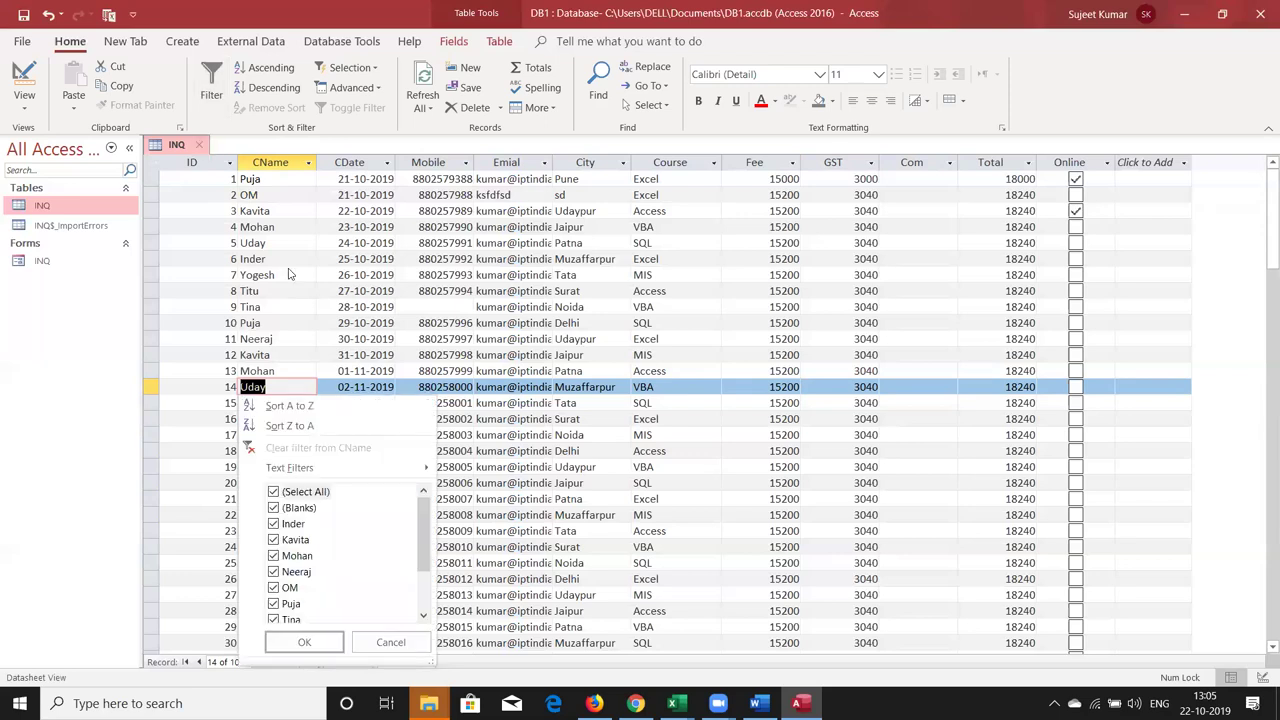
key("Escape")
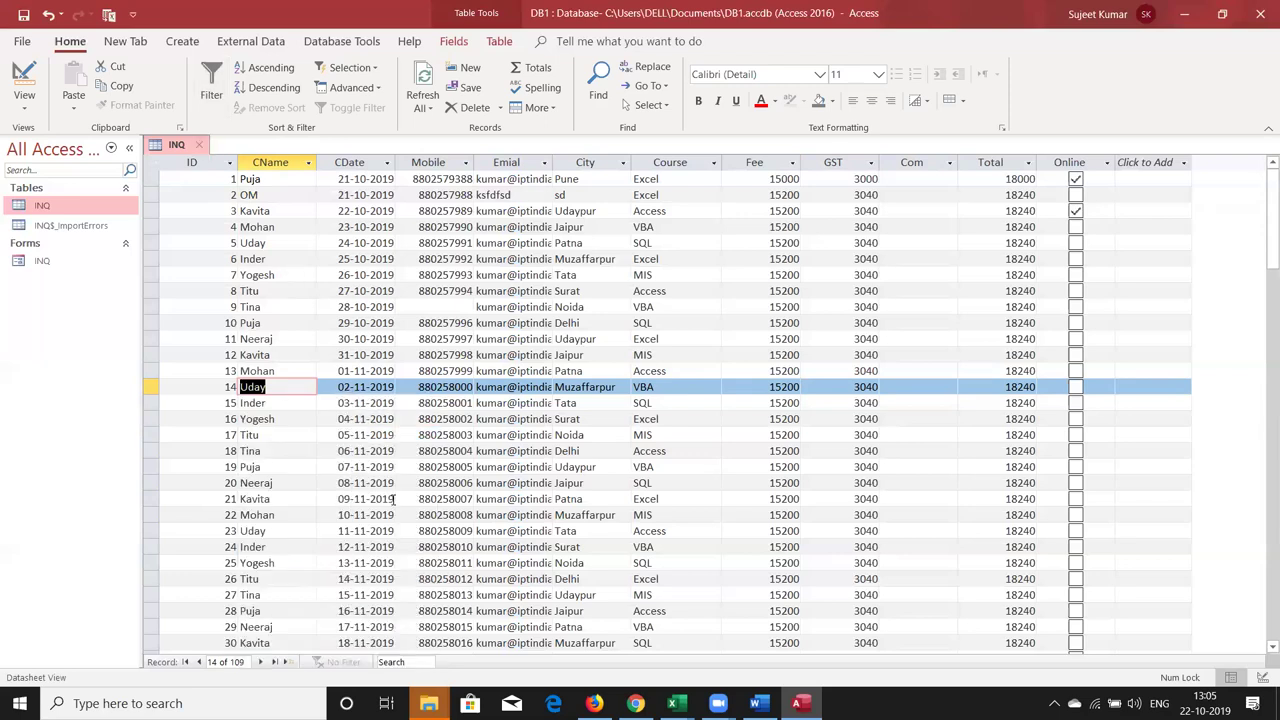
left_click(393, 500)
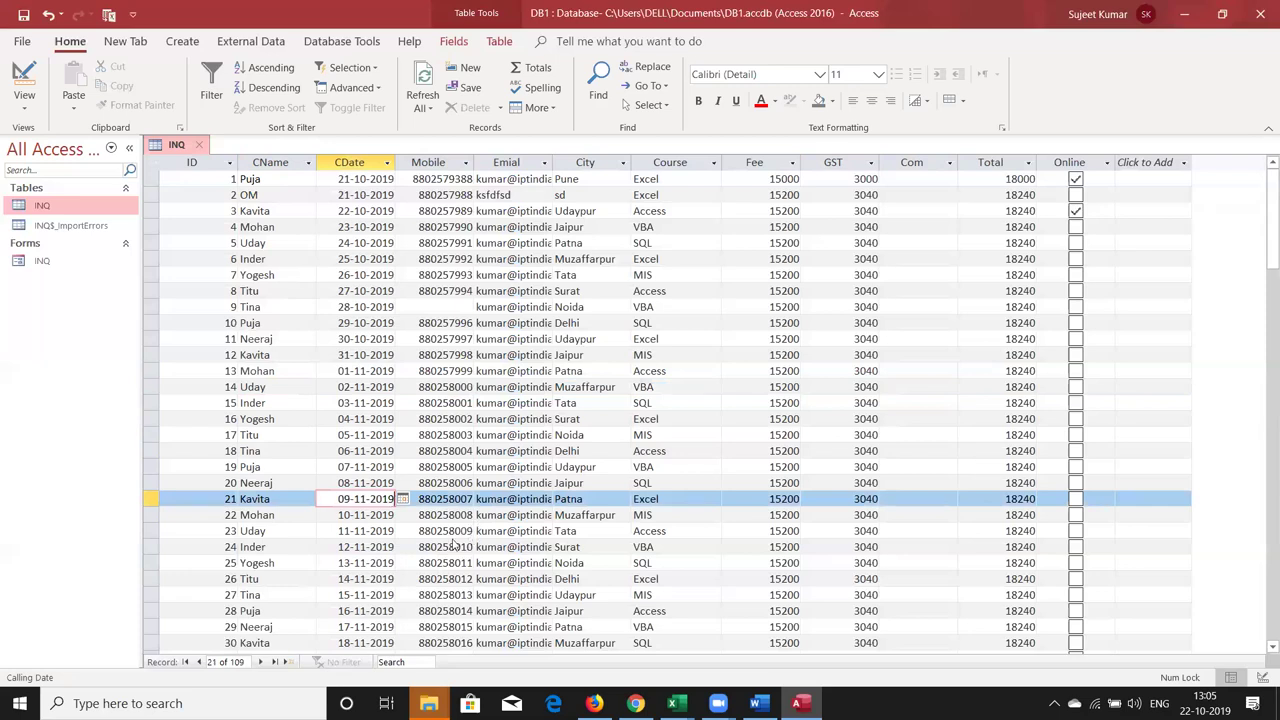
left_click(452, 546)
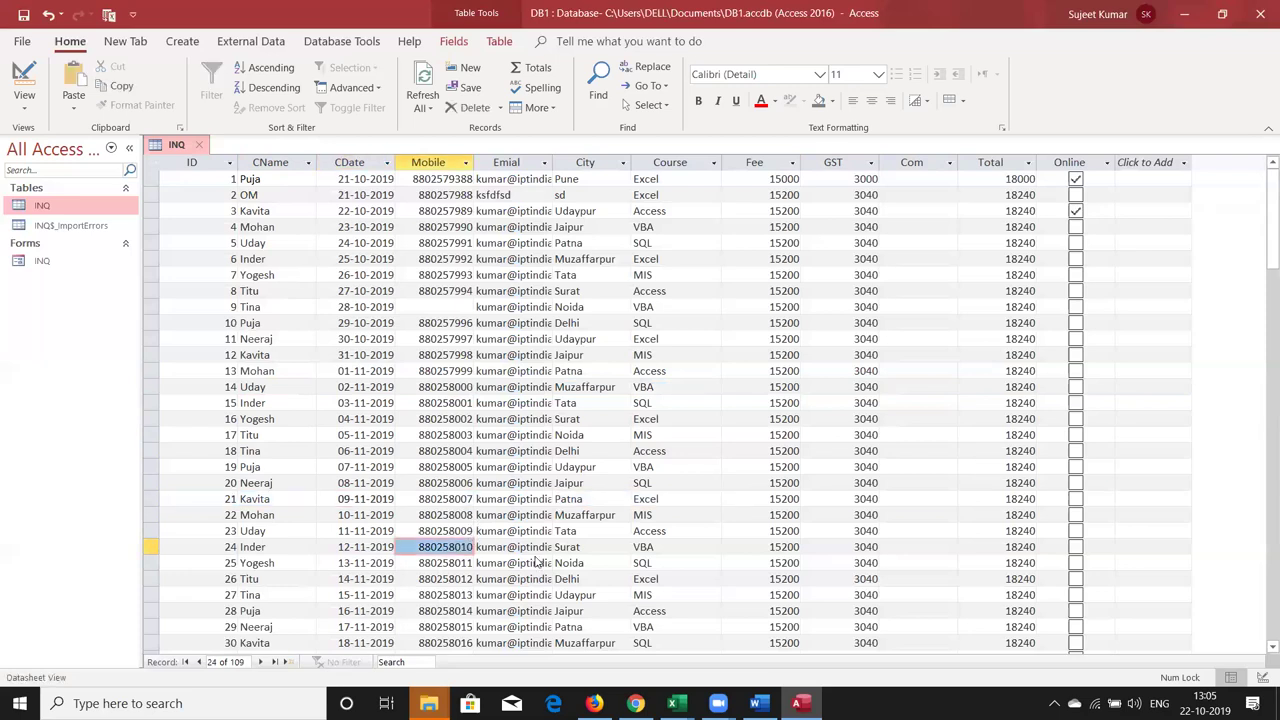
left_click(537, 564)
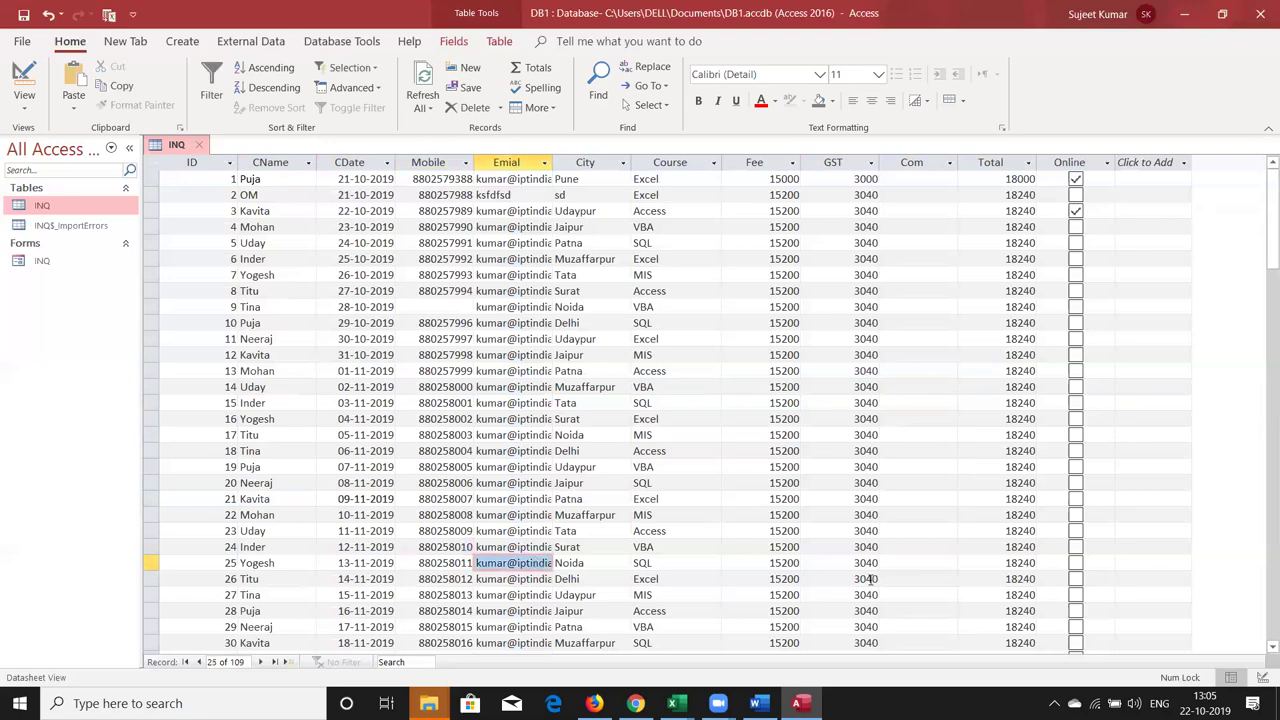
left_click(872, 579)
key("shift+space")
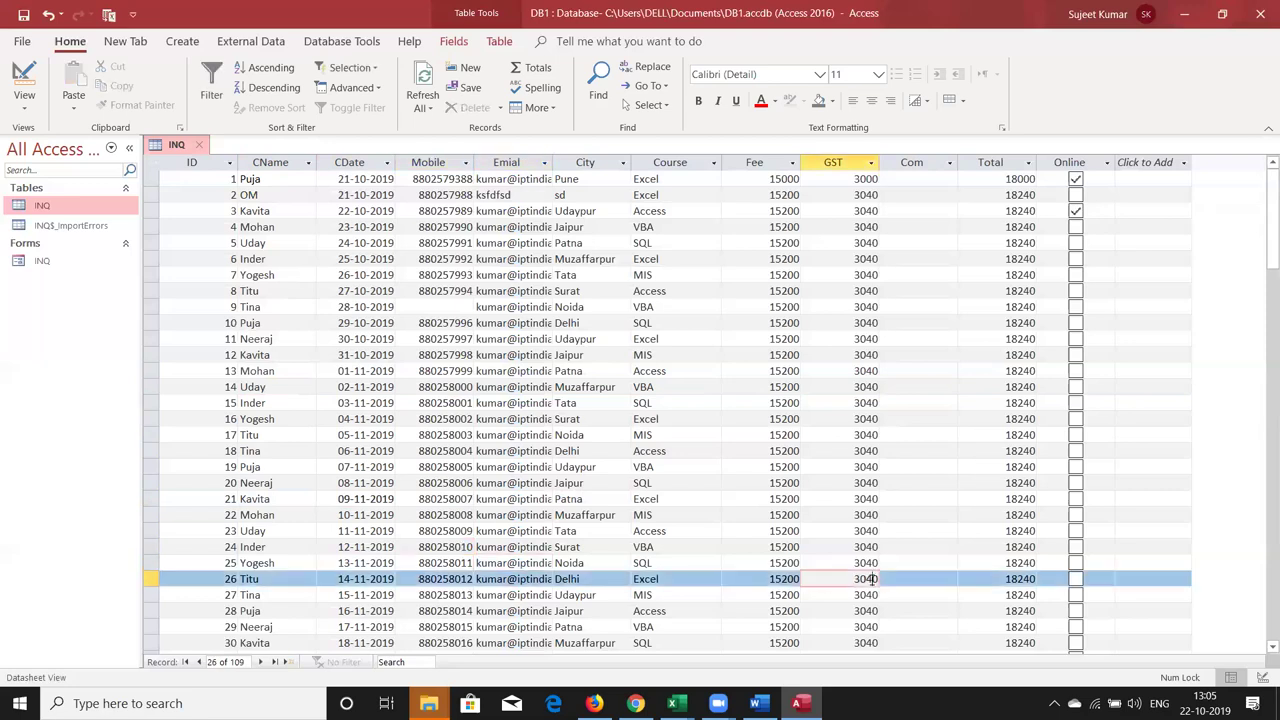
key("F2")
left_click(211, 93)
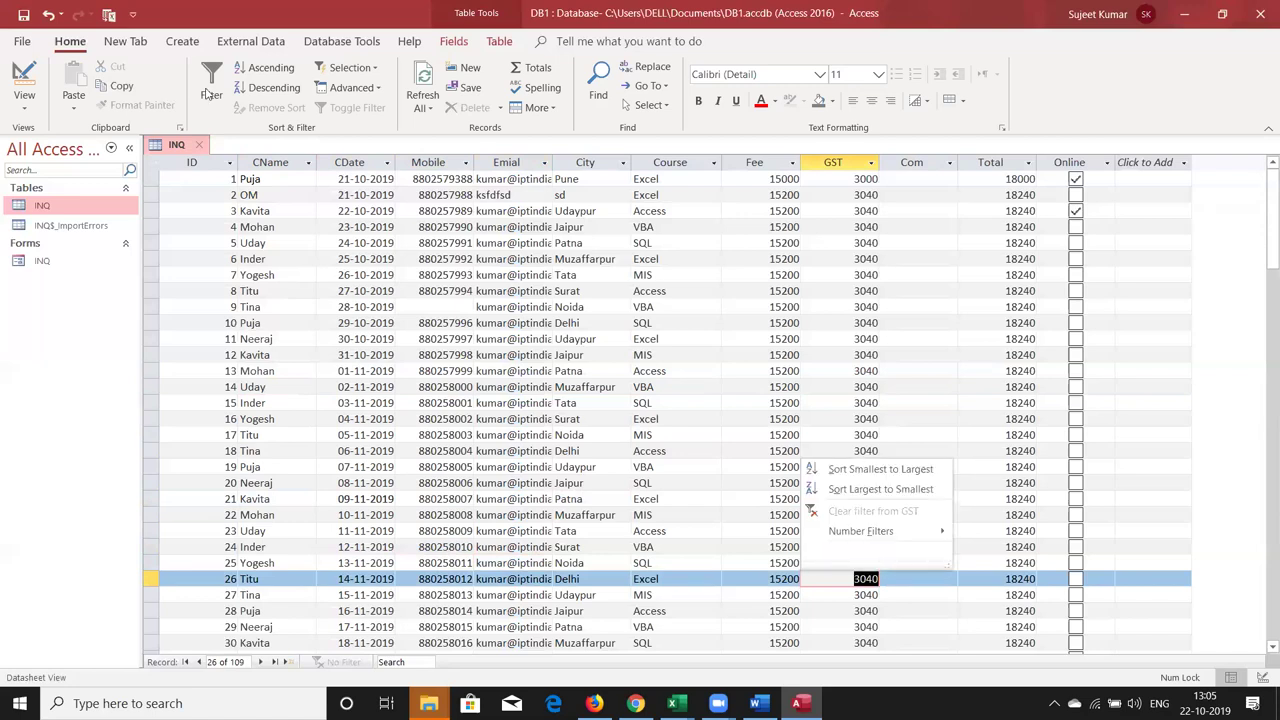
left_click(207, 93)
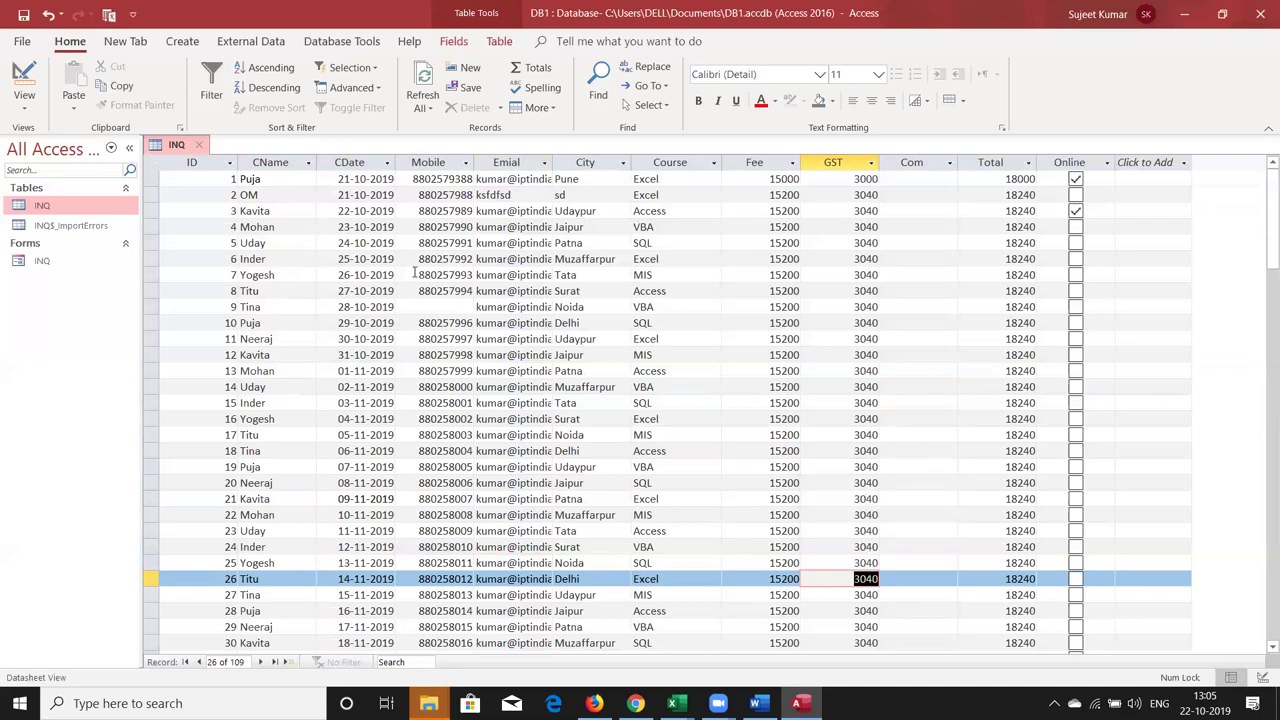
Step: Check the GST filter options once more, then bring up the Advanced filtering list
left_click(436, 276)
left_click(841, 322)
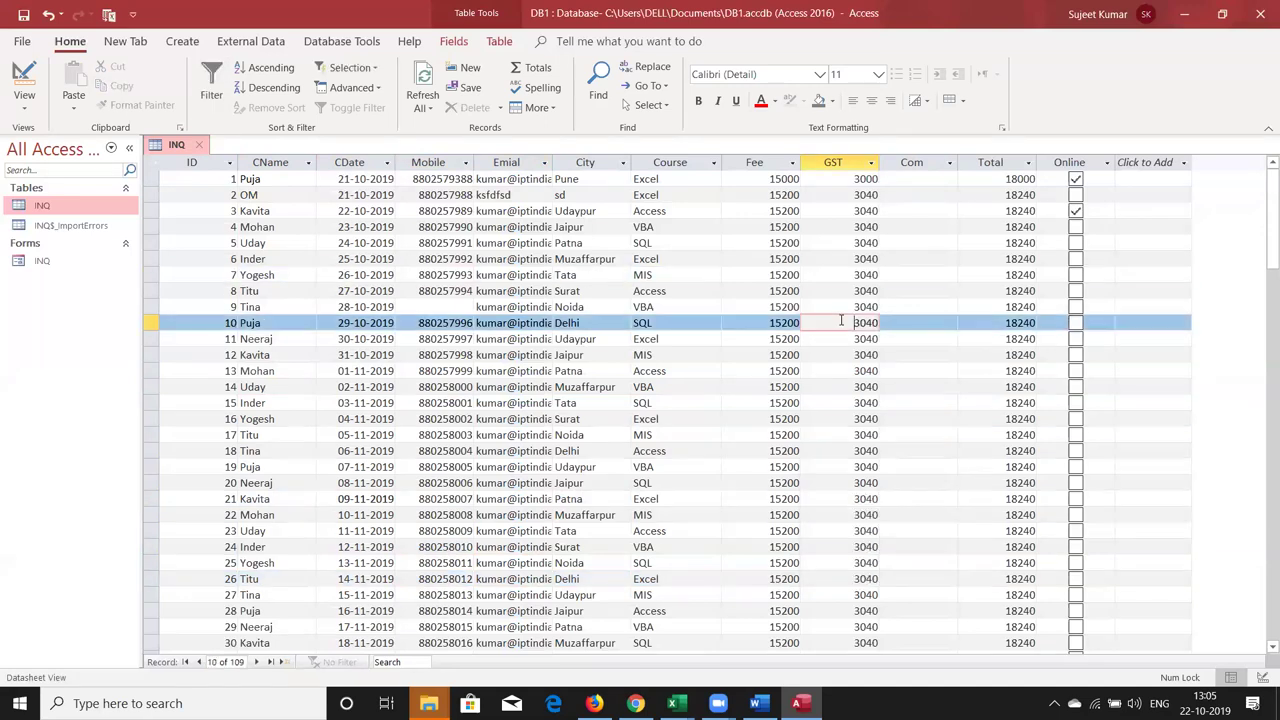
left_click(211, 93)
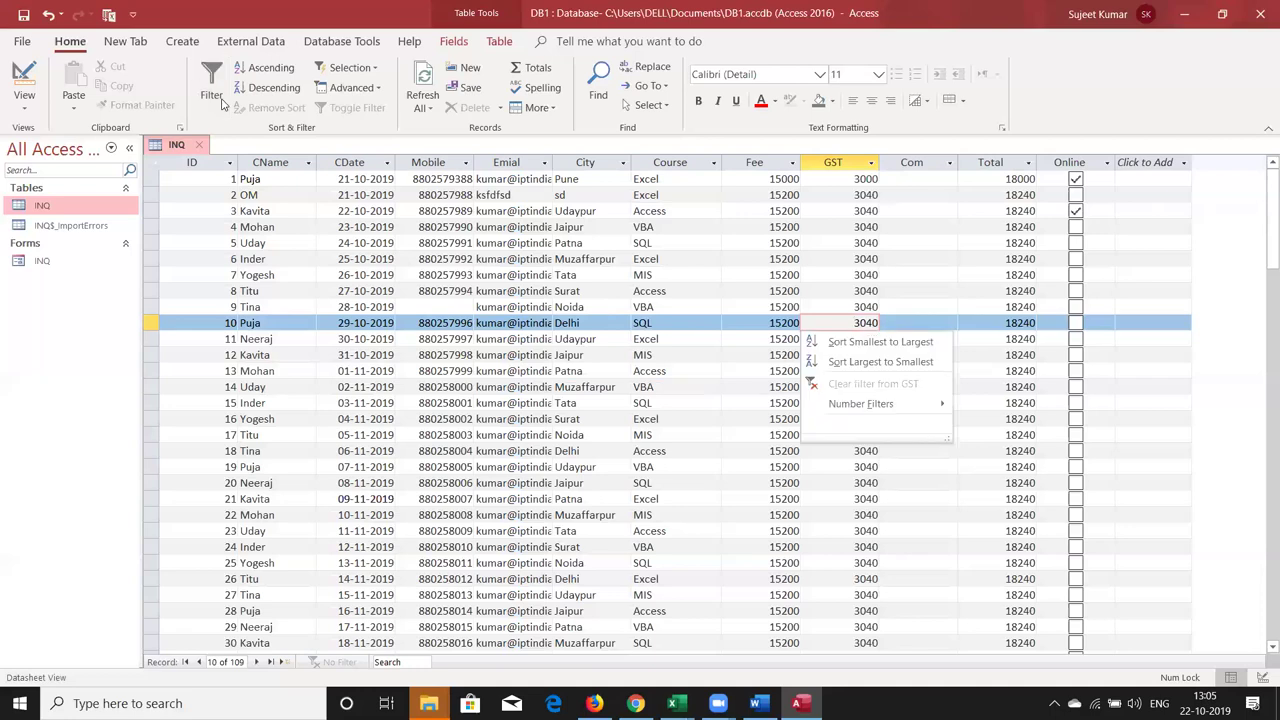
left_click(222, 101)
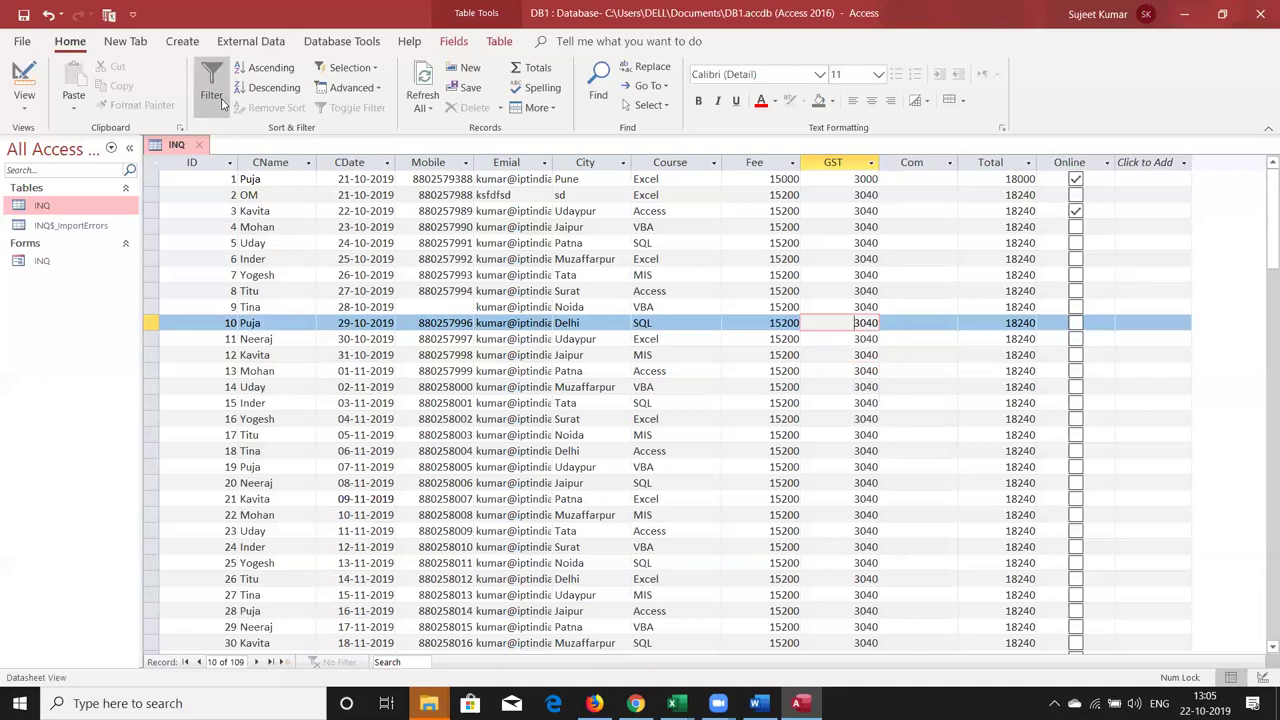
left_click(463, 226)
left_click(295, 99)
left_click(356, 92)
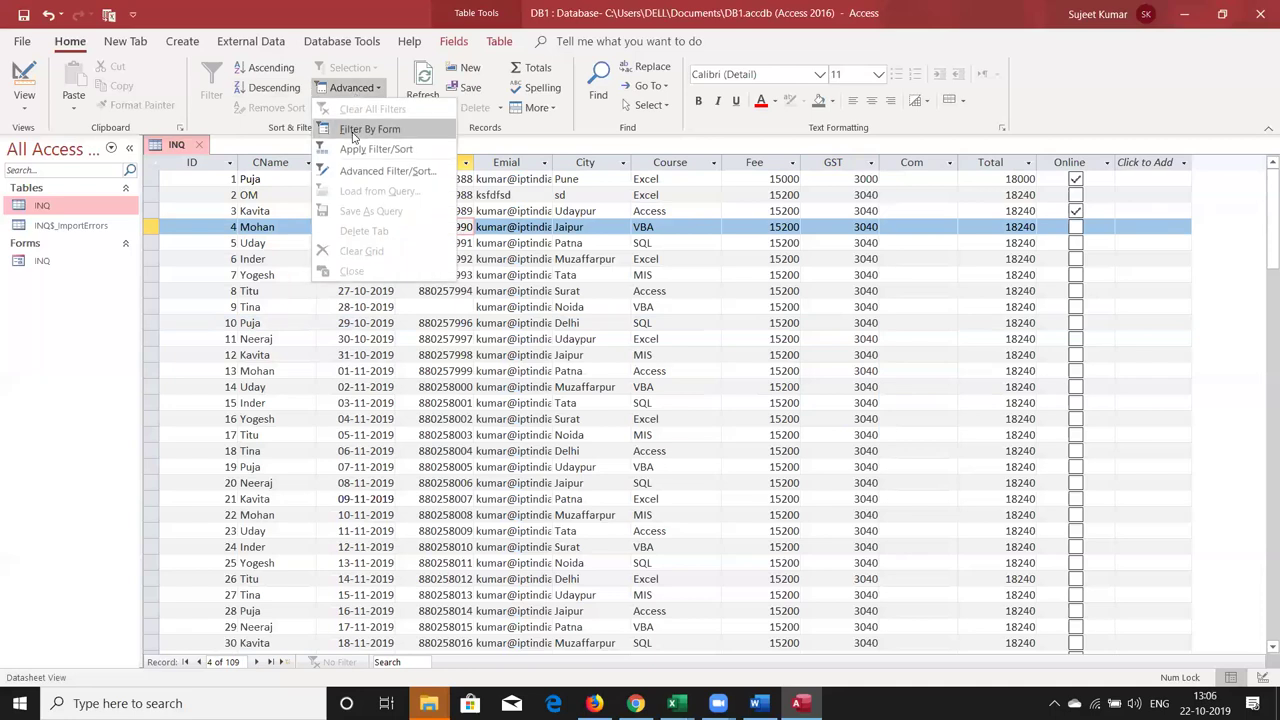
Step: Filter by form on one customer name in CName, showing 12 records, then clear that filter
left_click(353, 136)
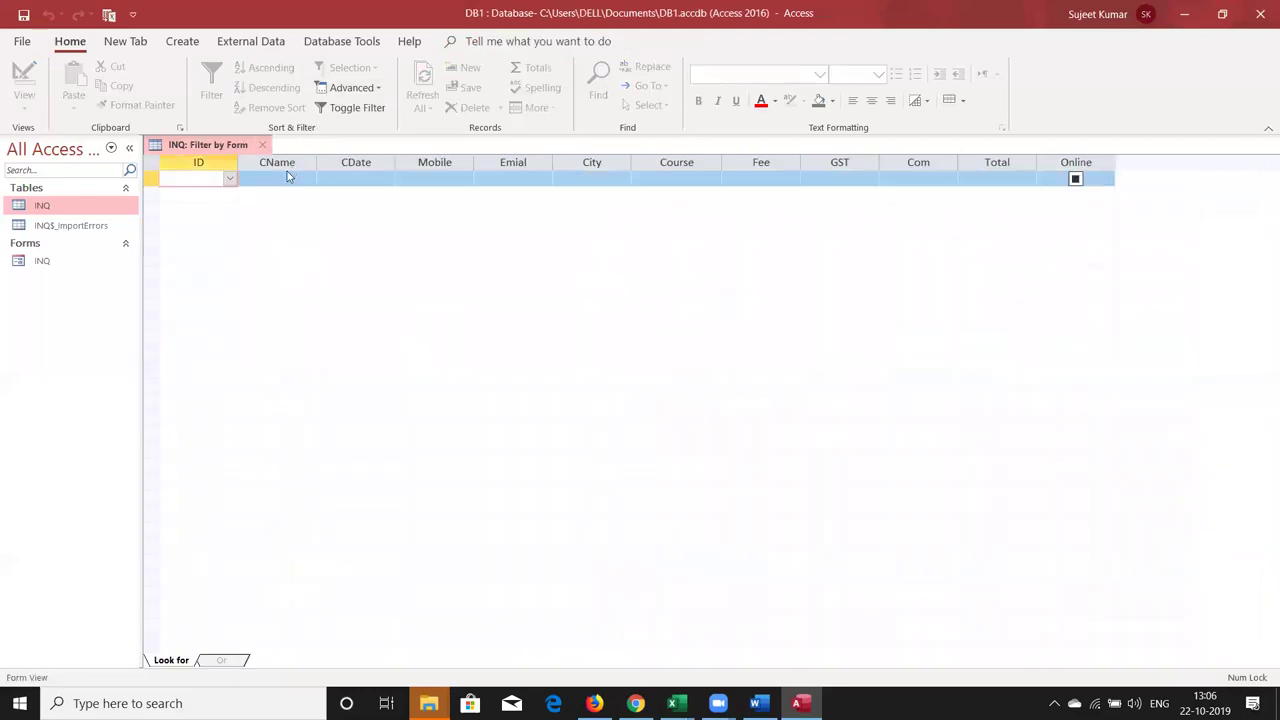
left_click(288, 180)
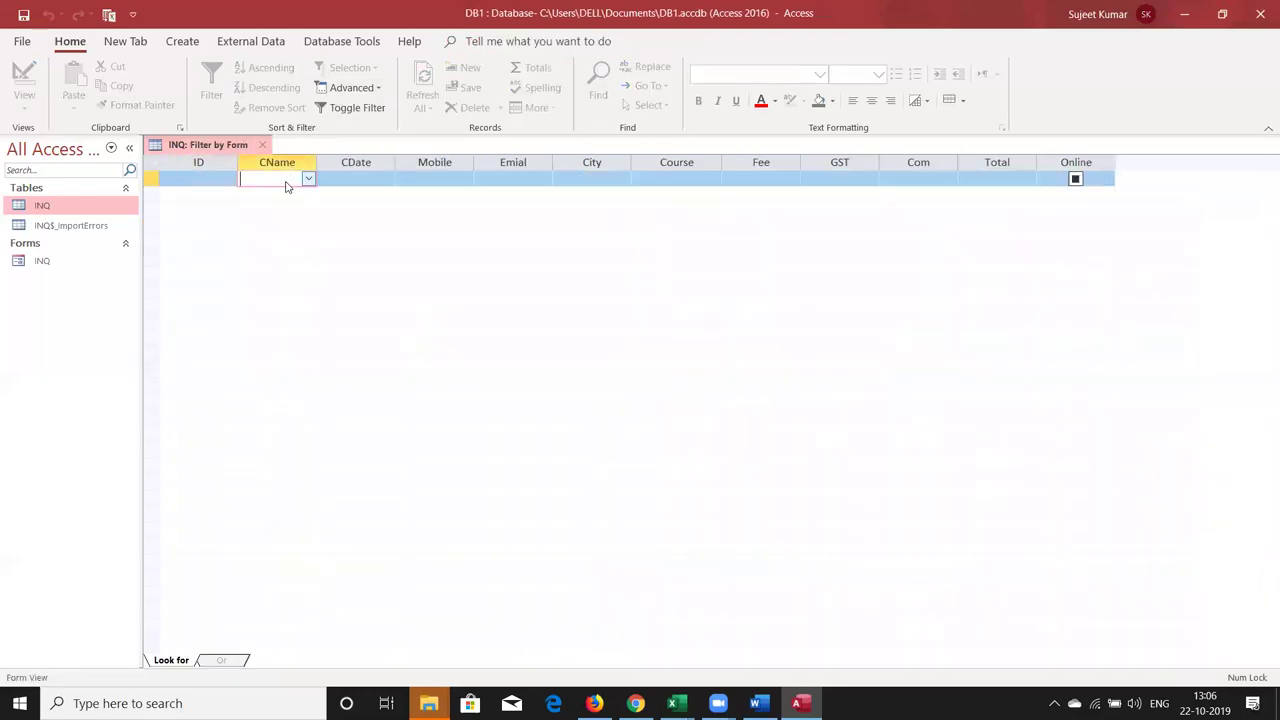
left_click(308, 180)
left_click(301, 202)
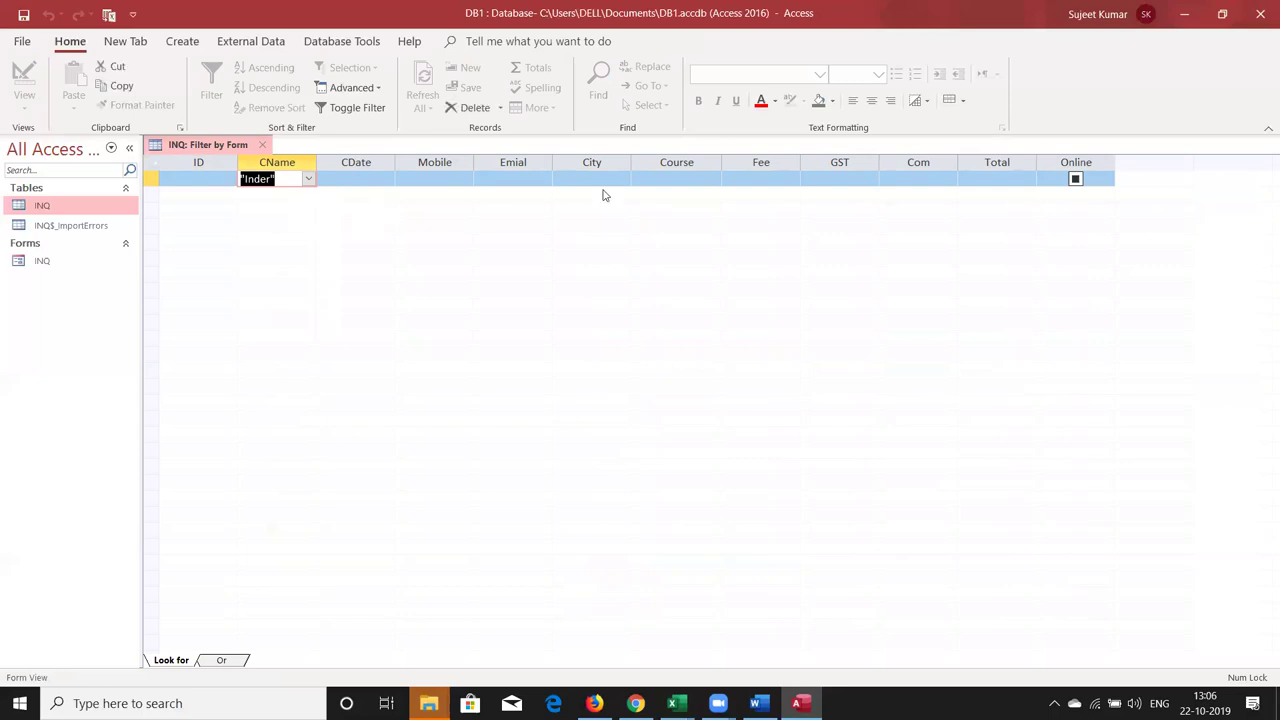
left_click(445, 178)
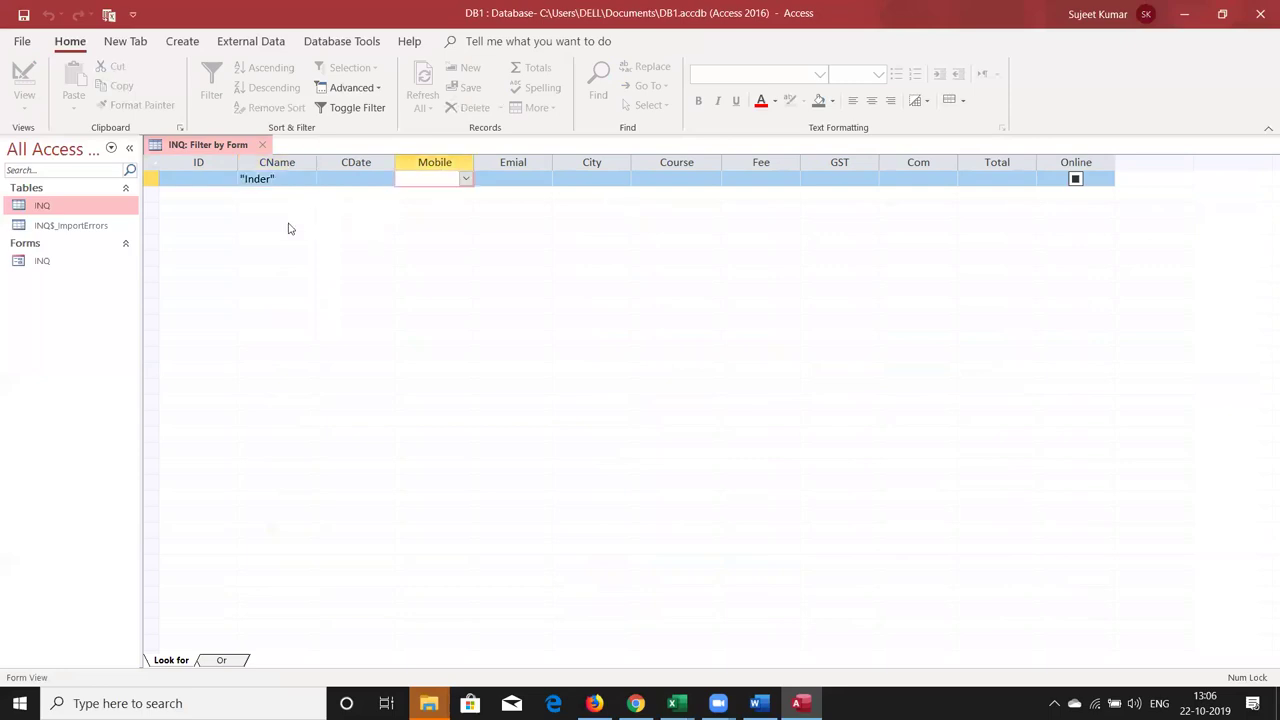
left_click(216, 182)
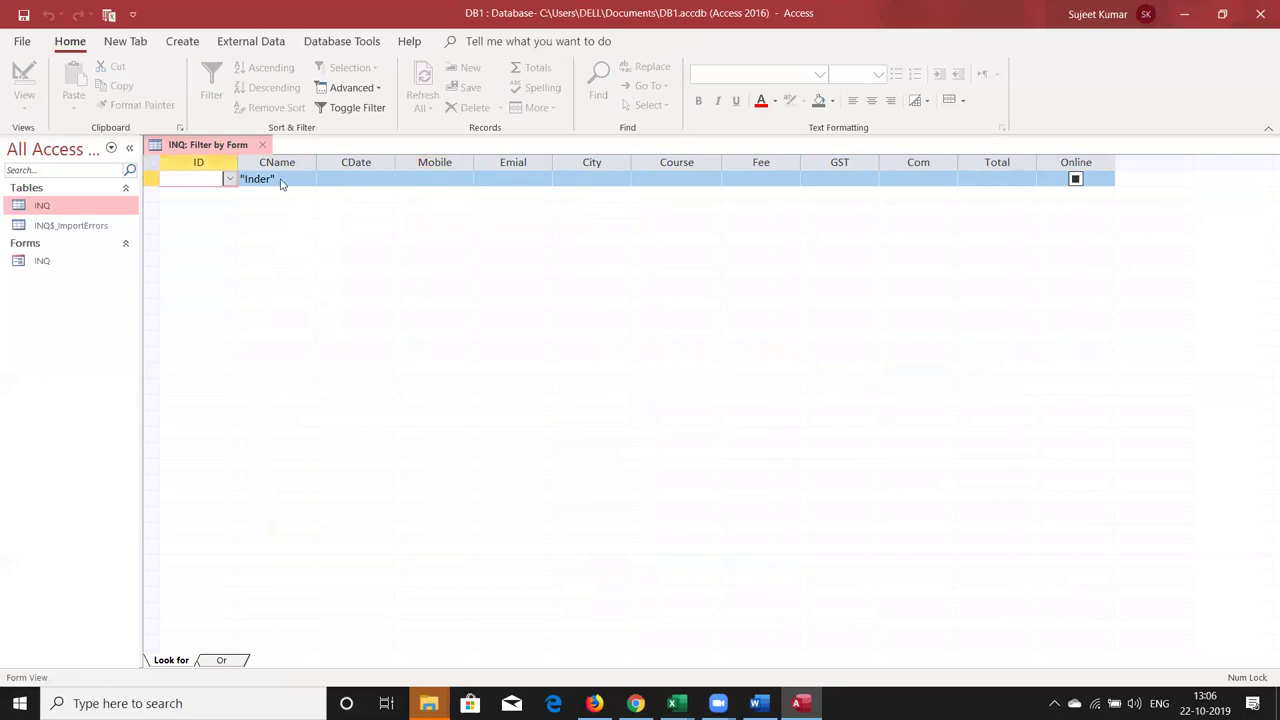
left_click(282, 181)
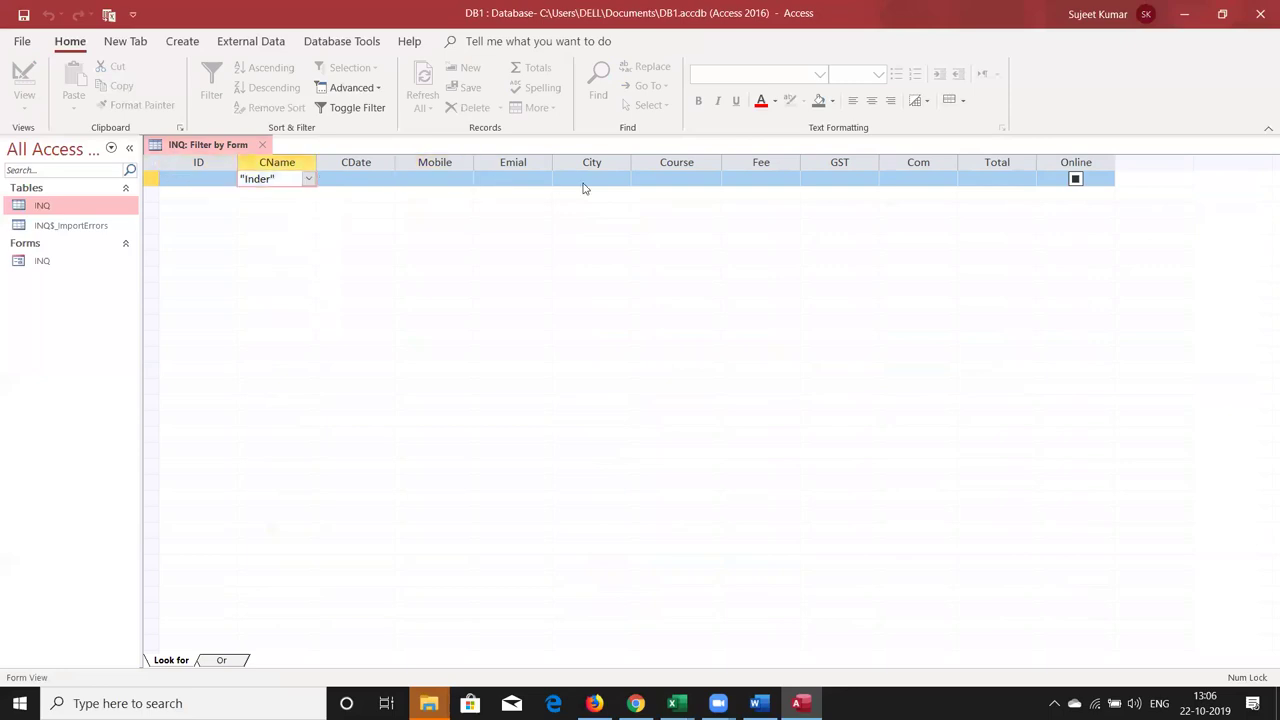
key("Tab")
key("Tab")
key("Tab")
key("Tab")
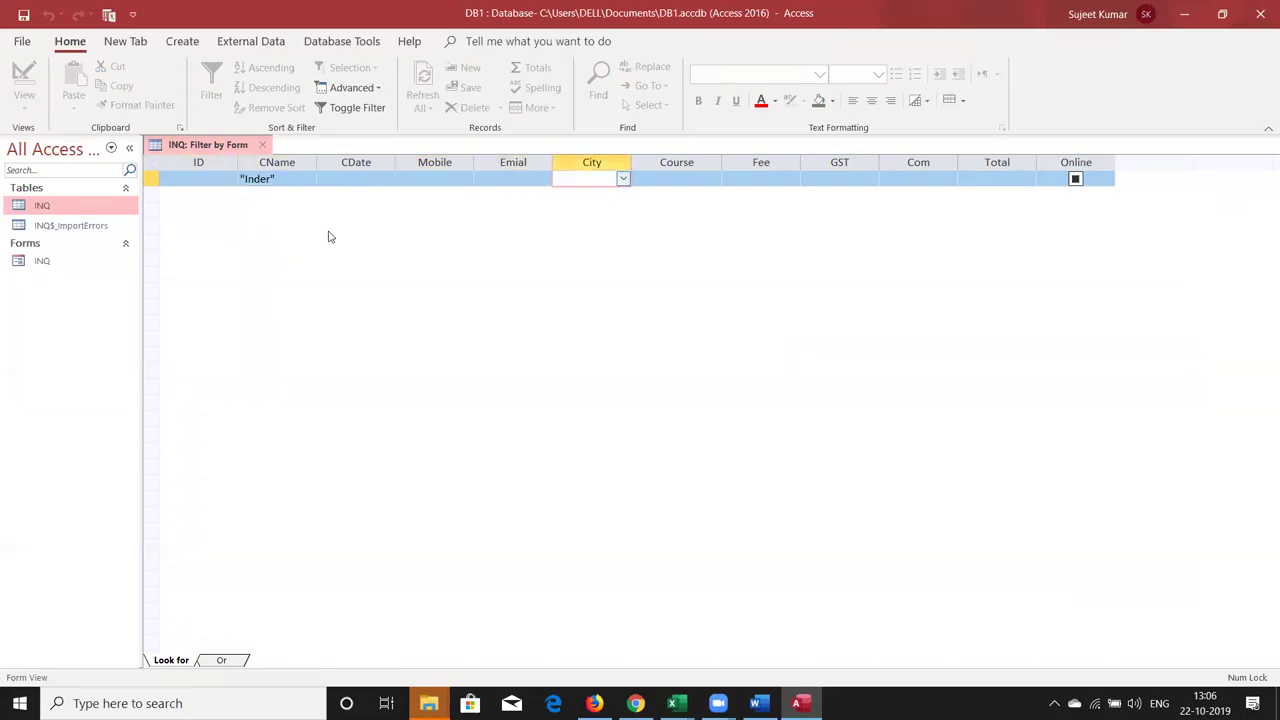
left_click(362, 110)
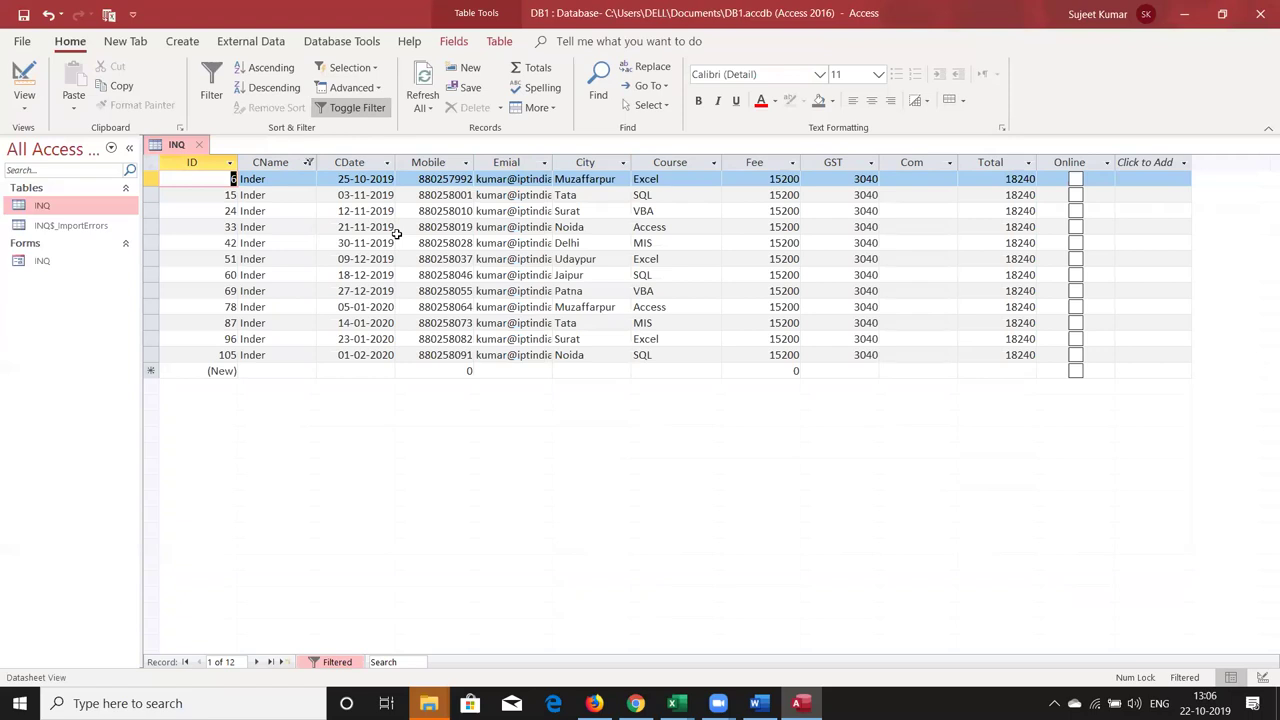
left_click(308, 163)
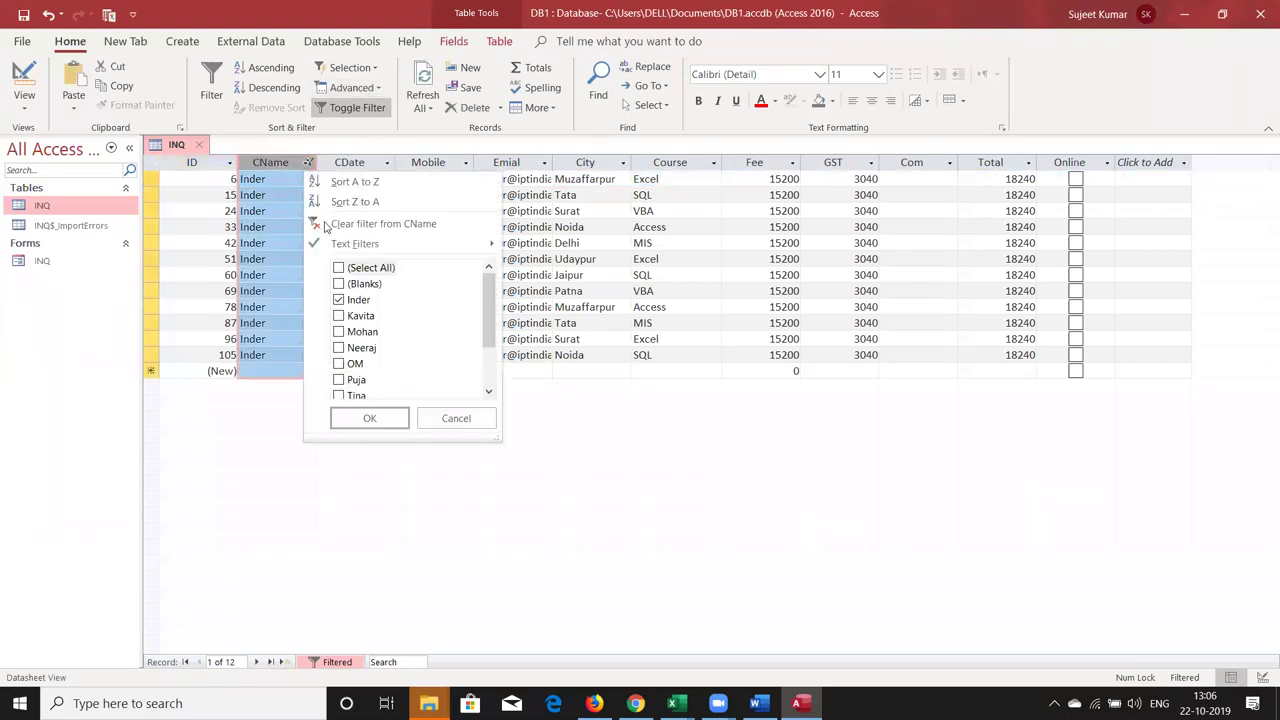
left_click(325, 226)
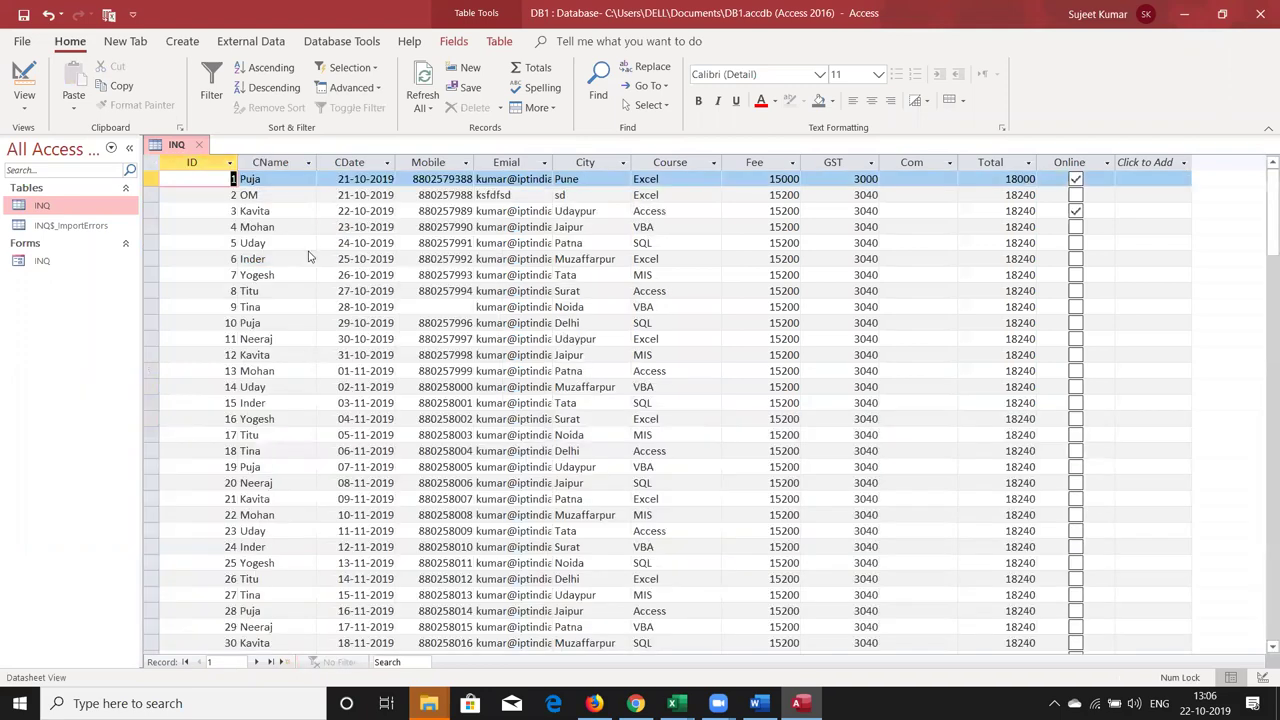
Step: Reapply the stored filter, then switch to the Advanced Filter/Sort design grid
left_click(308, 257)
left_click(348, 87)
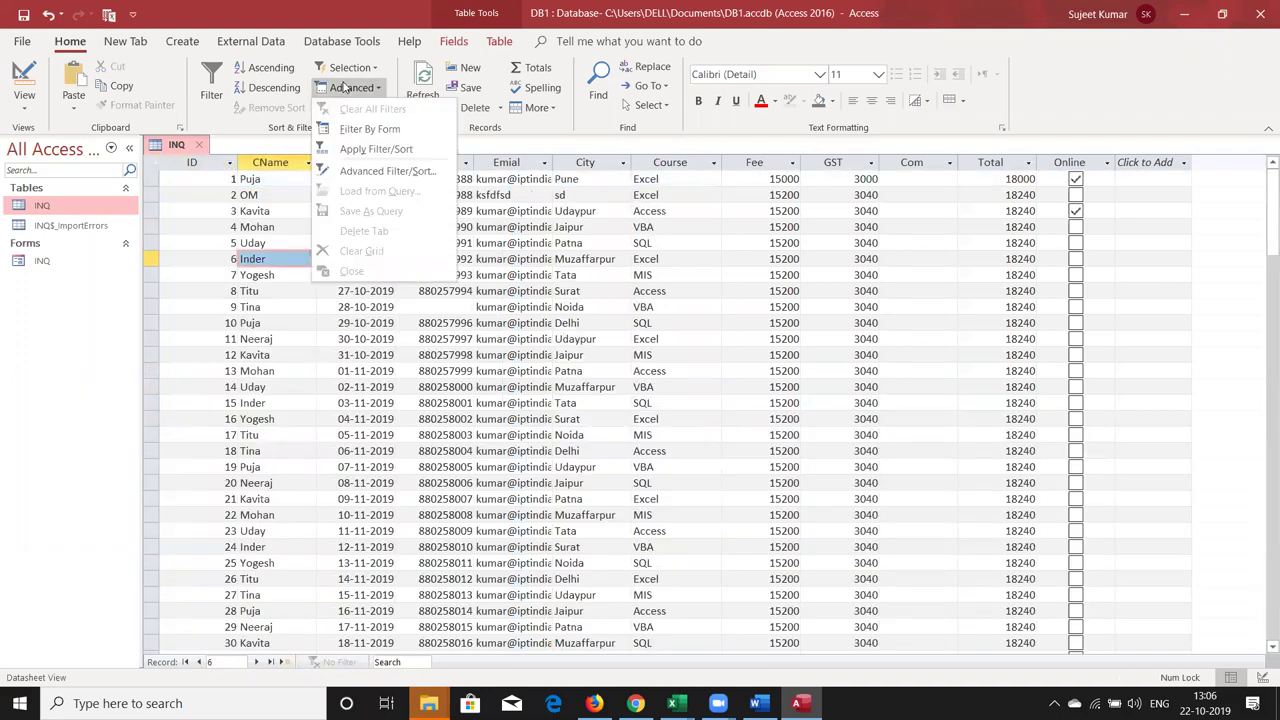
left_click(367, 149)
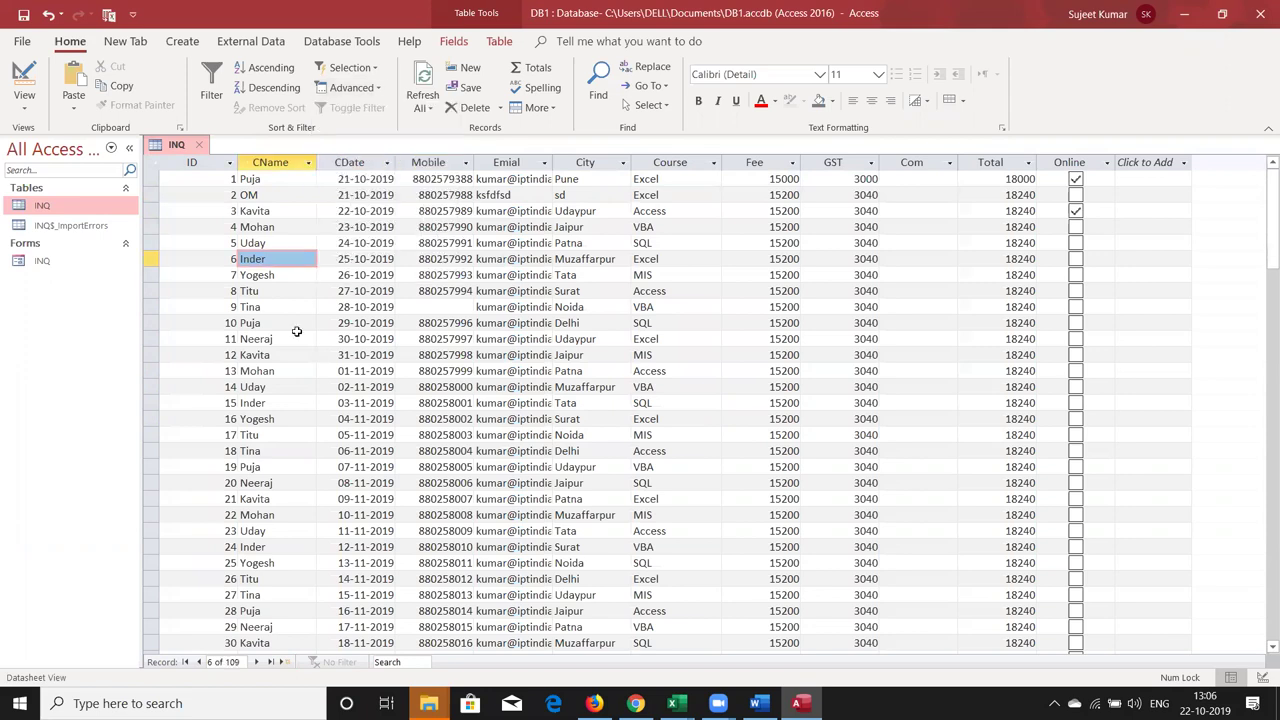
left_click(297, 334)
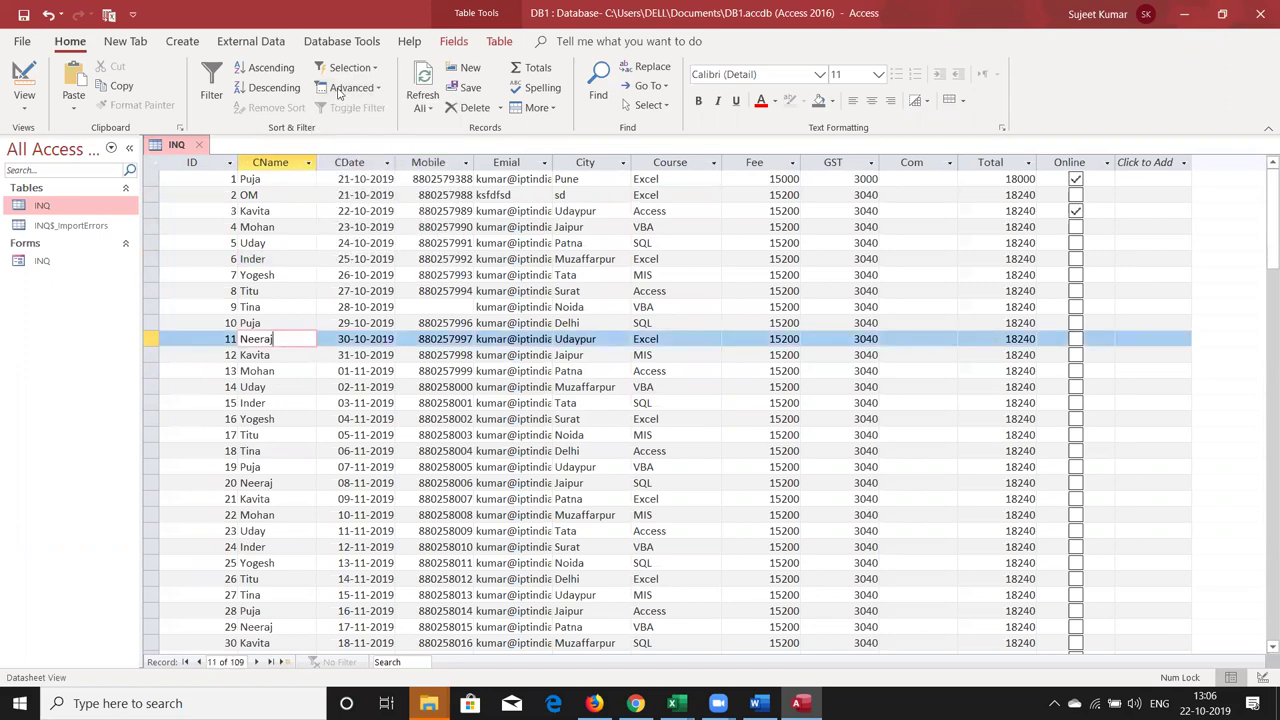
left_click(351, 87)
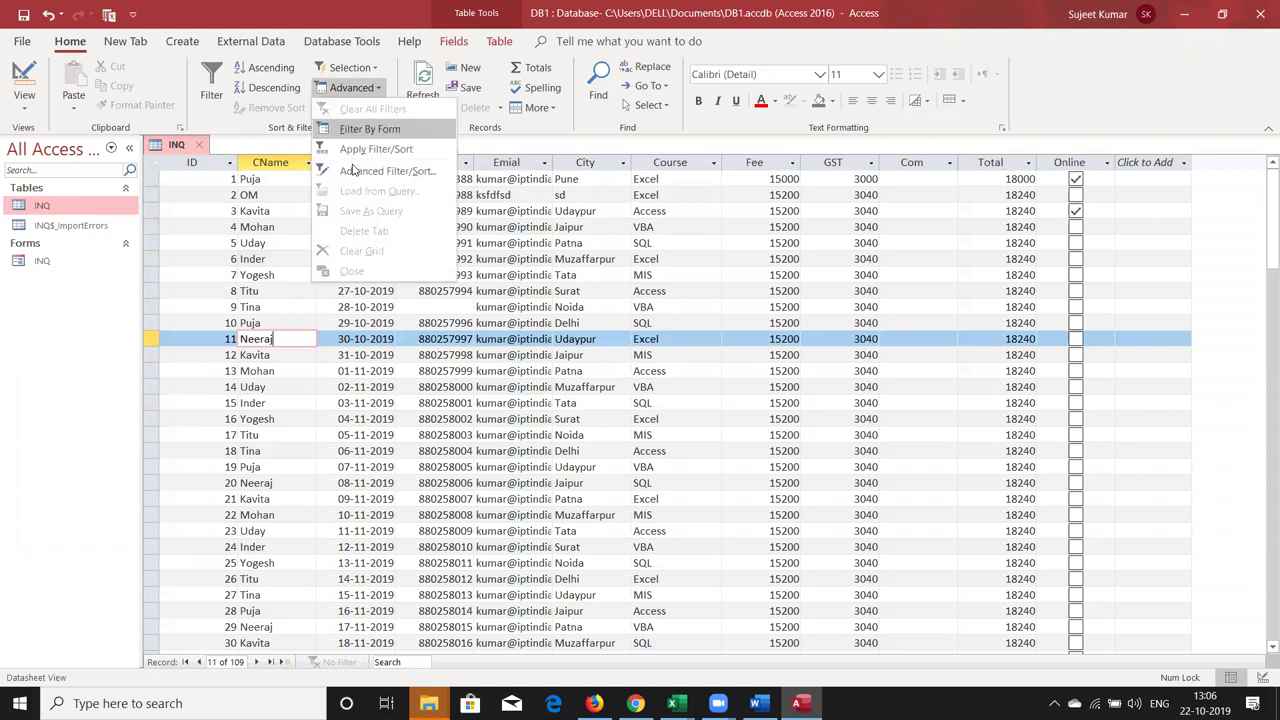
left_click(324, 171)
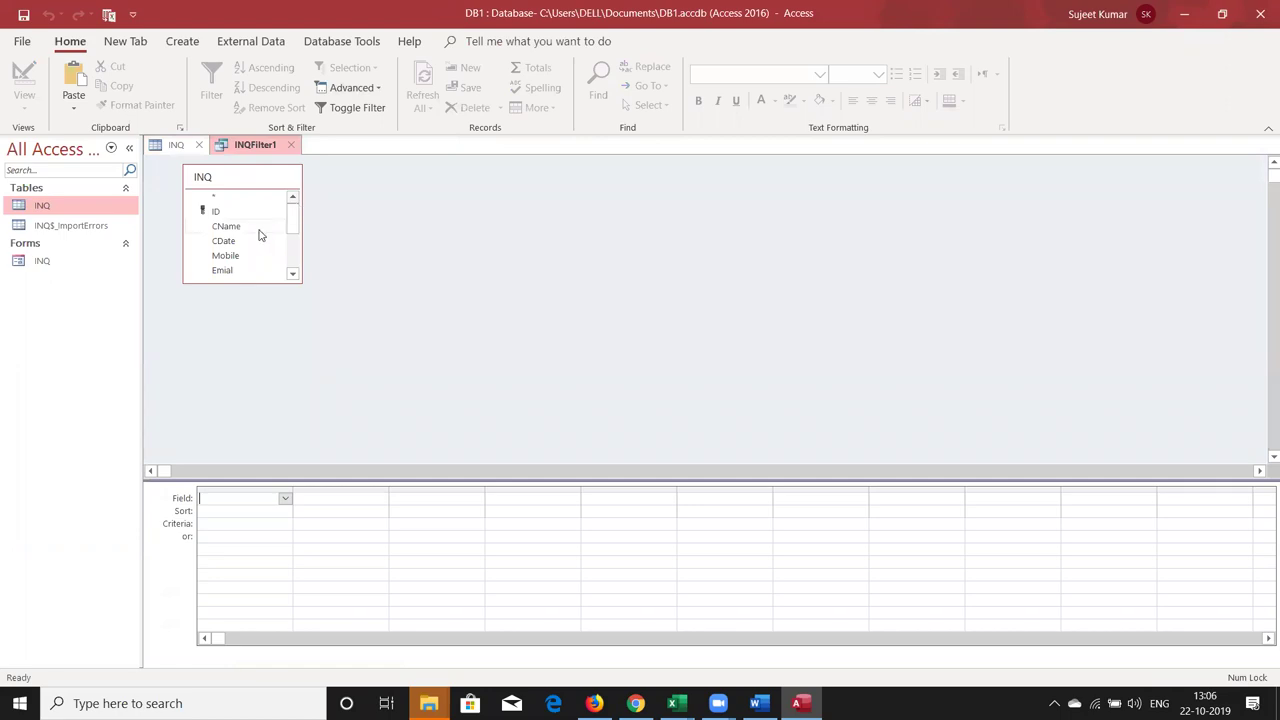
Step: Add CName to the filter grid with a first customer name as its criterion
left_click_drag(258, 229, 250, 505)
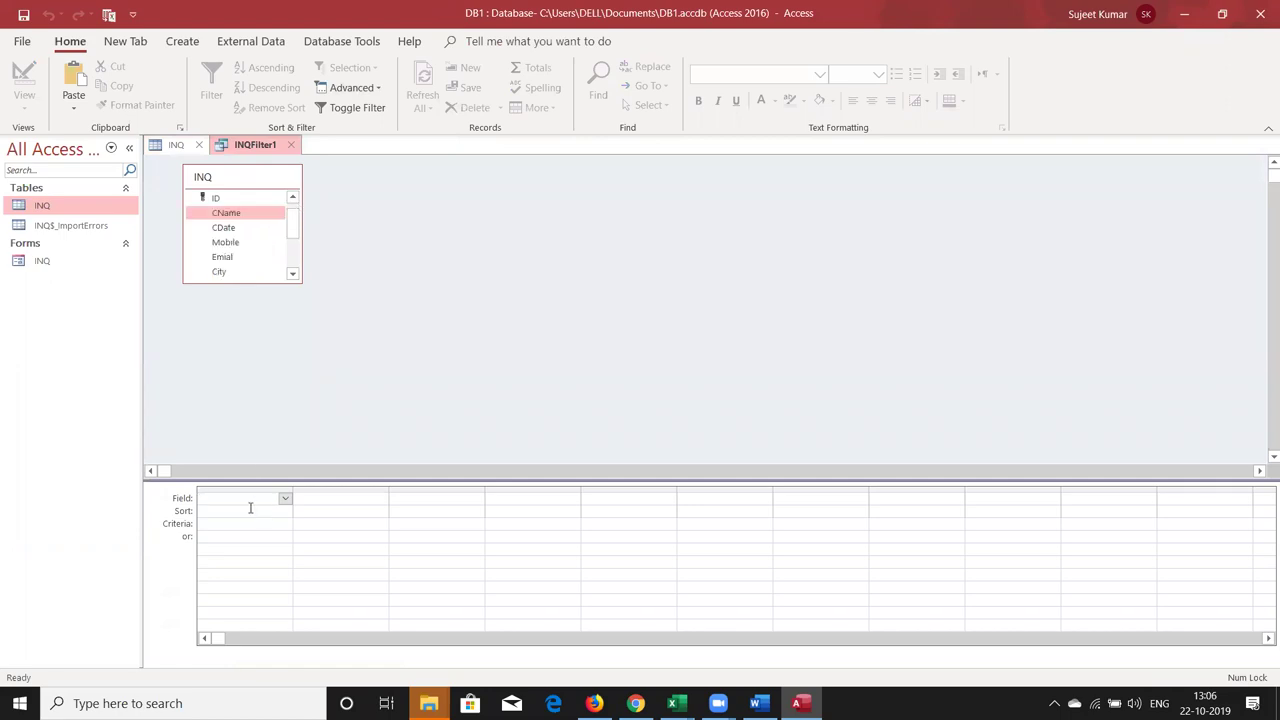
left_click(276, 501)
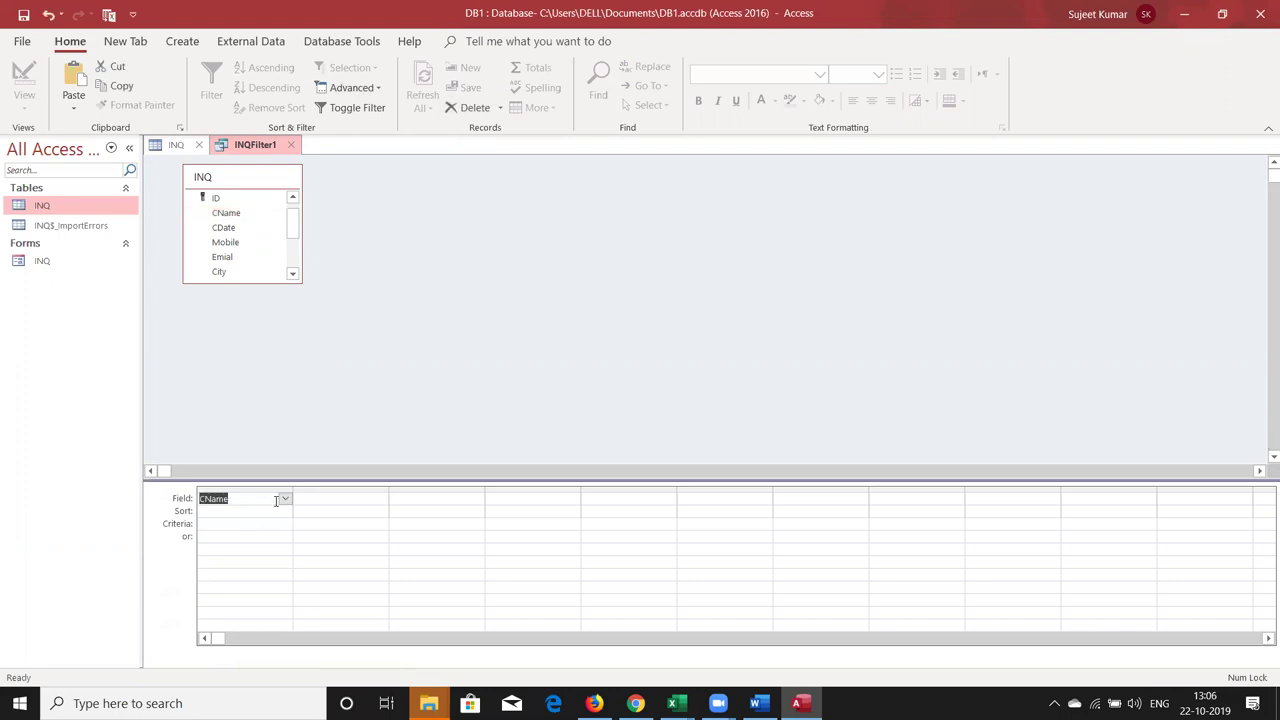
left_click(282, 513)
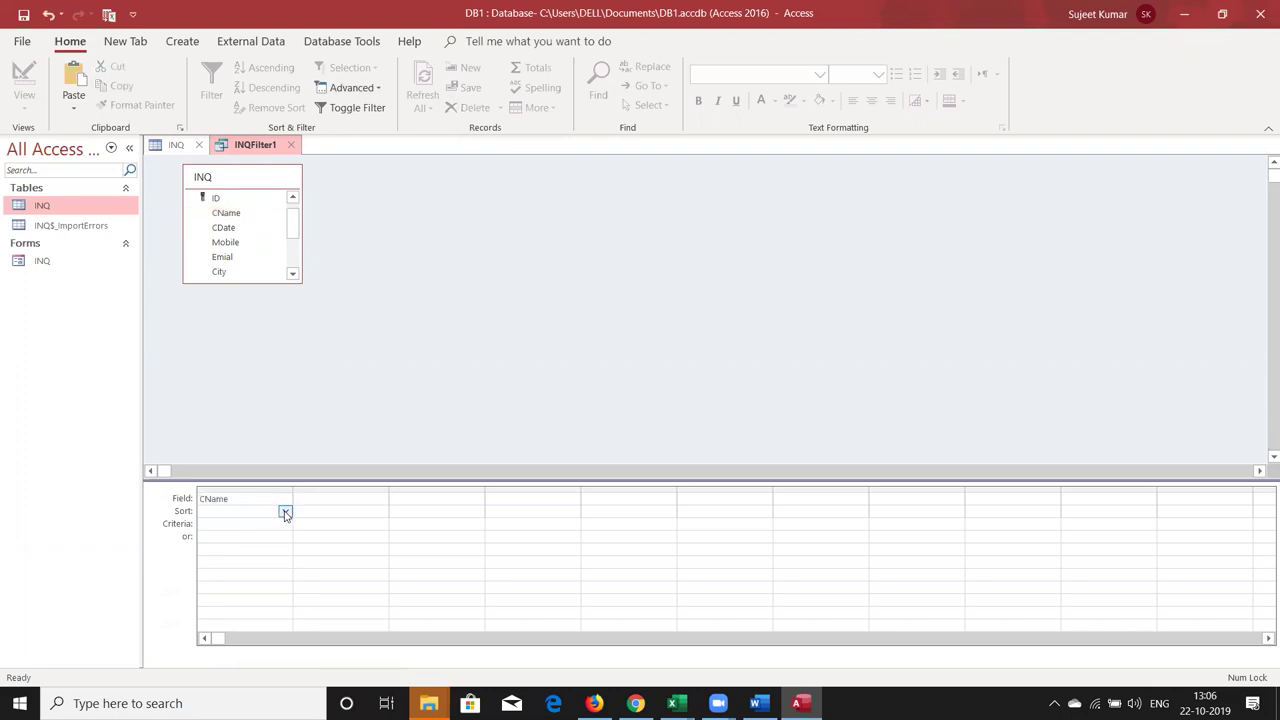
left_click(277, 502)
left_click(291, 507)
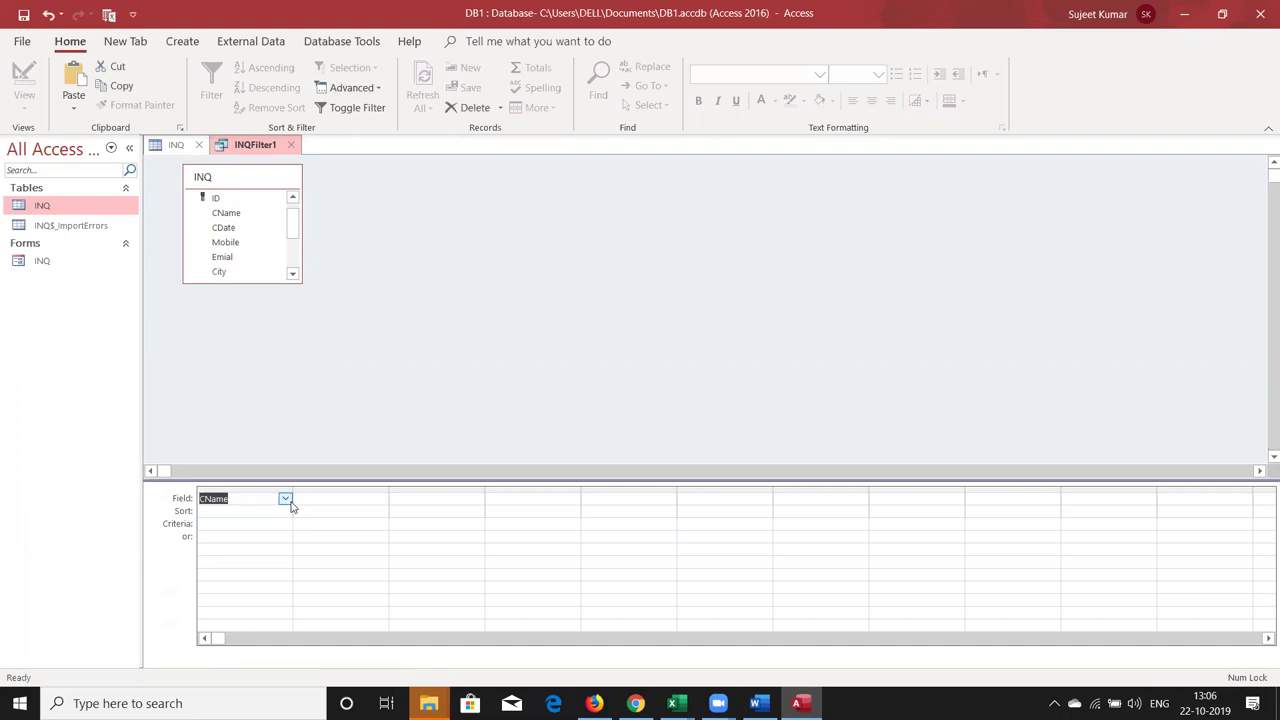
left_click(246, 535)
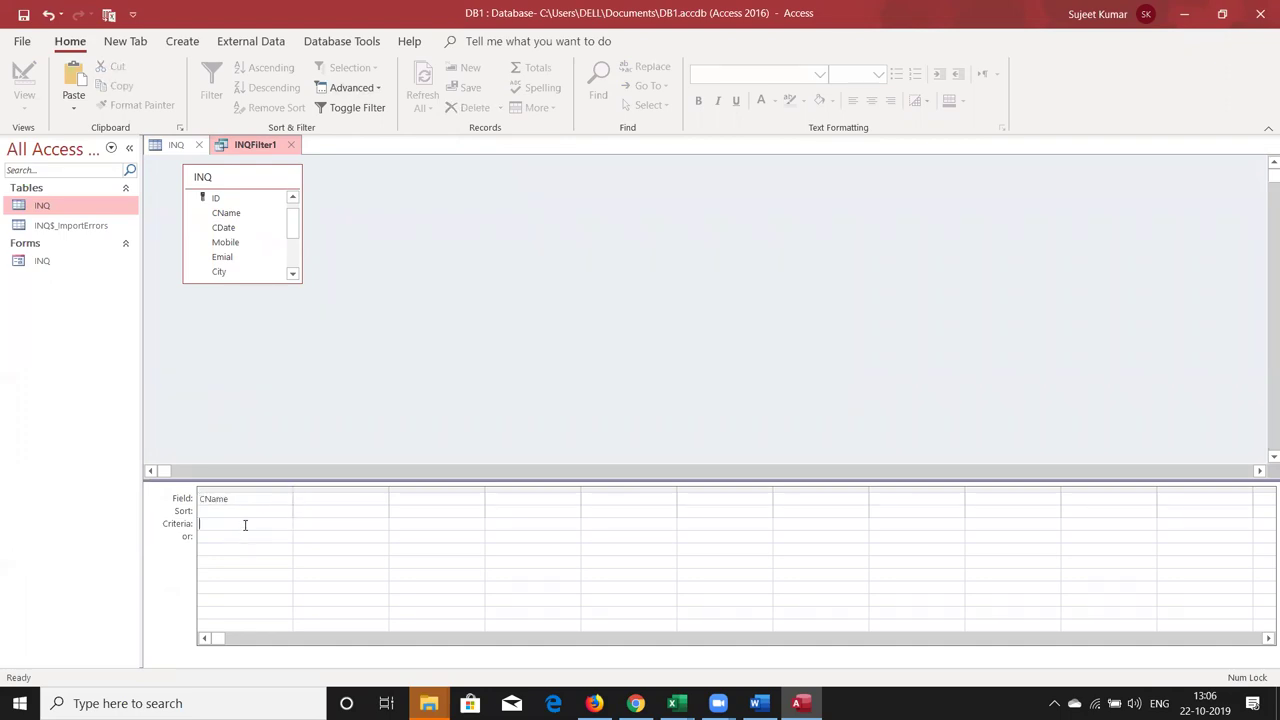
type("Pun")
key("BackSpace")
type("ja")
left_click(300, 499)
Step: Enter a second customer name in the or row and close the INQFilter1 design
left_click(233, 542)
type("Tim")
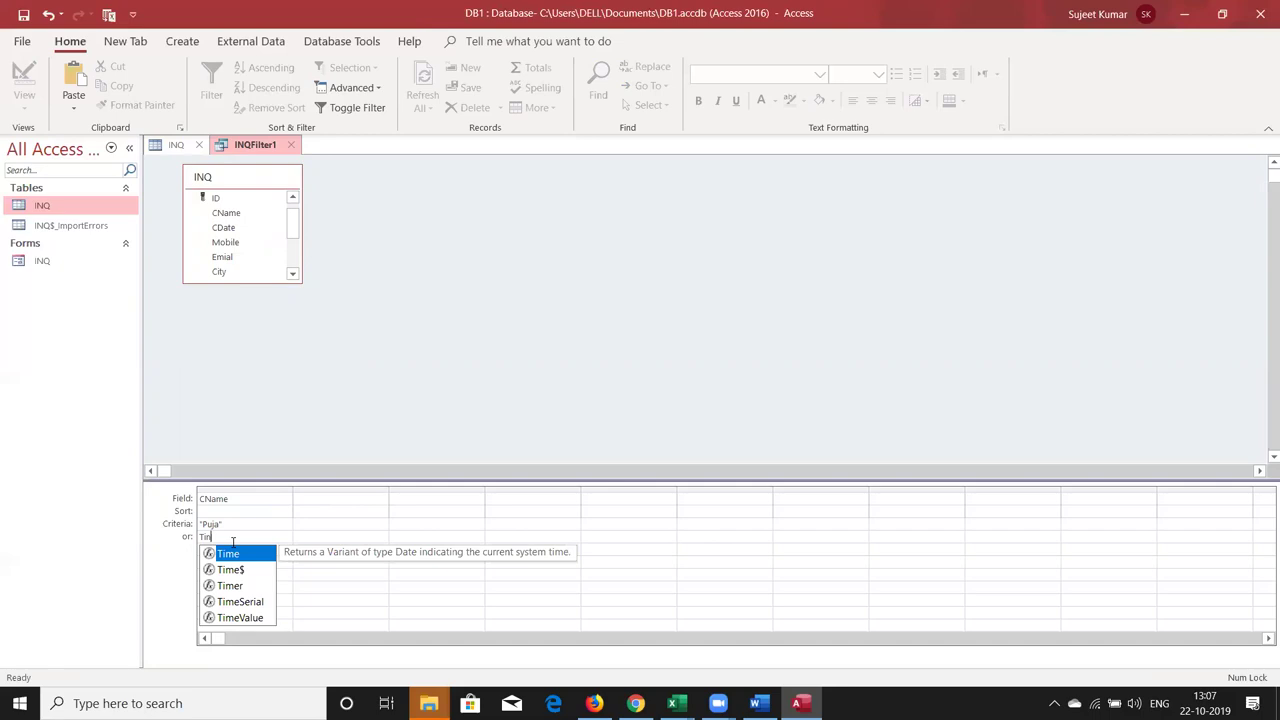
key("Escape")
type("a")
key("Tab")
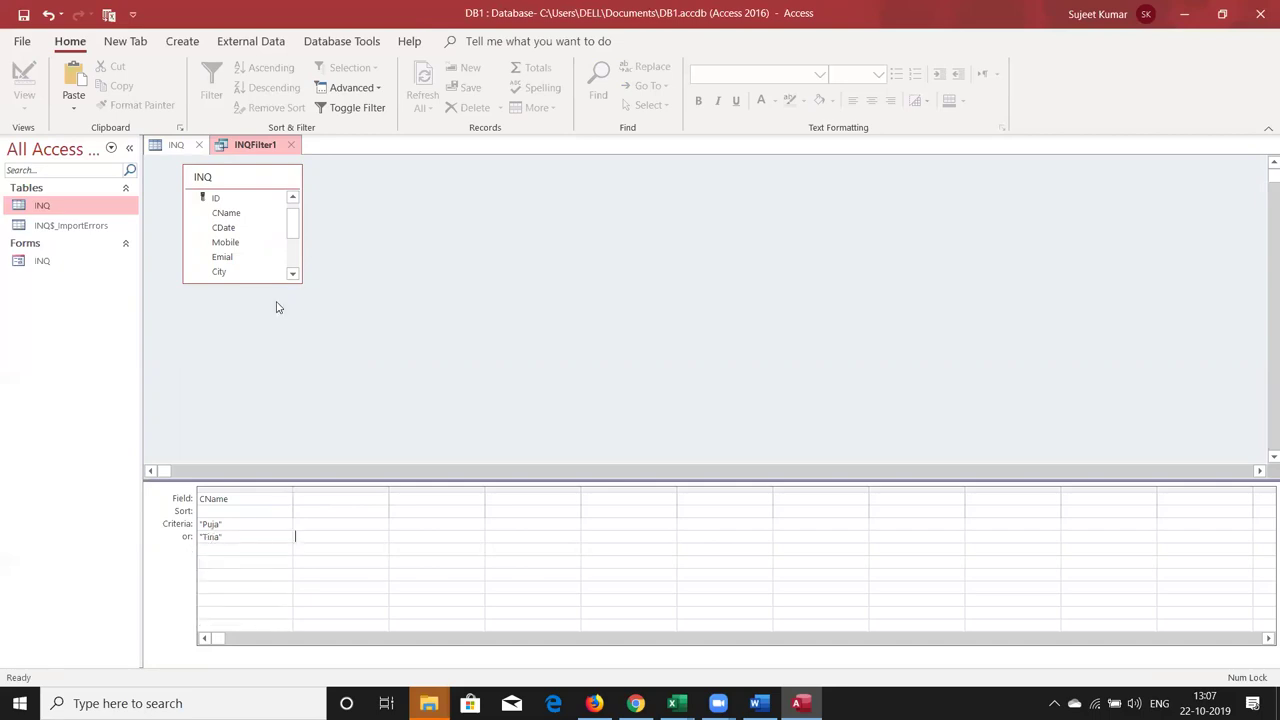
scroll(294, 270, "down", 2)
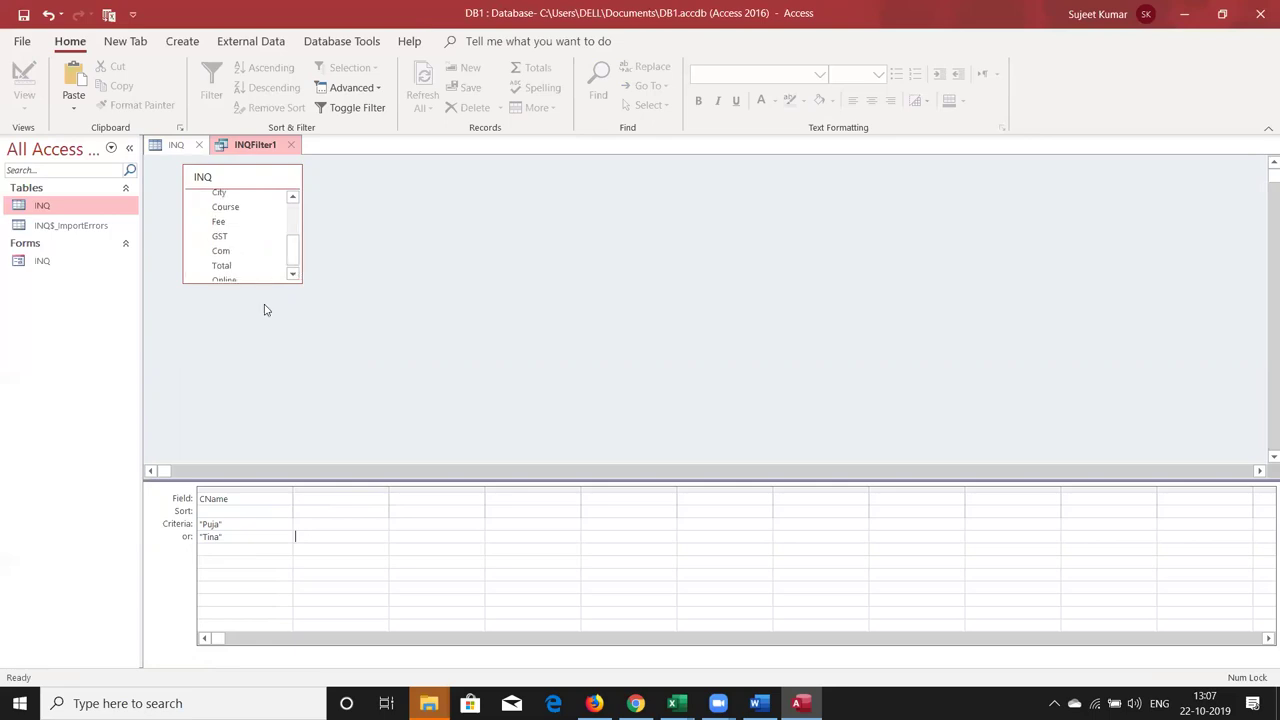
left_click(290, 145)
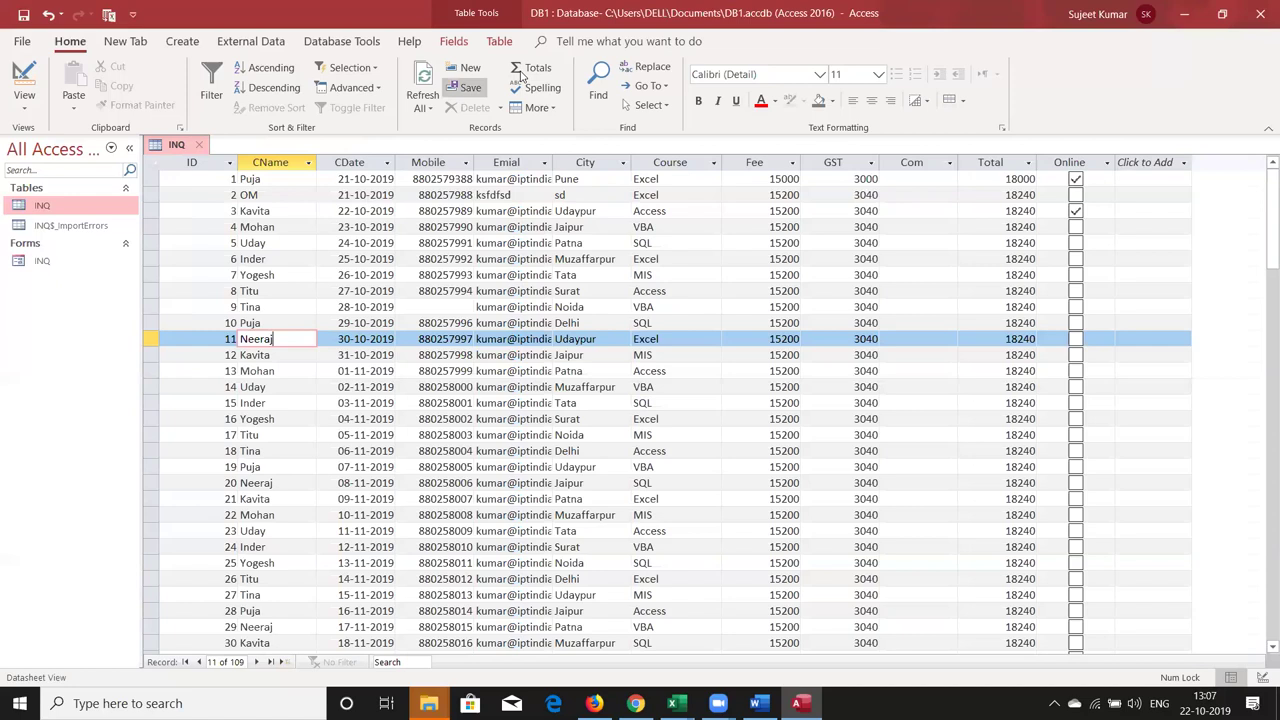
Step: Try the Totals row, turn it off again, and scroll down to record 108
left_click(521, 72)
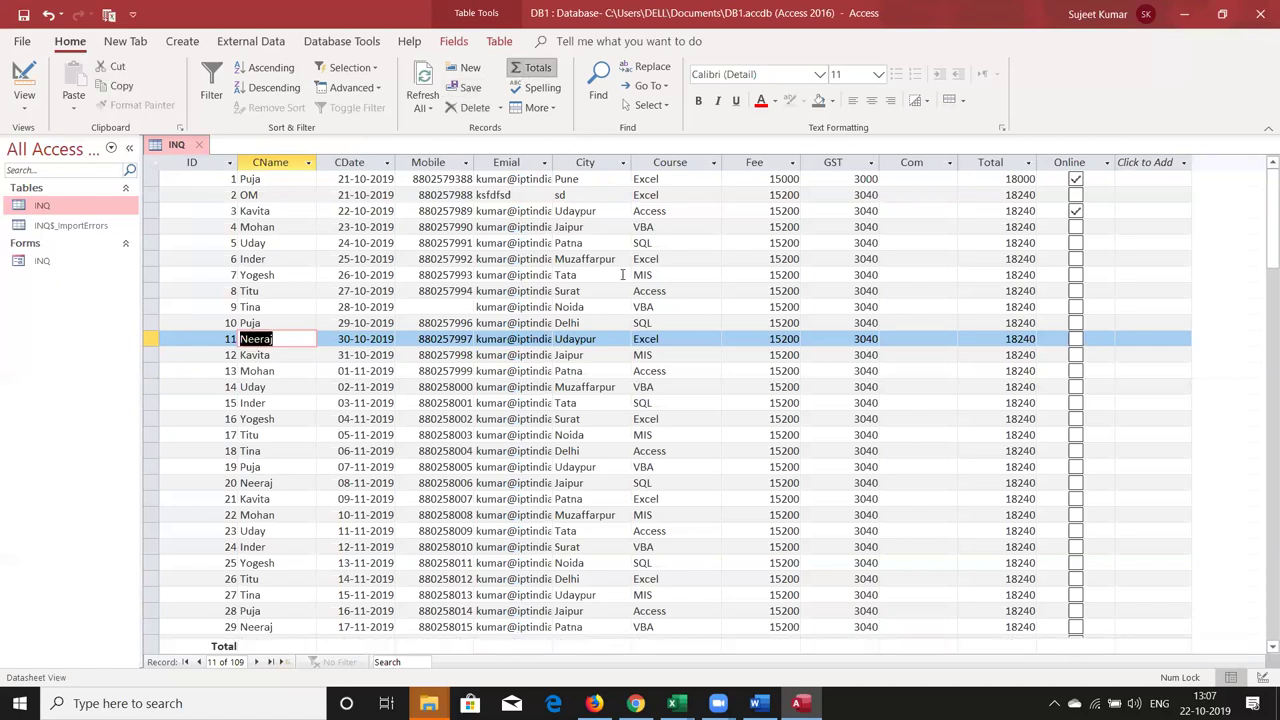
left_click(767, 307)
left_click(530, 72)
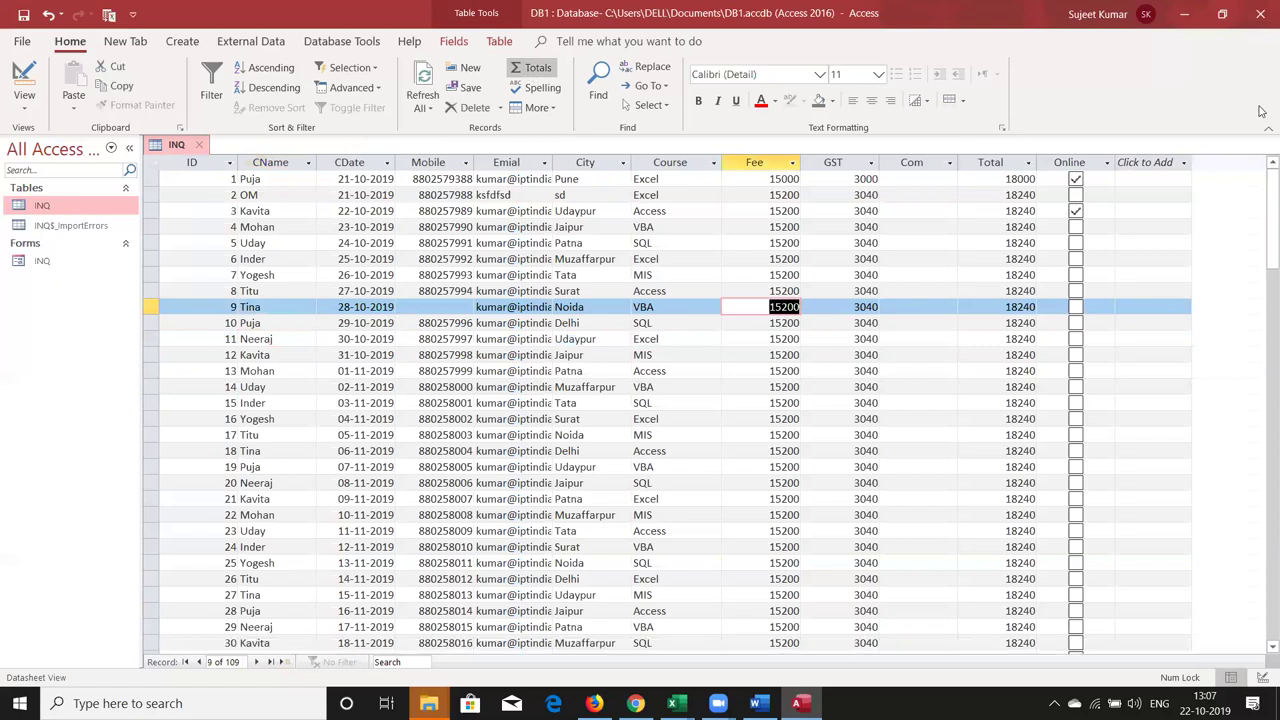
mouse_move(1262, 207)
left_mouse_down()
mouse_move(1260, 607)
mouse_move(1256, 552)
left_mouse_up()
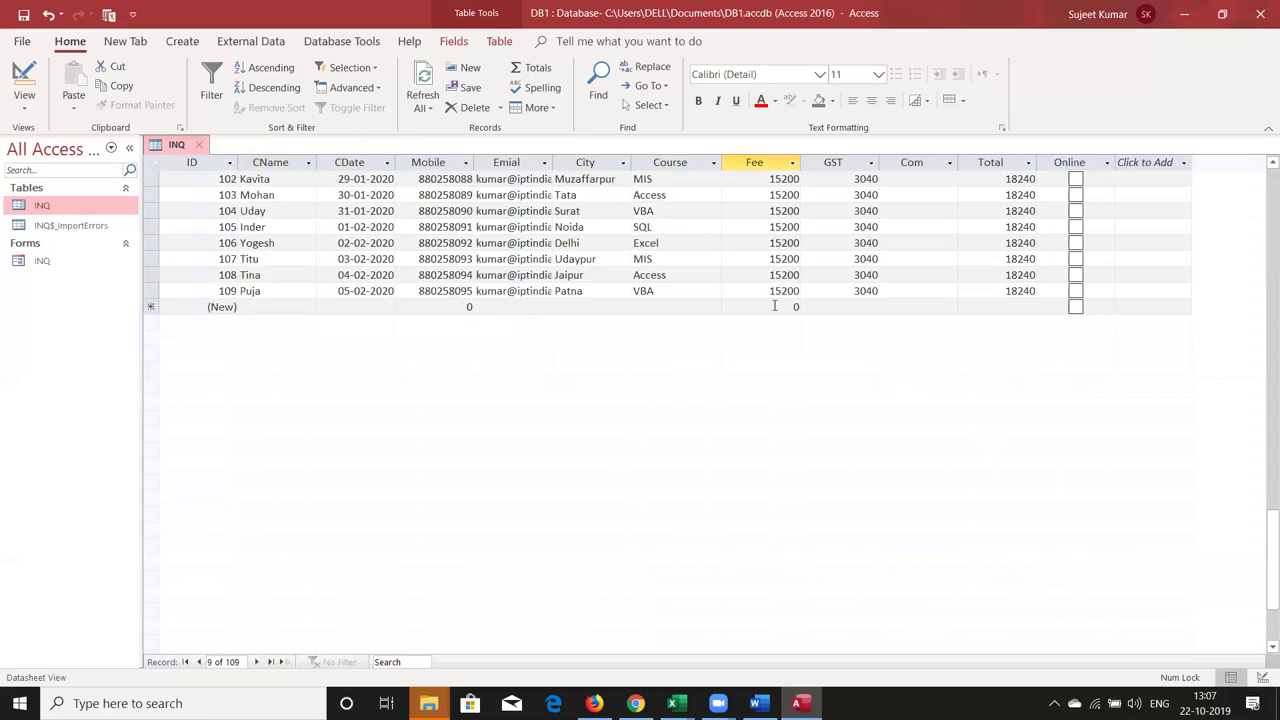
left_click(771, 276)
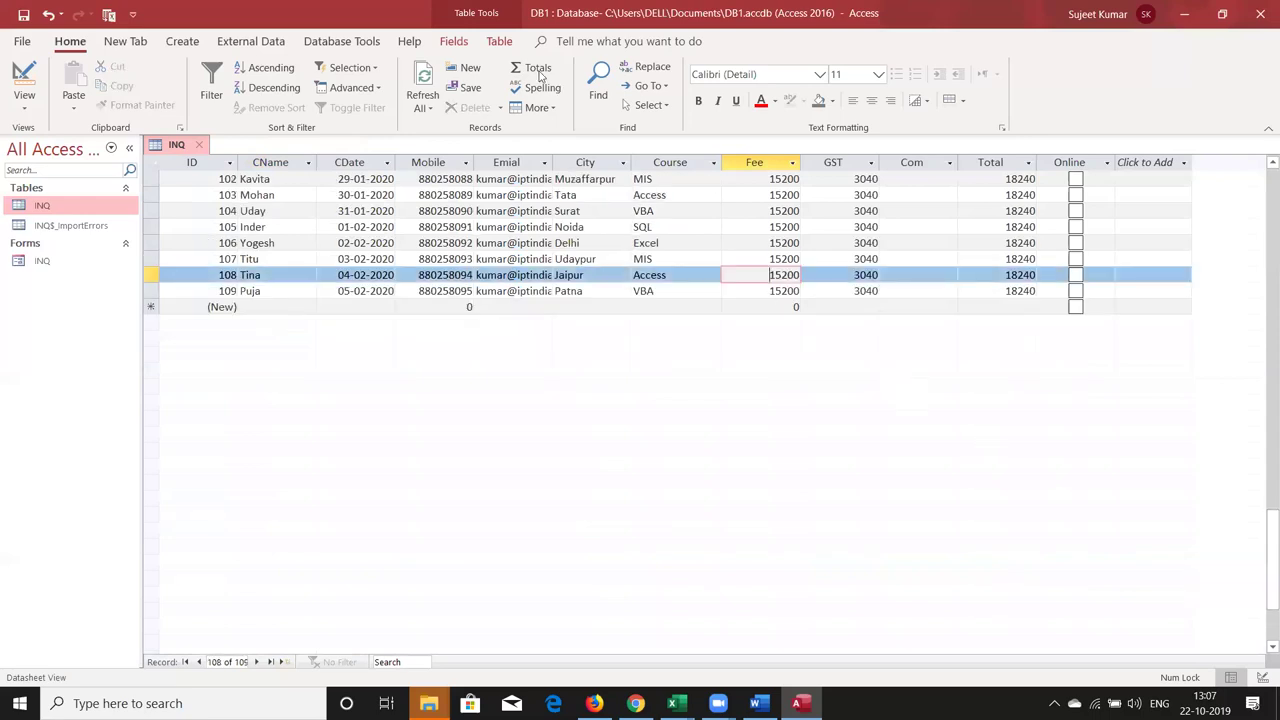
Step: Show the Totals row and choose Sum for Fee (1656600) and GST (331320)
left_click(539, 70)
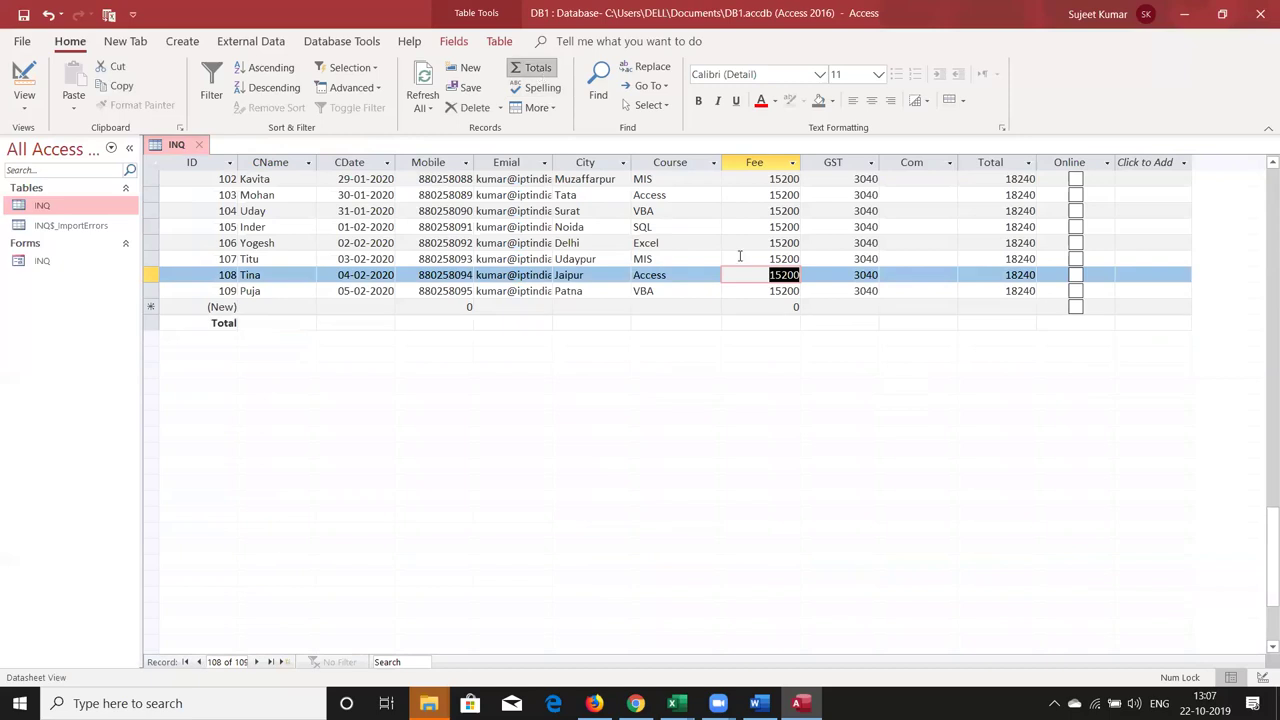
left_click(771, 322)
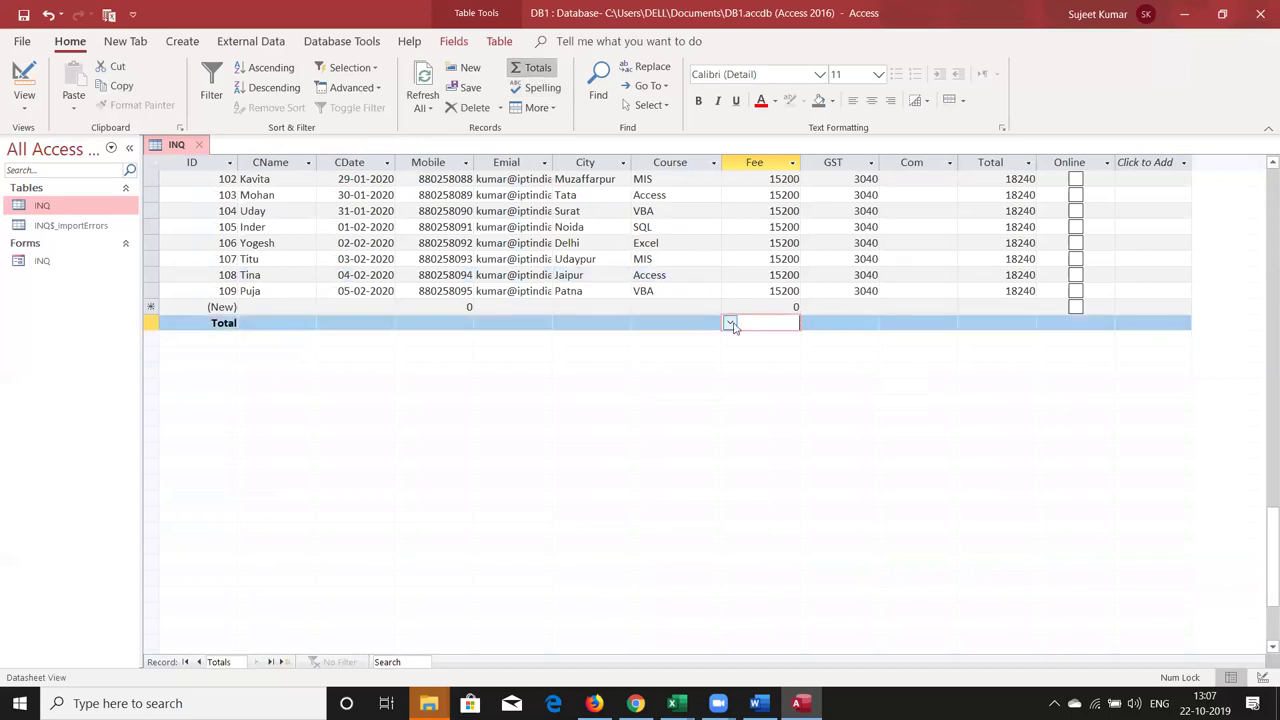
left_click(731, 324)
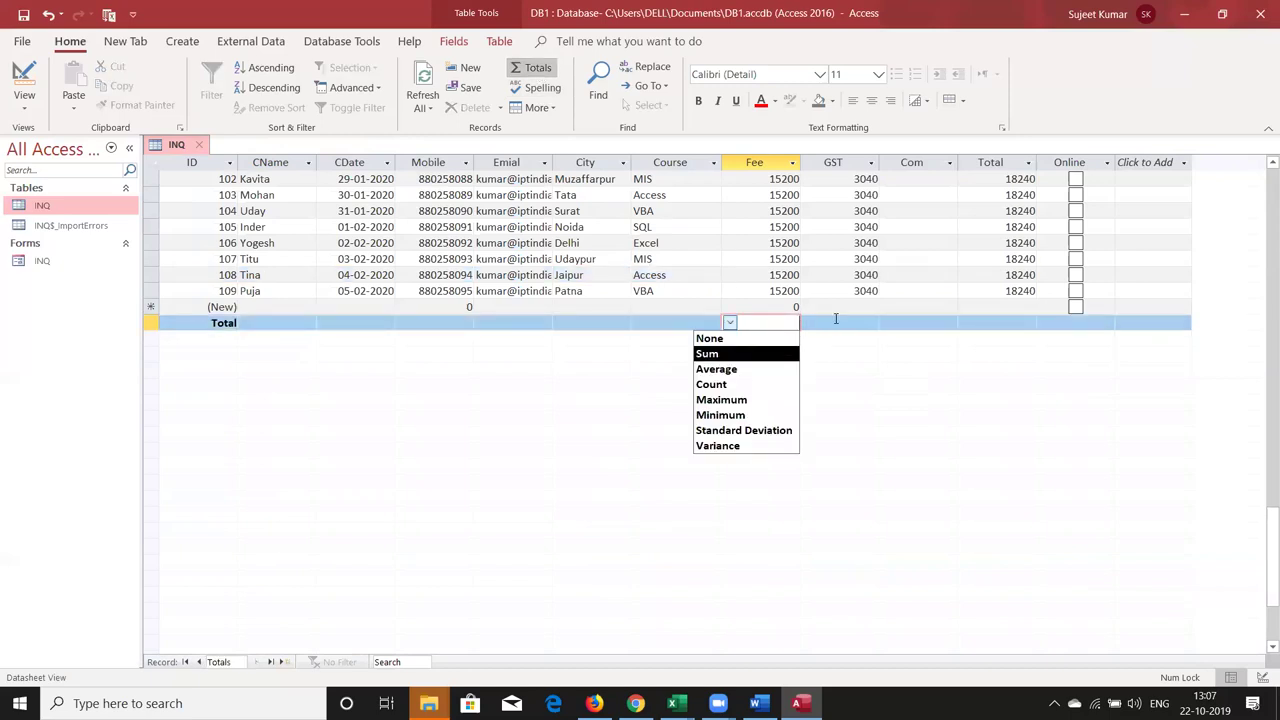
left_click(808, 325)
left_click(808, 324)
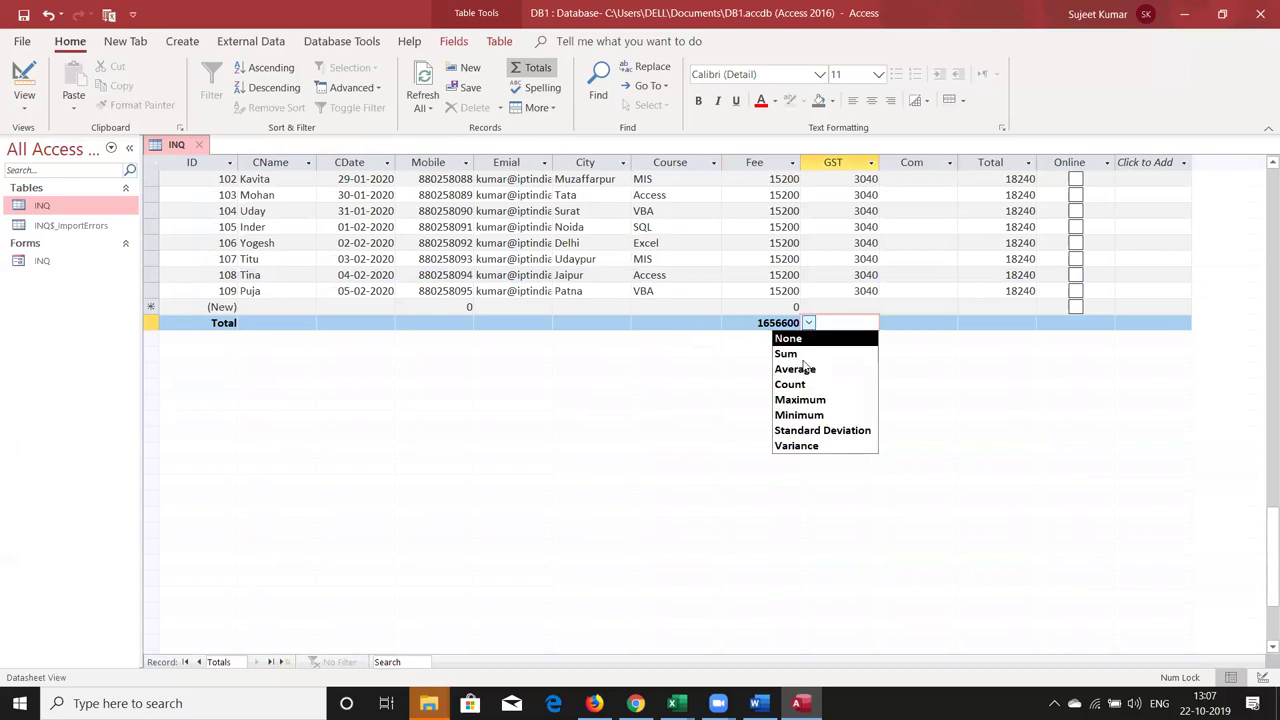
key("Return")
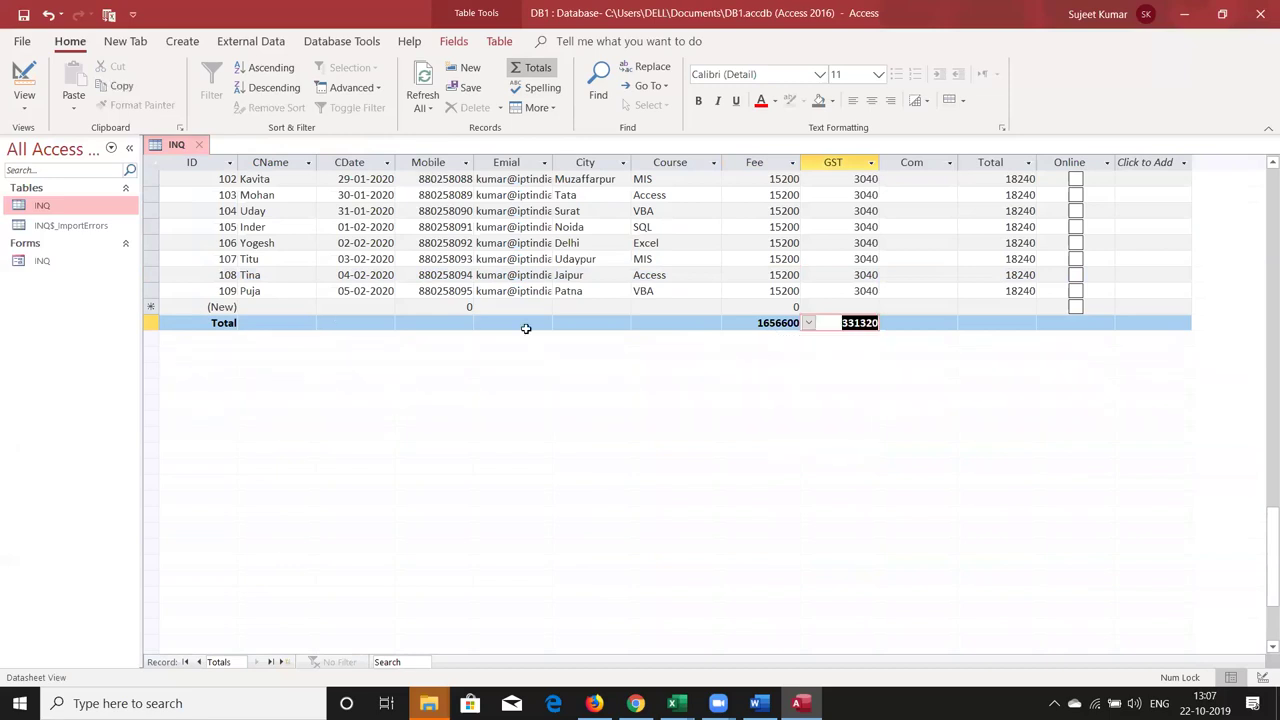
left_click(525, 325)
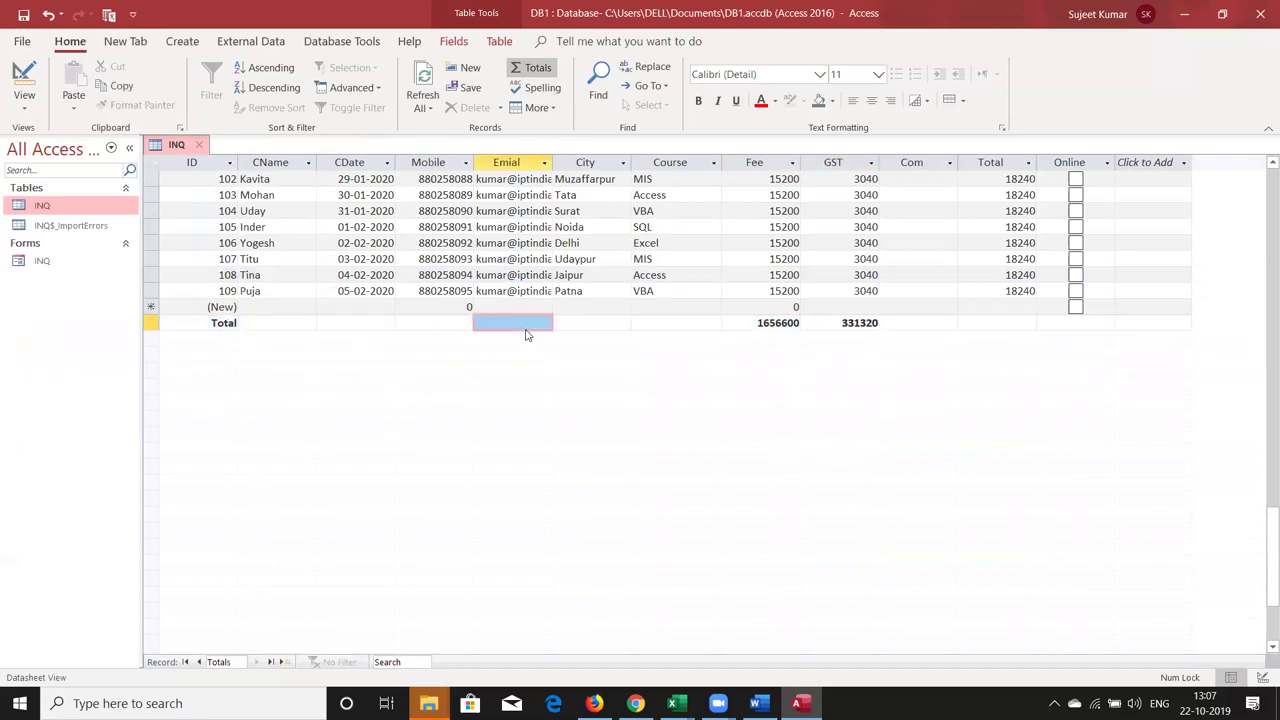
left_click(531, 274)
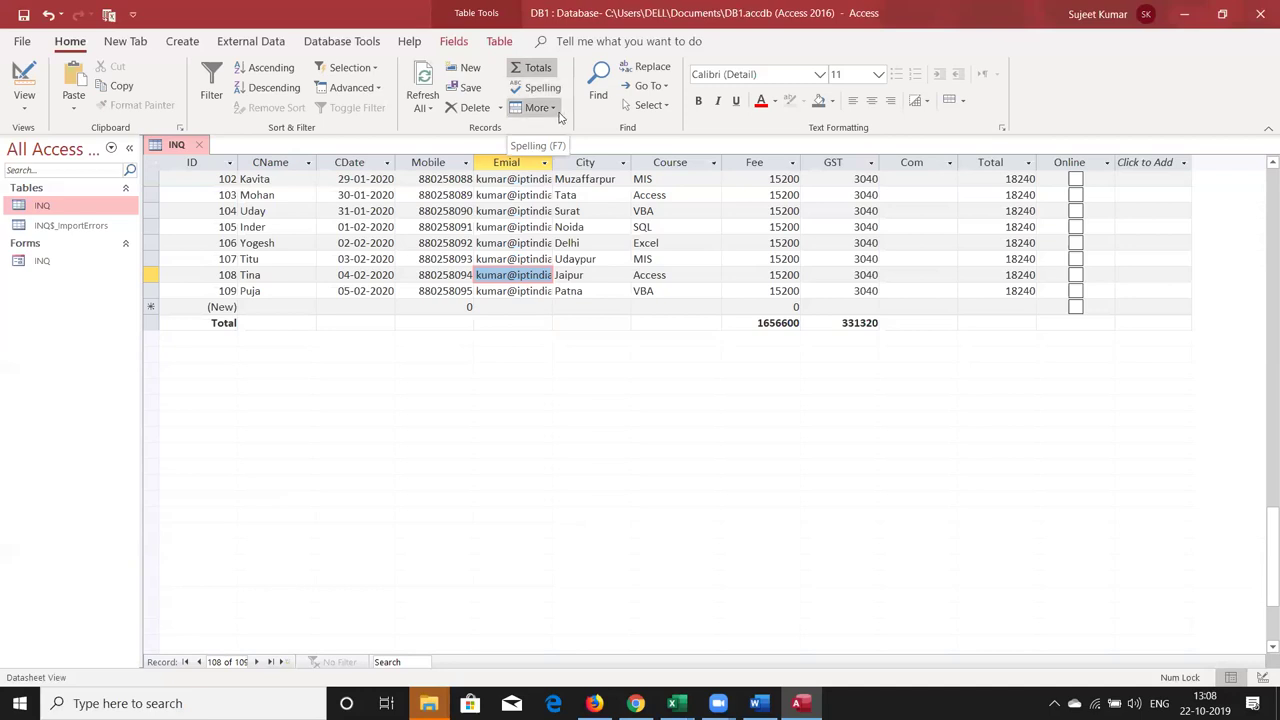
Step: Insert INQ$_ImportErrors as the INQ table's subdatasheet, then minimize Access to show the desktop
left_click(540, 108)
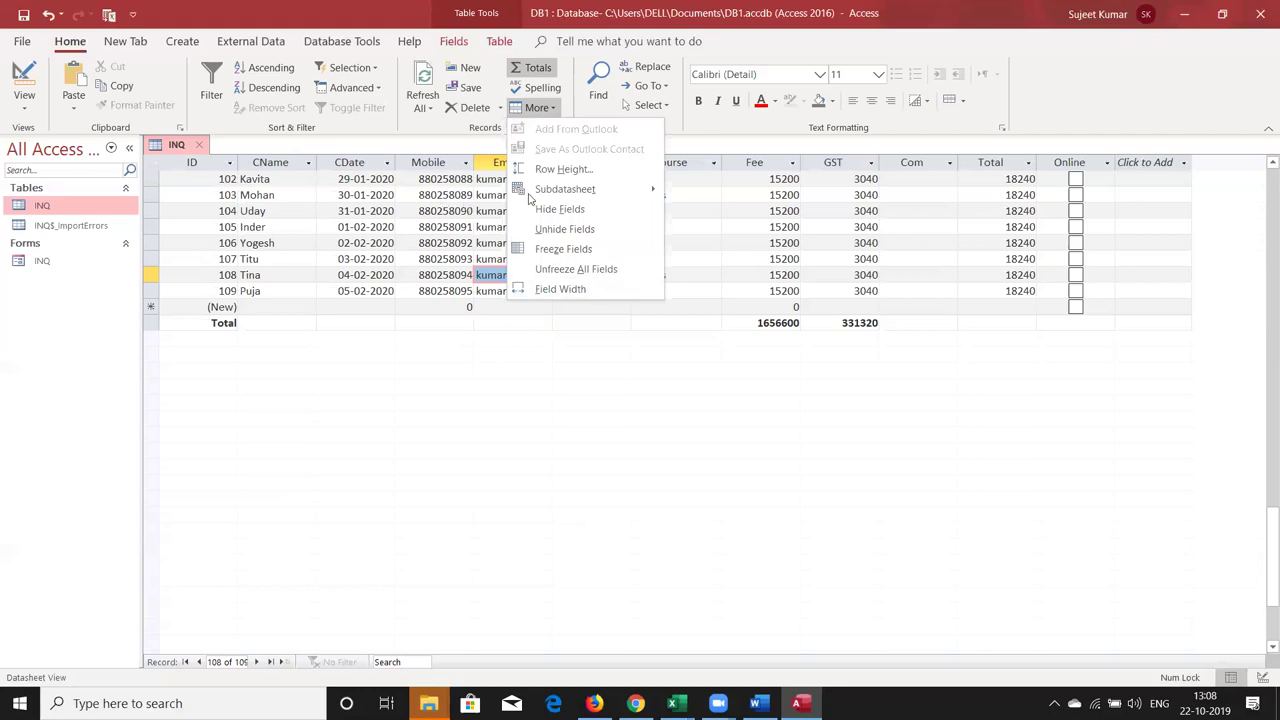
mouse_move(565, 189)
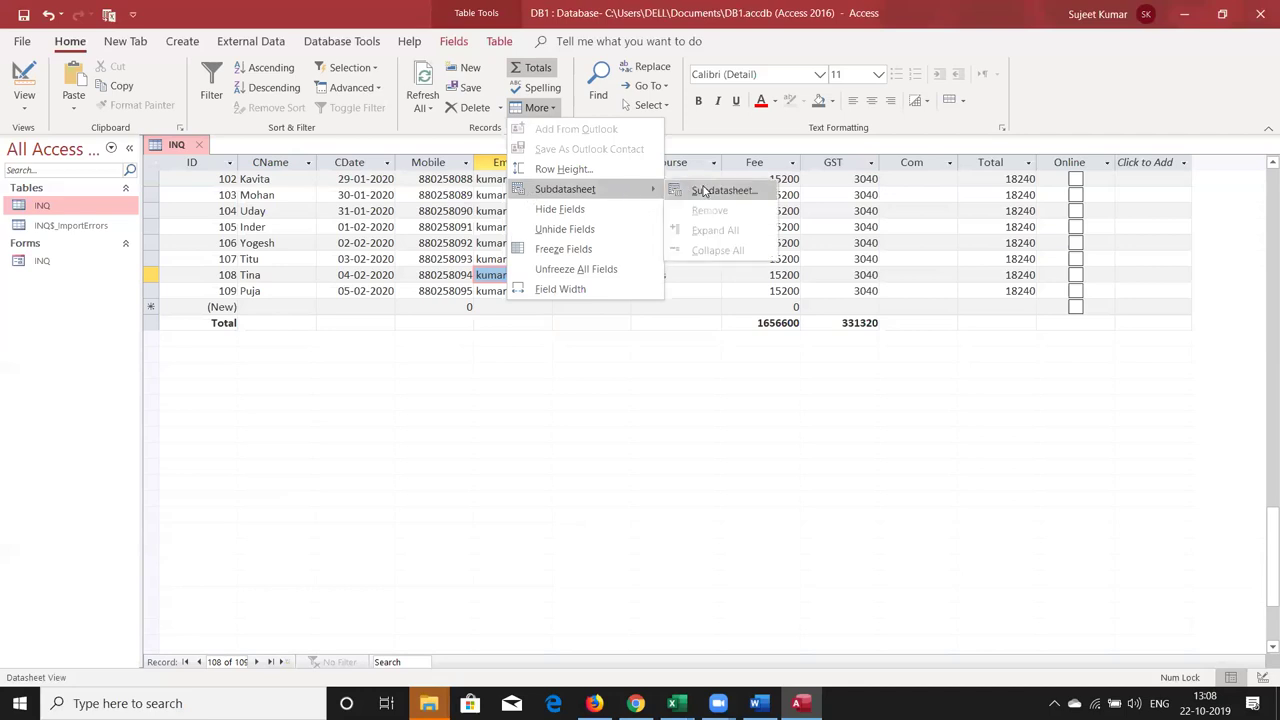
left_click(705, 191)
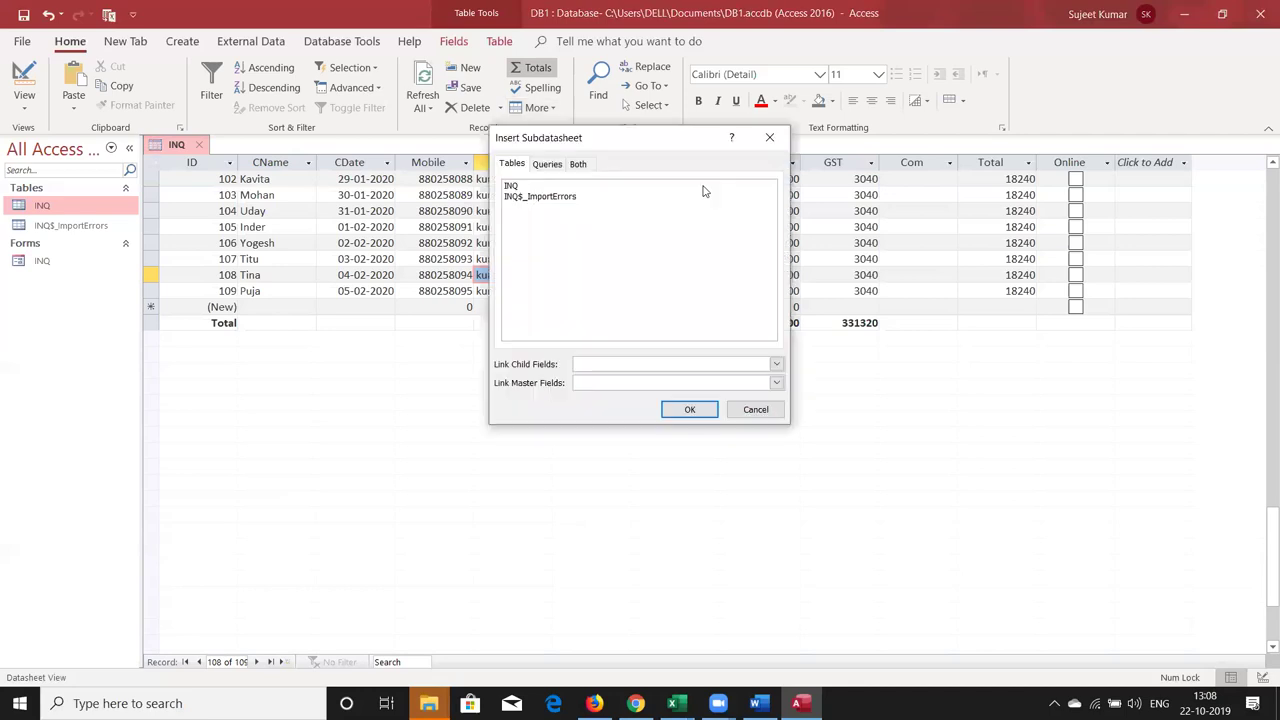
double_click(566, 196)
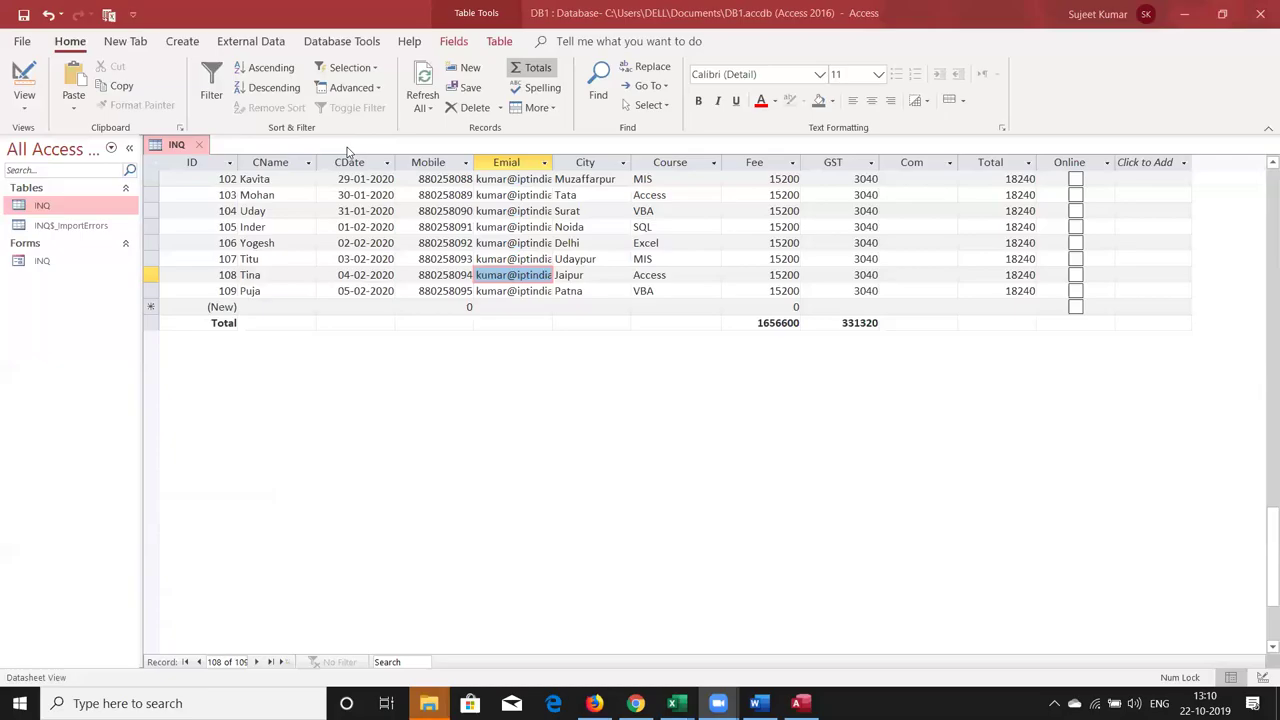
key("super+d")
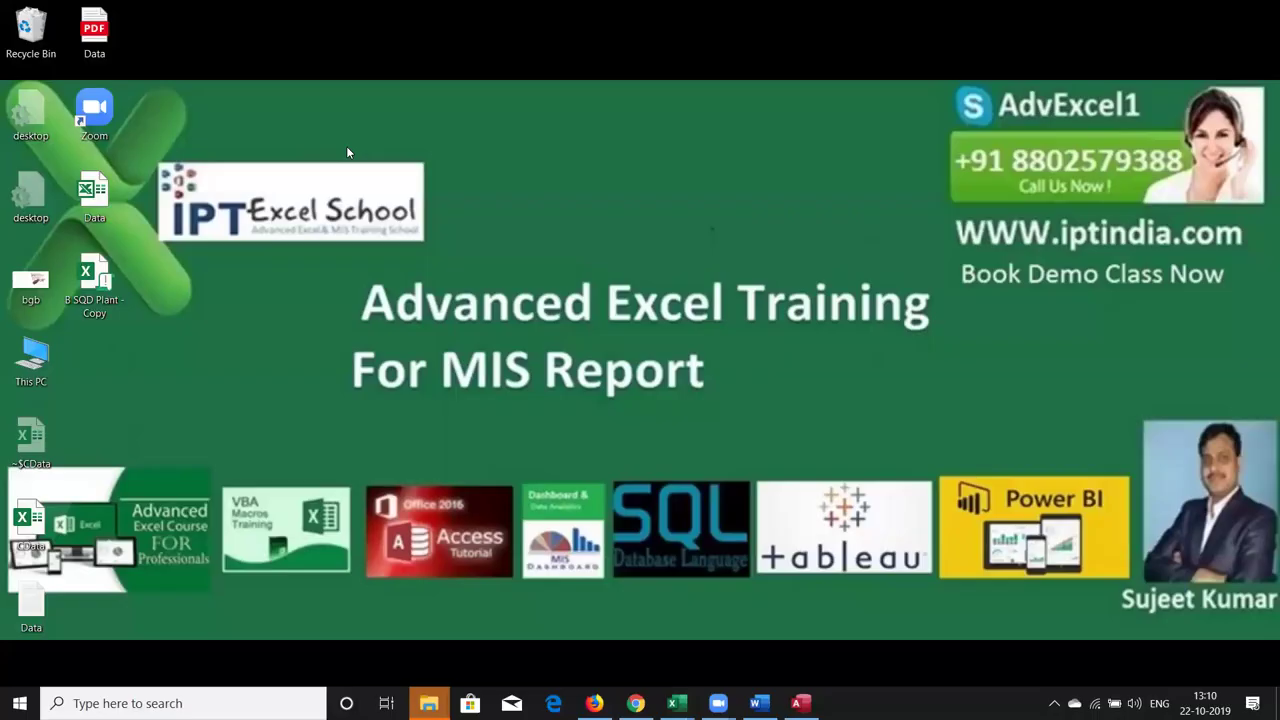